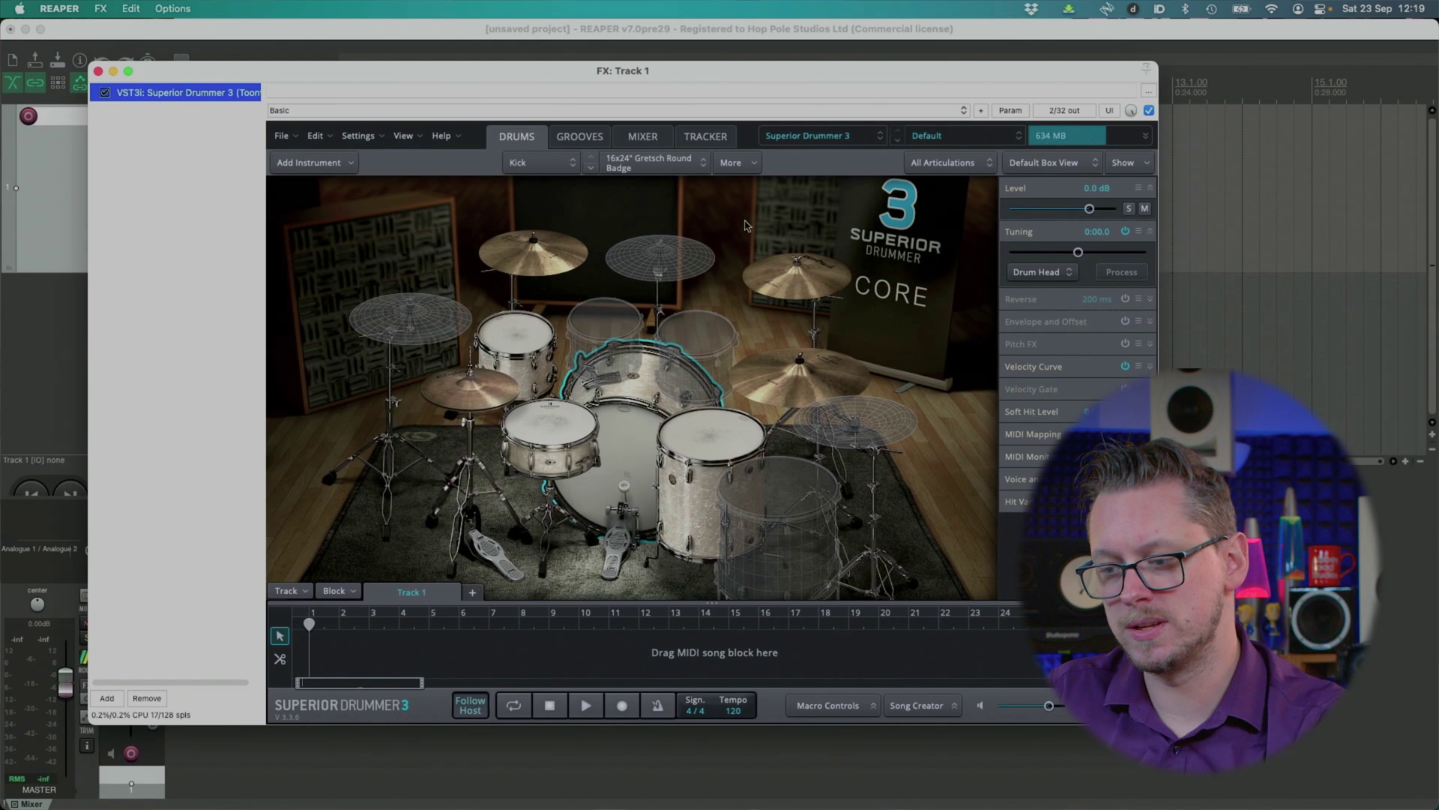
Load the Indie Rock Room preset from the Pop/Rock drums and mixer presets.
{"action": "left_click", "coordinate": [939, 147]}
{"action": "mouse_move", "coordinate": [973, 313]}
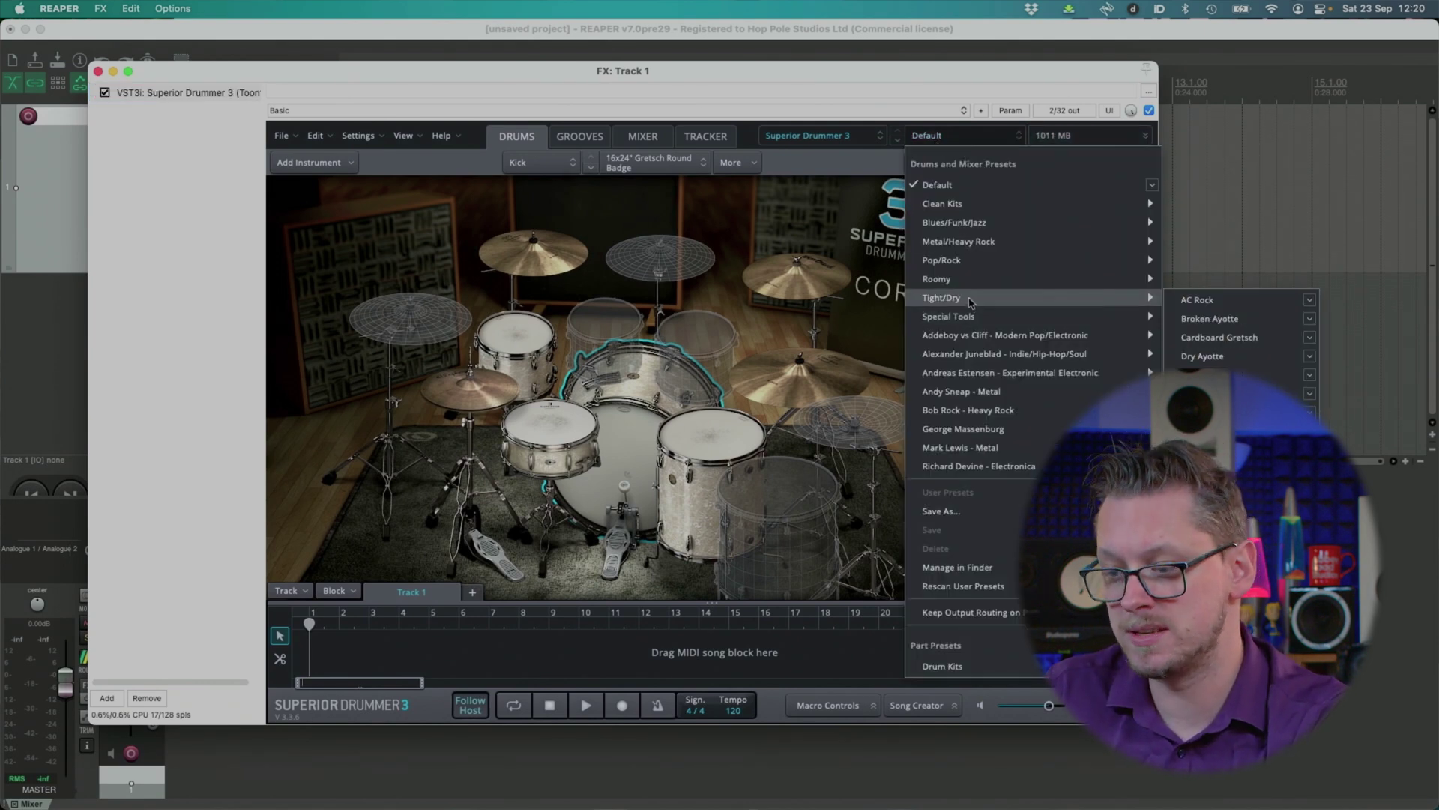
{"action": "mouse_move", "coordinate": [974, 262]}
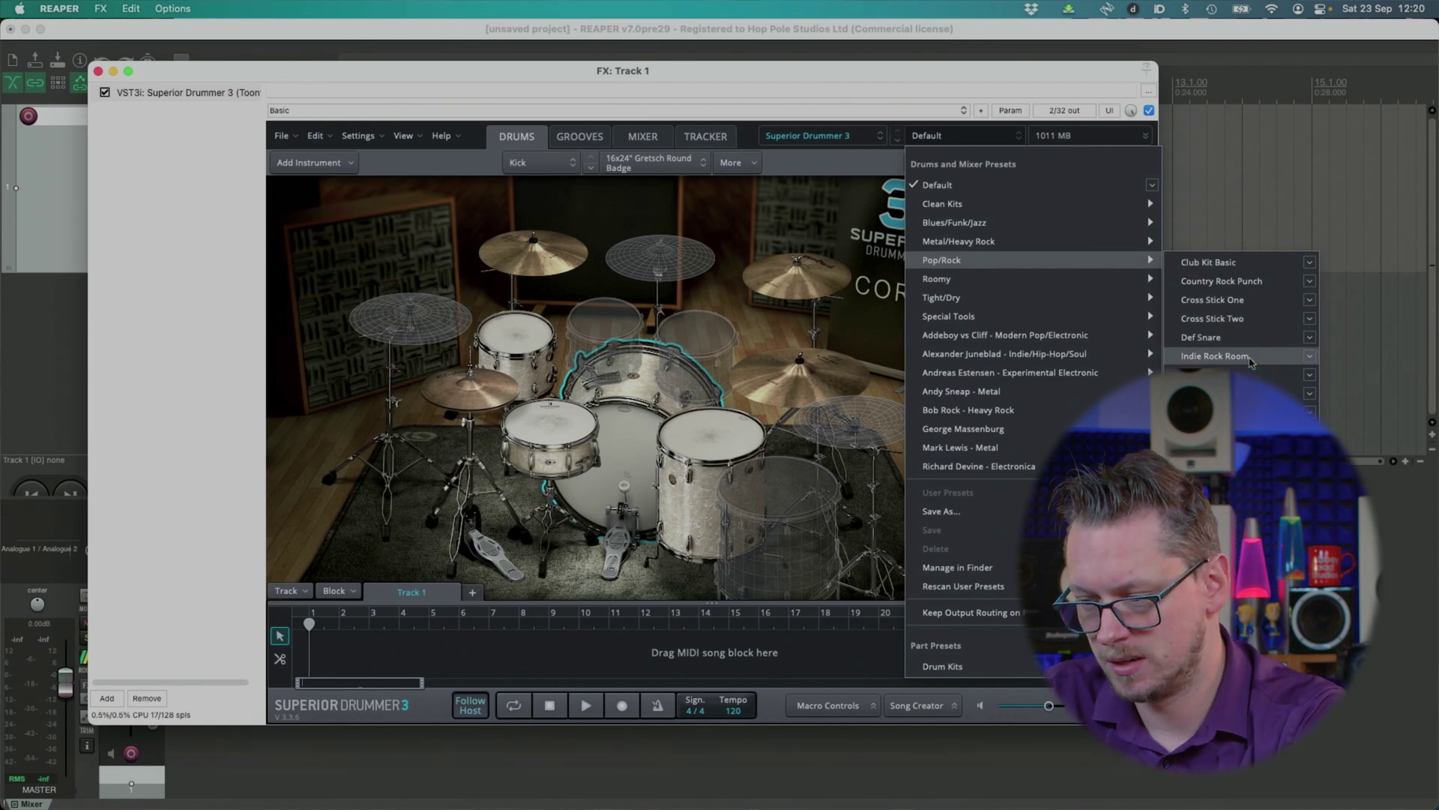
{"action": "left_click", "coordinate": [1216, 356]}
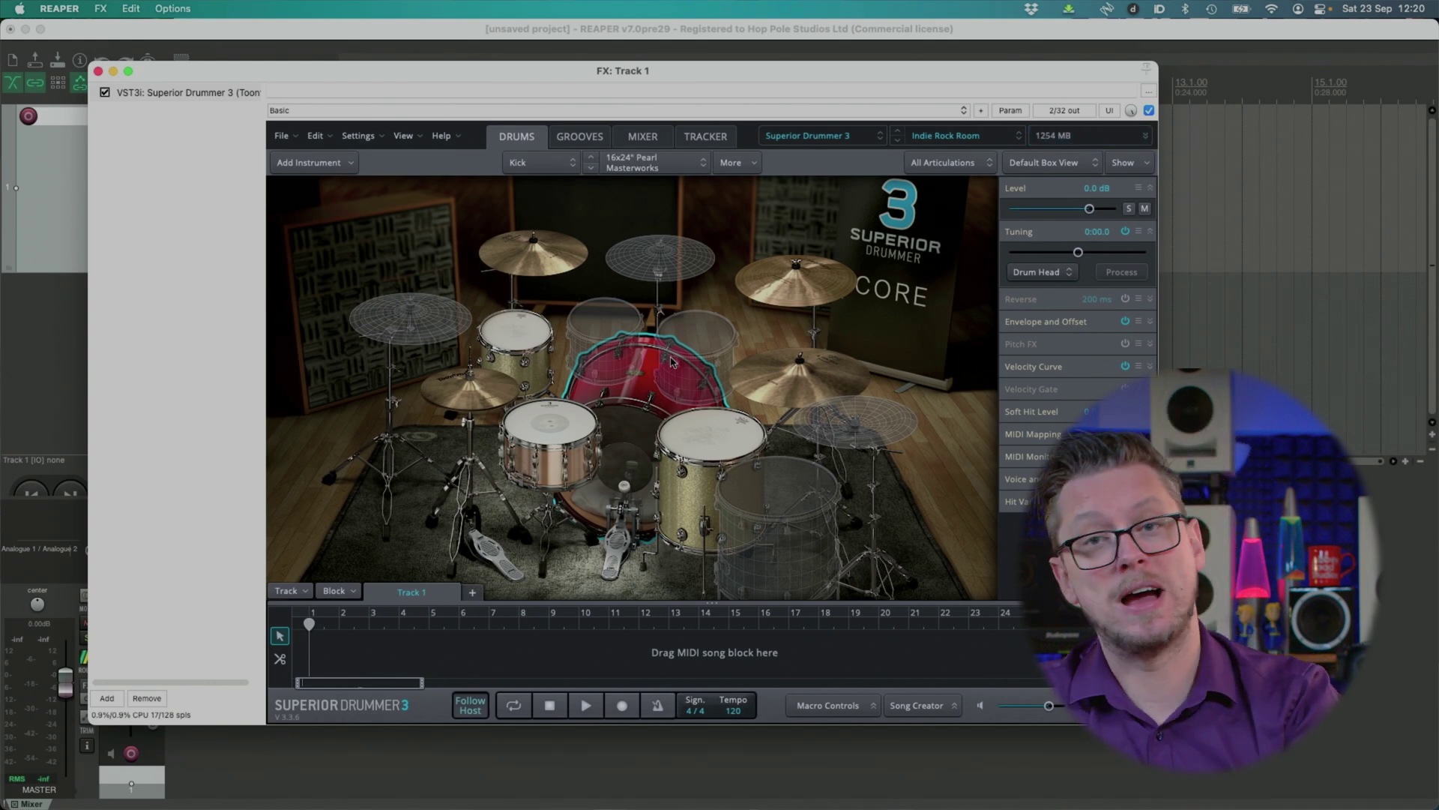
Audition the snare, kick, floor tom, cymbals and hi-hat of the loaded kit.
{"action": "left_click", "coordinate": [546, 430]}
{"action": "left_click", "coordinate": [629, 453]}
{"action": "left_click", "coordinate": [711, 437]}
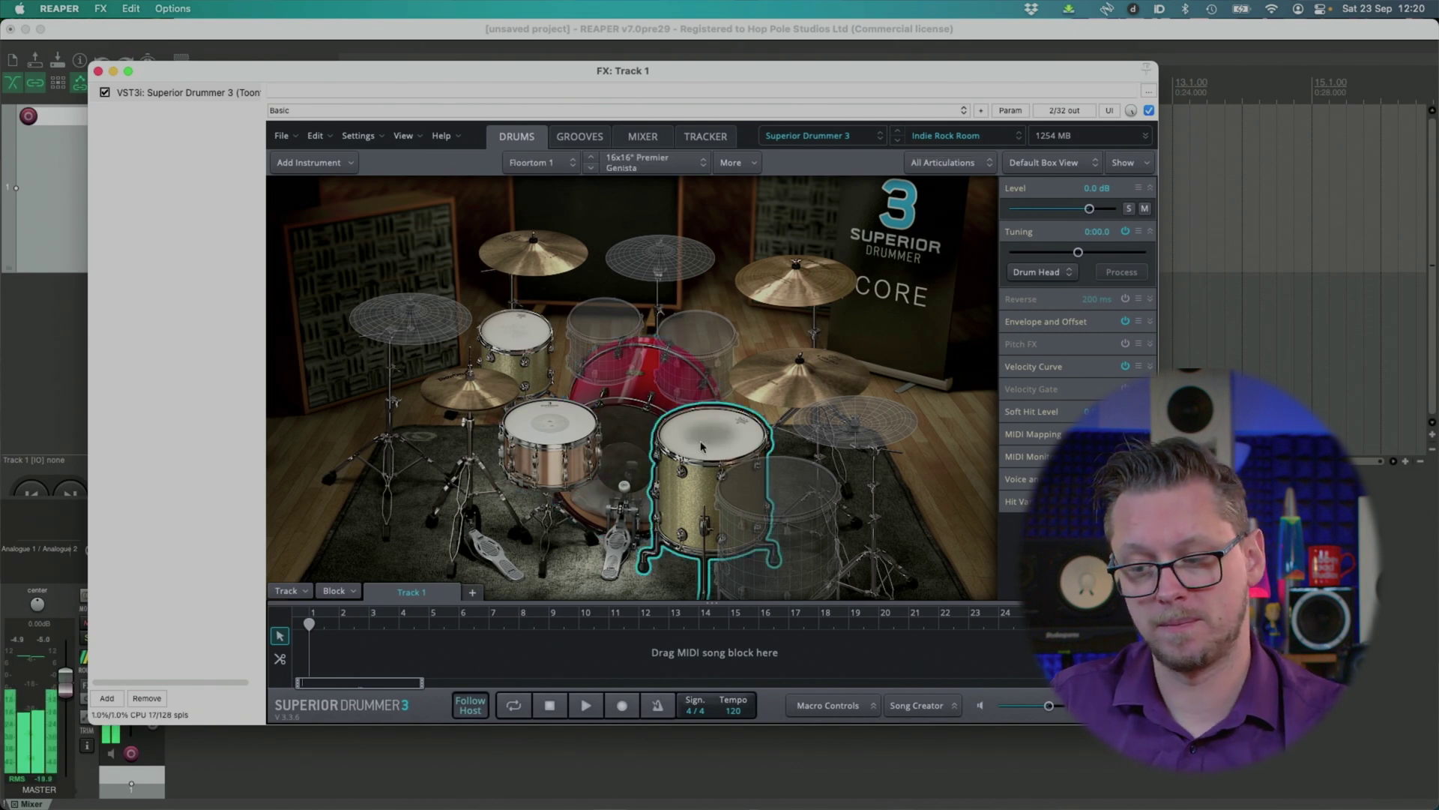
{"action": "left_click", "coordinate": [535, 263]}
{"action": "left_click", "coordinate": [796, 283]}
{"action": "left_click", "coordinate": [486, 384]}
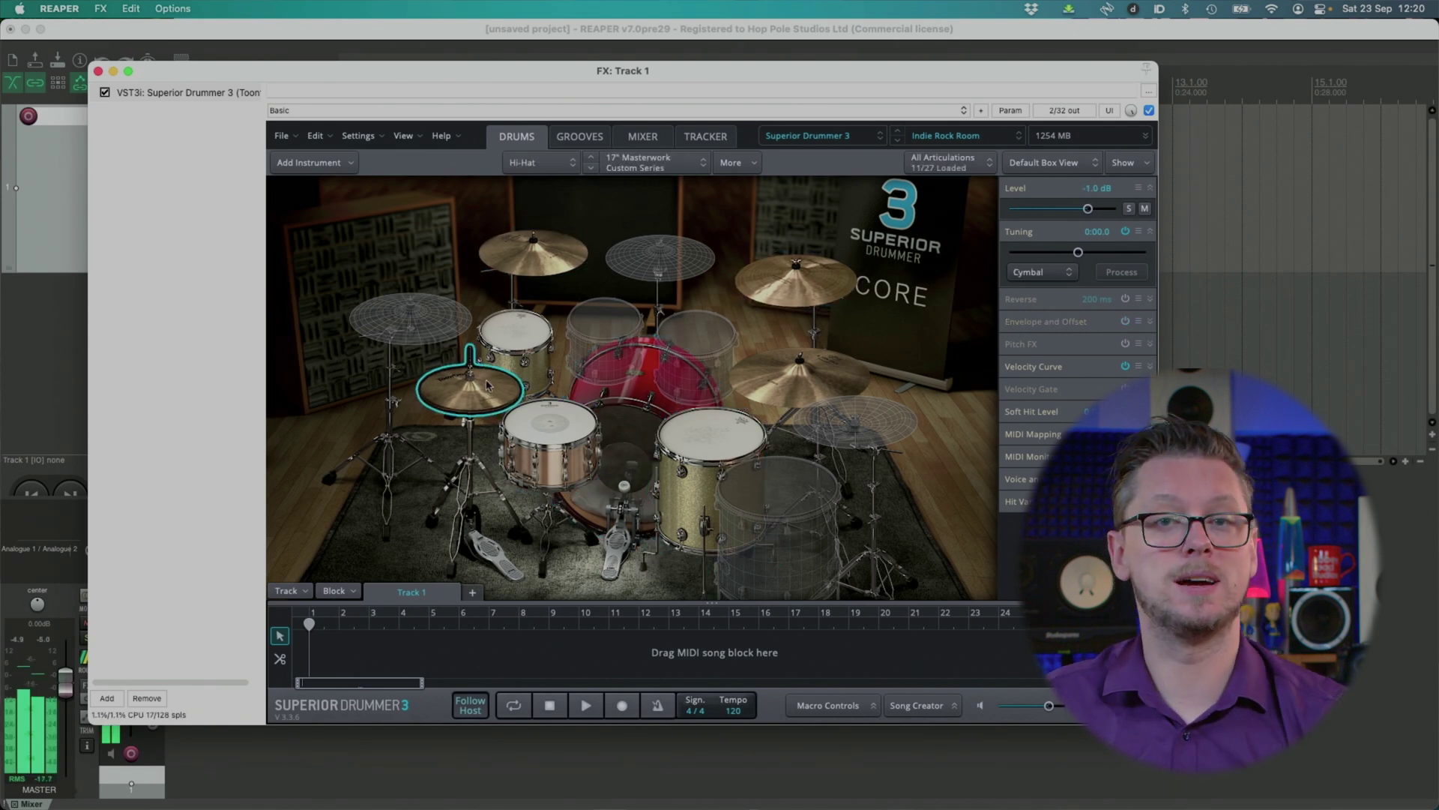
Insert the Mid Metal 130 BPM Verse 01 groove from the grooves browser onto the drum track at the project start.
{"action": "left_click_drag", "start_coordinate": [589, 71], "coordinate": [787, 211]}
{"action": "left_click", "coordinate": [763, 279]}
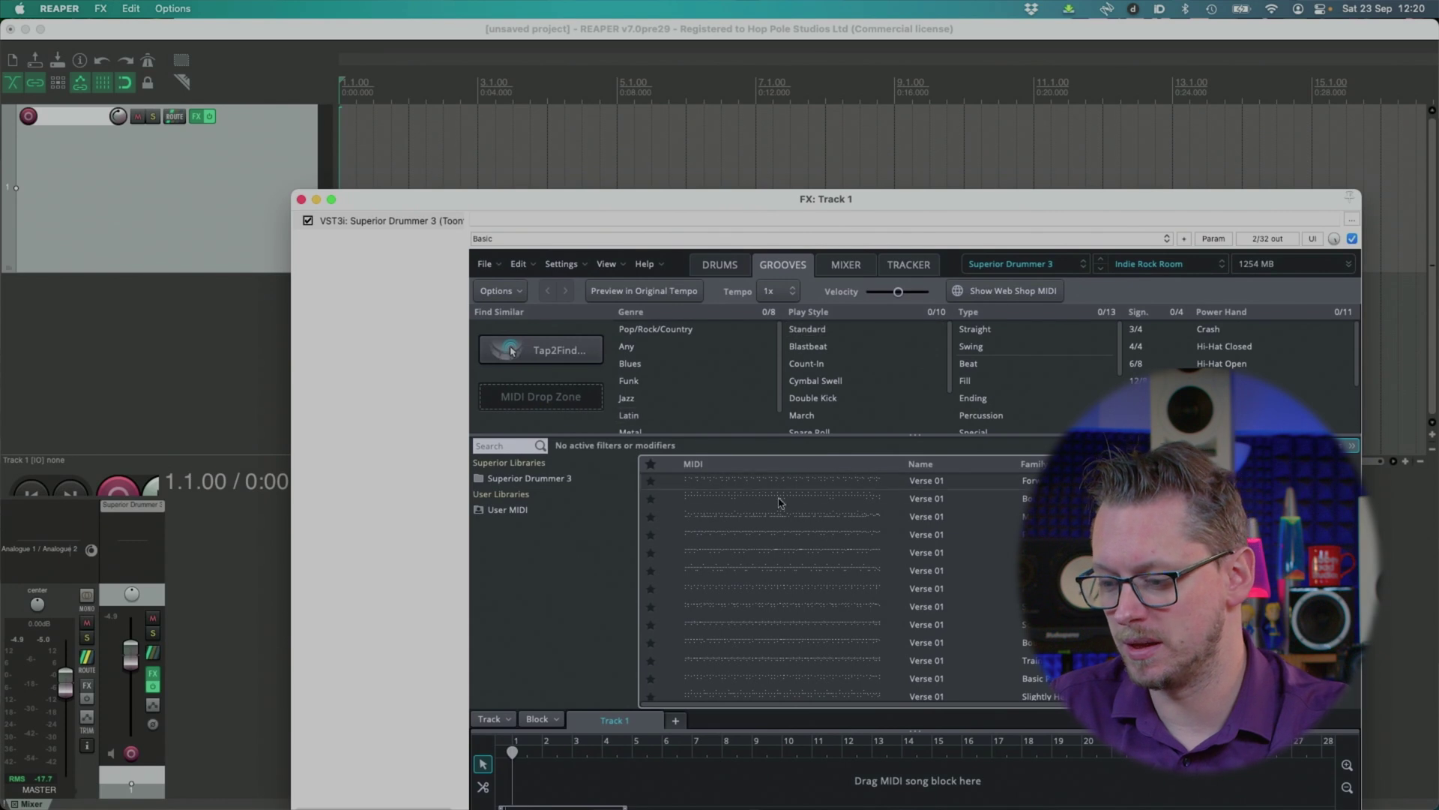
{"action": "left_click_drag", "start_coordinate": [797, 525], "coordinate": [342, 150]}
{"action": "left_click", "coordinate": [406, 150]}
{"action": "left_click_drag", "start_coordinate": [497, 201], "coordinate": [411, 298]}
{"action": "left_click", "coordinate": [430, 168]}
{"action": "scroll", "coordinate": [382, 163], "scroll_direction": "down", "scroll_amount": 2}
{"action": "scroll", "coordinate": [382, 168], "scroll_direction": "up", "scroll_amount": 4}
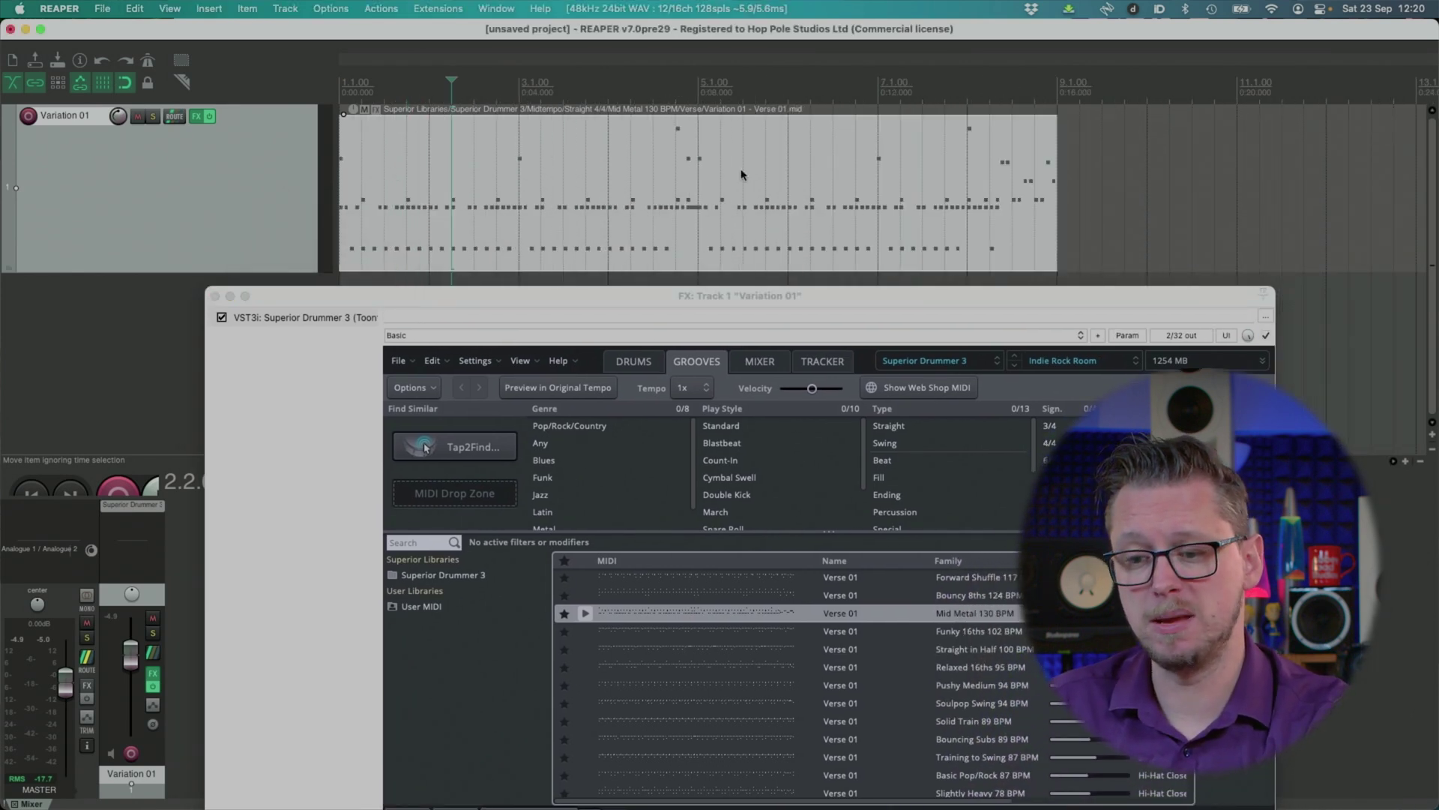
Play back the imported groove briefly and bring the drum kit view back up in the plug-in.
{"action": "key", "text": "space"}
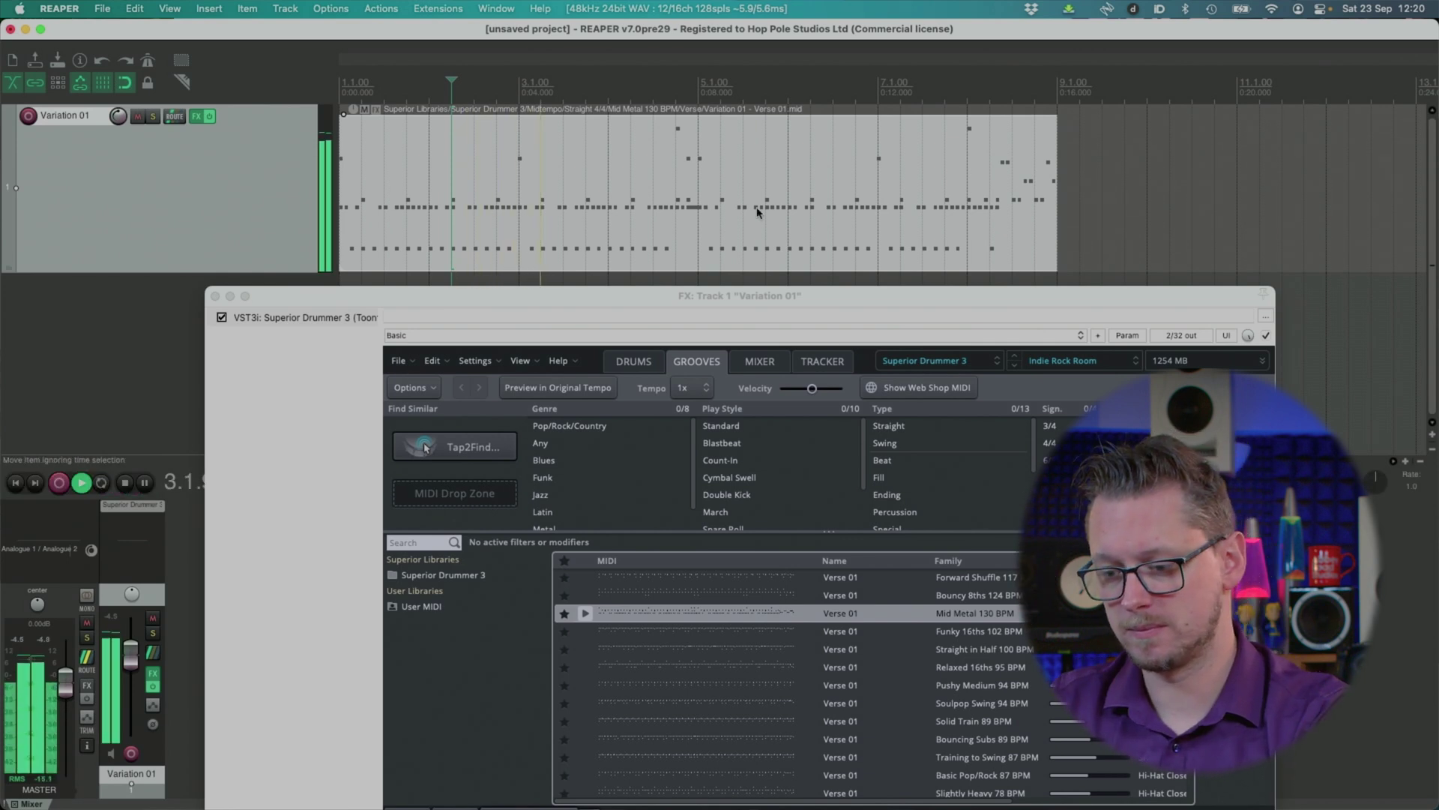
{"action": "key", "text": "space"}
{"action": "left_click_drag", "start_coordinate": [624, 303], "coordinate": [572, 54]}
{"action": "left_click", "coordinate": [582, 113]}
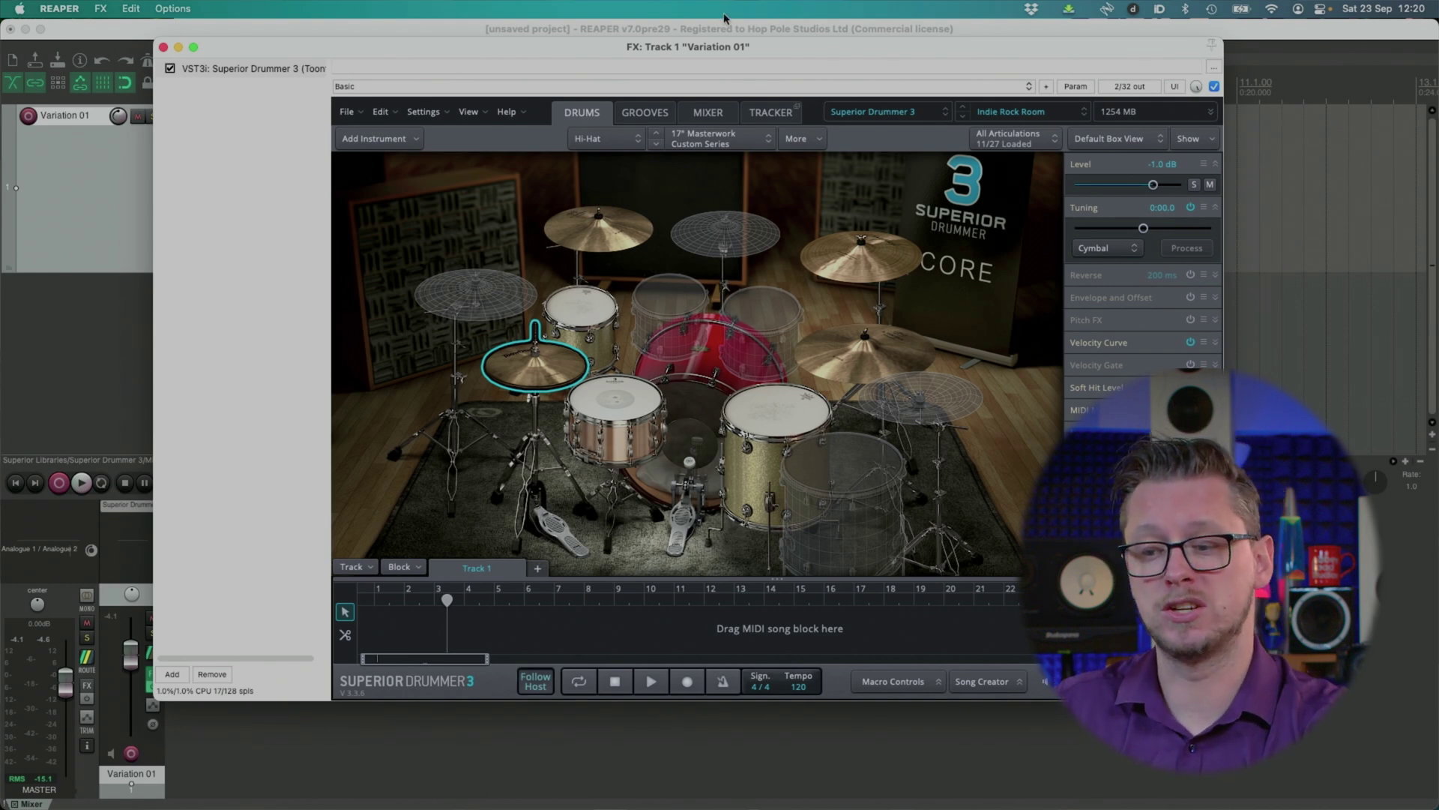
{"action": "left_click_drag", "start_coordinate": [666, 48], "coordinate": [711, 89]}
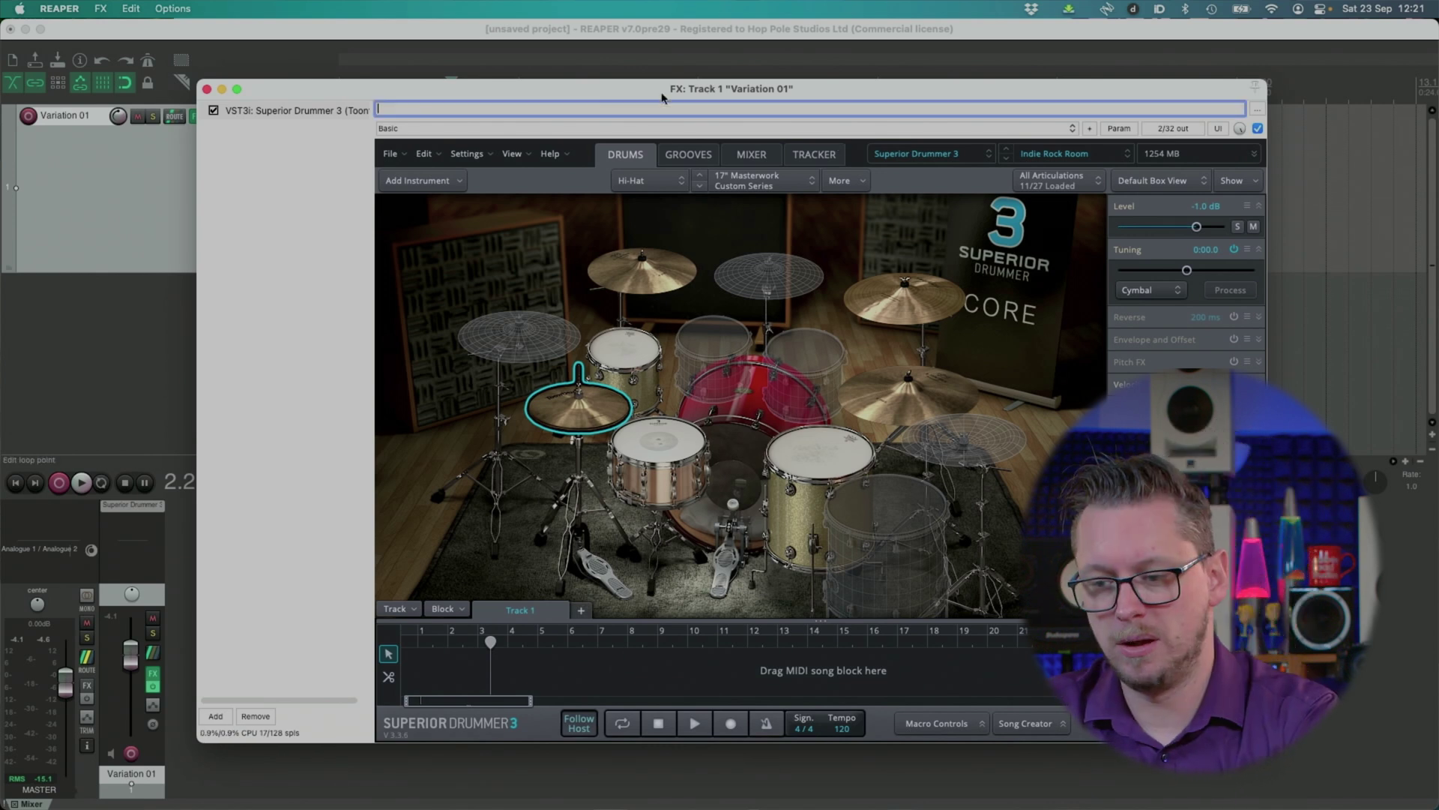
Play the groove through the kit from the timeline with the plug-in window still open, and stop playback.
{"action": "left_click_drag", "start_coordinate": [662, 98], "coordinate": [660, 277]}
{"action": "left_click", "coordinate": [500, 44]}
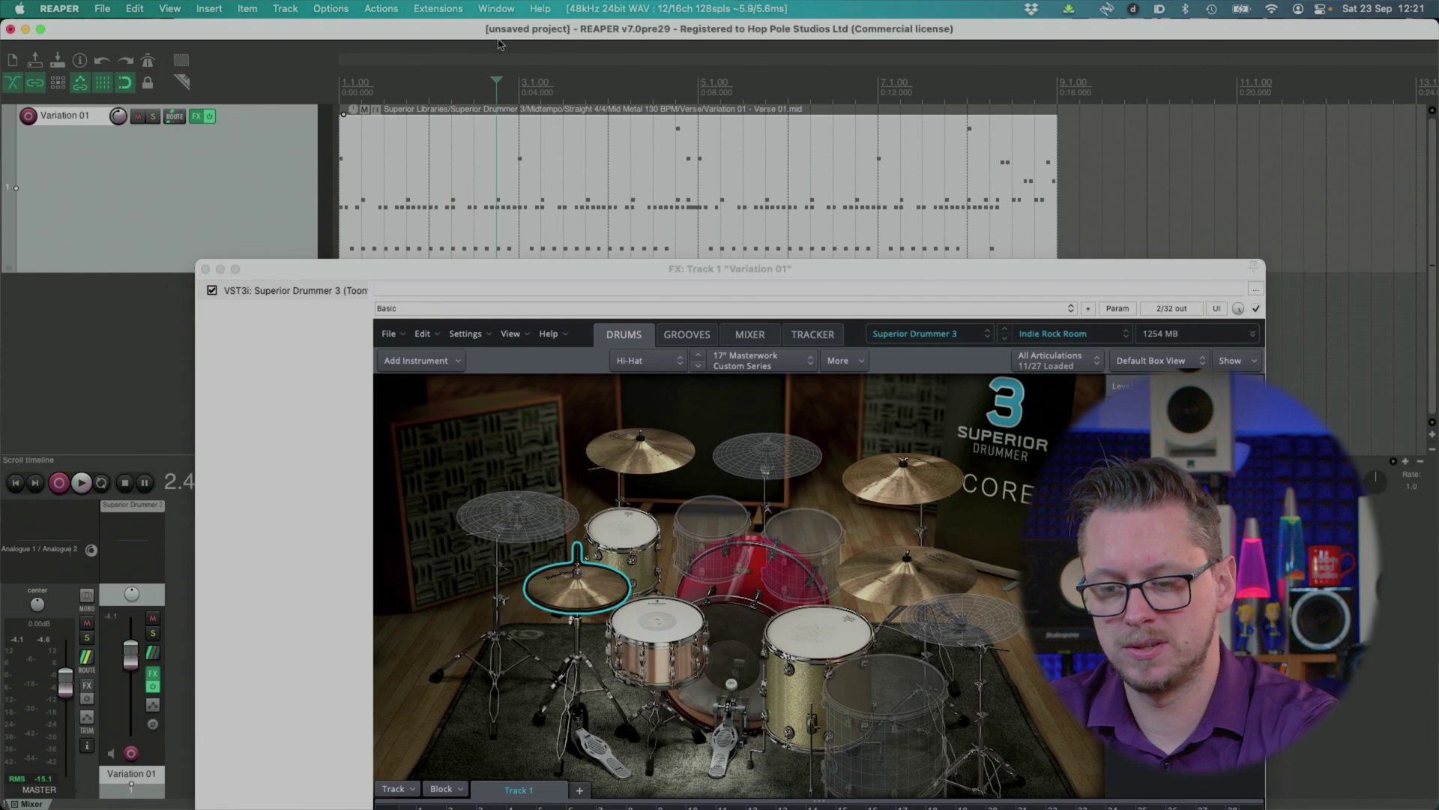
{"action": "key", "text": "space"}
{"action": "left_click_drag", "start_coordinate": [515, 271], "coordinate": [453, 107]}
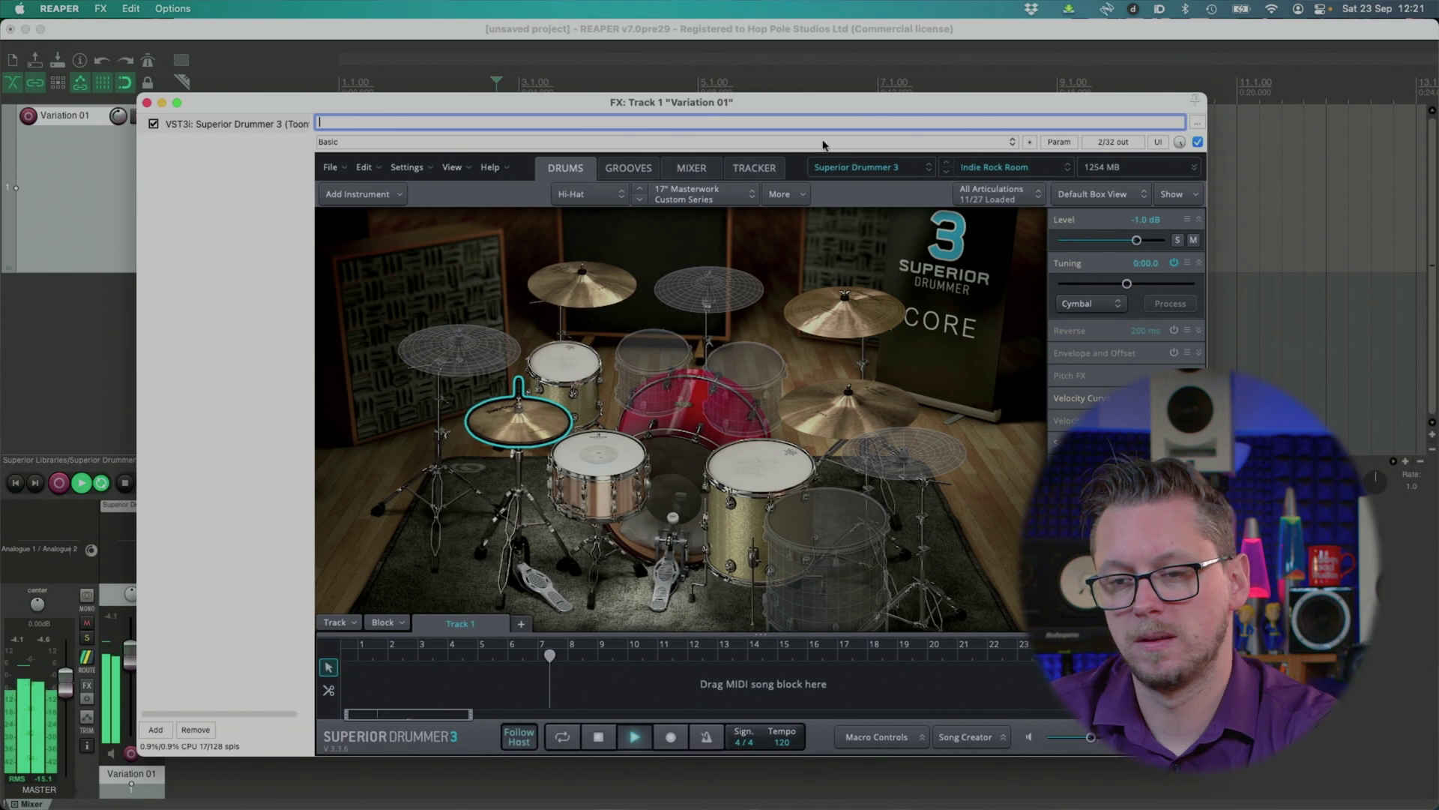
{"action": "left_click", "coordinate": [657, 36]}
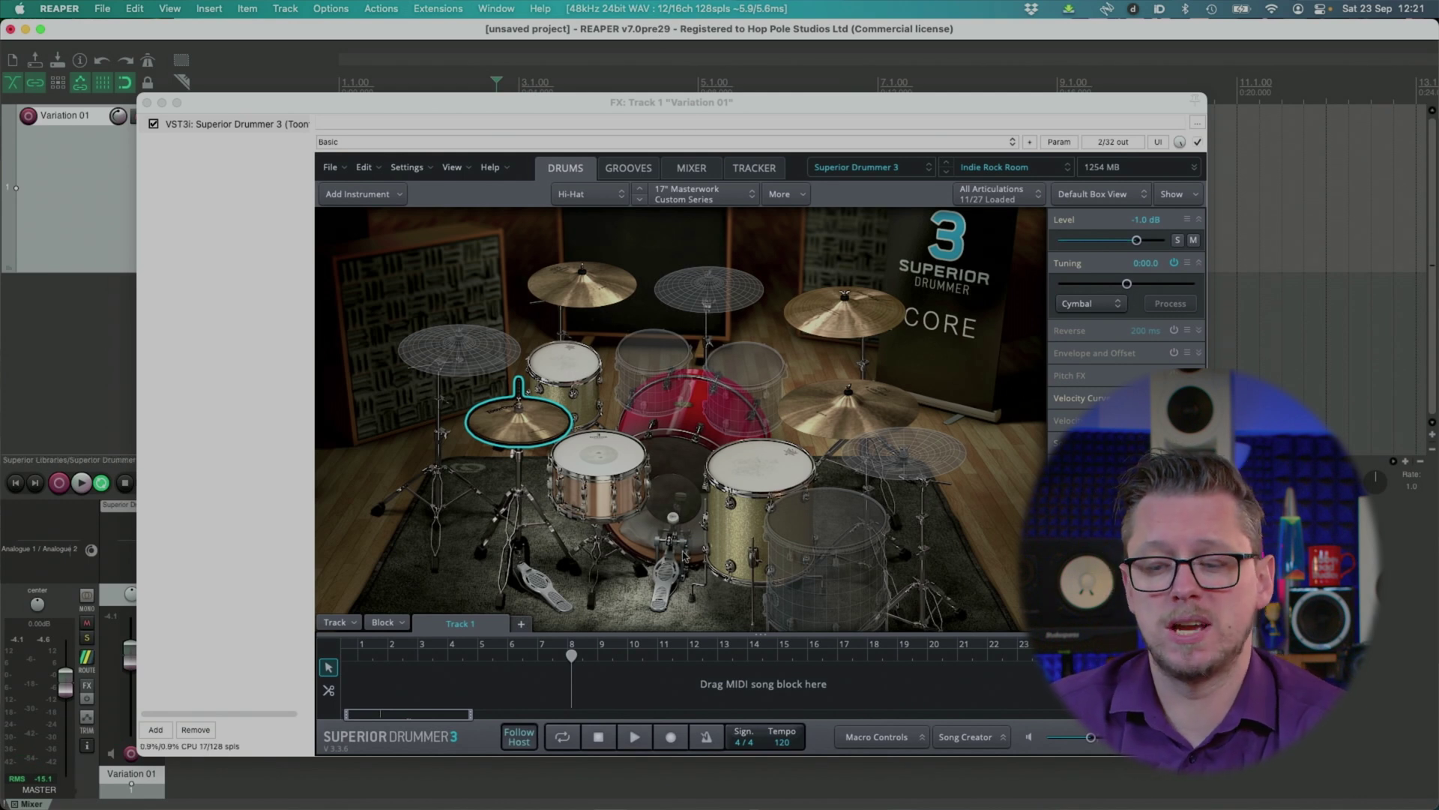
Put the plug-in window away and play the drum item in the arrangement again.
{"action": "left_click_drag", "start_coordinate": [498, 107], "coordinate": [548, 301]}
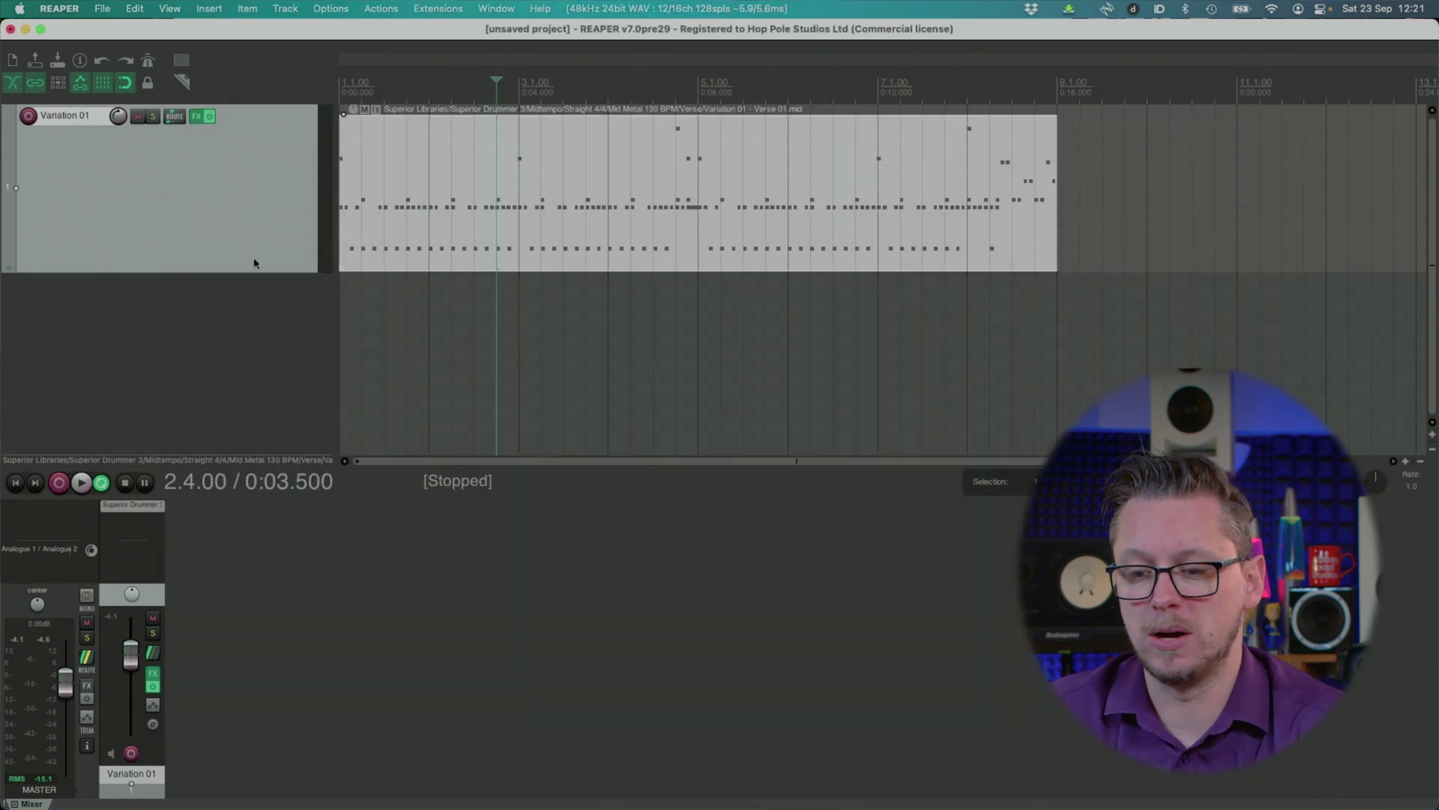
{"action": "left_click", "coordinate": [197, 300]}
{"action": "scroll", "coordinate": [481, 145], "scroll_direction": "down", "scroll_amount": 2}
{"action": "scroll", "coordinate": [480, 145], "scroll_direction": "up", "scroll_amount": 3}
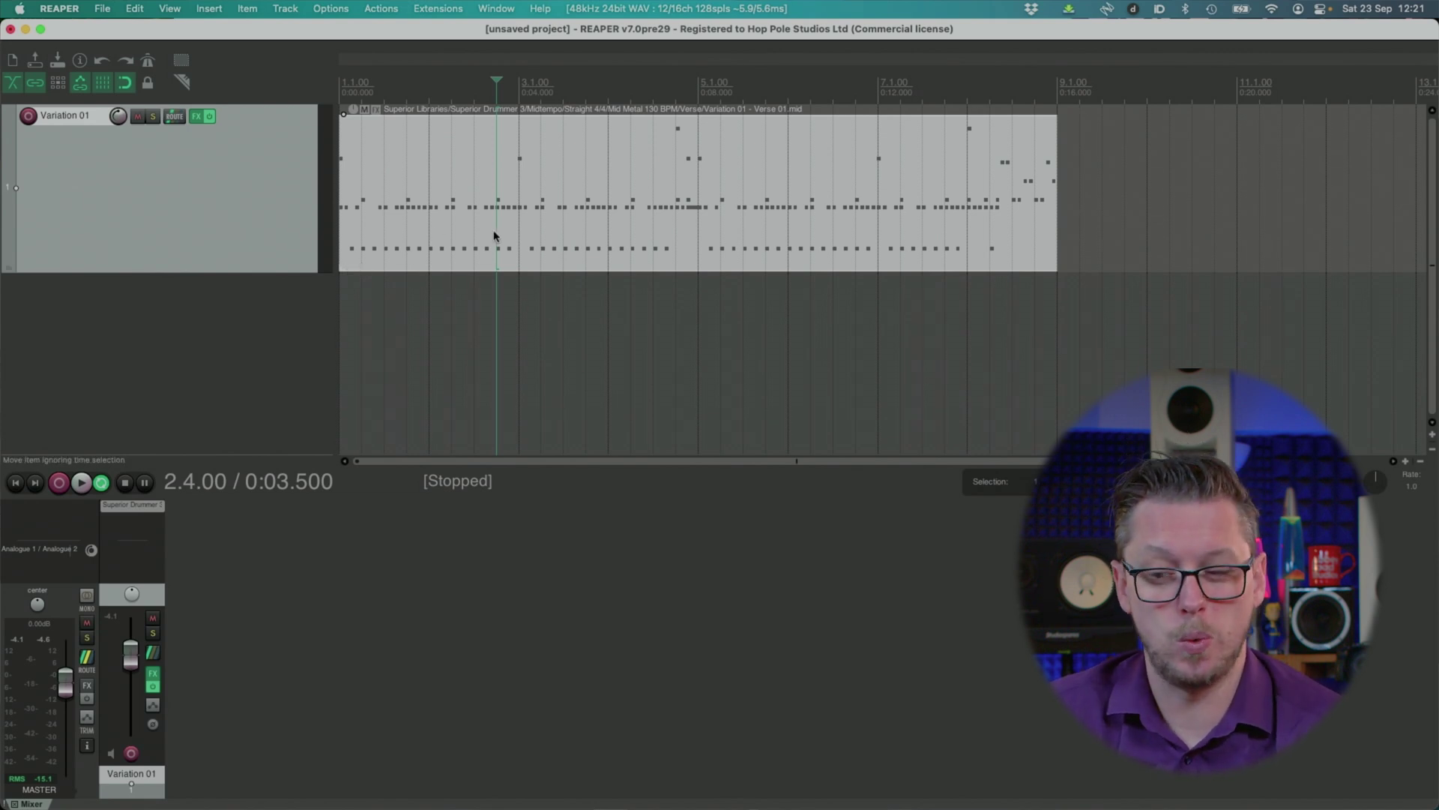
{"action": "key", "text": "space"}
{"action": "key", "text": "space"}
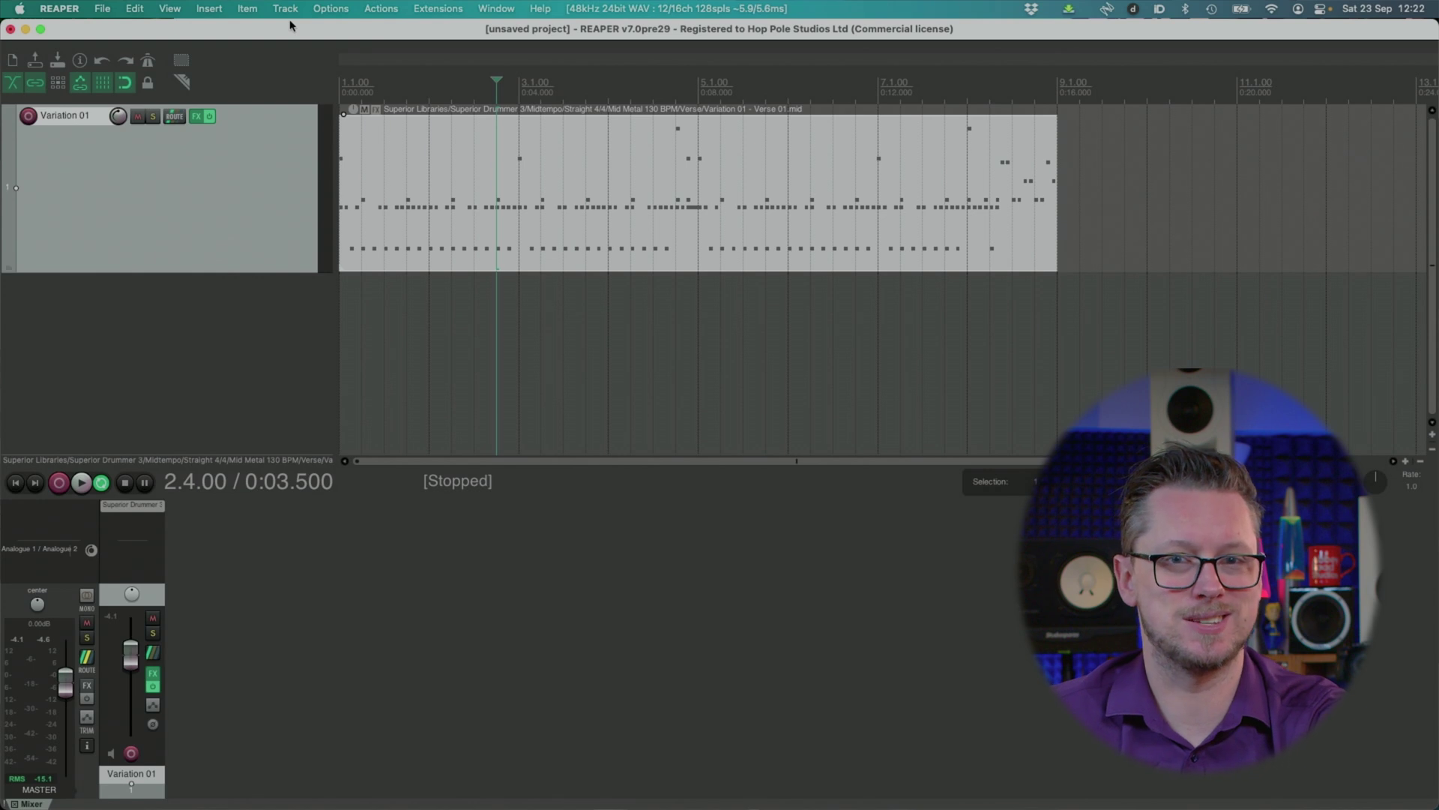
Save the project as Drum Breakout in the UltimateGuide folder, with its own subdirectory and the media copied into it.
{"action": "left_click", "coordinate": [103, 9]}
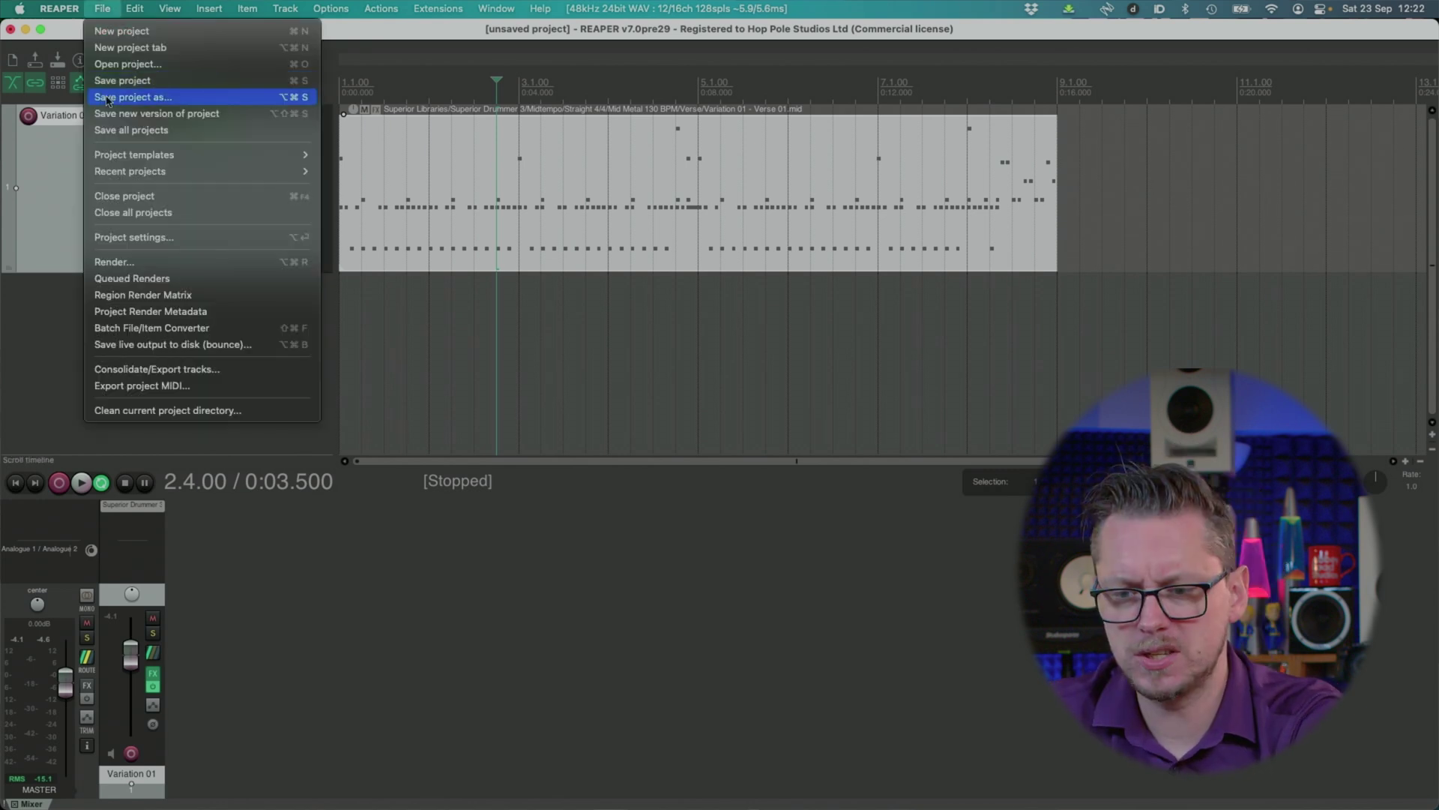
{"action": "left_click", "coordinate": [348, 120]}
{"action": "key", "text": "super+s"}
{"action": "type", "text": "Drum Br"}
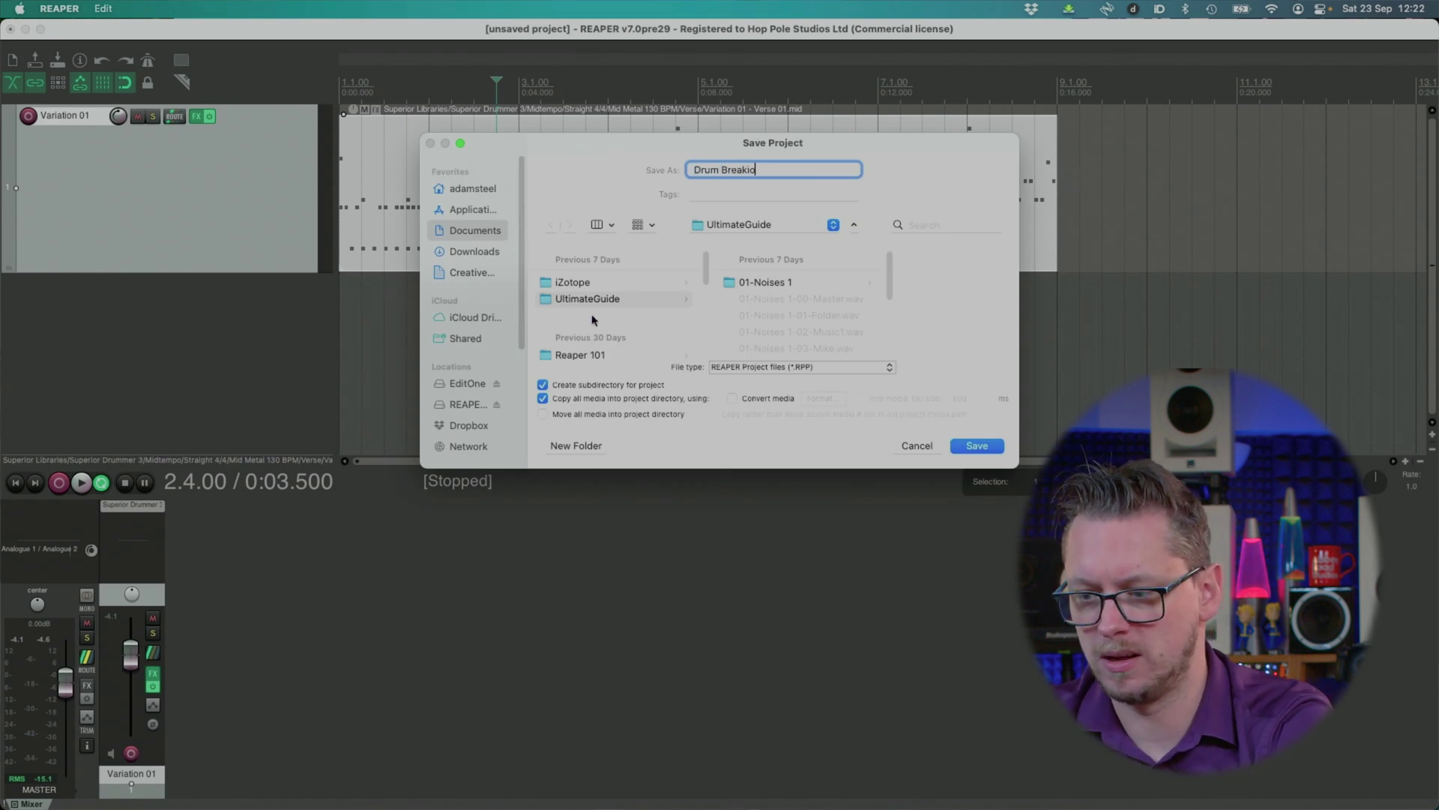
{"action": "type", "text": "eakout"}
{"action": "key", "text": "Return"}
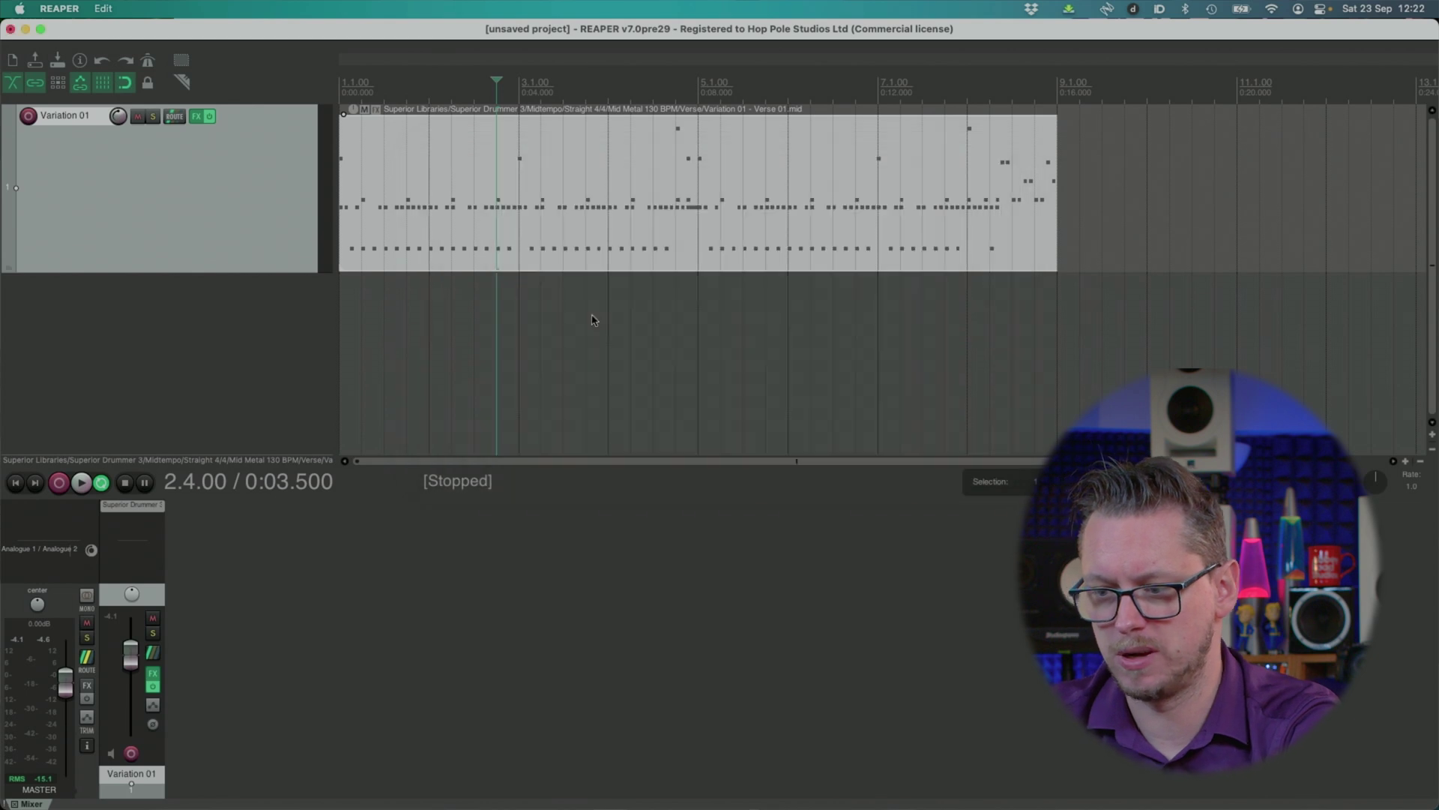
Listen to a short stretch of the drum groove in the saved project.
{"action": "scroll", "coordinate": [578, 227], "scroll_direction": "down", "scroll_amount": 2}
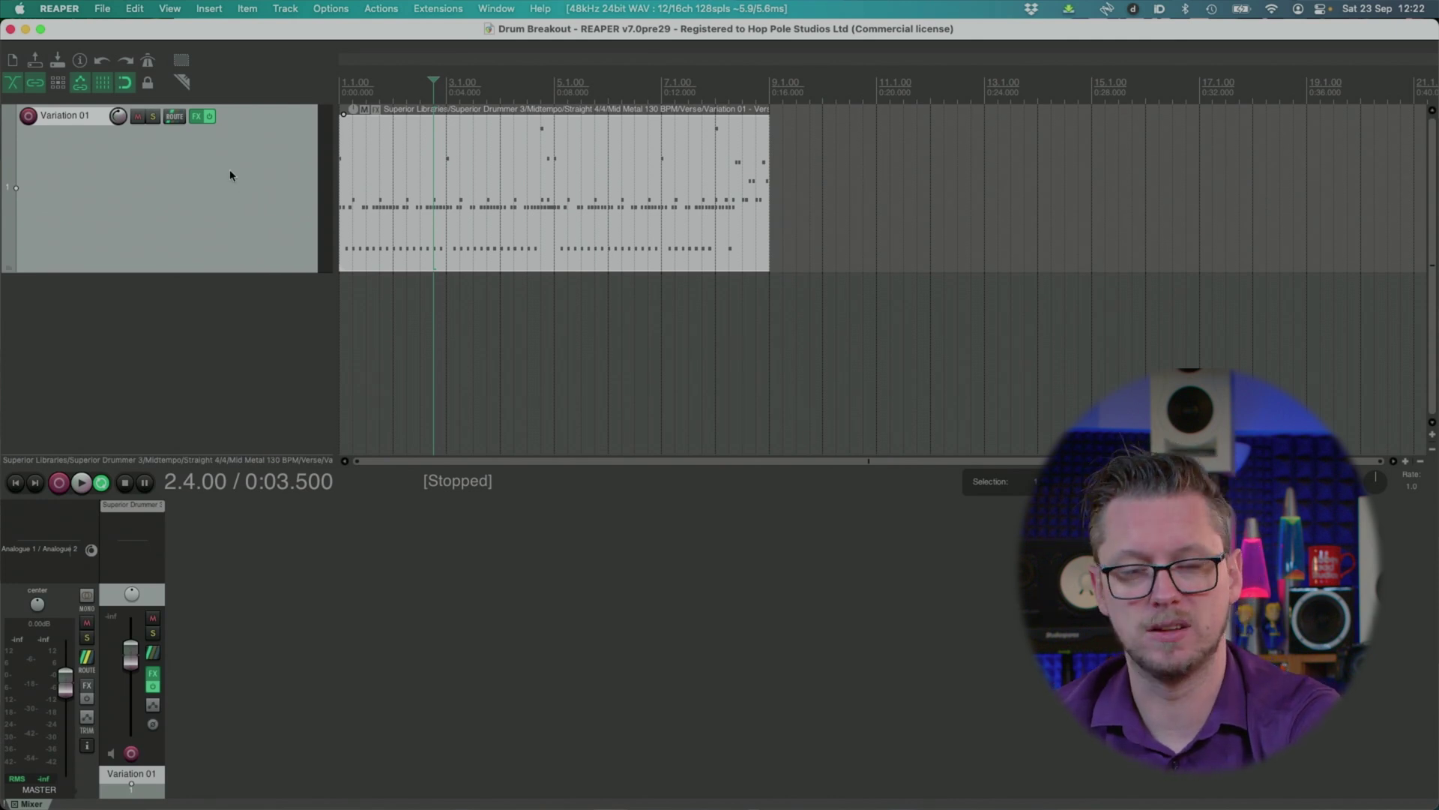
{"action": "key", "text": "space"}
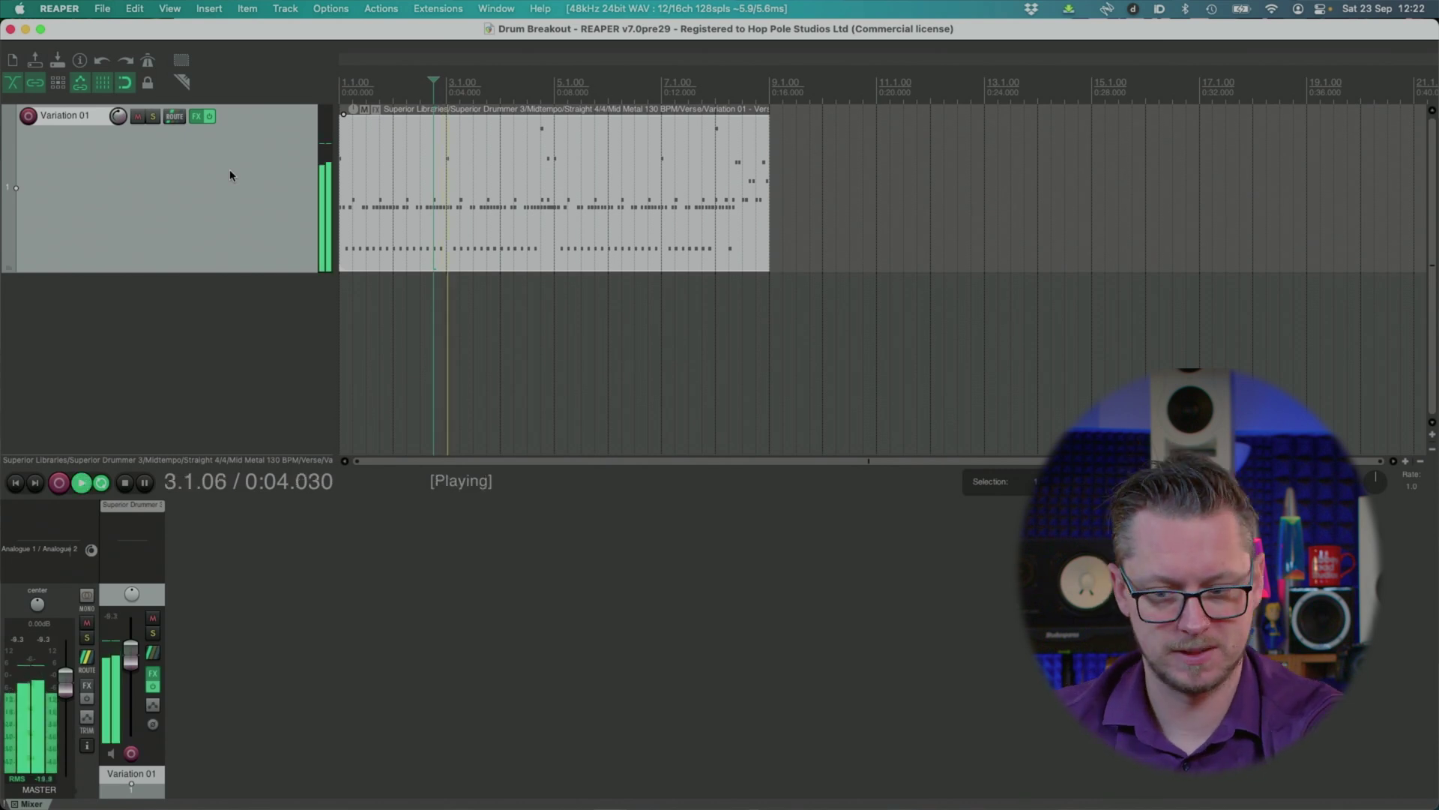
{"action": "key", "text": "space"}
Open Superior Drummer 3 from the track's effect slot and show its internal mixer.
{"action": "left_click", "coordinate": [136, 517]}
{"action": "left_click_drag", "start_coordinate": [292, 52], "coordinate": [487, 84]}
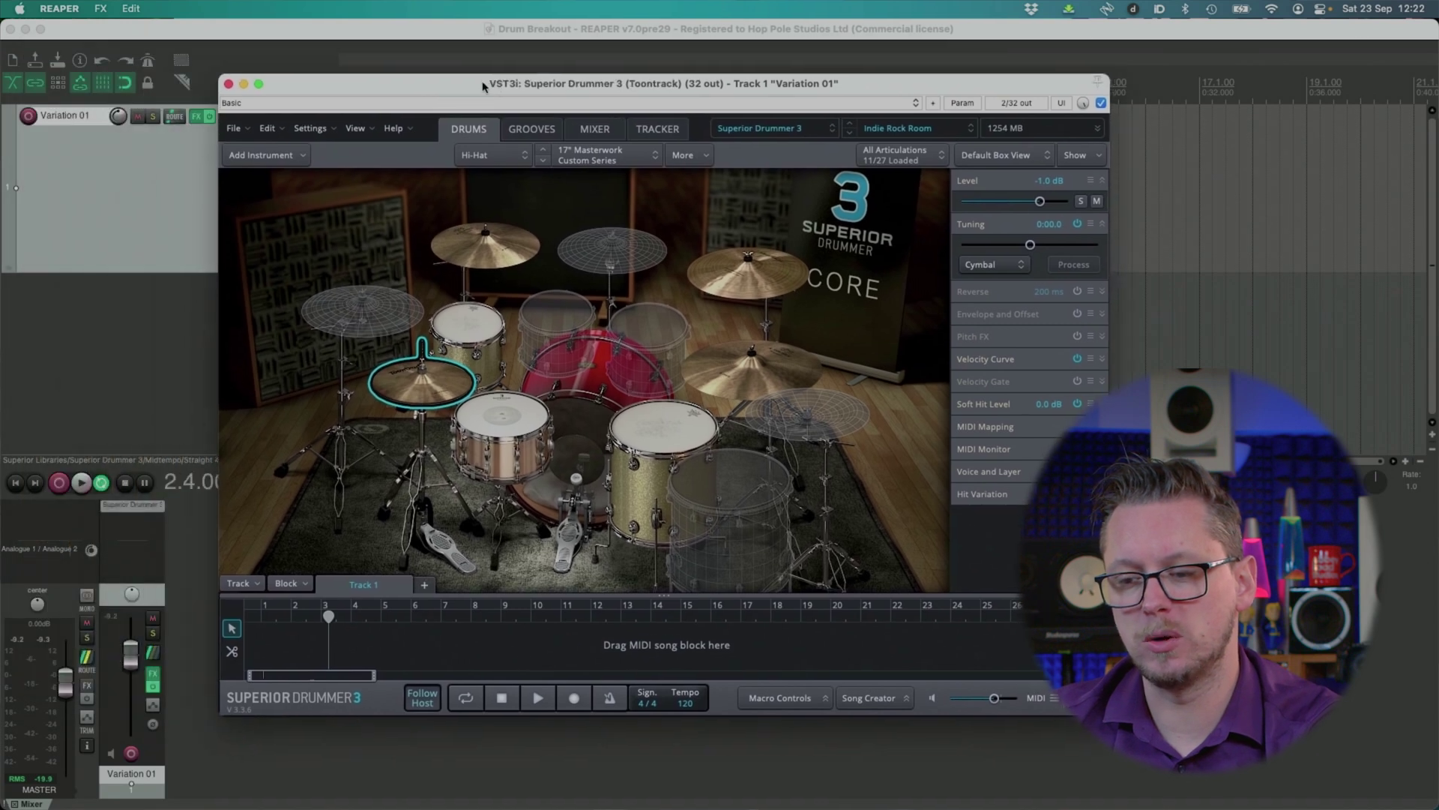
{"action": "left_click", "coordinate": [596, 129]}
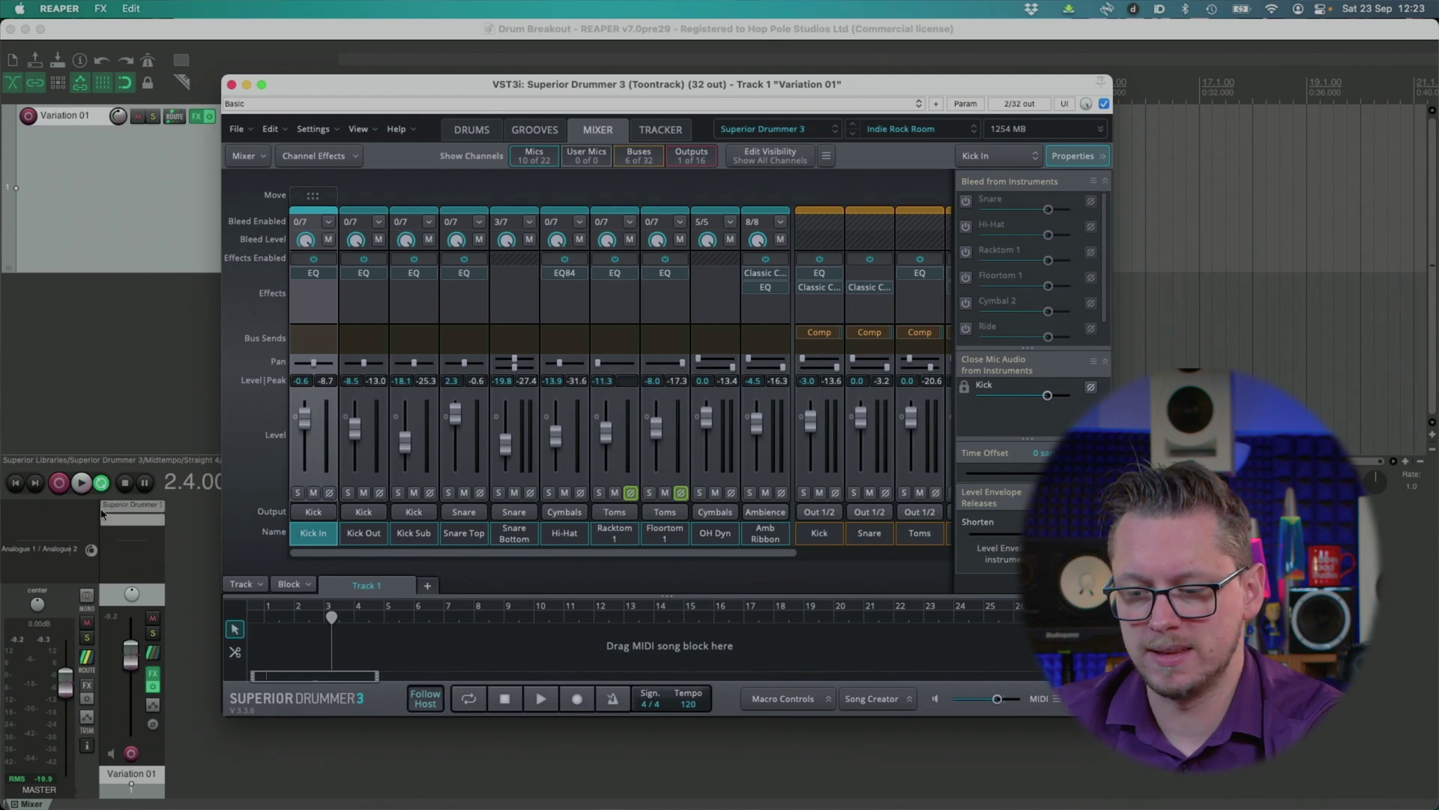
Examine the Kick Out, Kick Sub, Kick In and Snare Top microphone channels in the drum mixer.
{"action": "left_click", "coordinate": [357, 541]}
{"action": "left_click", "coordinate": [405, 541]}
{"action": "left_click", "coordinate": [314, 541]}
{"action": "left_click", "coordinate": [452, 542]}
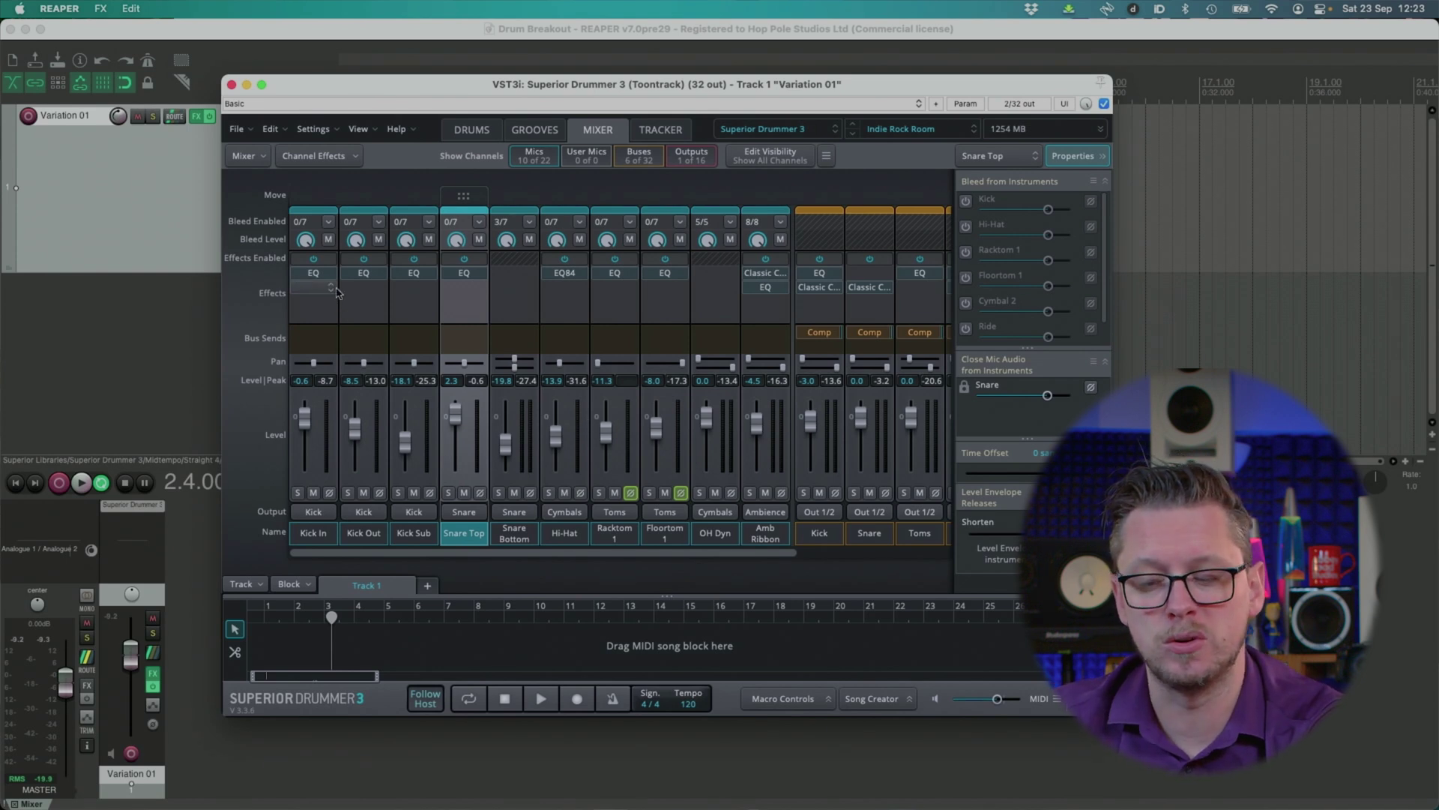
View the effect categories available for the Kick In channel's empty effect slot without adding one.
{"action": "left_click", "coordinate": [323, 294]}
{"action": "mouse_move", "coordinate": [341, 323]}
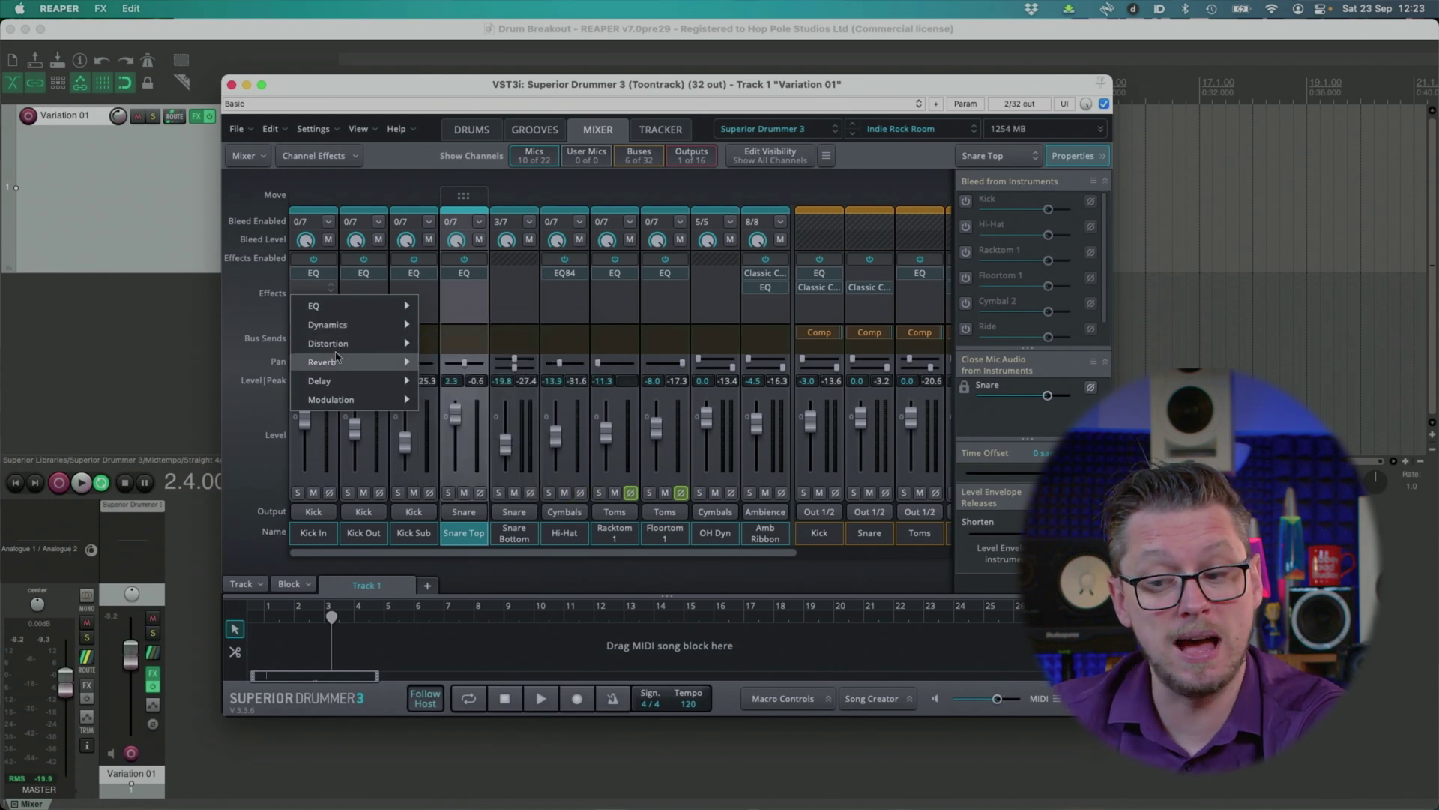
{"action": "left_click", "coordinate": [268, 317]}
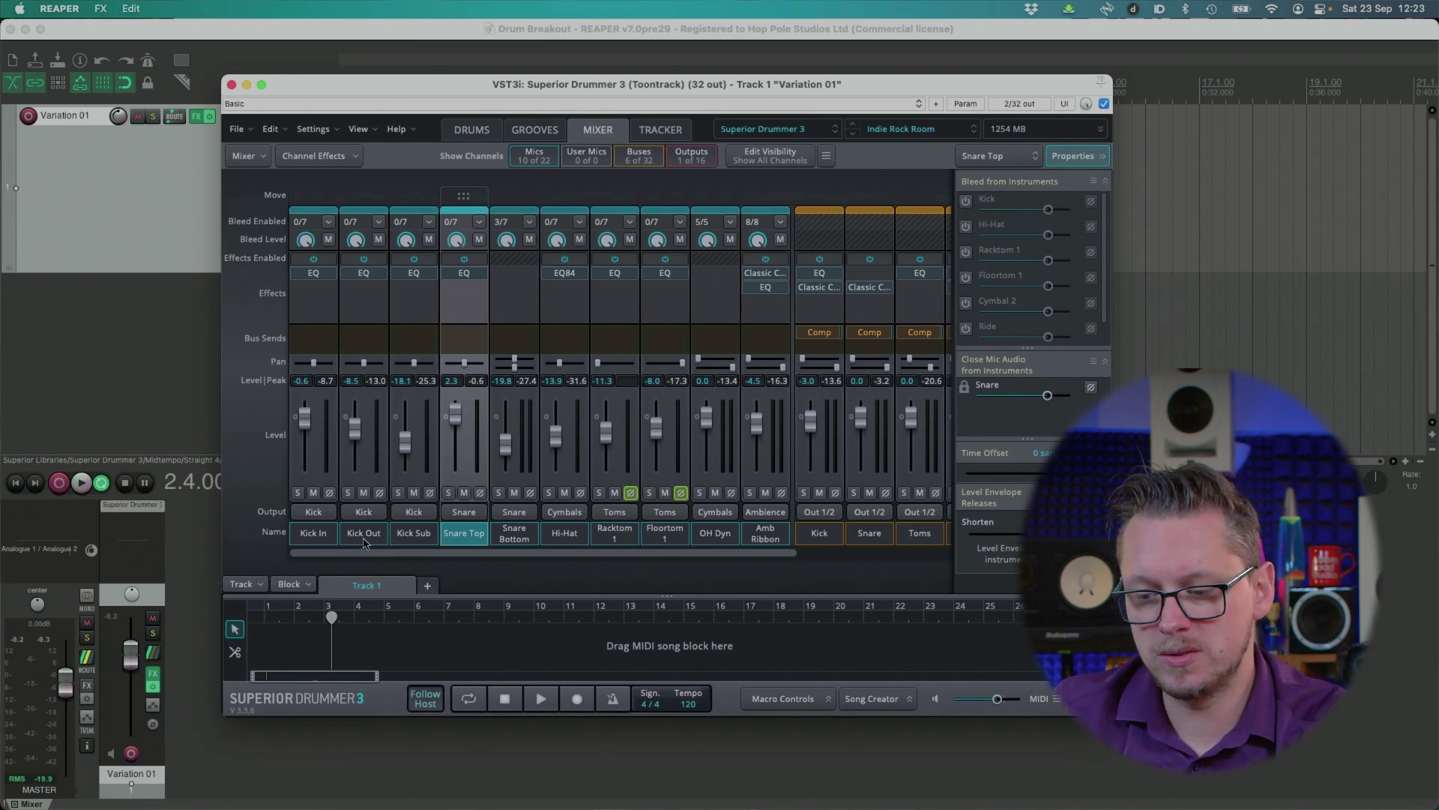
Check the output routing of the three kick microphone channels.
{"action": "left_click", "coordinate": [328, 535]}
{"action": "left_click", "coordinate": [379, 537]}
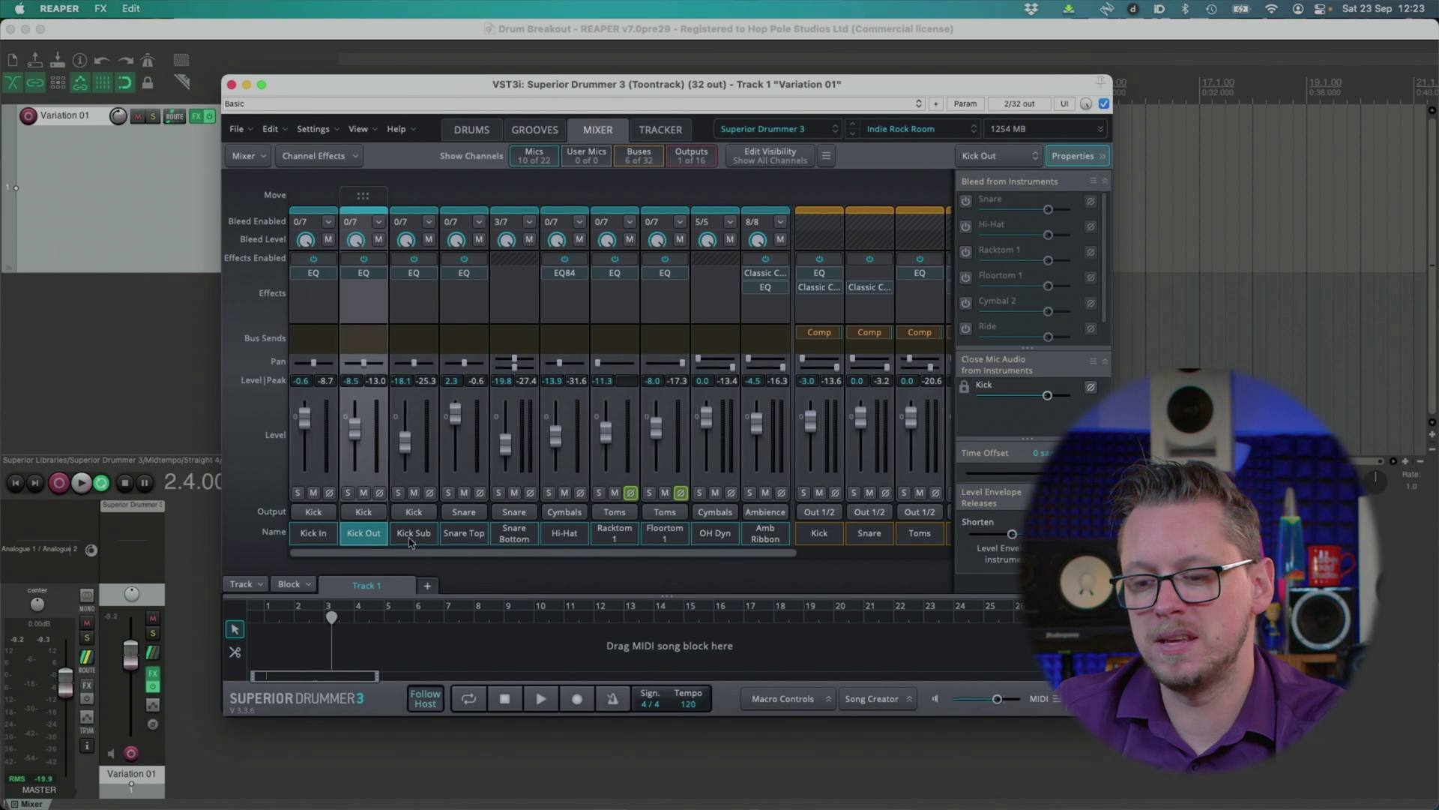
{"action": "left_click", "coordinate": [415, 534]}
{"action": "left_click", "coordinate": [313, 513]}
{"action": "left_click", "coordinate": [279, 514]}
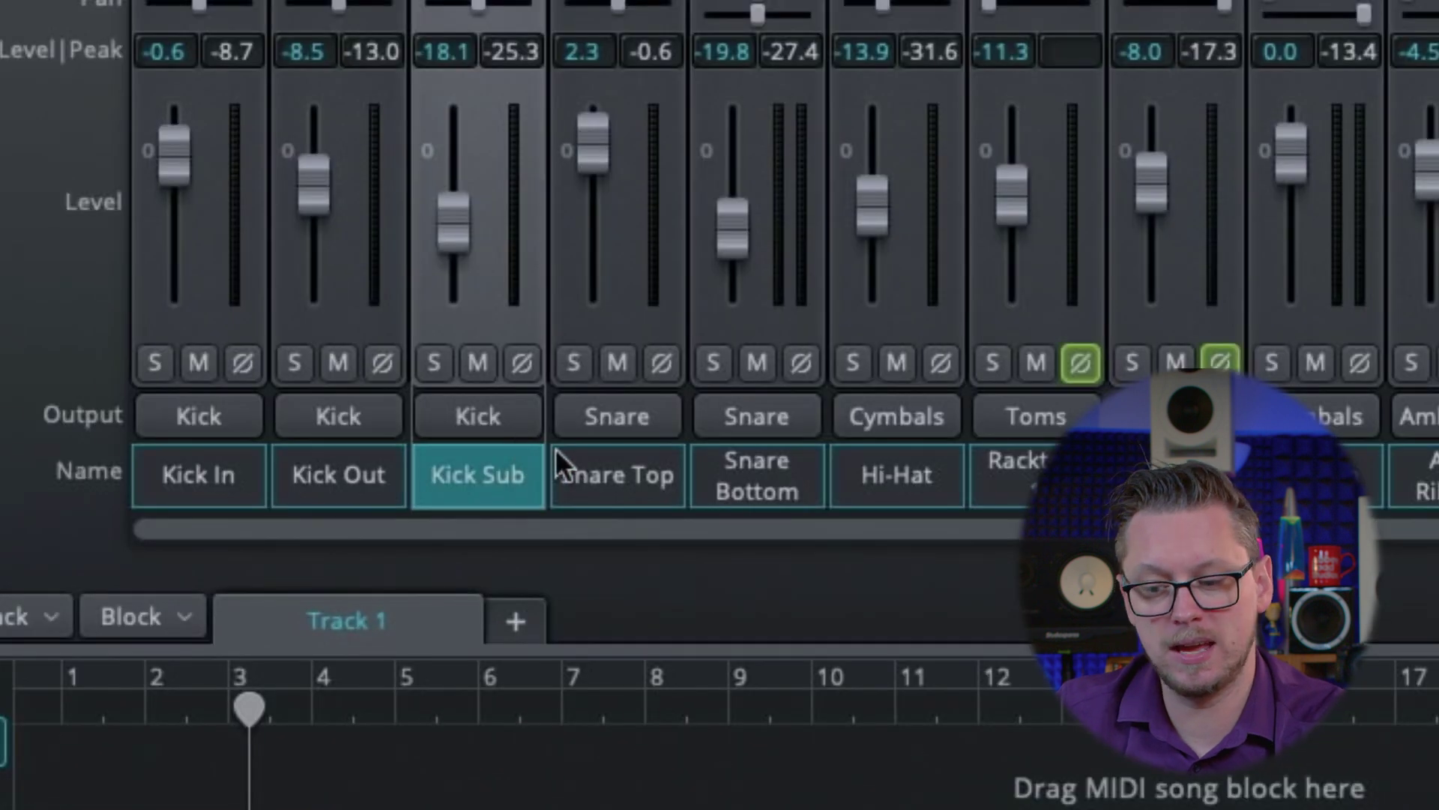
Review the snare, hi-hat, tom and OH Dyn channels' routing, including the output options for OH Dyn.
{"action": "left_click", "coordinate": [592, 484]}
{"action": "left_click", "coordinate": [757, 499]}
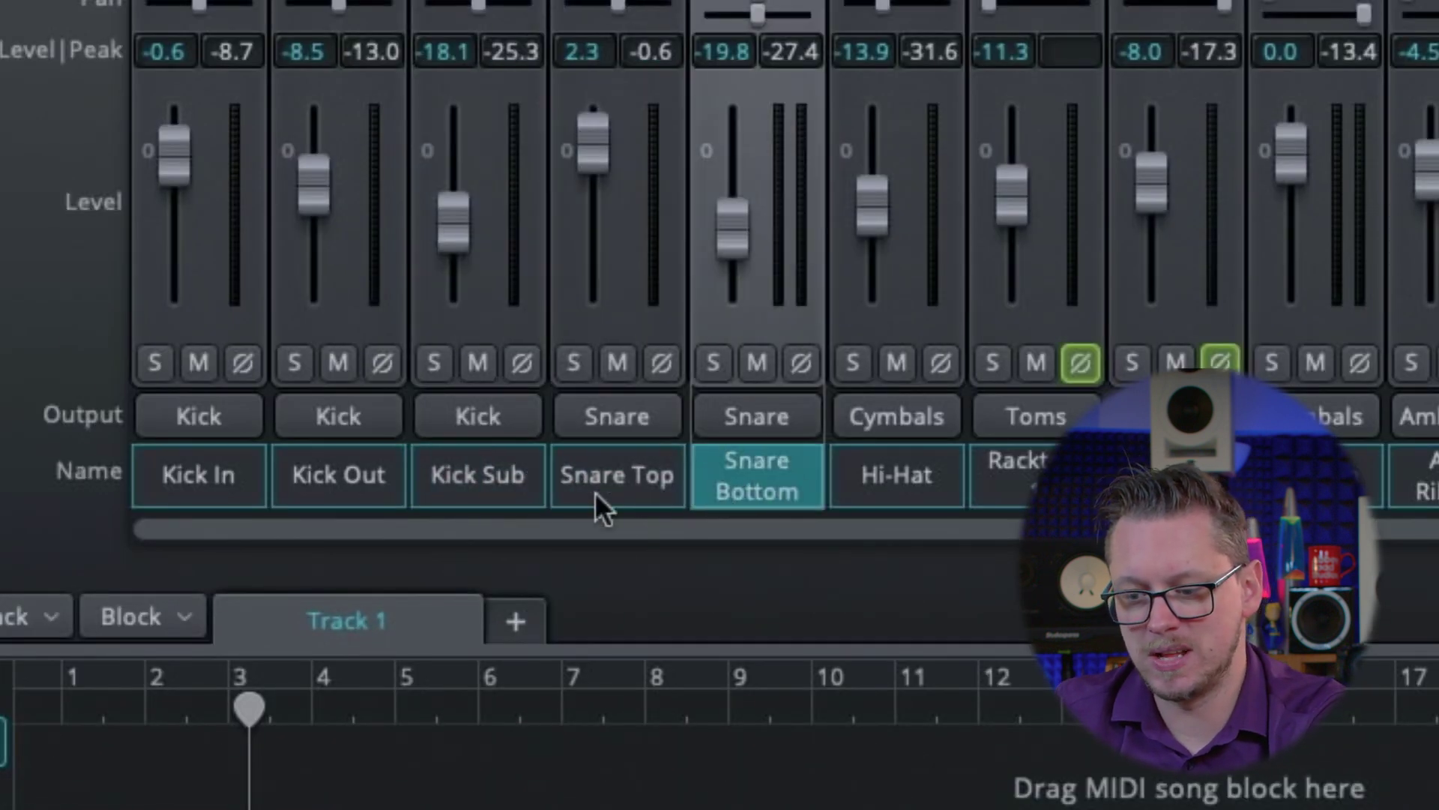
{"action": "left_click_drag", "start_coordinate": [767, 528], "coordinate": [923, 558]}
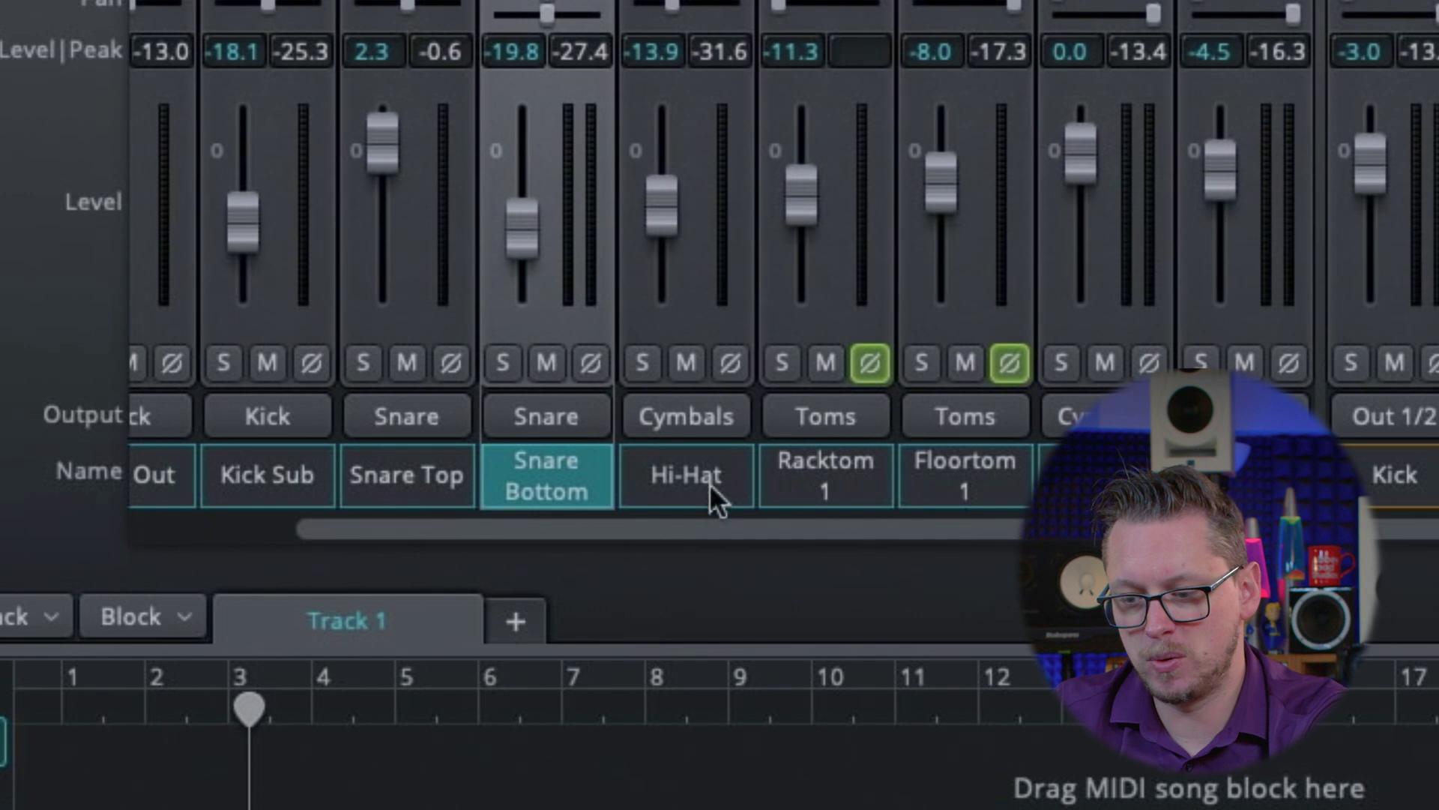
{"action": "left_click", "coordinate": [731, 489]}
{"action": "left_click", "coordinate": [825, 487]}
{"action": "left_click", "coordinate": [922, 488]}
{"action": "left_click", "coordinate": [1102, 484]}
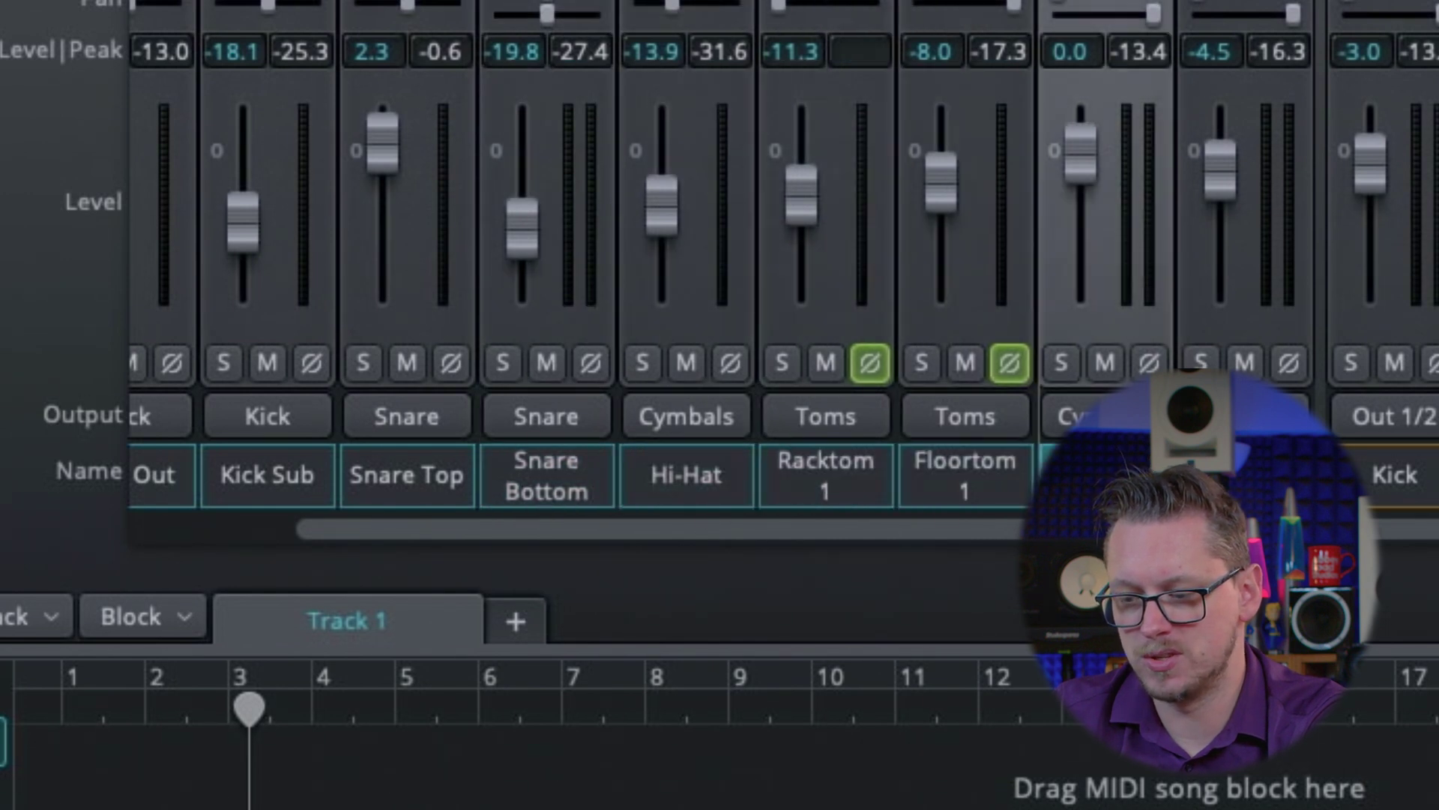
{"action": "left_click", "coordinate": [1105, 418]}
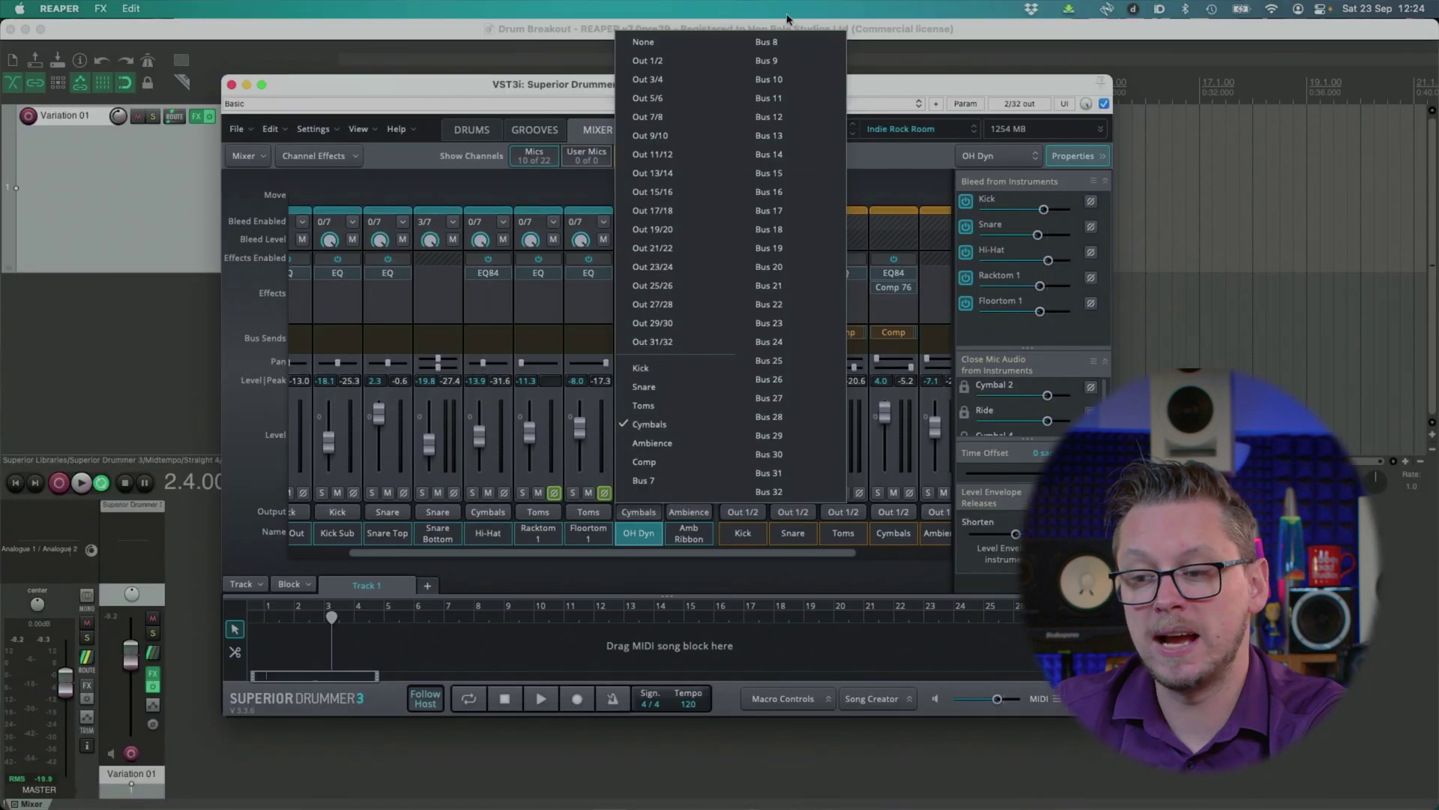
{"action": "left_click", "coordinate": [543, 558]}
Examine the bus channels' output routing and the Out 1/2 channel at the end of the drum mixer.
{"action": "left_click_drag", "start_coordinate": [543, 559], "coordinate": [637, 559]}
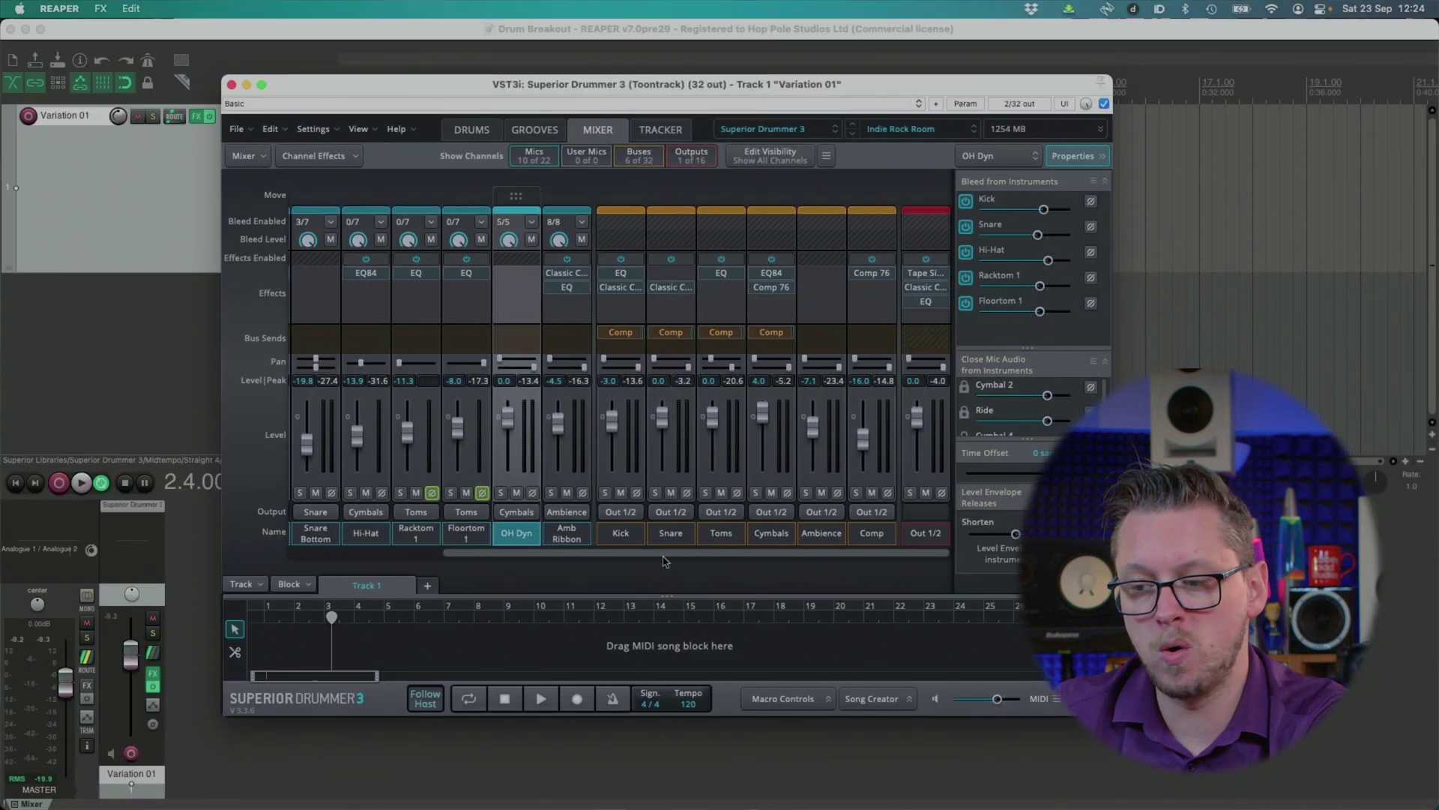
{"action": "left_click", "coordinate": [847, 204]}
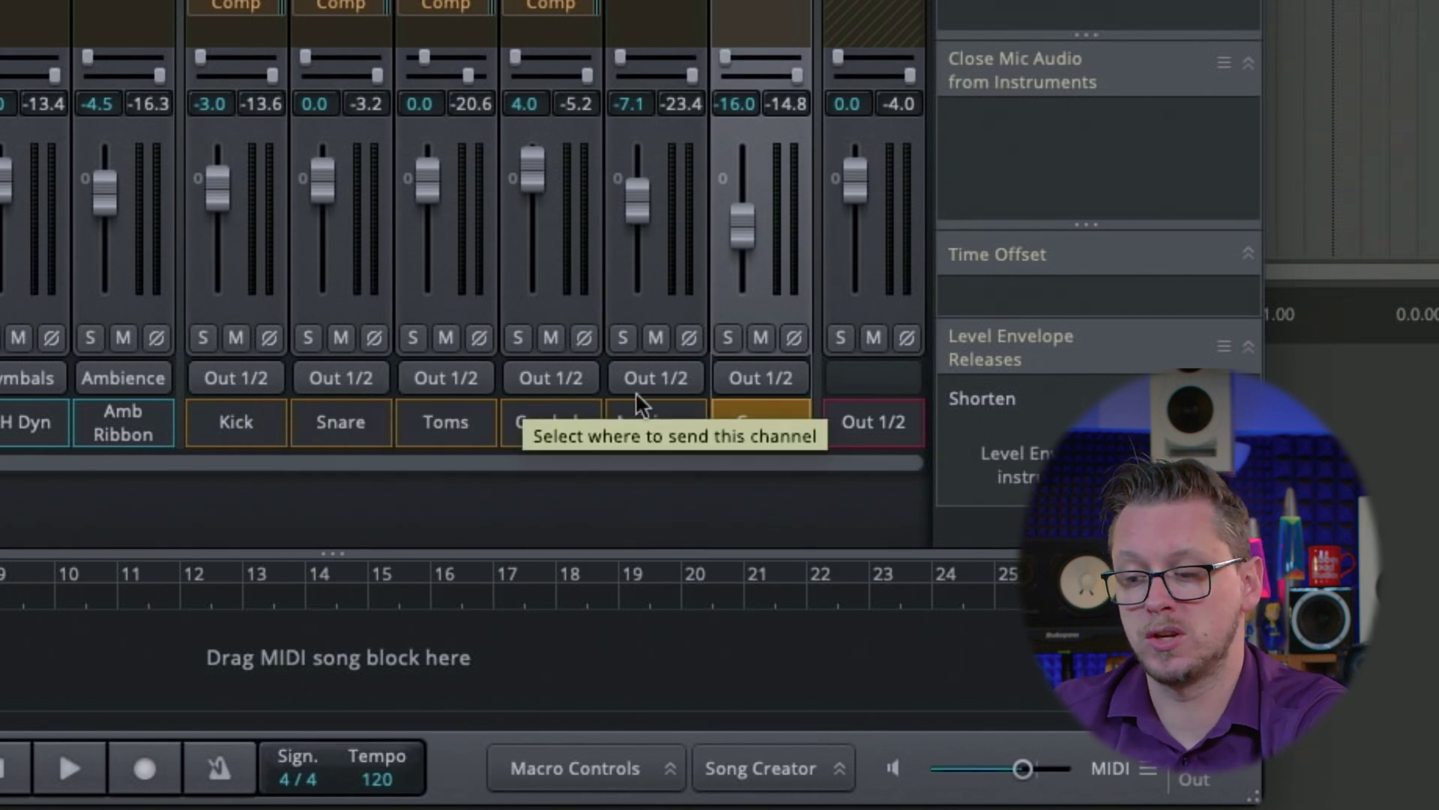
{"action": "left_click", "coordinate": [875, 425]}
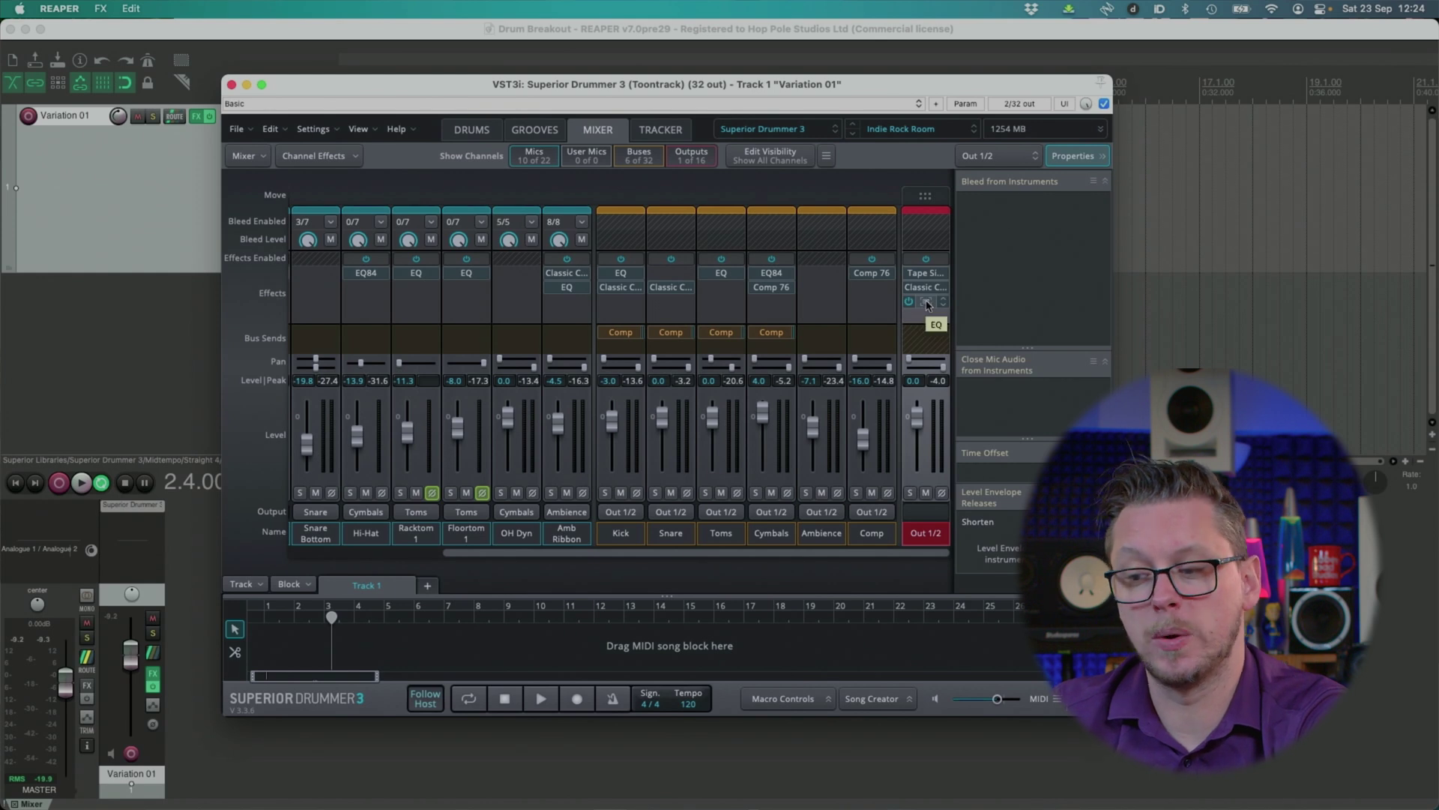
Bypass all three effects on the Out 1/2 channel, including its EQ, and play the groove without them.
{"action": "left_click", "coordinate": [927, 303]}
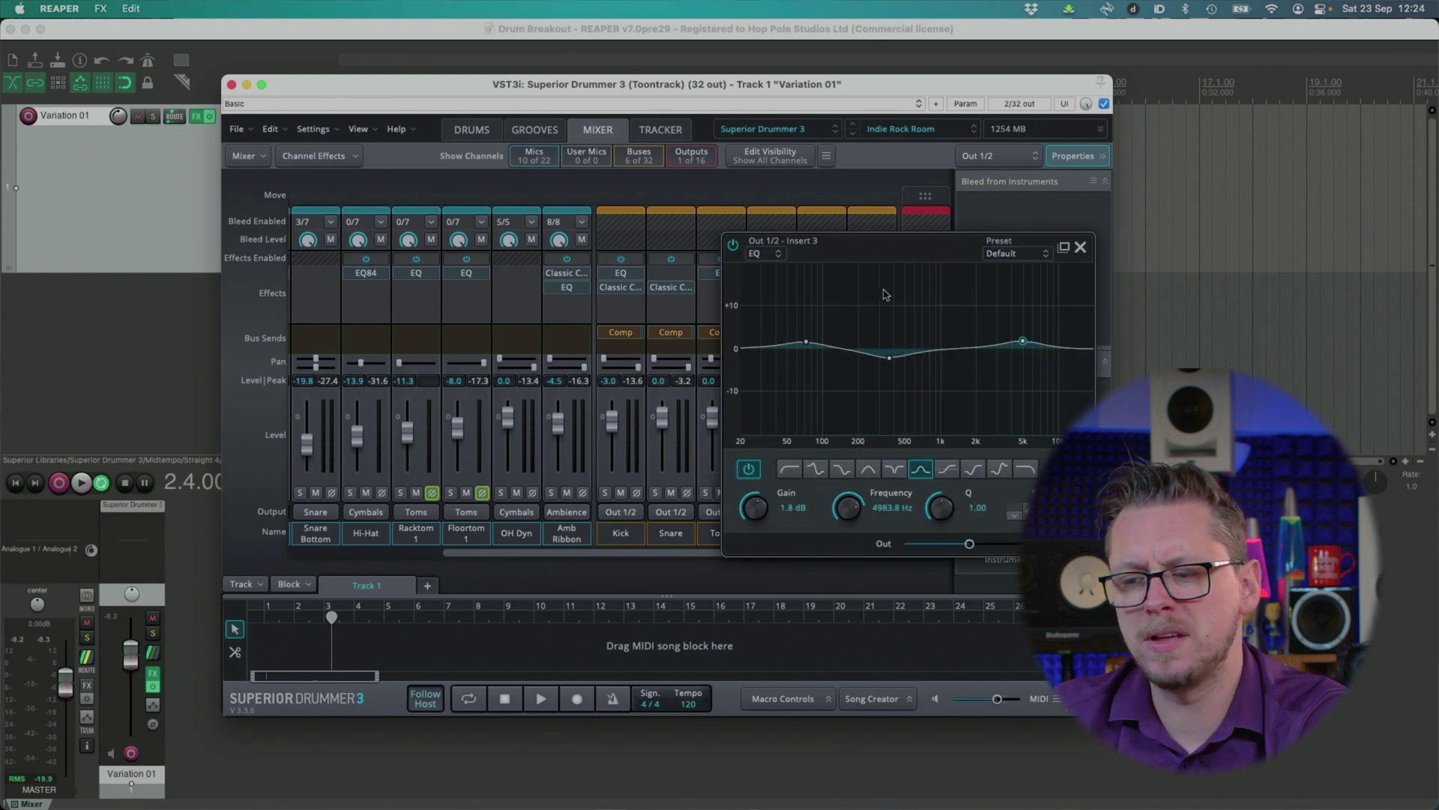
{"action": "left_click", "coordinate": [1081, 248]}
{"action": "left_click_drag", "start_coordinate": [914, 305], "coordinate": [913, 278]}
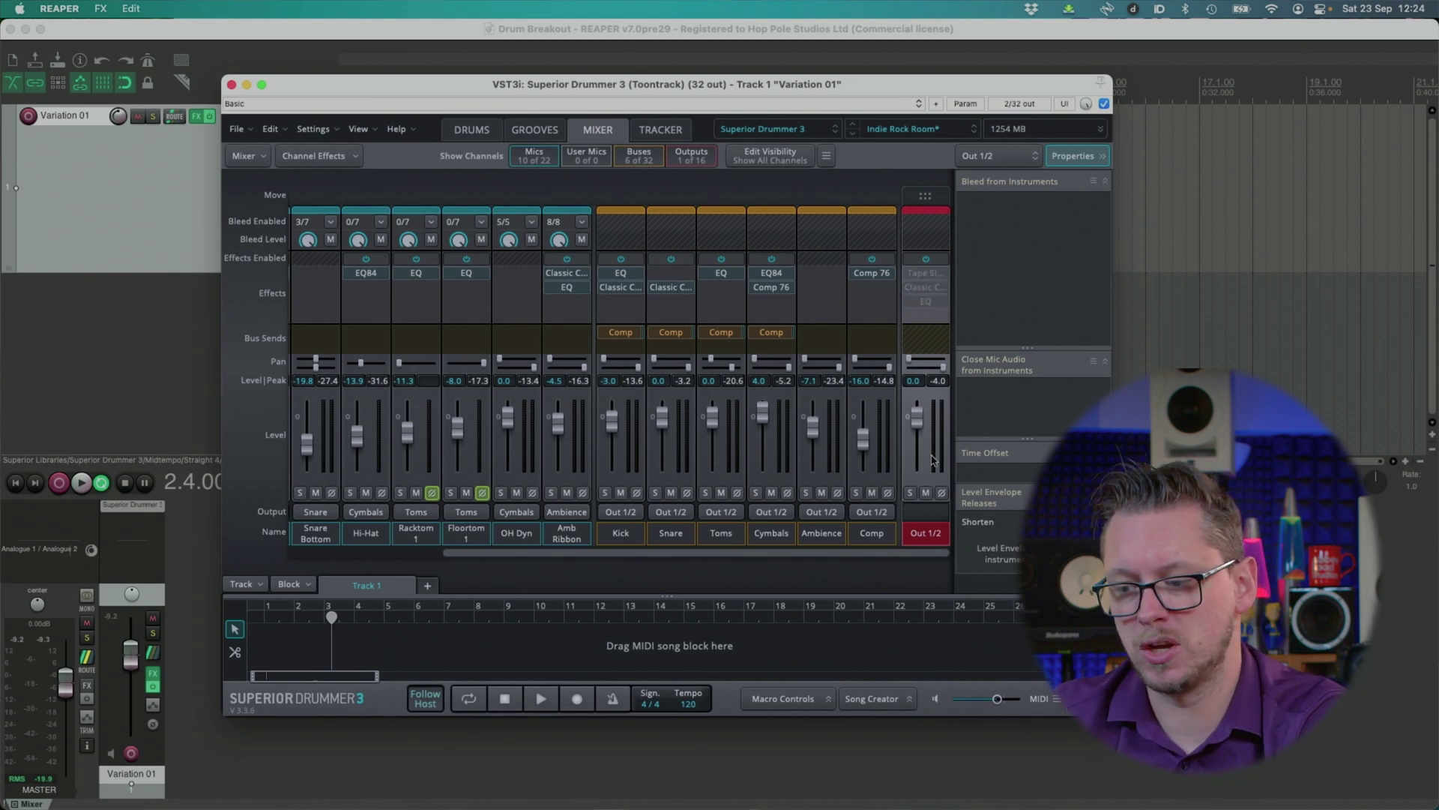
{"action": "key", "text": "space"}
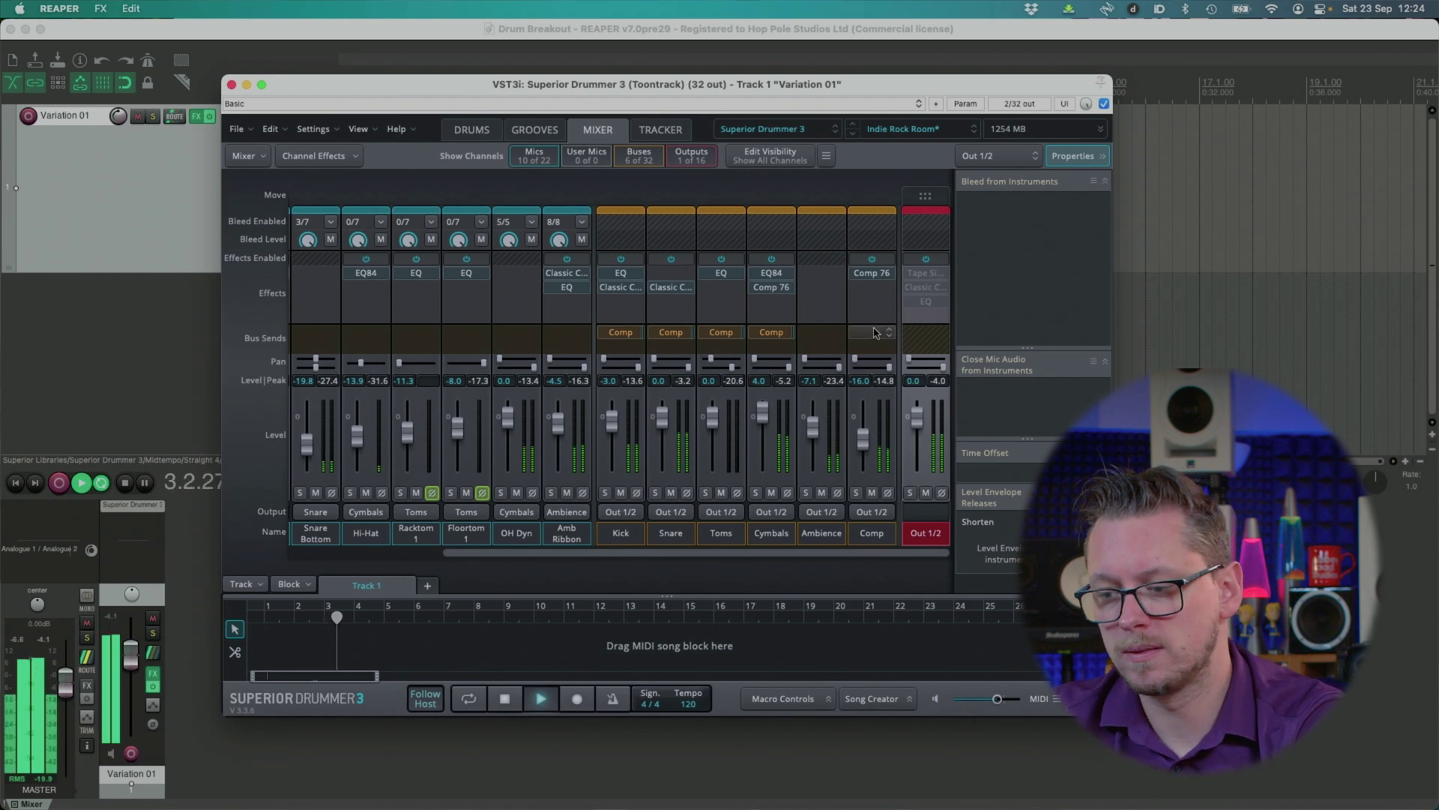
{"action": "key", "text": "space"}
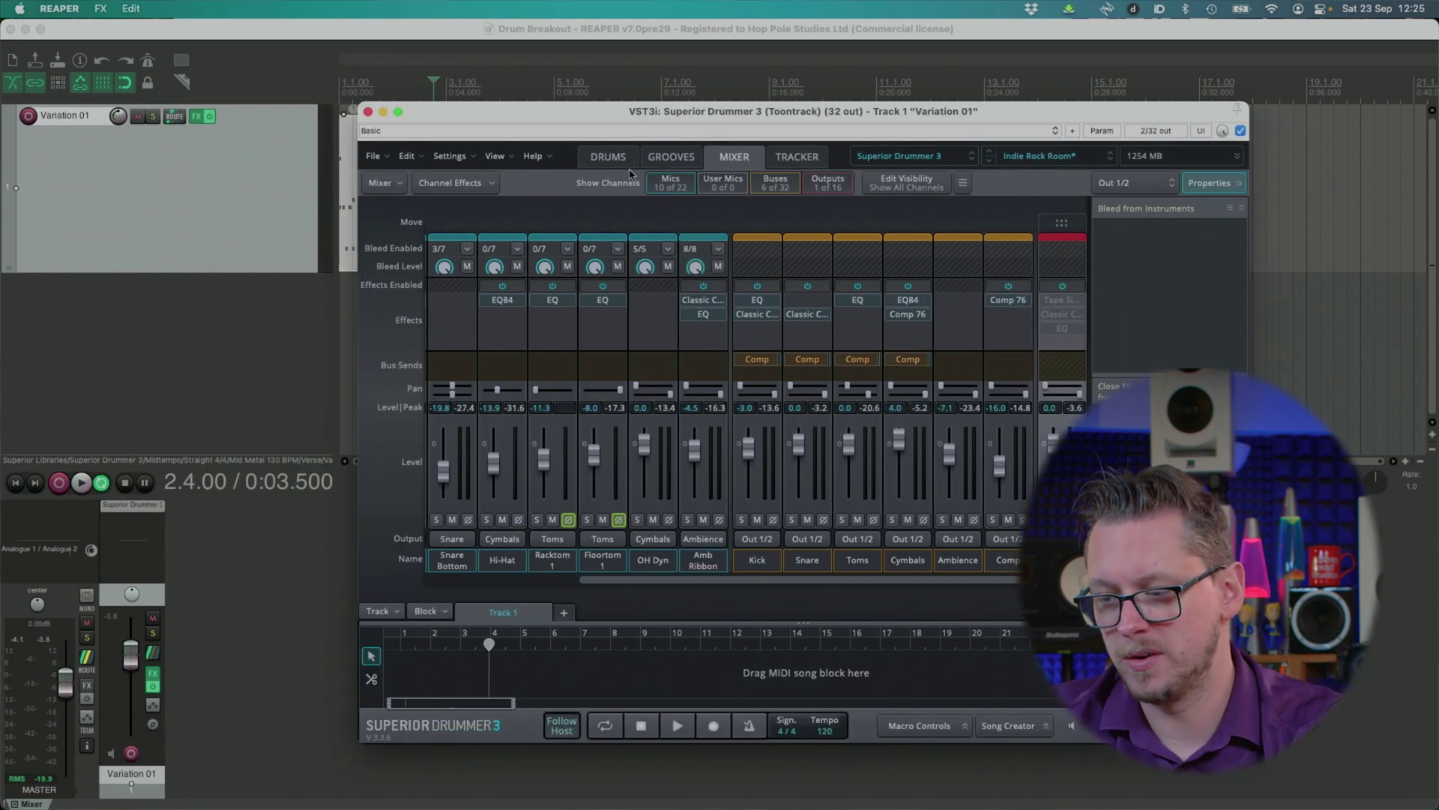
Show all mixer channels for visibility editing, and route the Snare bus to Out 3/4 and the Toms bus to Out 5/6.
{"action": "left_click", "coordinate": [910, 185]}
{"action": "left_click_drag", "start_coordinate": [571, 593], "coordinate": [725, 604]}
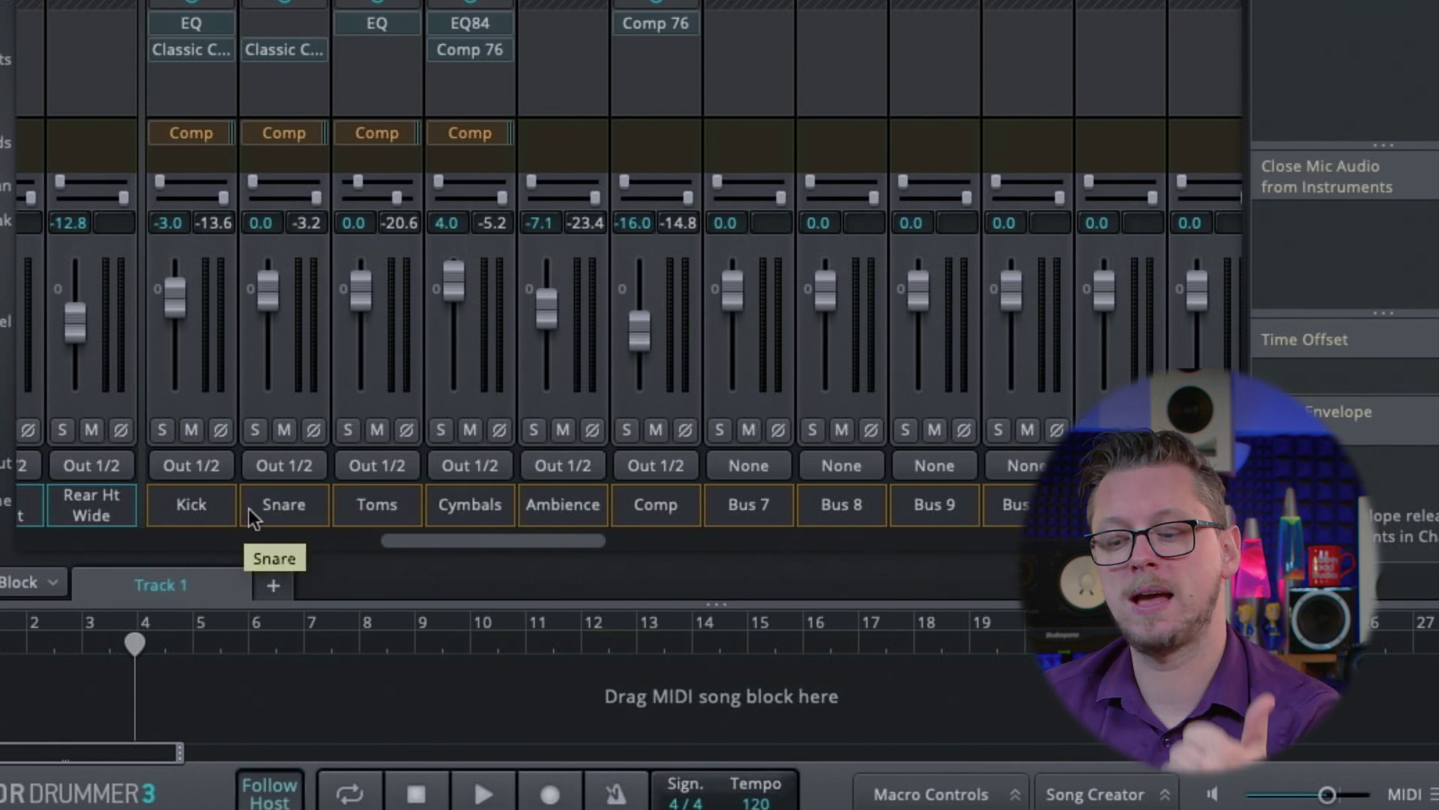
{"action": "left_click", "coordinate": [309, 466]}
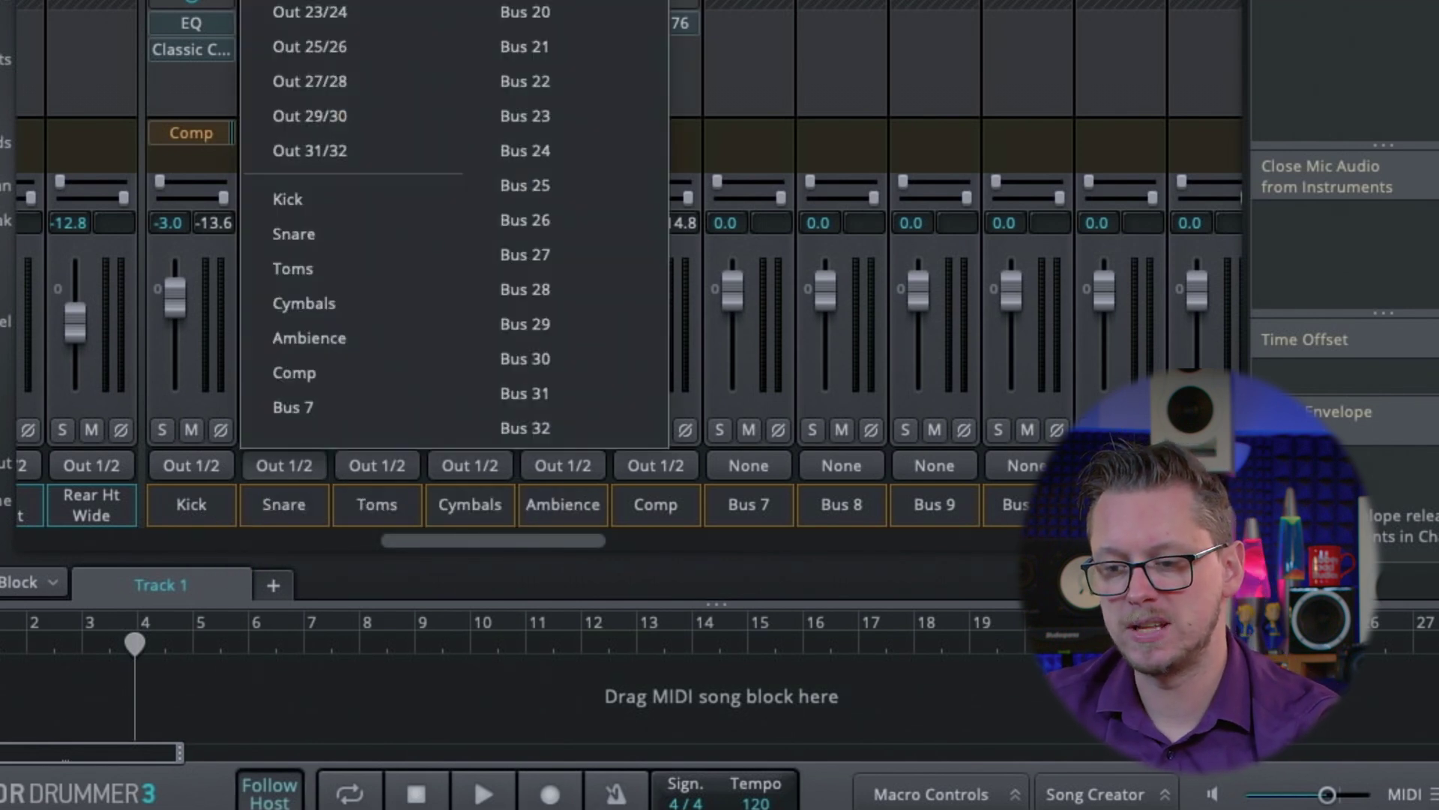
{"action": "left_click", "coordinate": [310, 4]}
{"action": "left_click", "coordinate": [365, 464]}
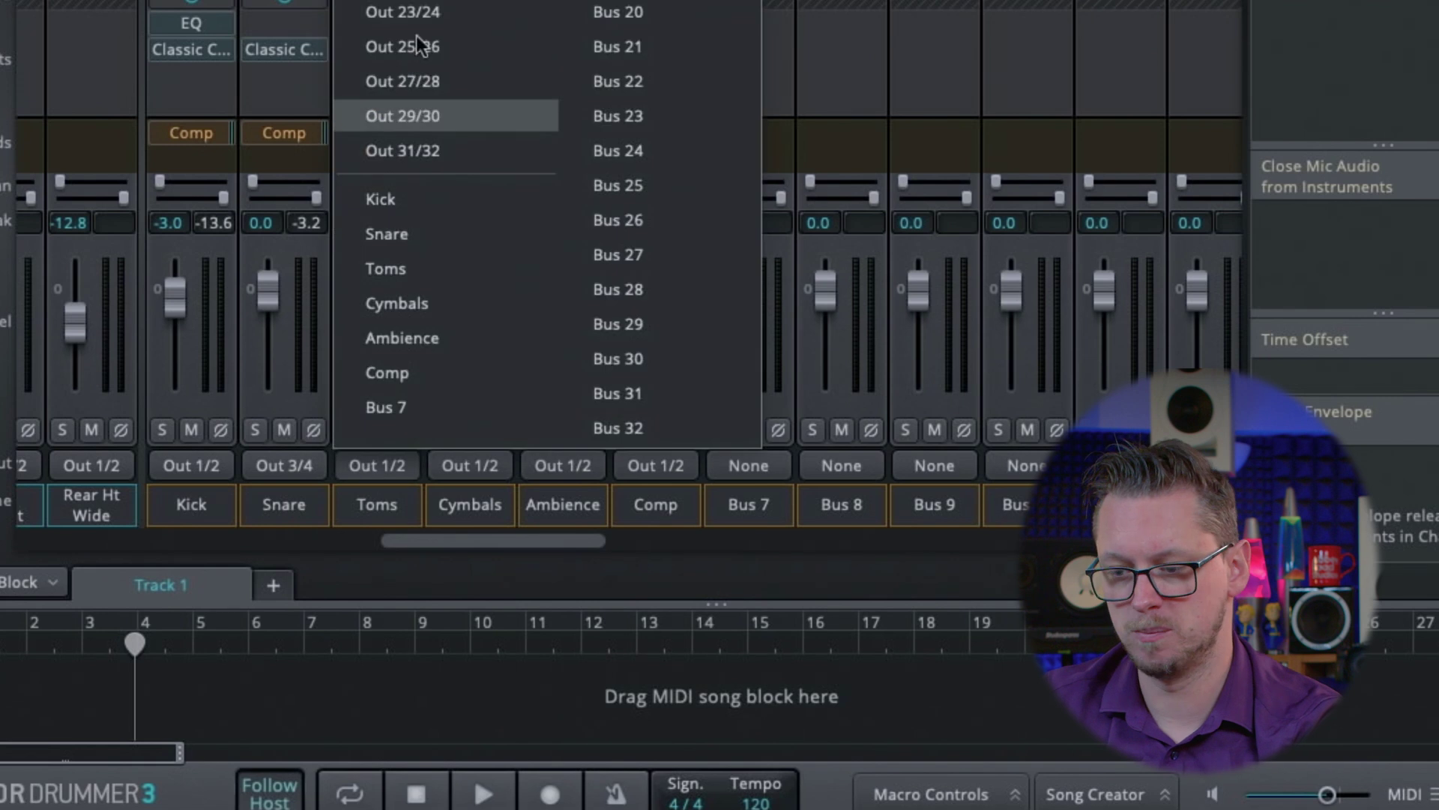
{"action": "left_click", "coordinate": [409, 2]}
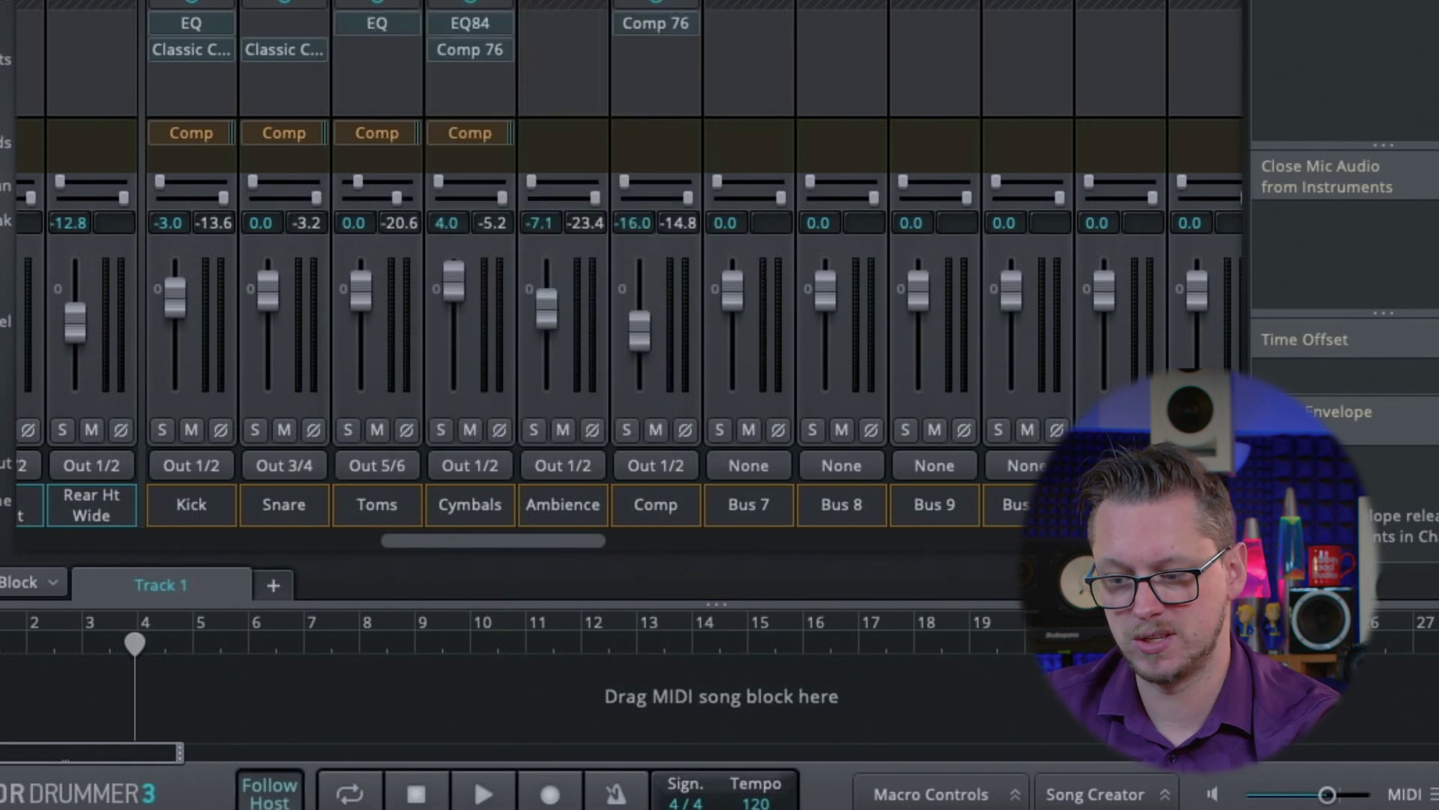
Route the Cymbals bus to Out 7/8, the Ambience bus to Out 9/10 and the Comp bus to Out 11/12.
{"action": "left_click", "coordinate": [474, 468]}
{"action": "left_click", "coordinate": [499, 2]}
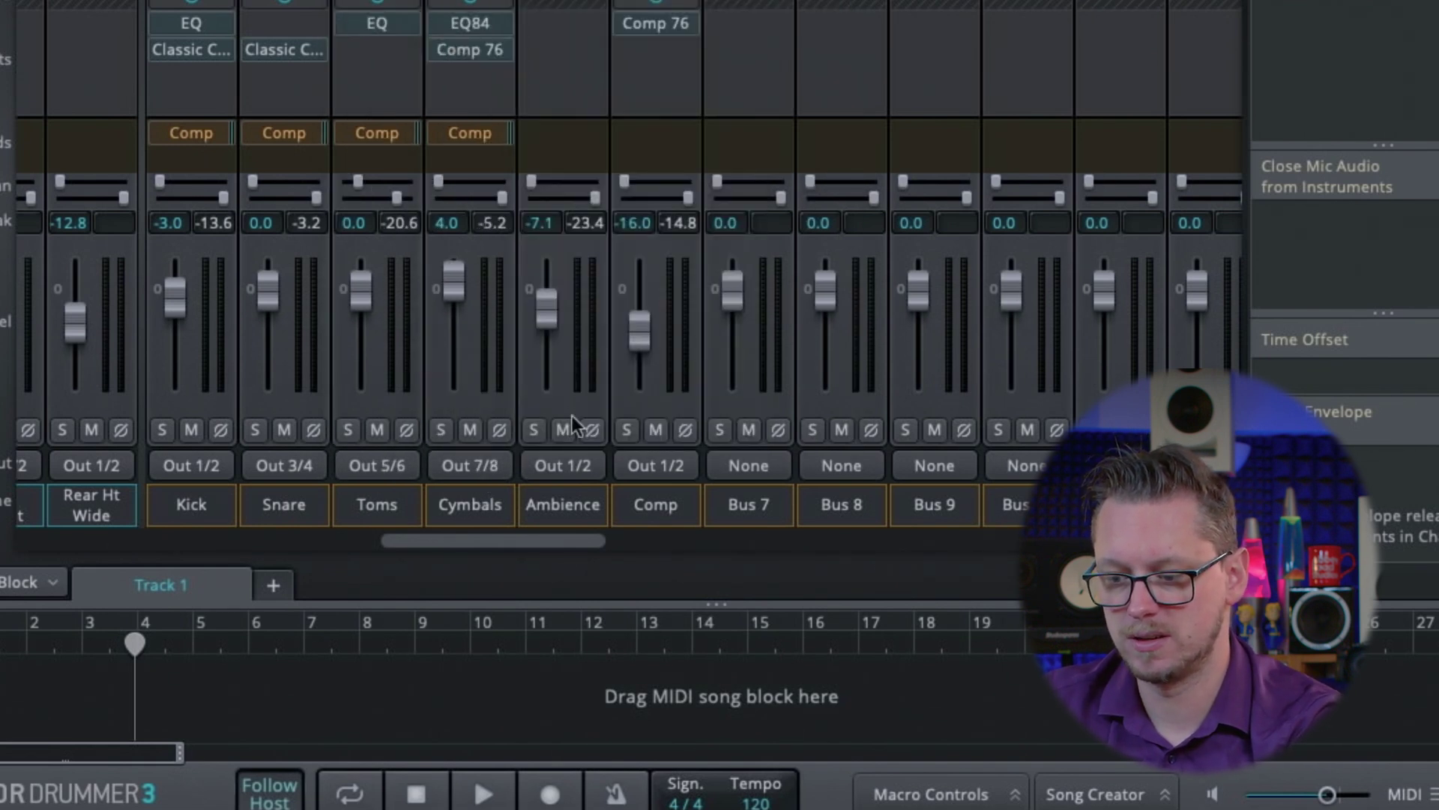
{"action": "left_click", "coordinate": [568, 469]}
{"action": "left_click", "coordinate": [589, 1]}
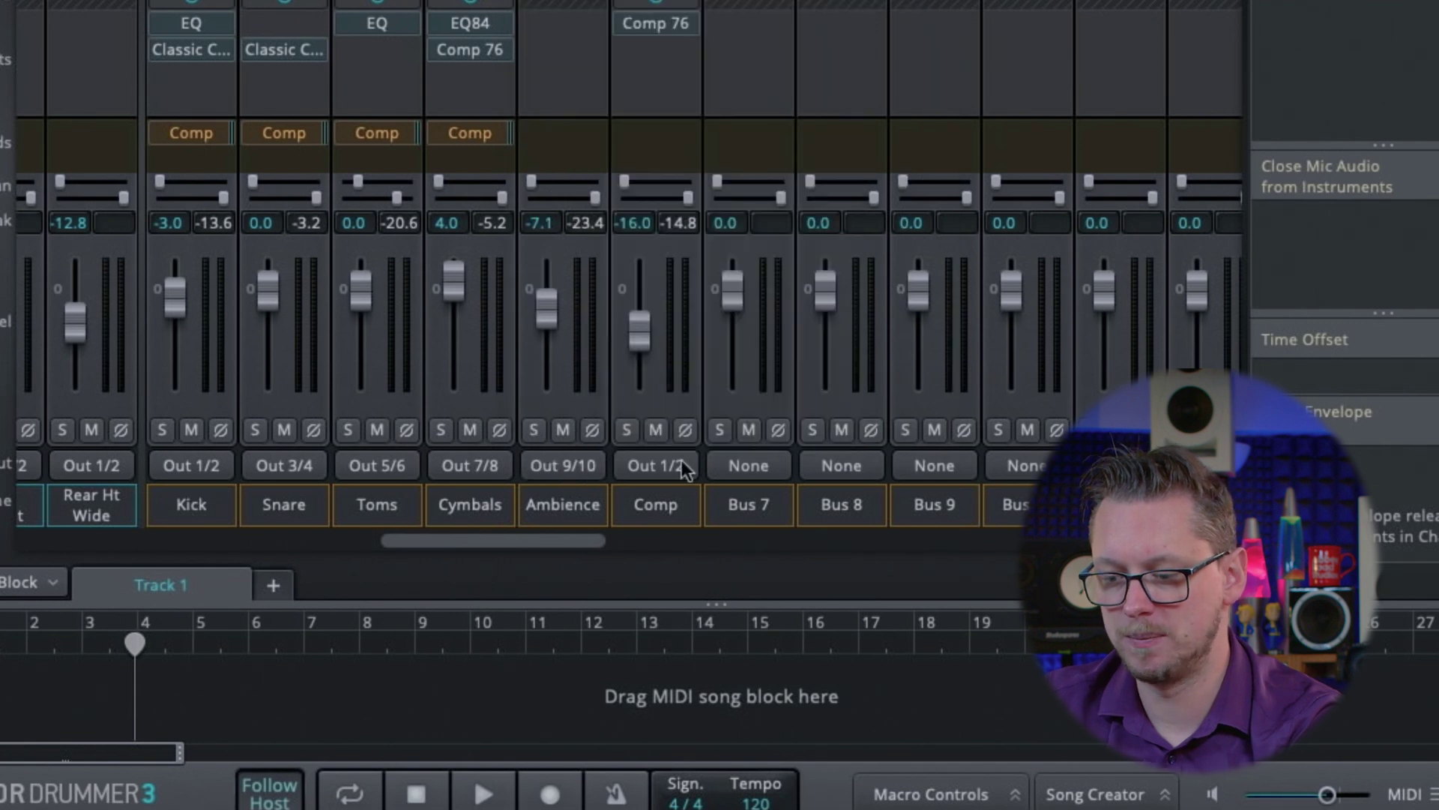
{"action": "left_click", "coordinate": [671, 471]}
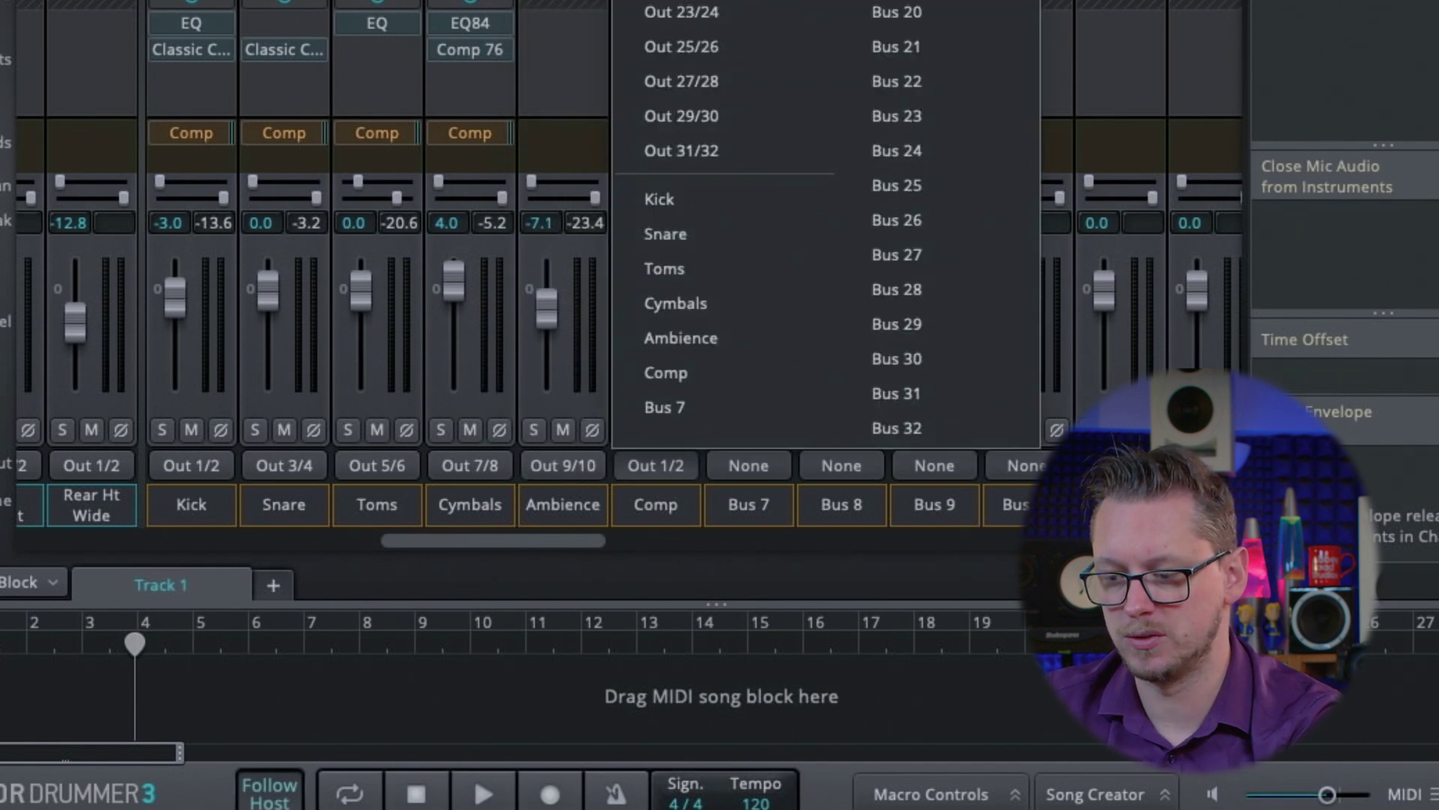
{"action": "left_click", "coordinate": [679, 2]}
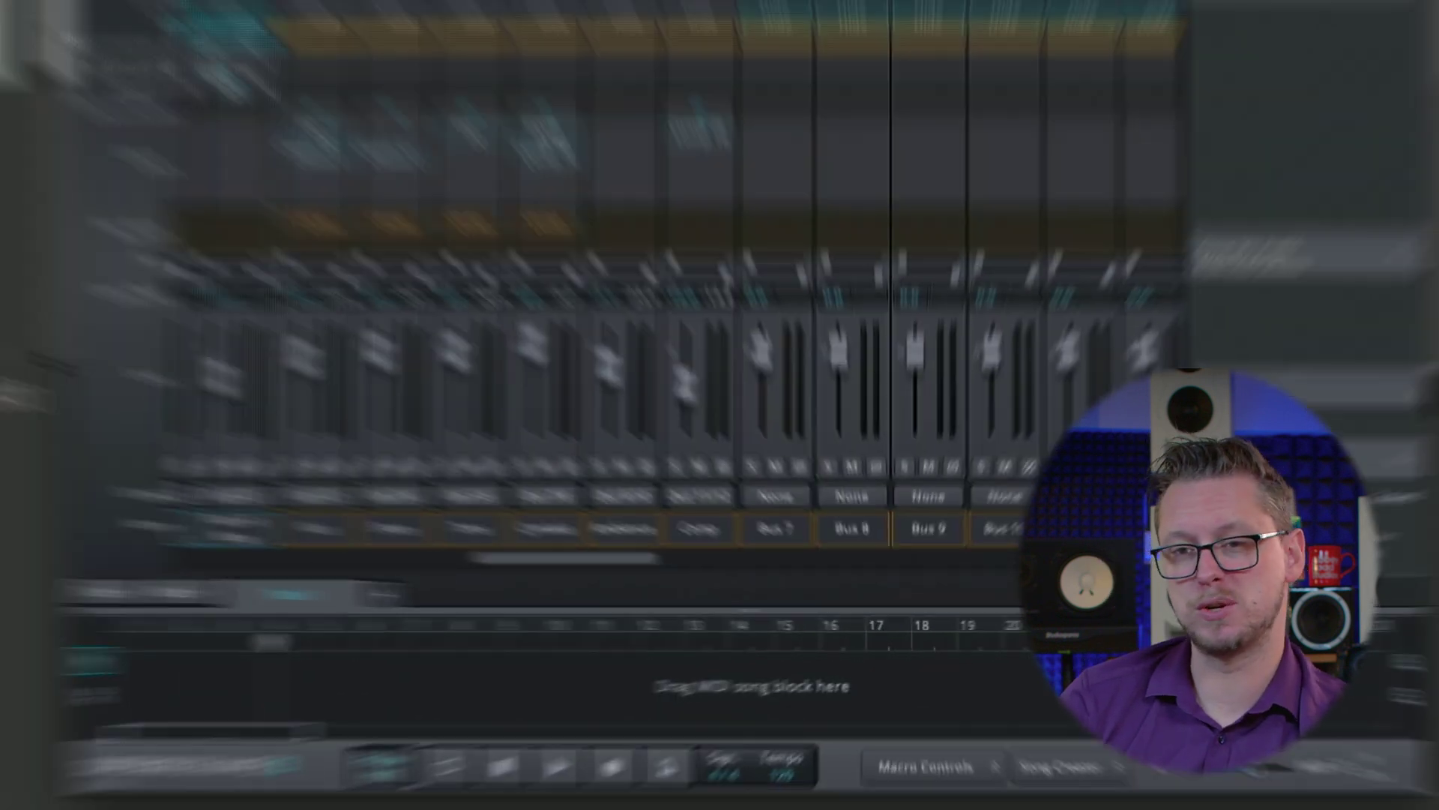
Play the groove briefly and watch the level meters of the drum buses.
{"action": "key", "text": "space"}
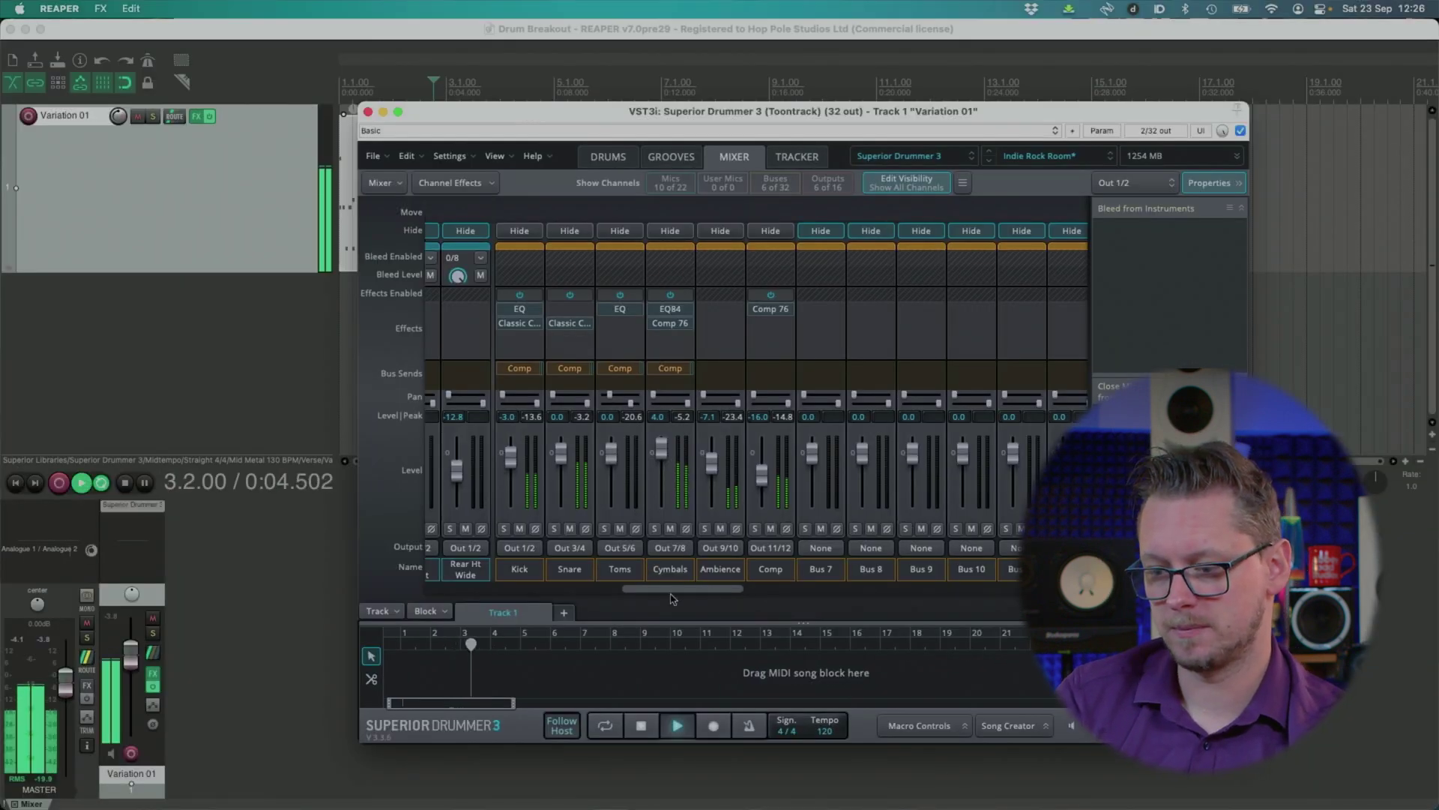
{"action": "key", "text": "space"}
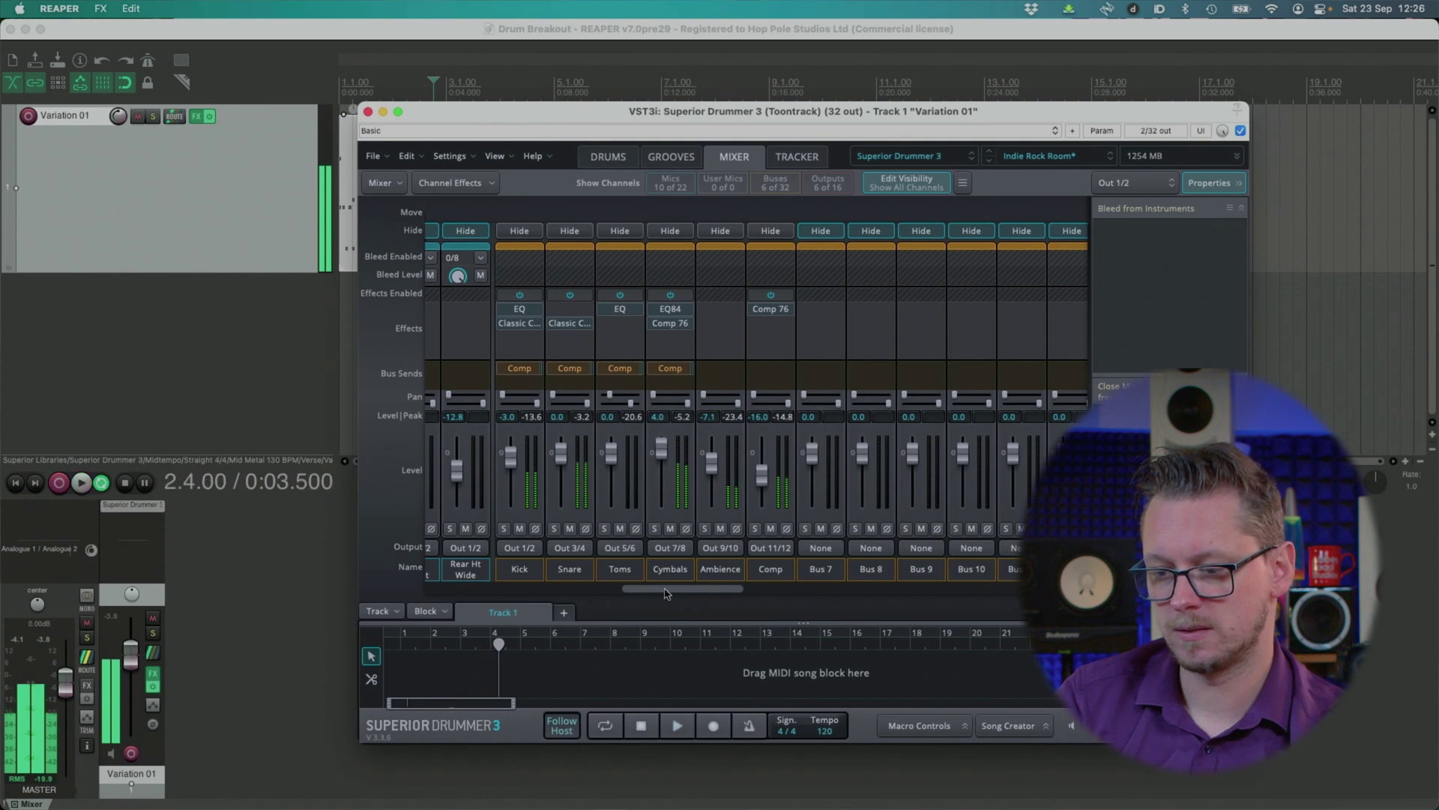
{"action": "mouse_move", "coordinate": [686, 330]}
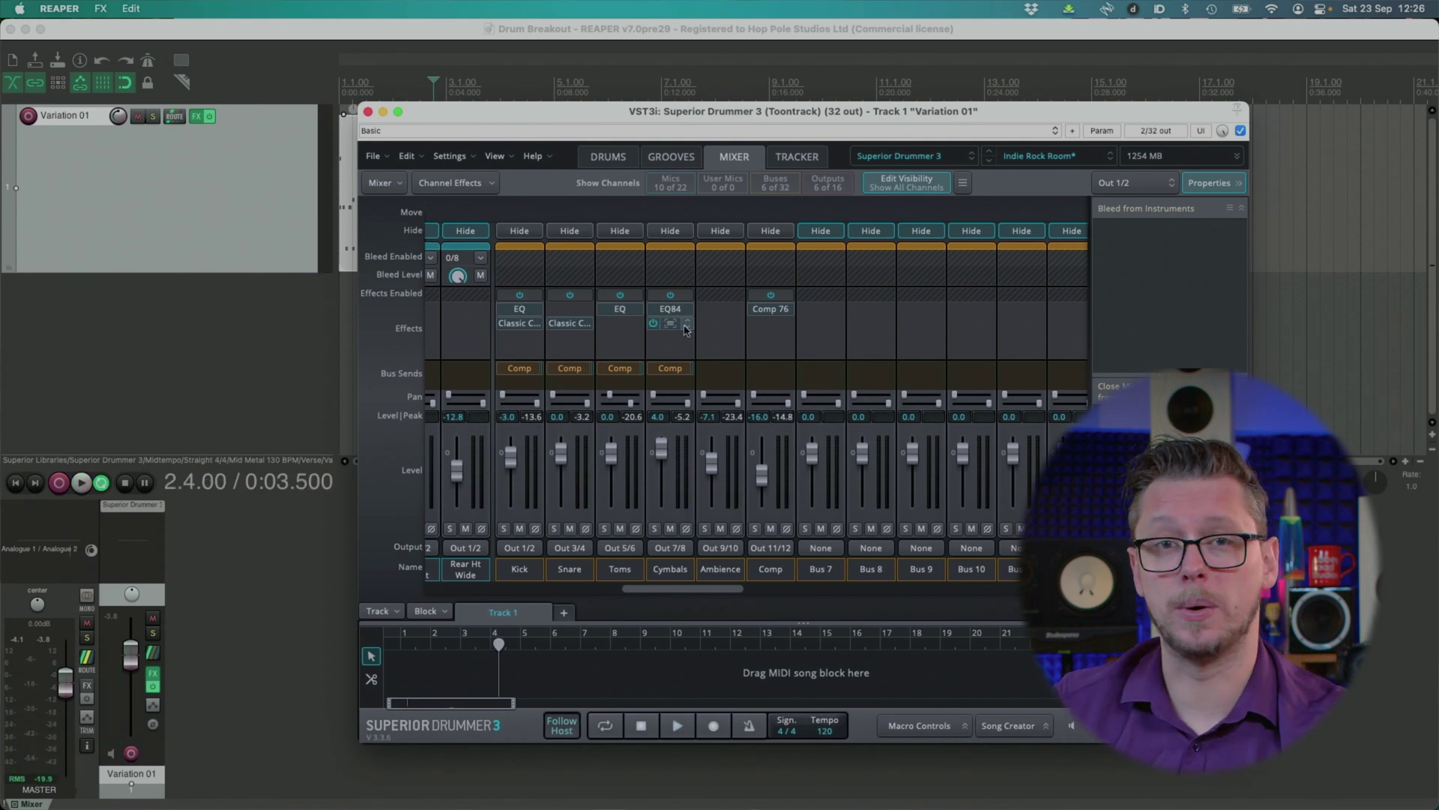
{"action": "key", "text": "space"}
{"action": "key", "text": "space"}
Play the groove and check the signal on the output channels from Out 1/2 to Out 11/12.
{"action": "left_click_drag", "start_coordinate": [669, 592], "coordinate": [971, 589]}
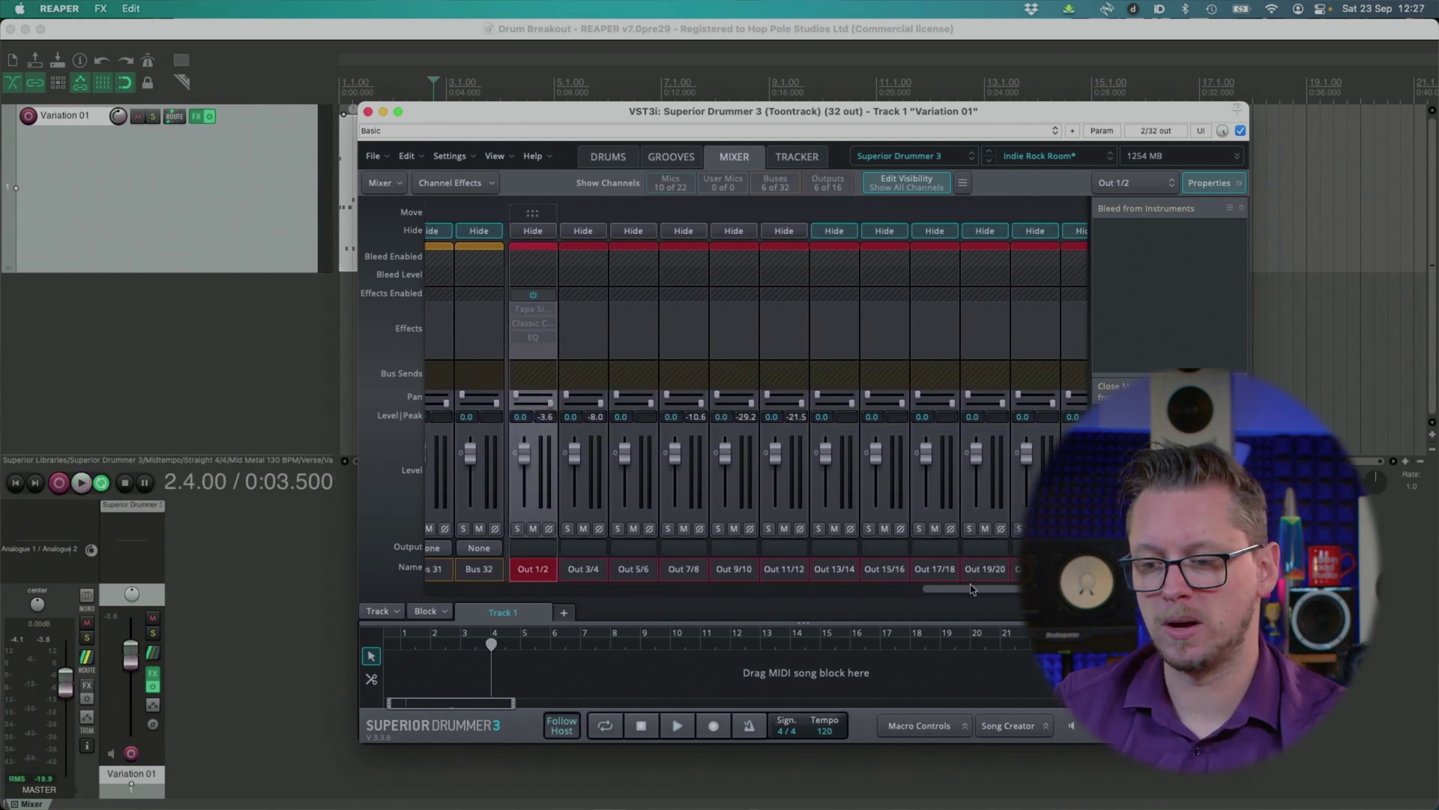
{"action": "key", "text": "space"}
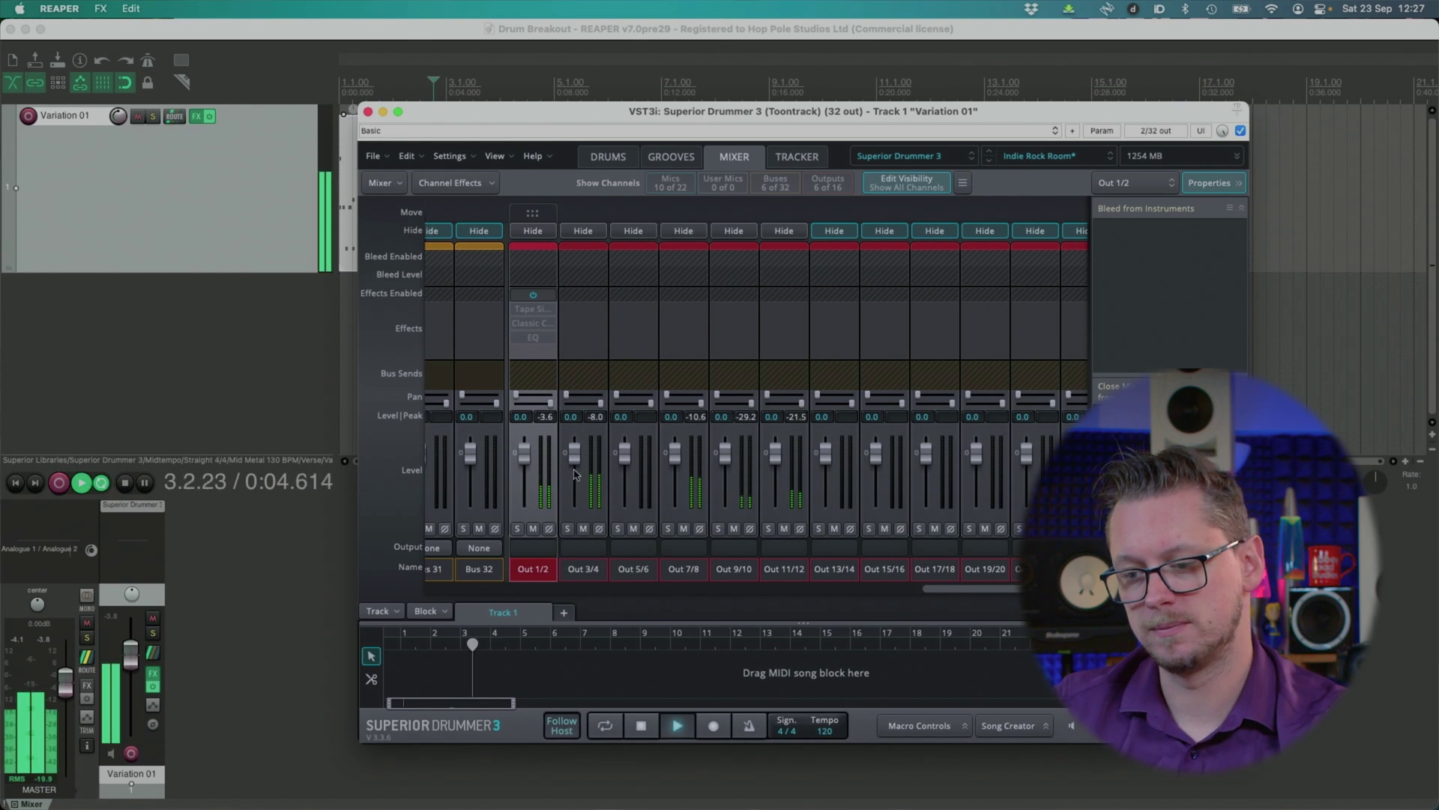
{"action": "key", "text": "space"}
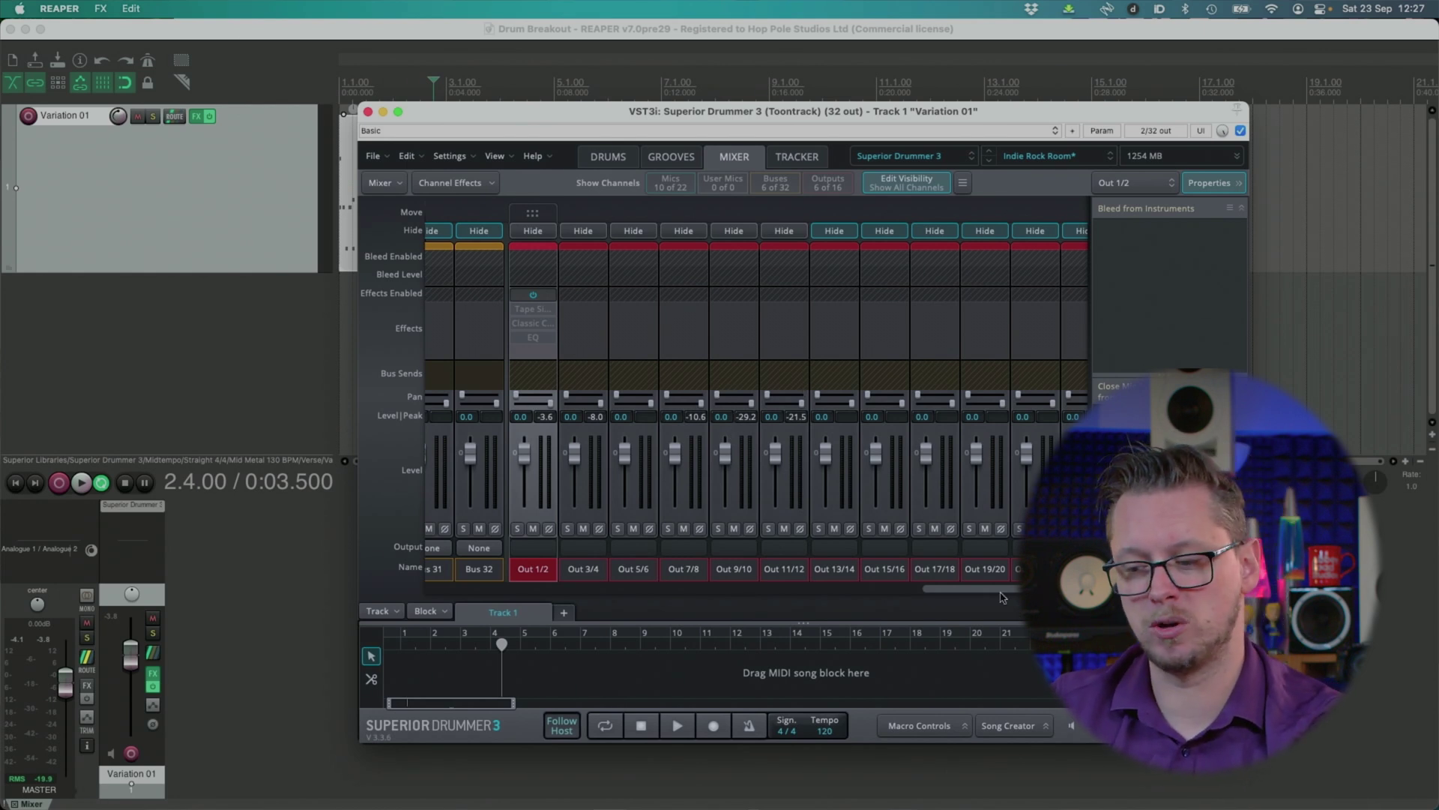
{"action": "left_click_drag", "start_coordinate": [954, 591], "coordinate": [628, 610]}
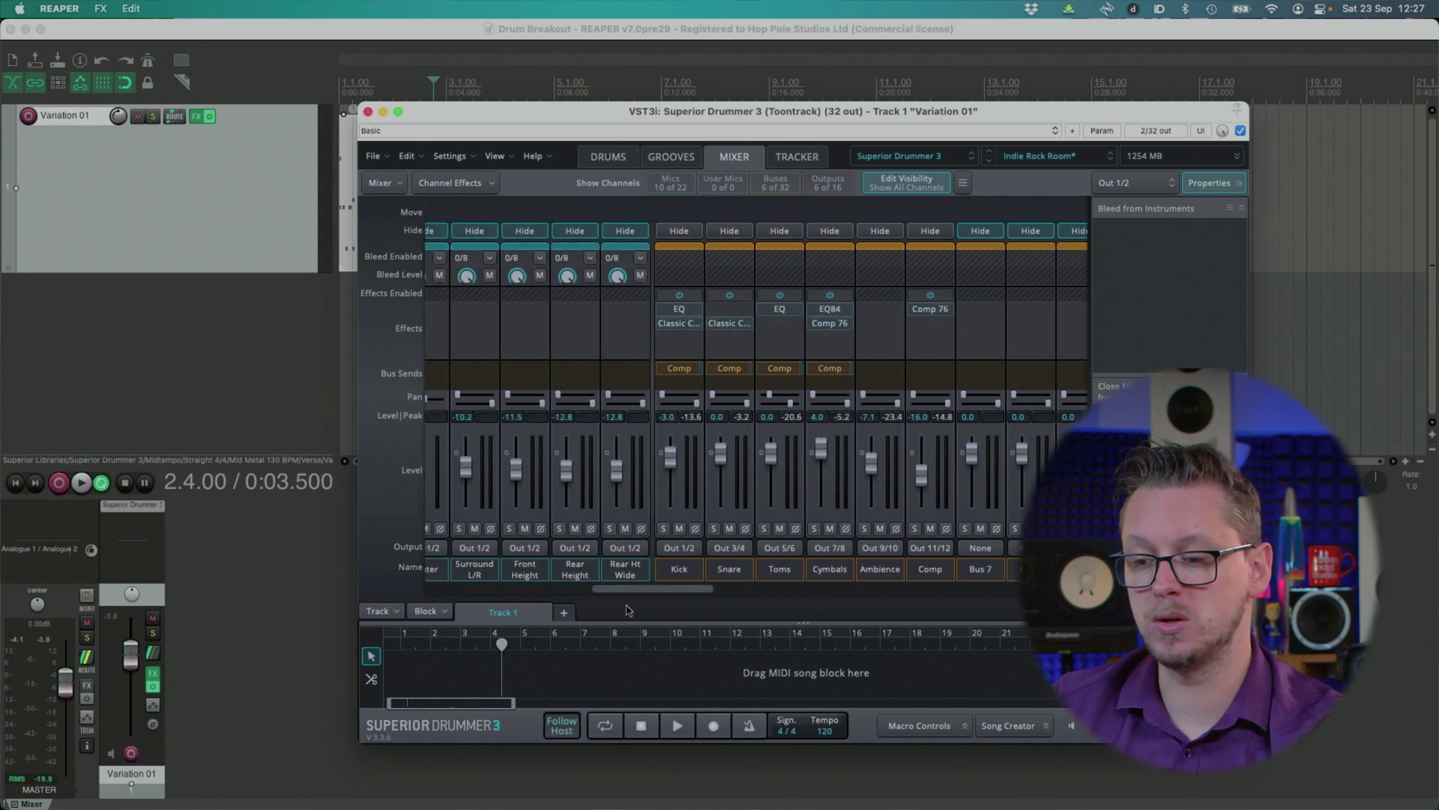
Close the Superior Drummer 3 window and add six new tracks below the Variation 01 track.
{"action": "left_click", "coordinate": [165, 601]}
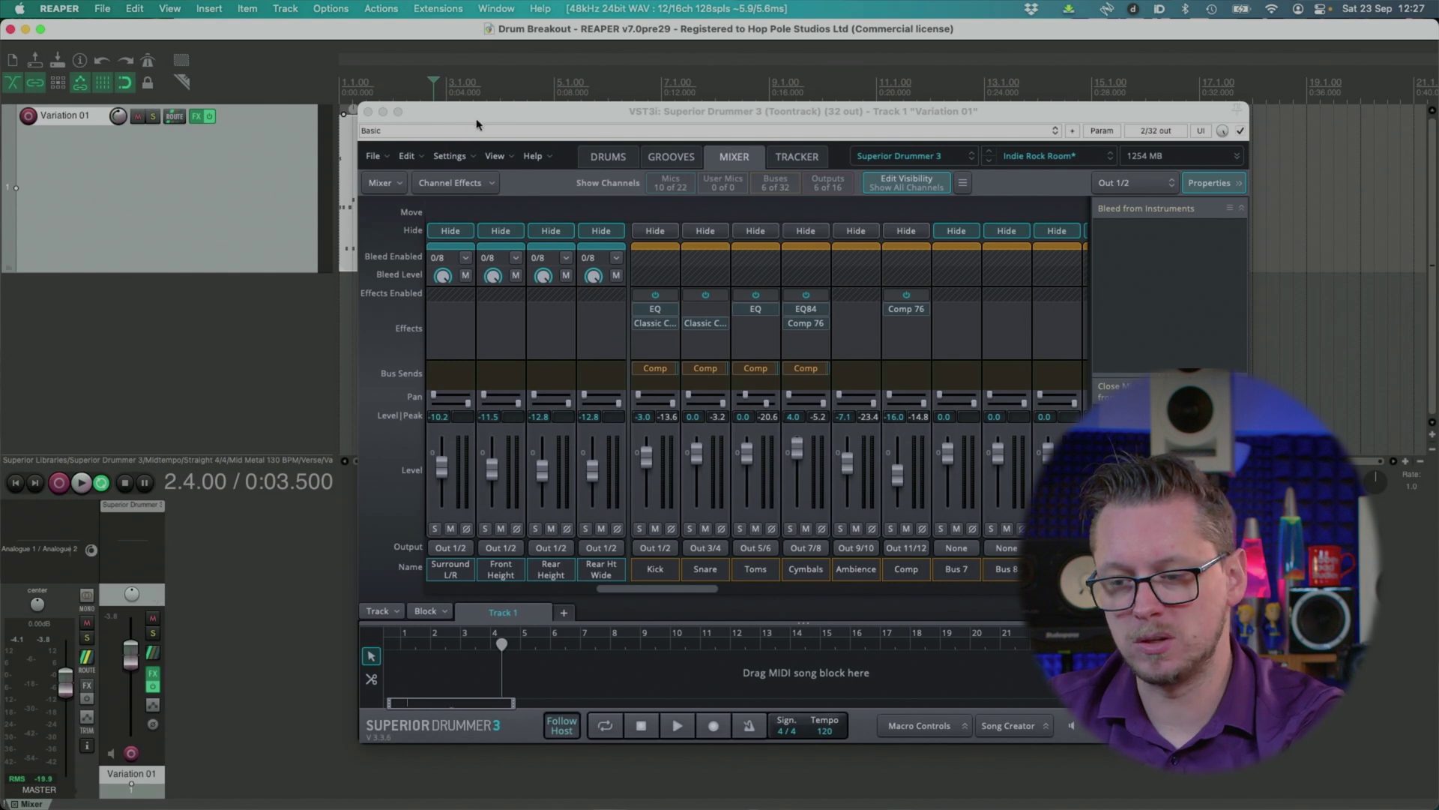
{"action": "left_click_drag", "start_coordinate": [477, 117], "coordinate": [452, 124]}
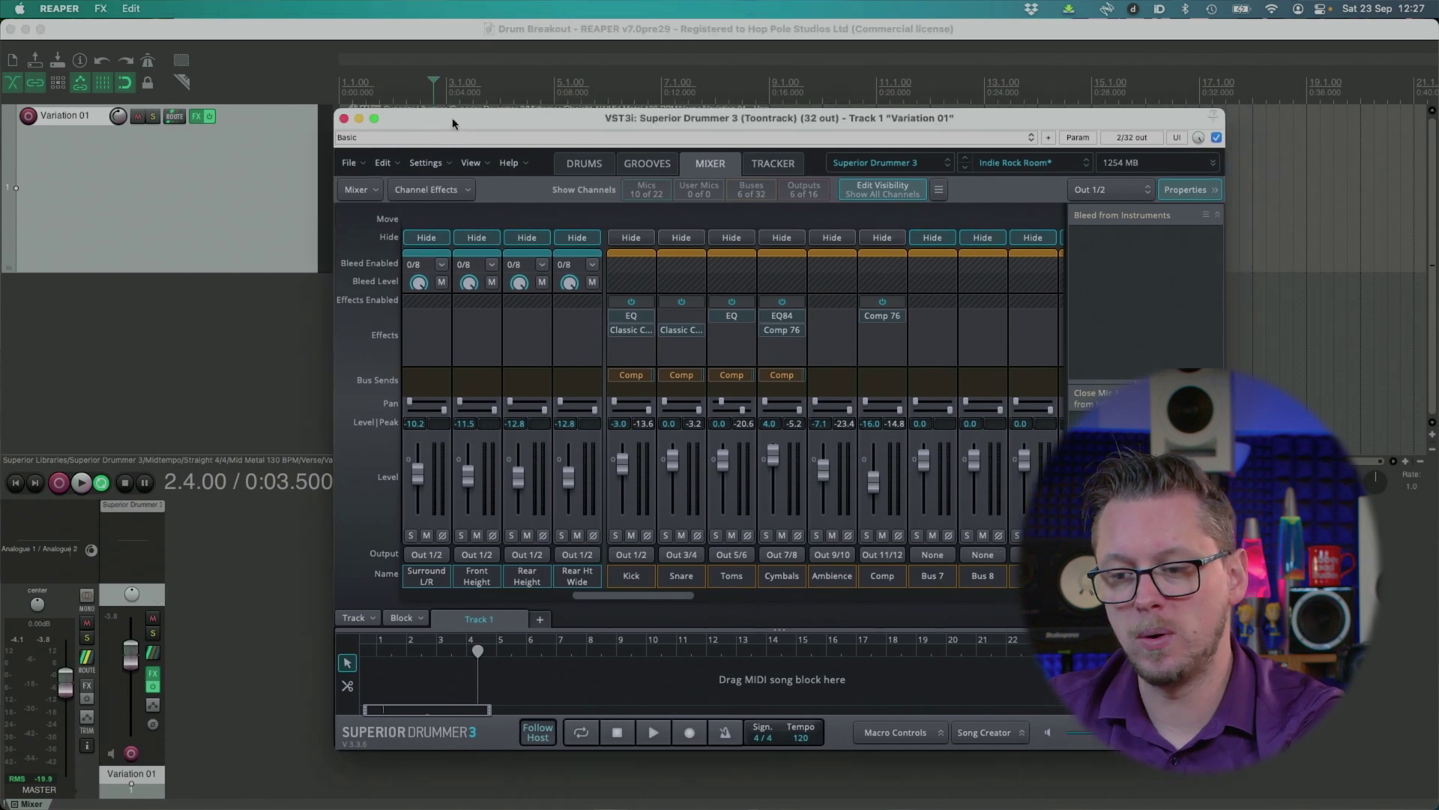
{"action": "left_click", "coordinate": [345, 118]}
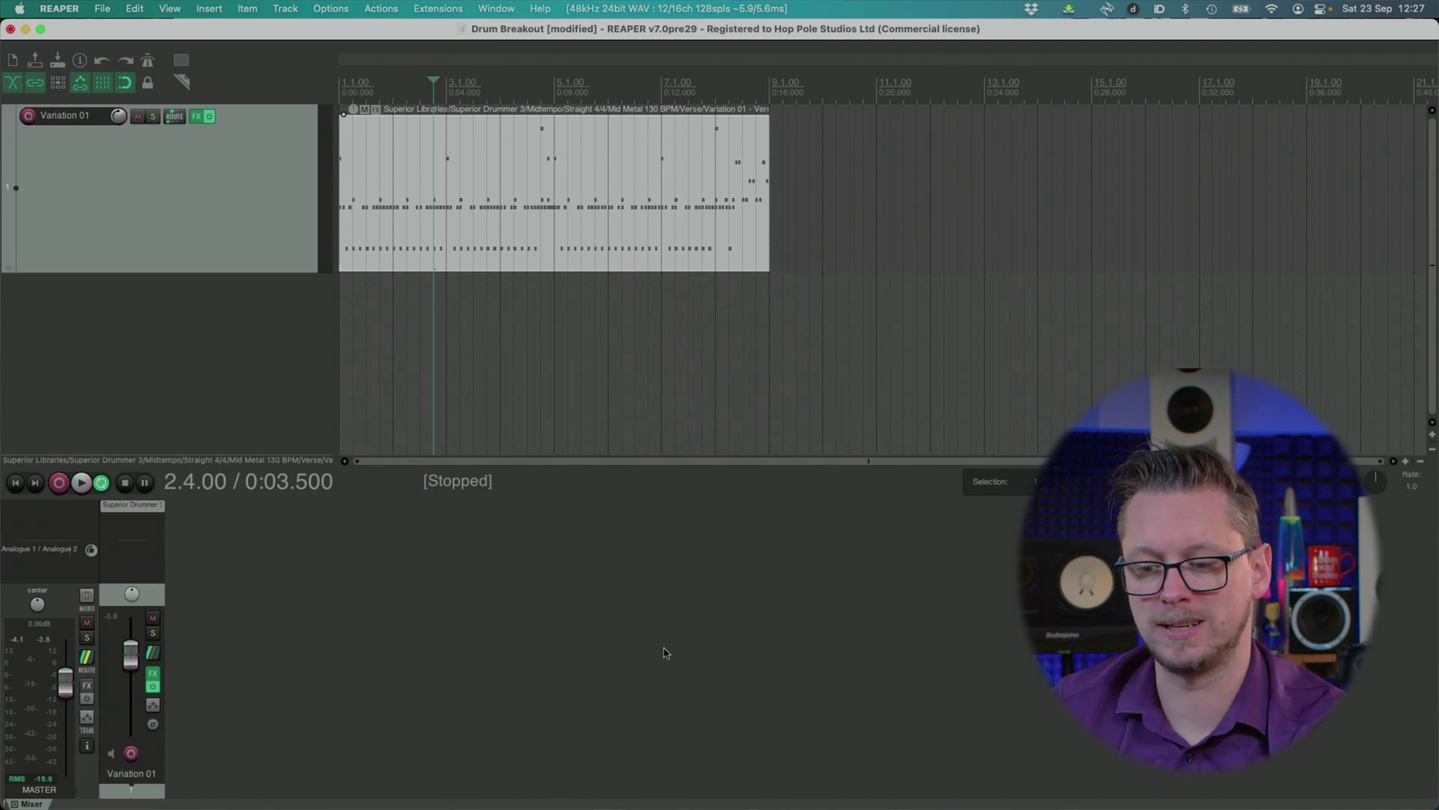
{"action": "key", "text": "super+t"}
{"action": "key", "text": "super+t"}
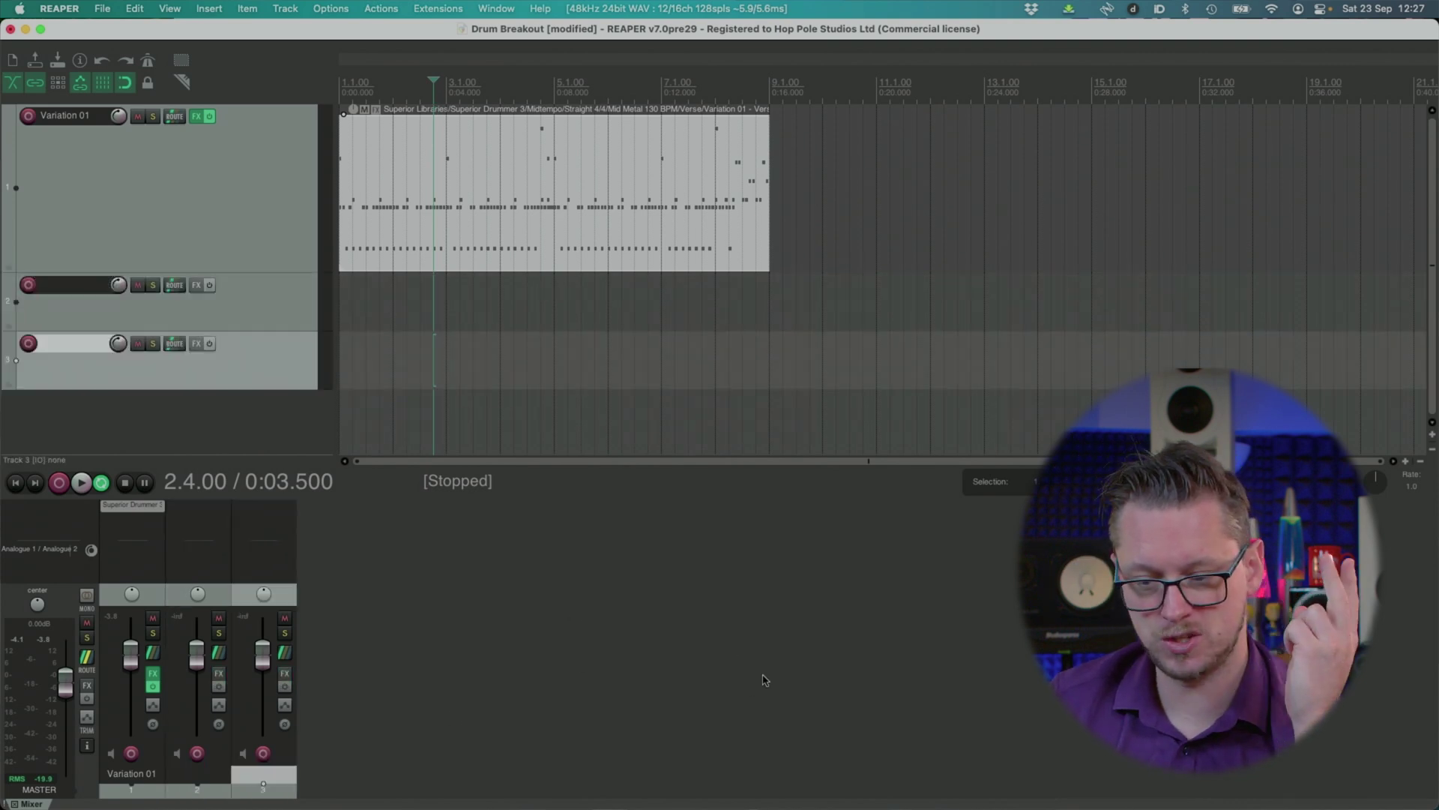
{"action": "key", "text": "super+t"}
{"action": "key", "text": "super+t"}
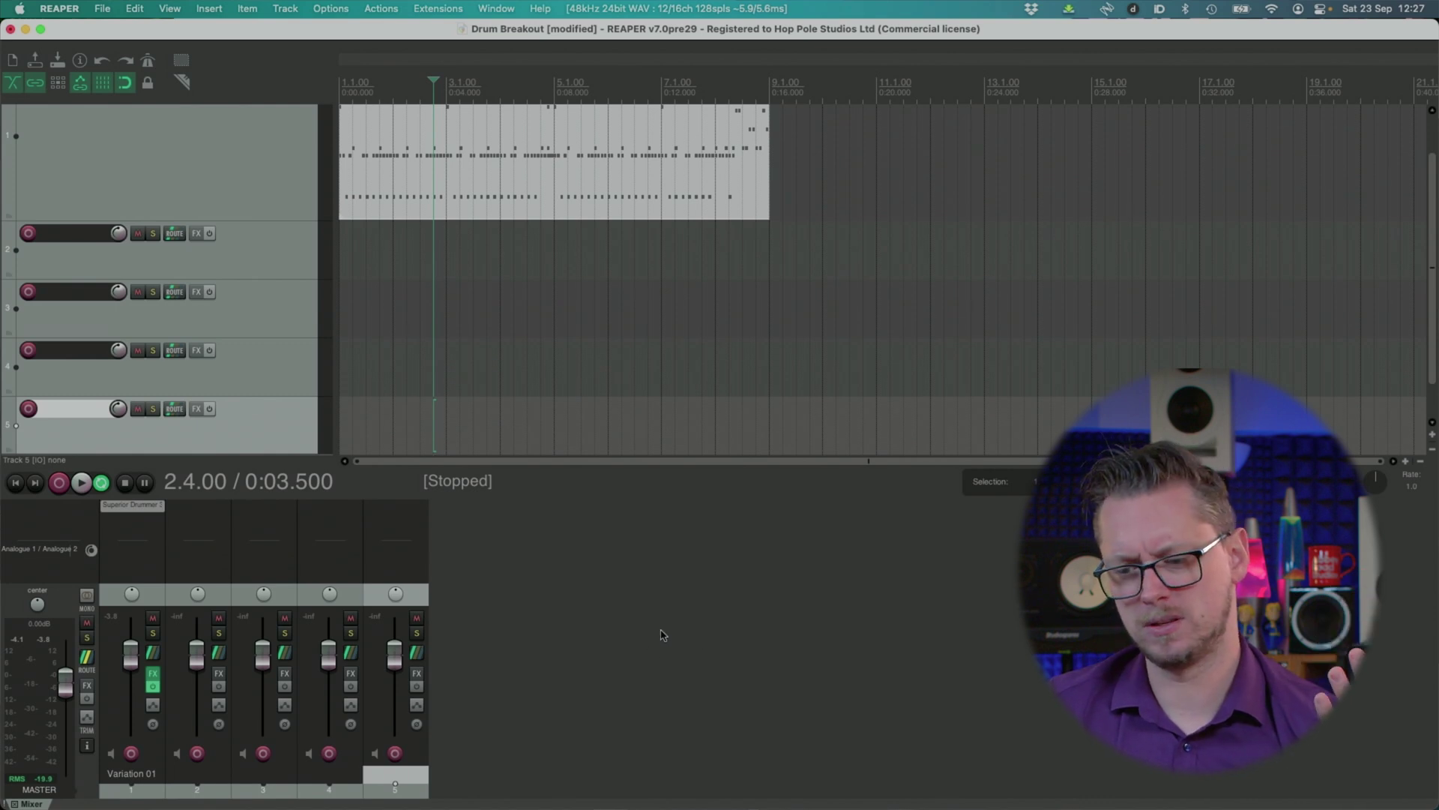
{"action": "key", "text": "super+t"}
{"action": "key", "text": "super+t"}
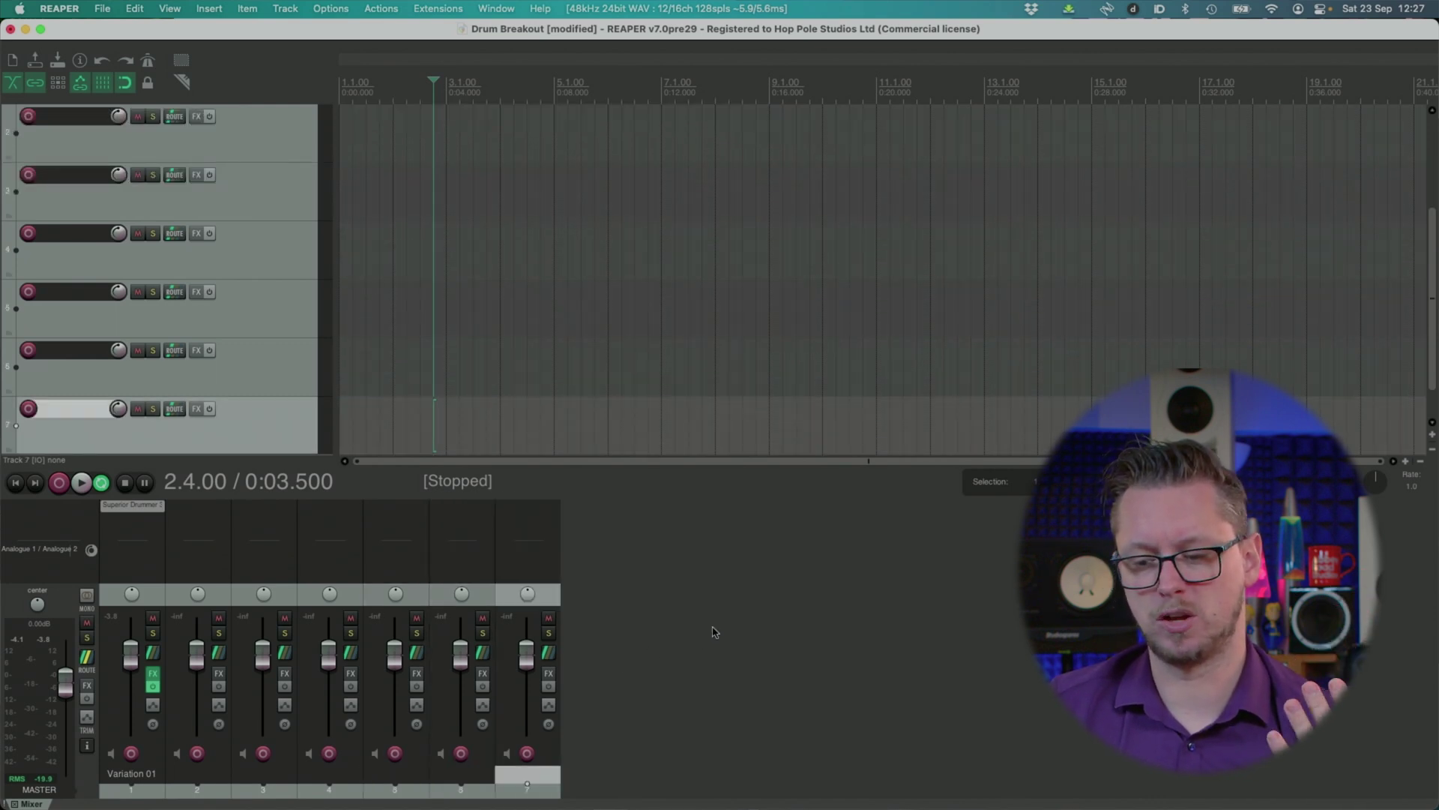
Name the six new tracks Kick, Snare, Toms, Cymbals, Ambient and Comp, in that order.
{"action": "double_click", "coordinate": [219, 776]}
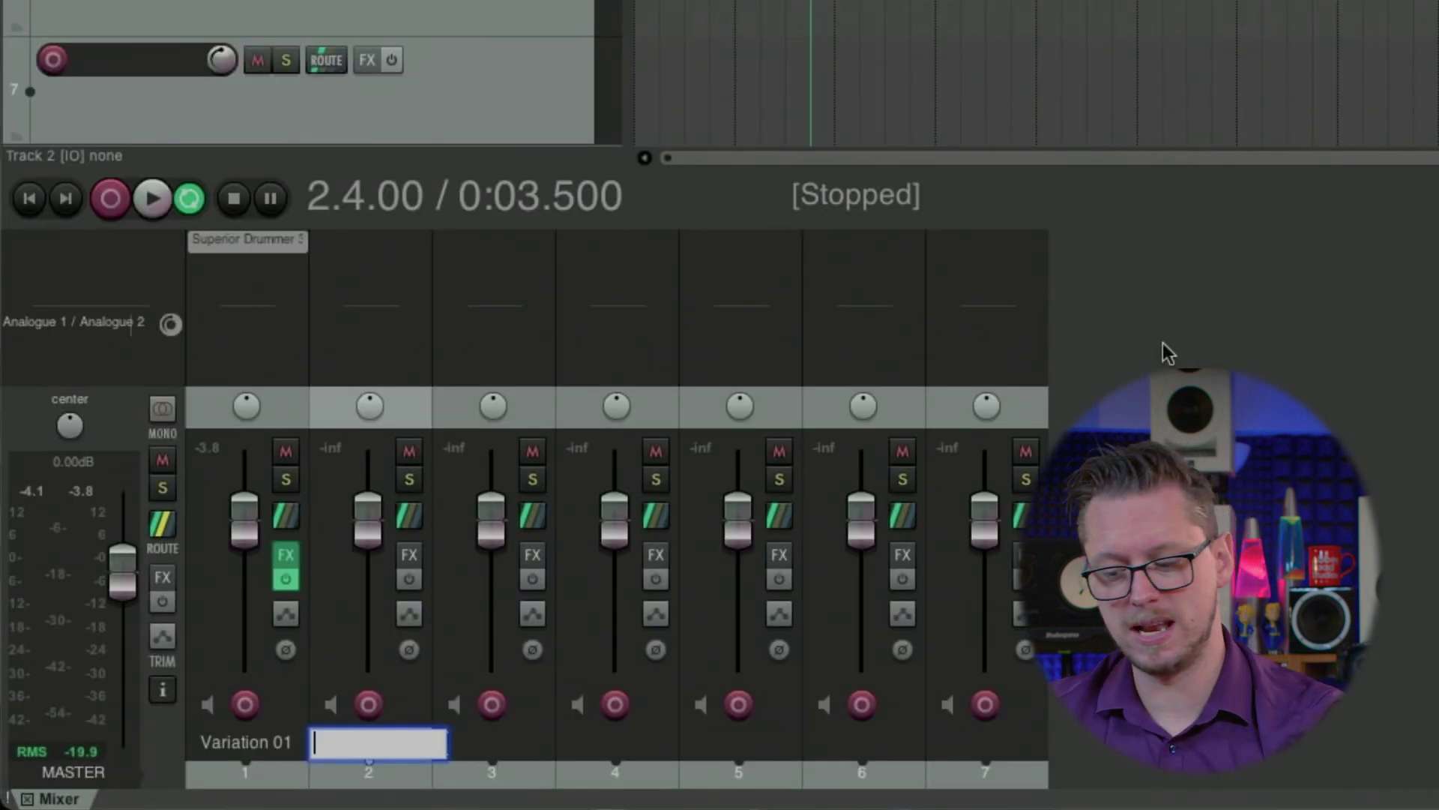
{"action": "type", "text": "Kick"}
{"action": "key", "text": "Tab"}
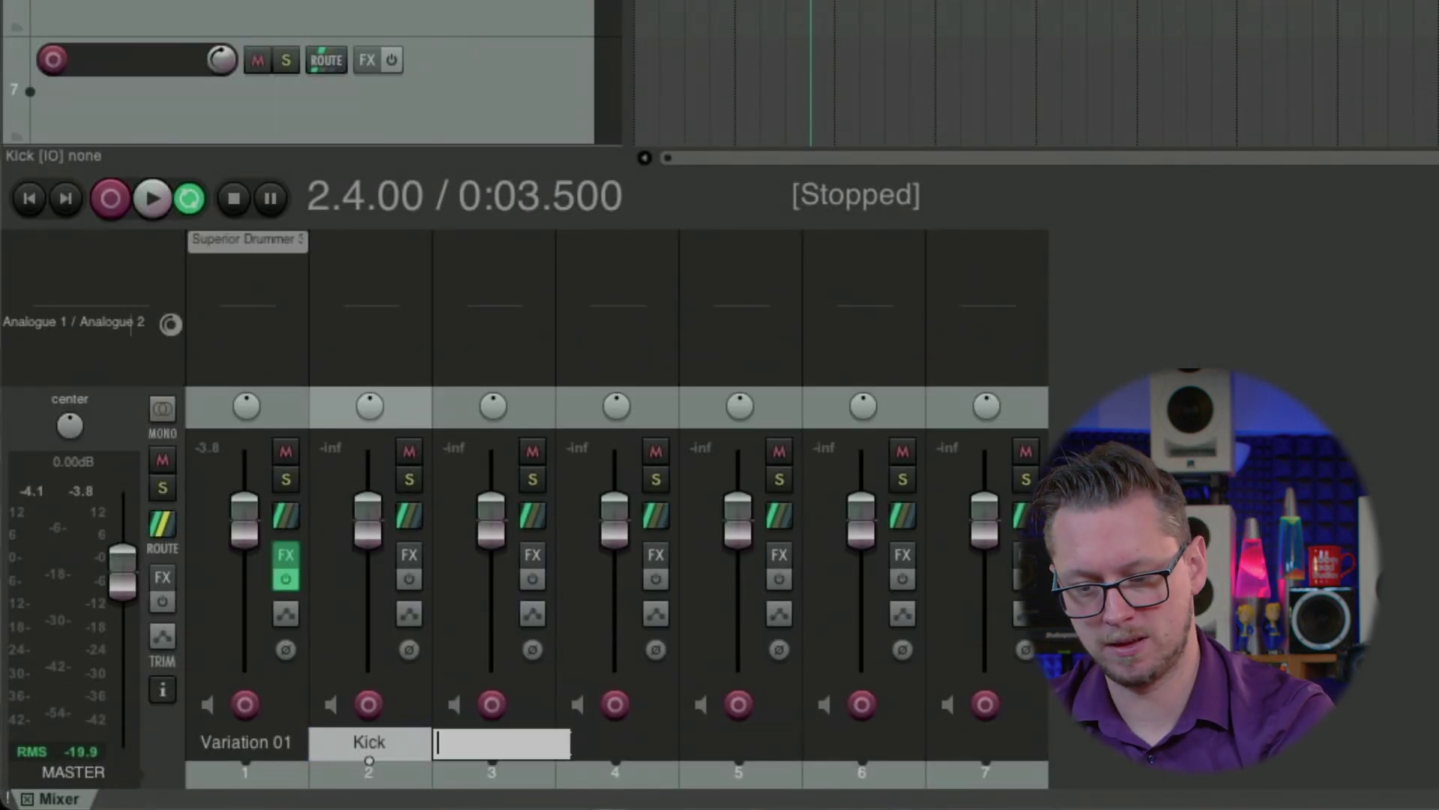
{"action": "type", "text": "Snare"}
{"action": "key", "text": "Tab"}
{"action": "type", "text": "Toms"}
{"action": "key", "text": "Tab"}
{"action": "type", "text": "Cymbals"}
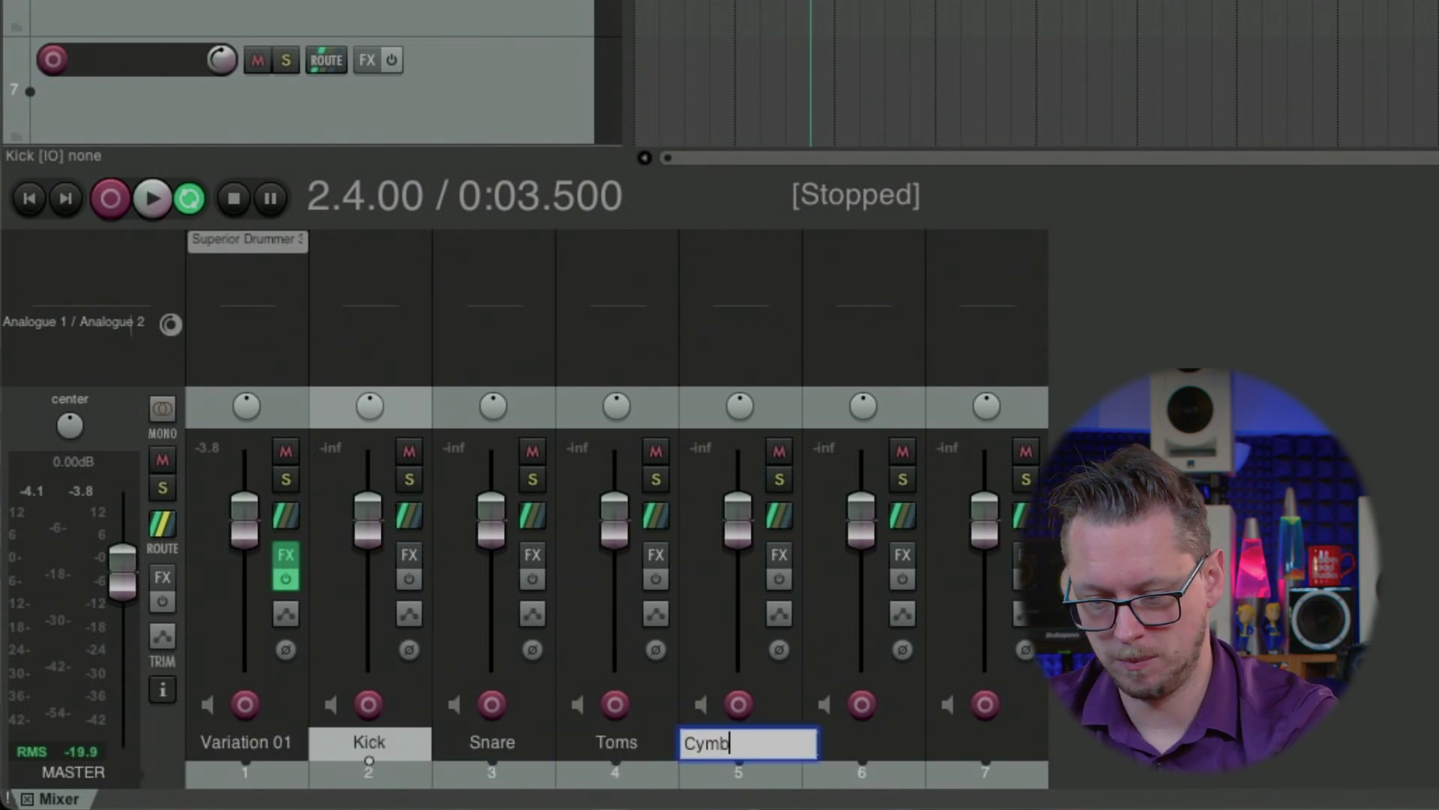
{"action": "key", "text": "Tab"}
{"action": "type", "text": "Ambient"}
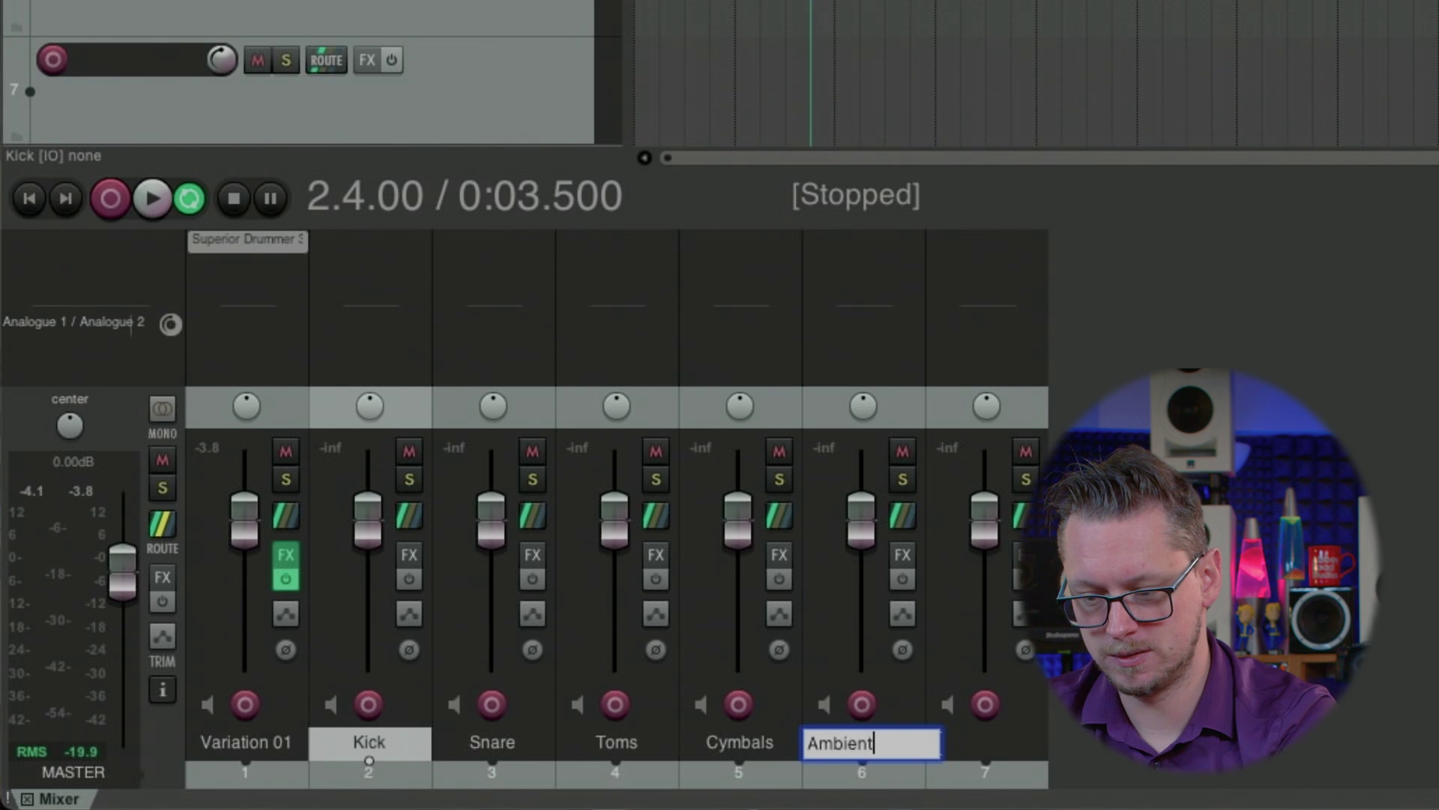
{"action": "key", "text": "Tab"}
{"action": "type", "text": "Comp"}
{"action": "key", "text": "Return"}
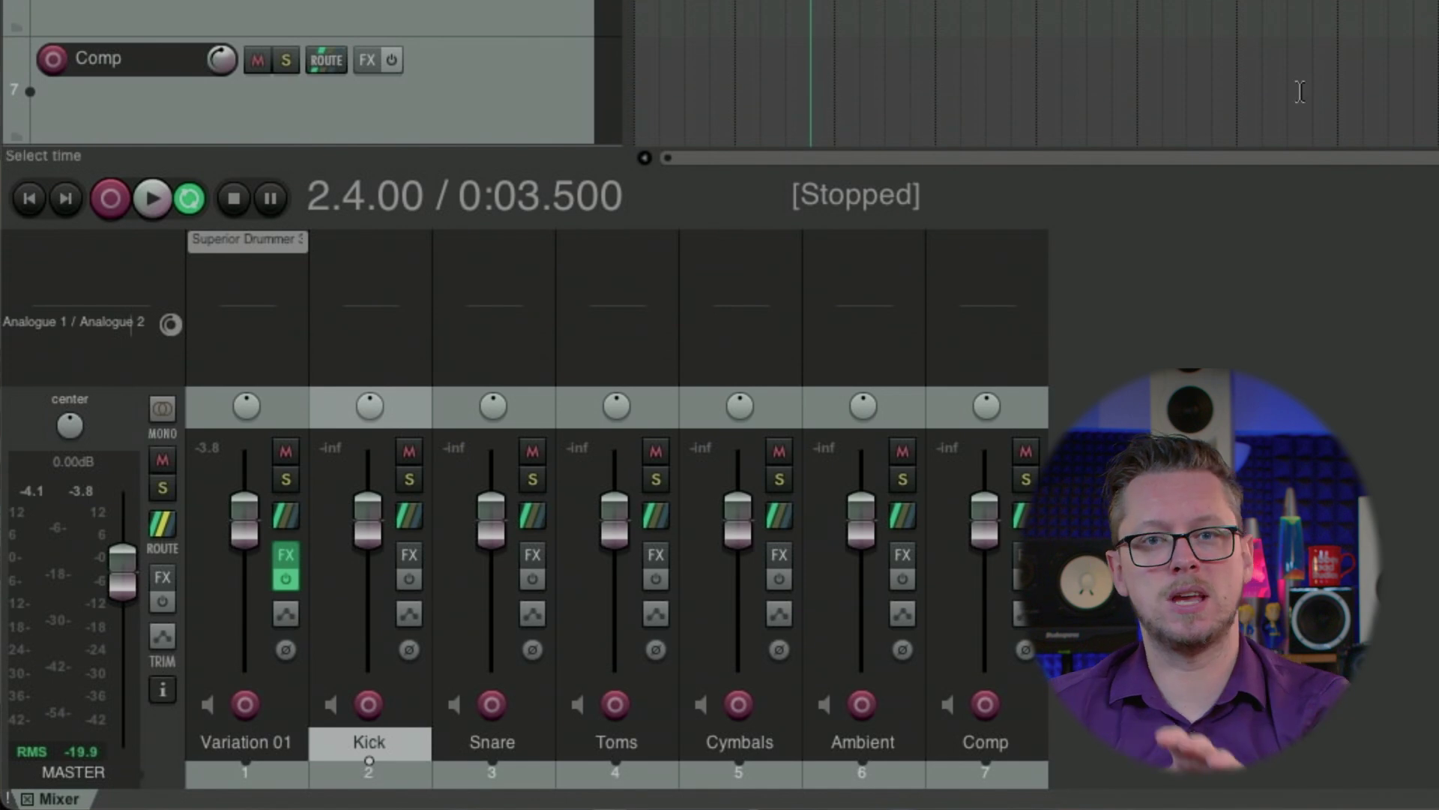
Reopen the Superior Drummer 3 window and set its plug-in pin connector to 12 track channels.
{"action": "key", "text": "super+grave"}
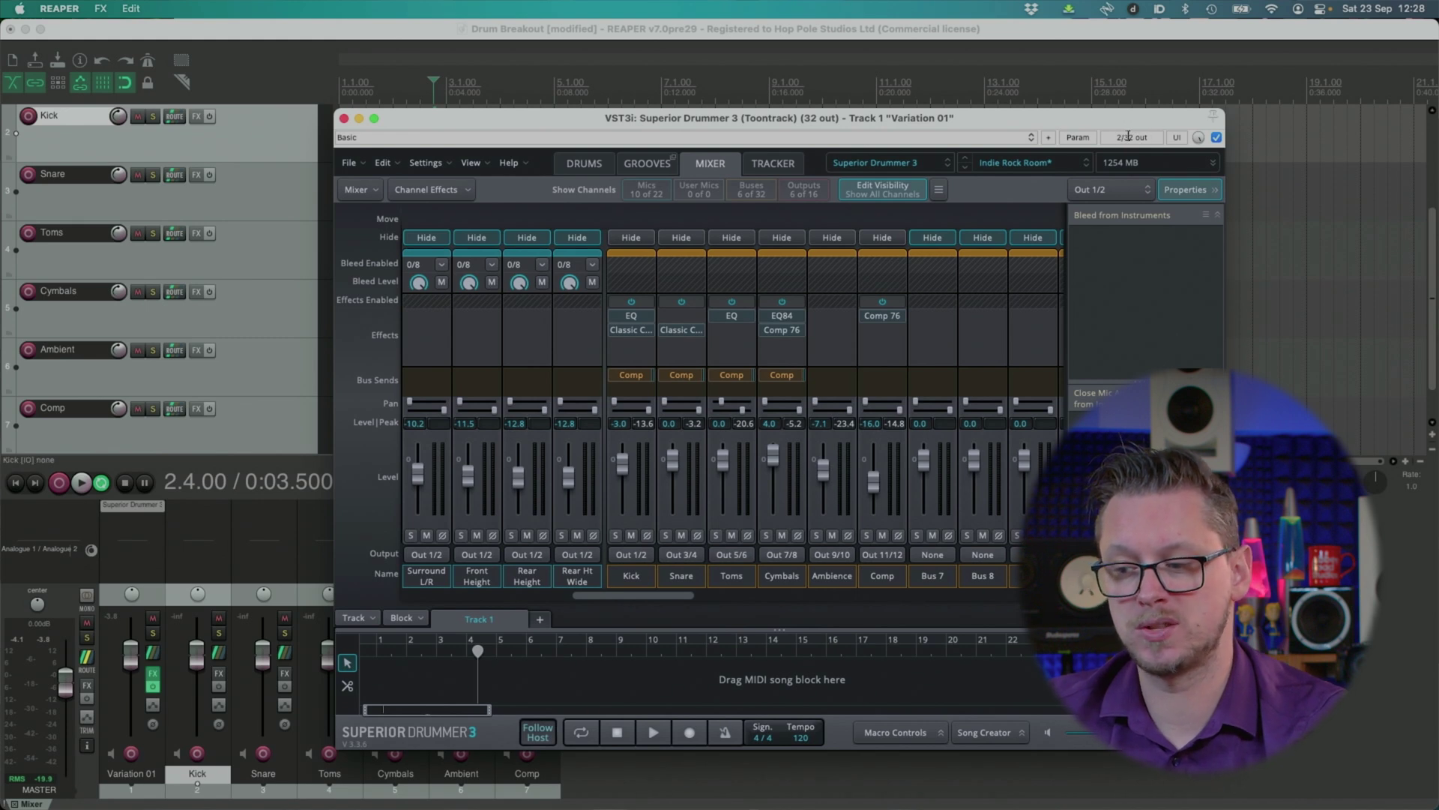
{"action": "left_click", "coordinate": [1130, 137]}
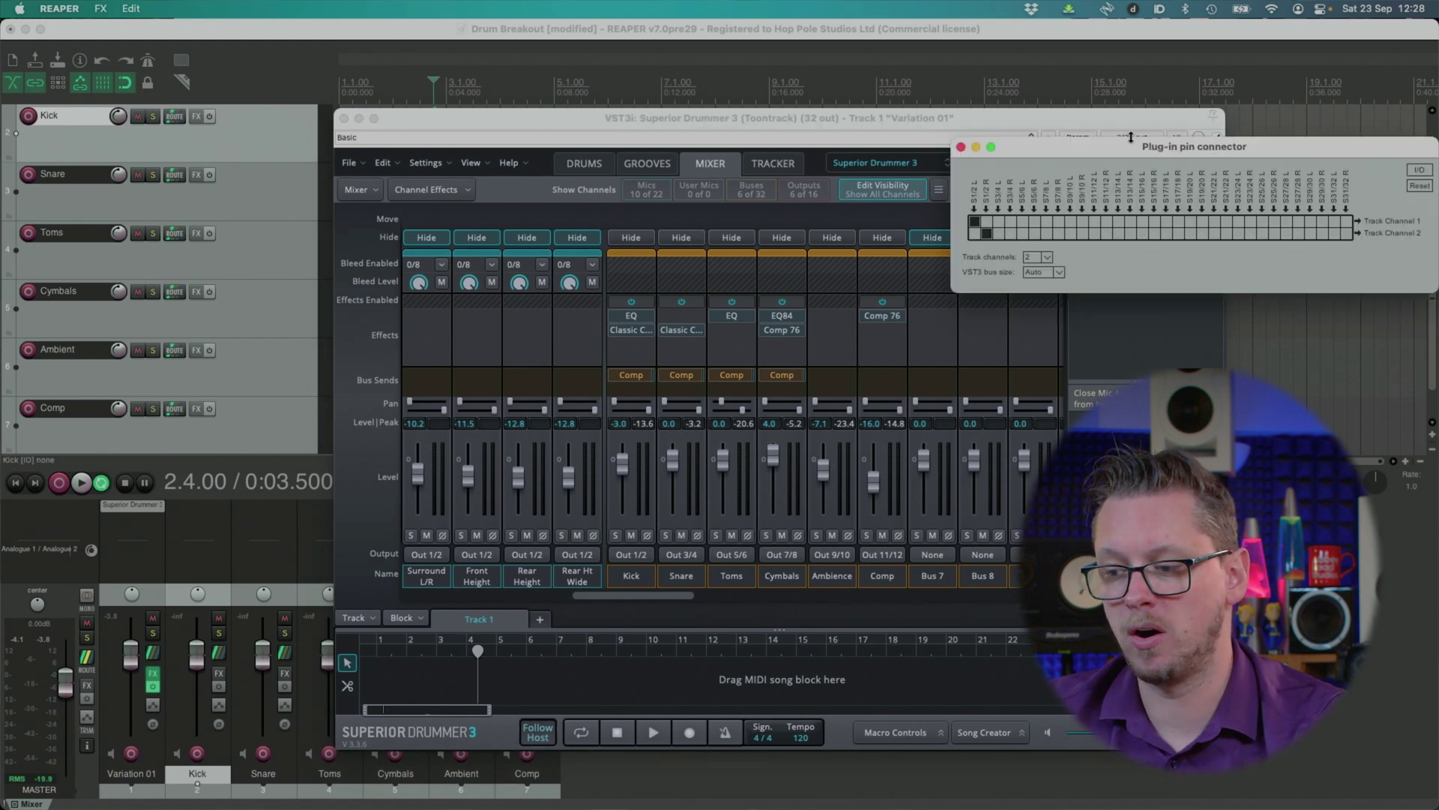
{"action": "left_click_drag", "start_coordinate": [1132, 148], "coordinate": [570, 145]}
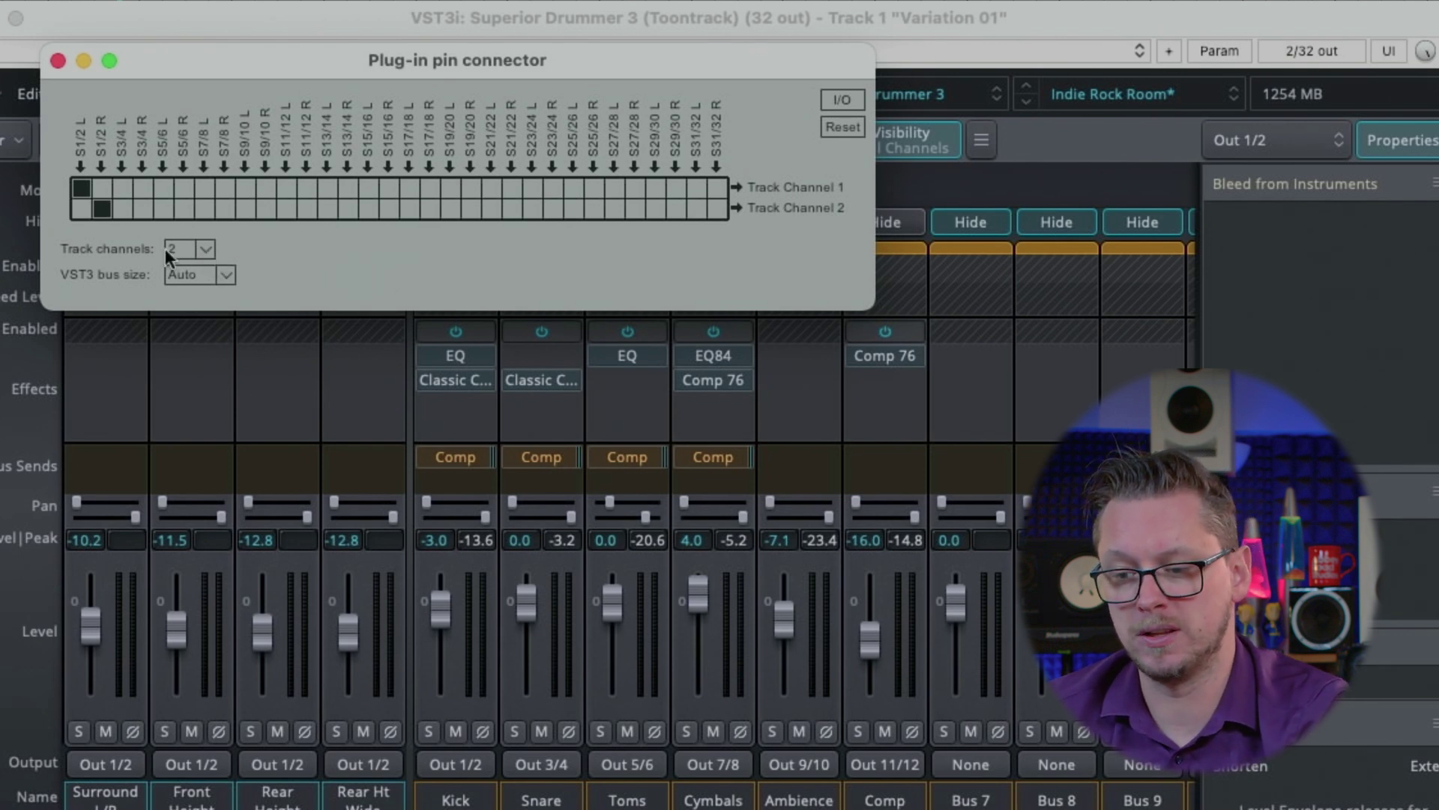
{"action": "left_click", "coordinate": [208, 251]}
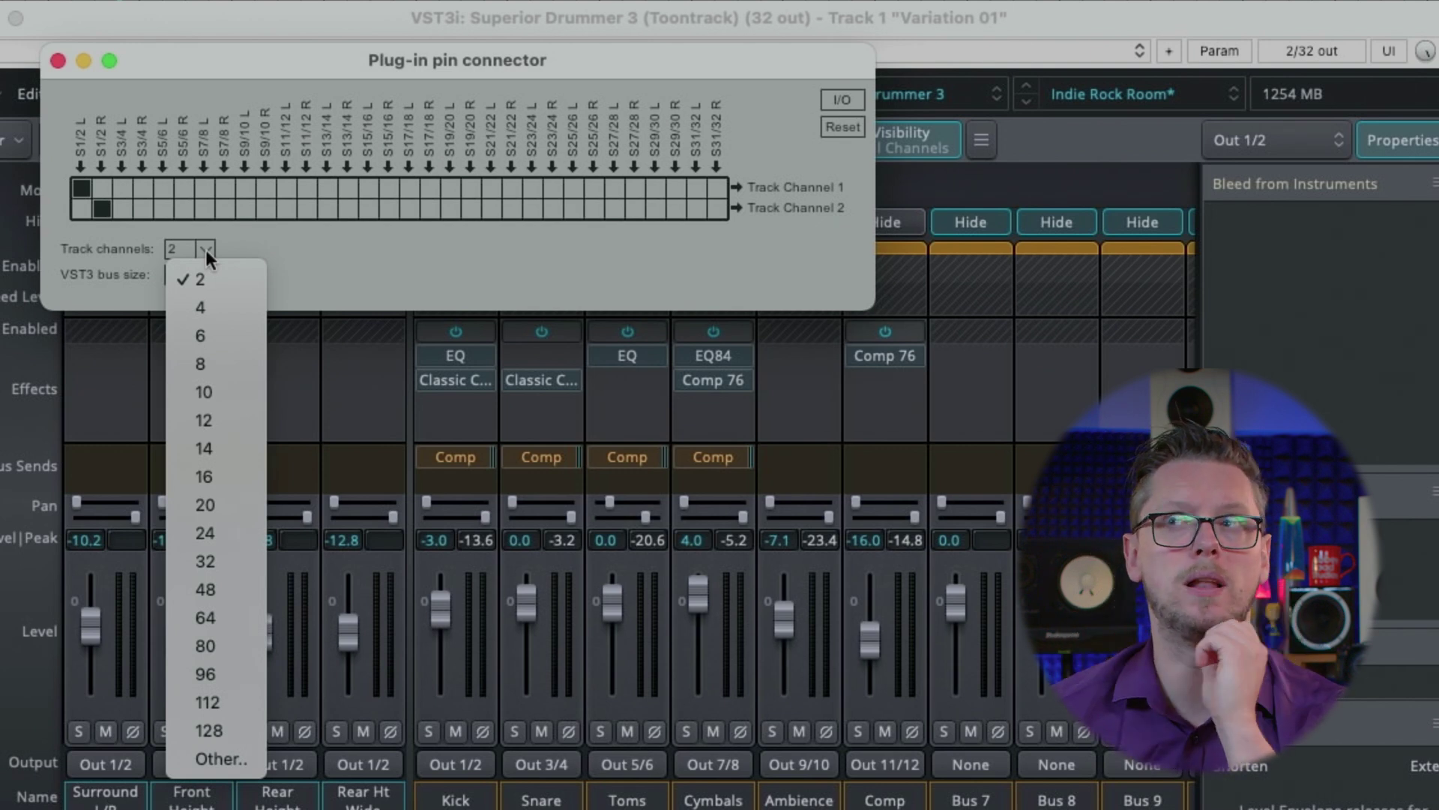
{"action": "left_click", "coordinate": [213, 428]}
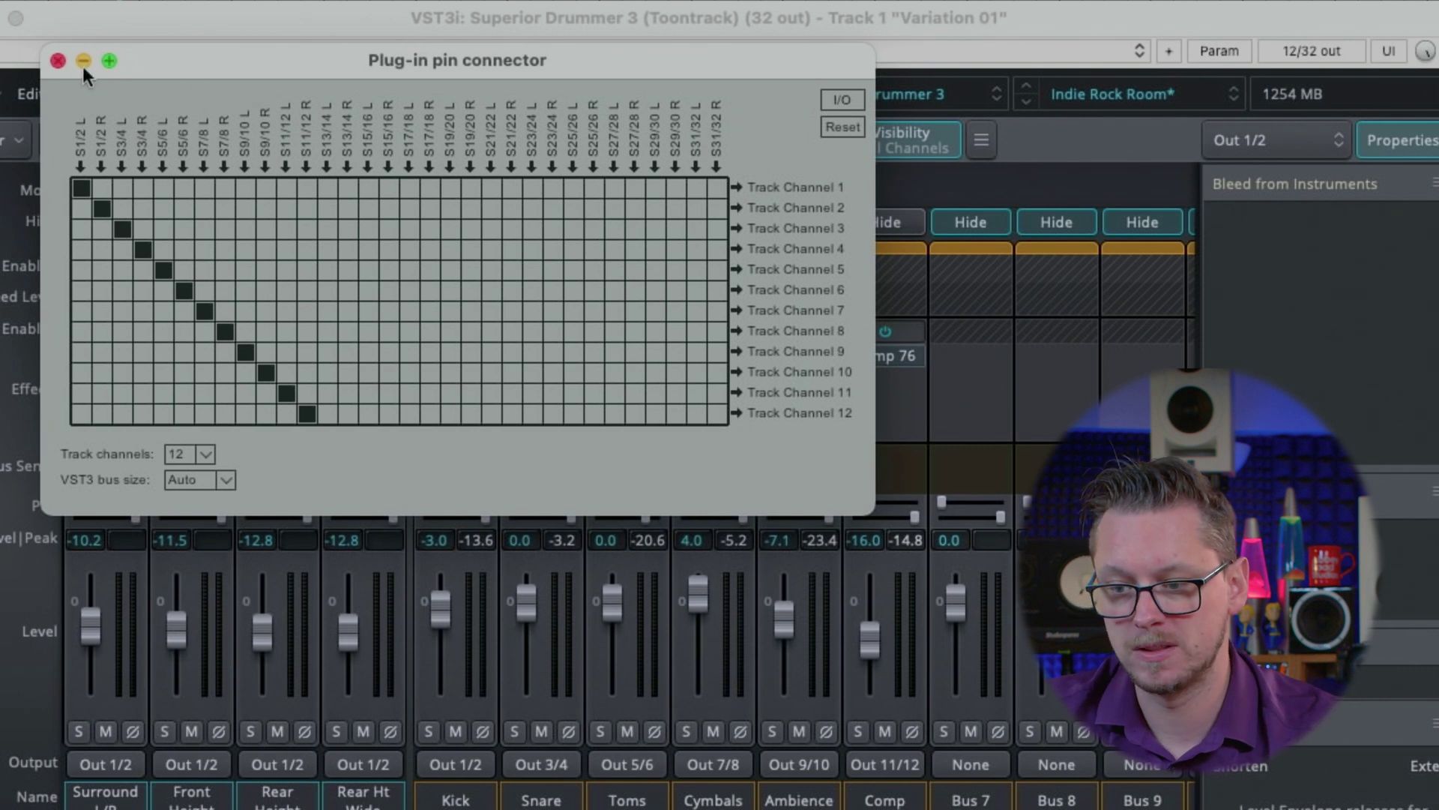
Close the plug-in pin connector and play the groove to check the multichannel meters on the Variation 01 track.
{"action": "left_click", "coordinate": [57, 61]}
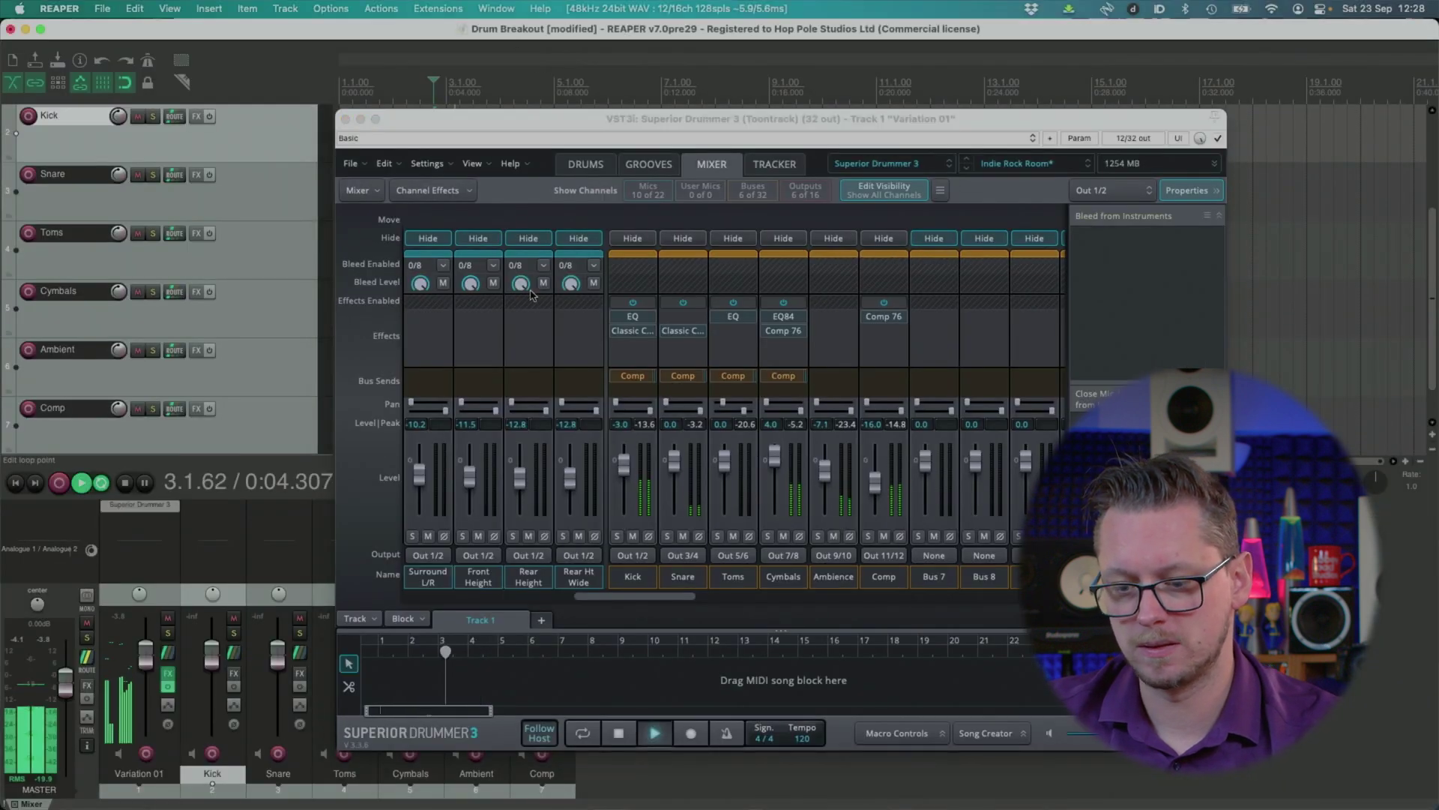
{"action": "key", "text": "space"}
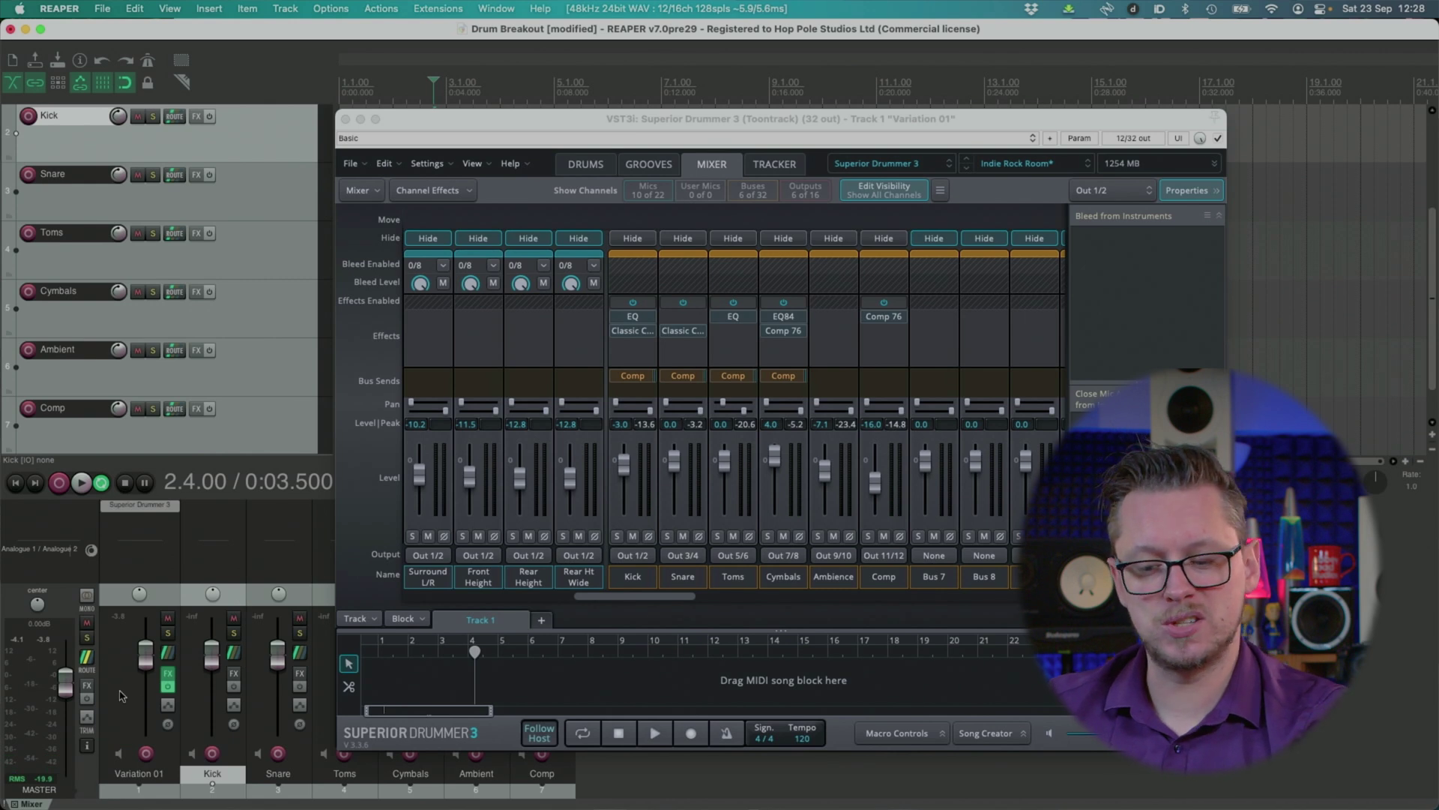
{"action": "left_click", "coordinate": [161, 601]}
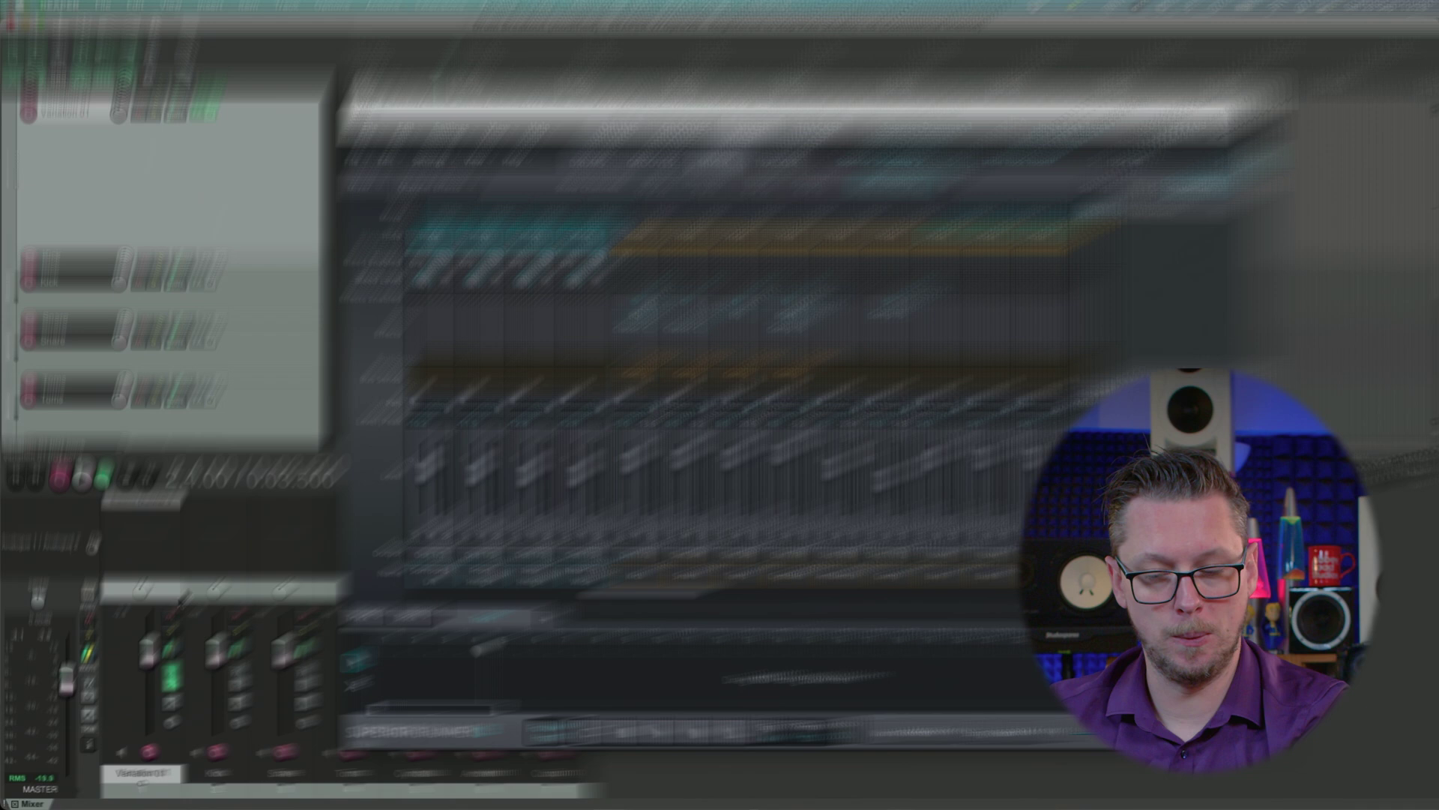
{"action": "key", "text": "space"}
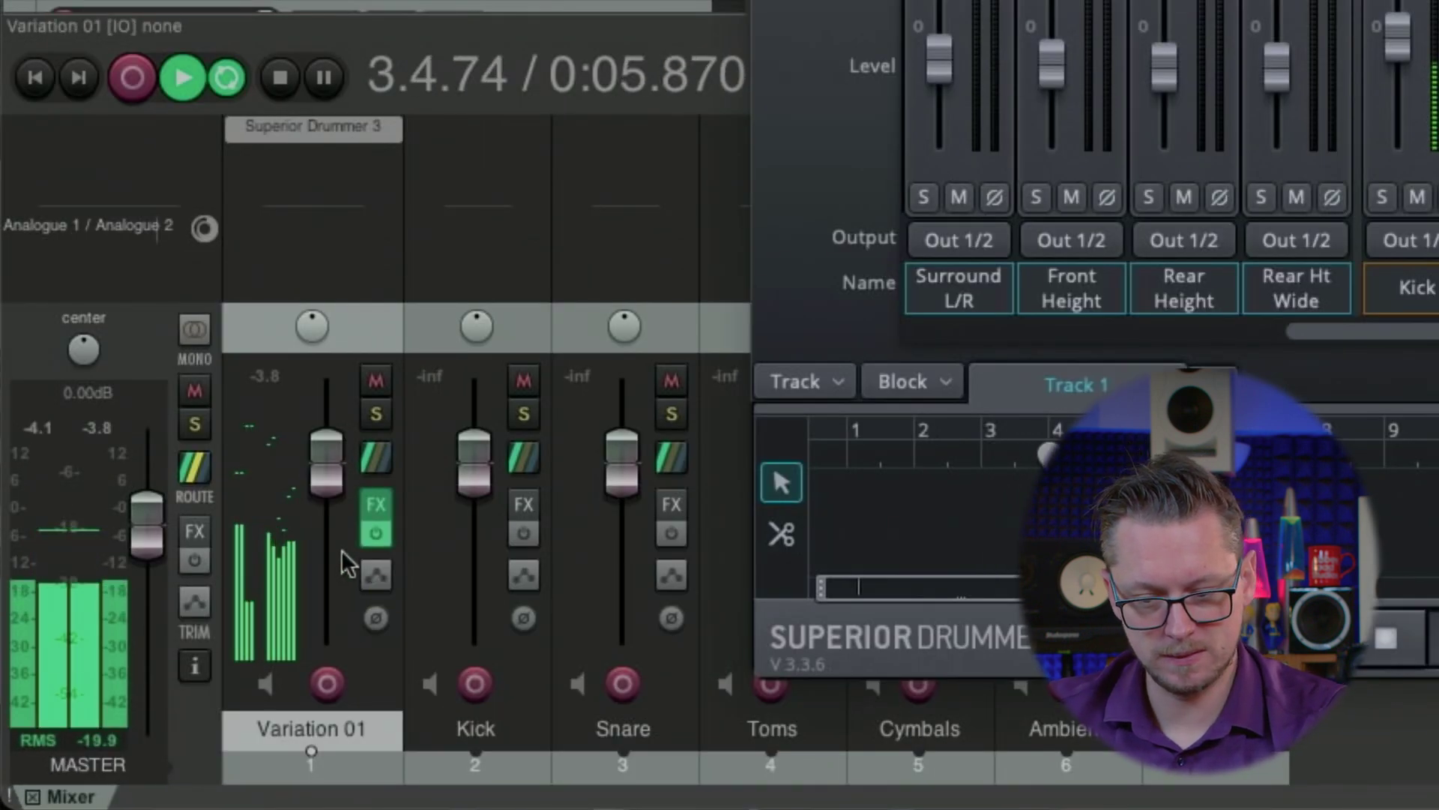
{"action": "key", "text": "space"}
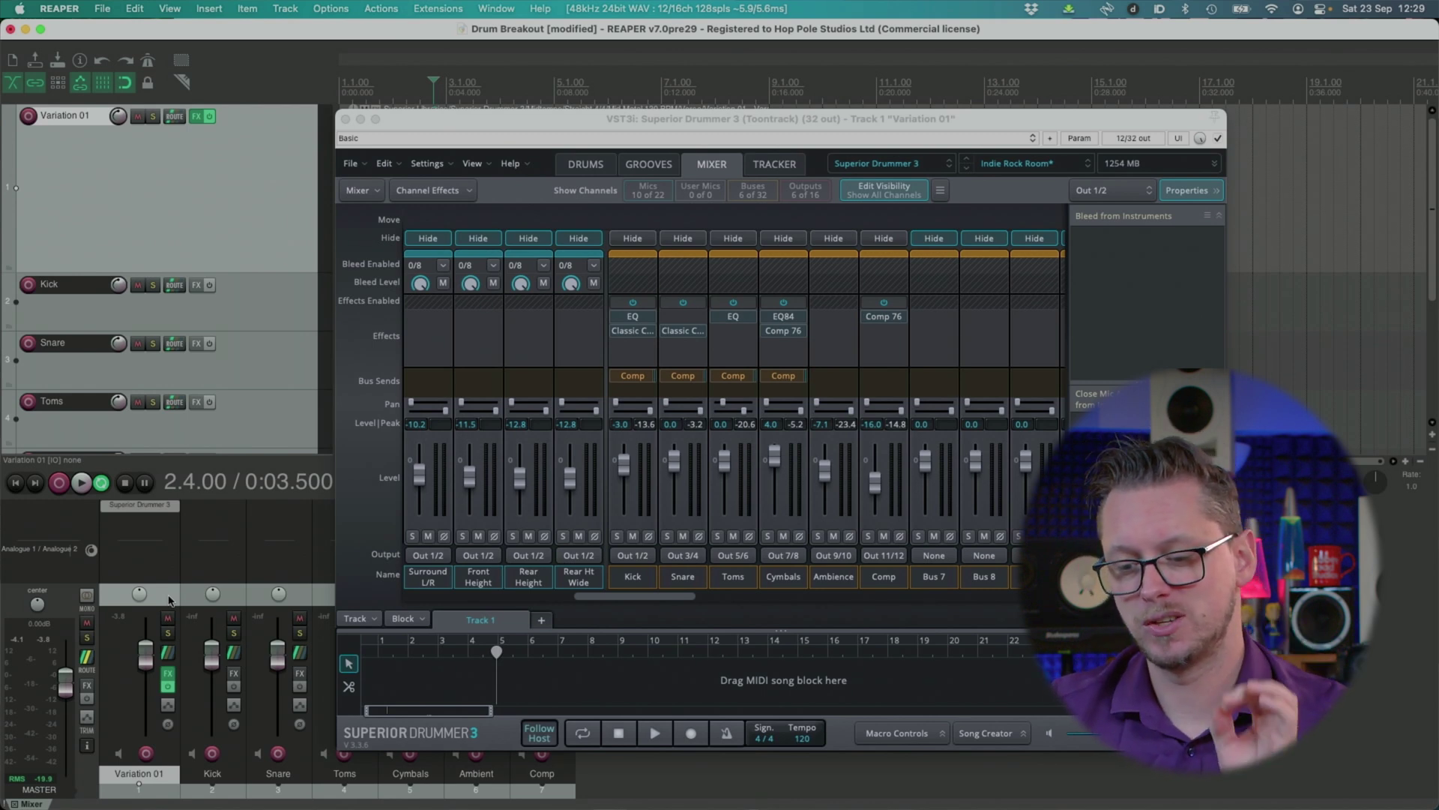
Close the Superior Drummer 3 window and rename the Variation 01 track as SUPERIOR 3.
{"action": "left_click", "coordinate": [345, 120]}
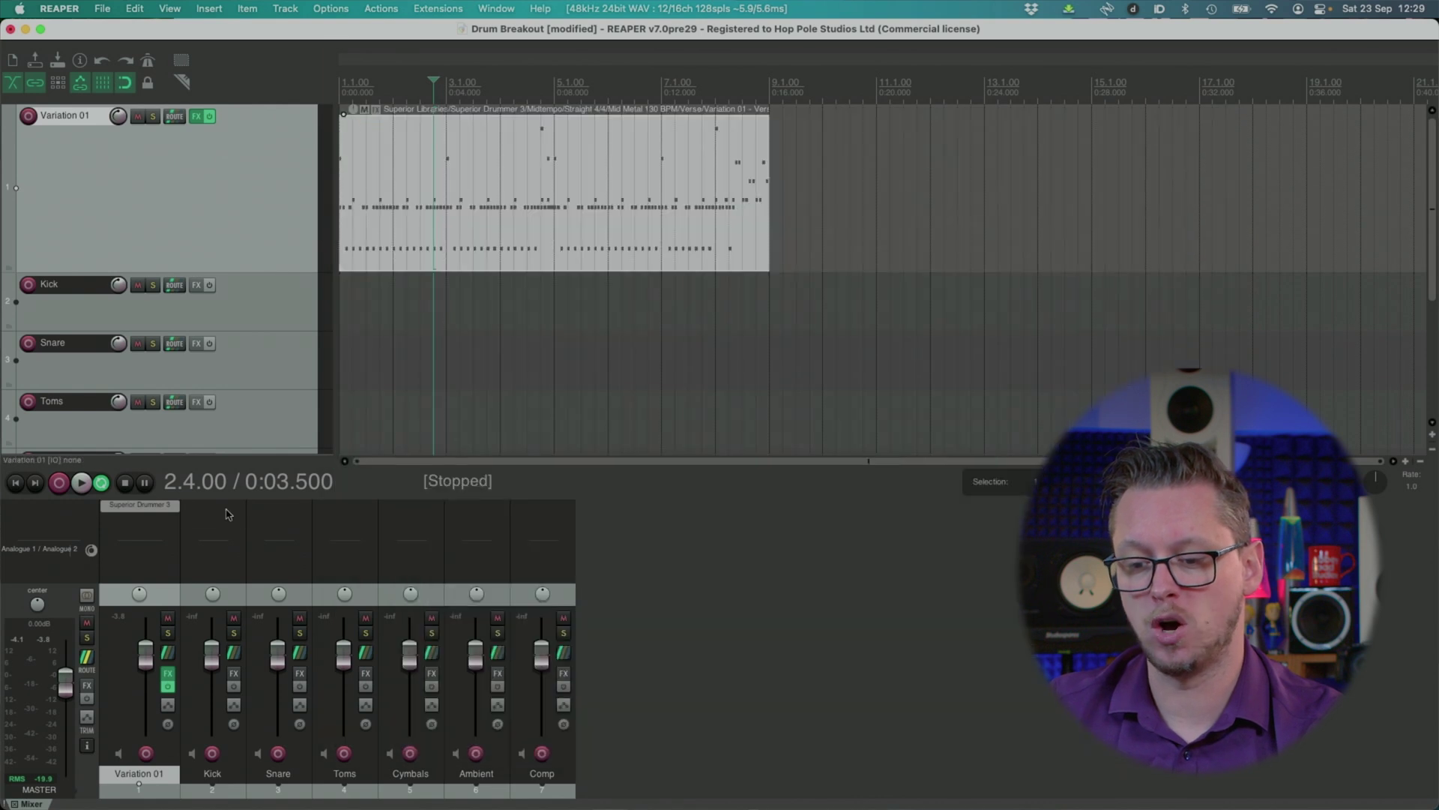
{"action": "left_click", "coordinate": [169, 657]}
{"action": "left_click_drag", "start_coordinate": [281, 608], "coordinate": [340, 201]}
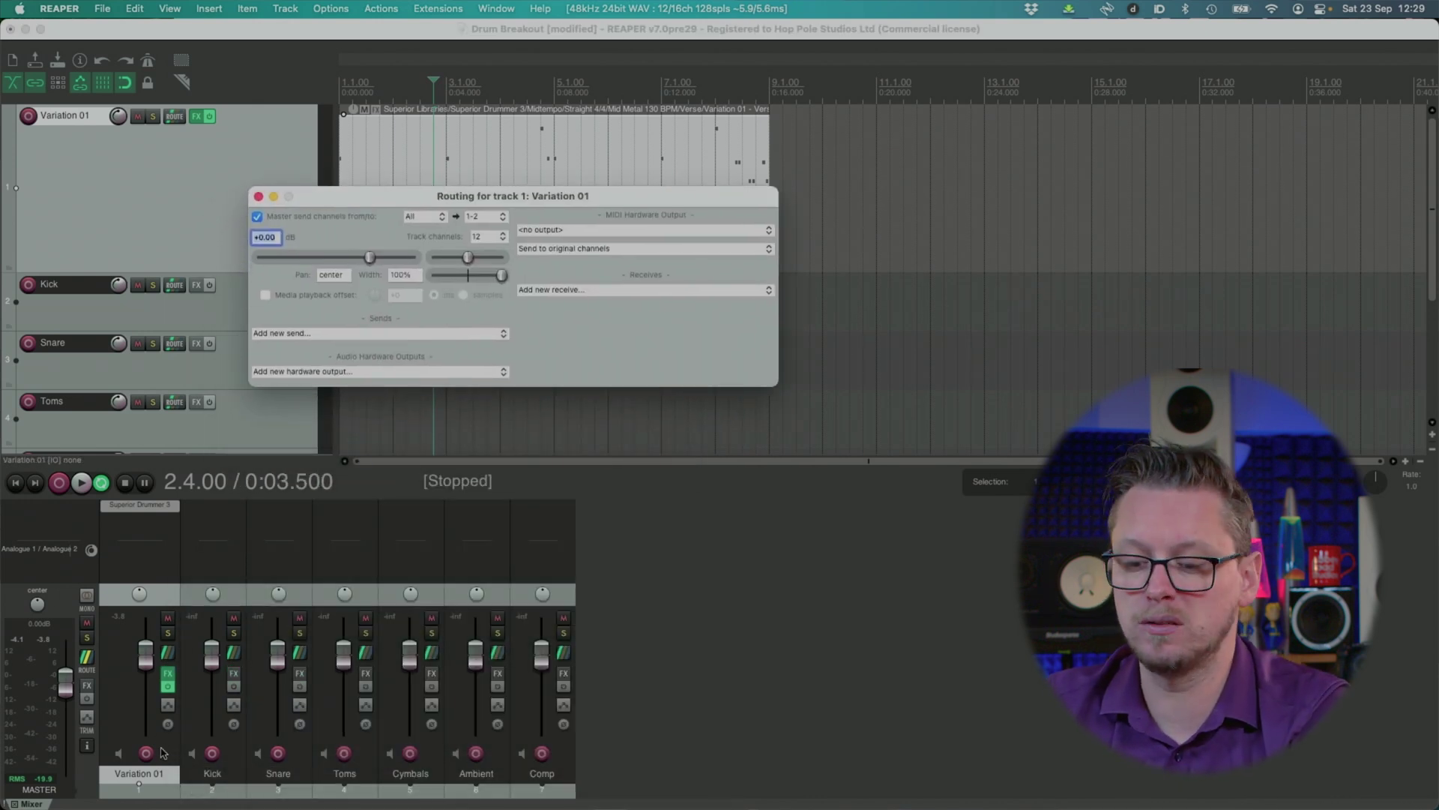
{"action": "double_click", "coordinate": [150, 774]}
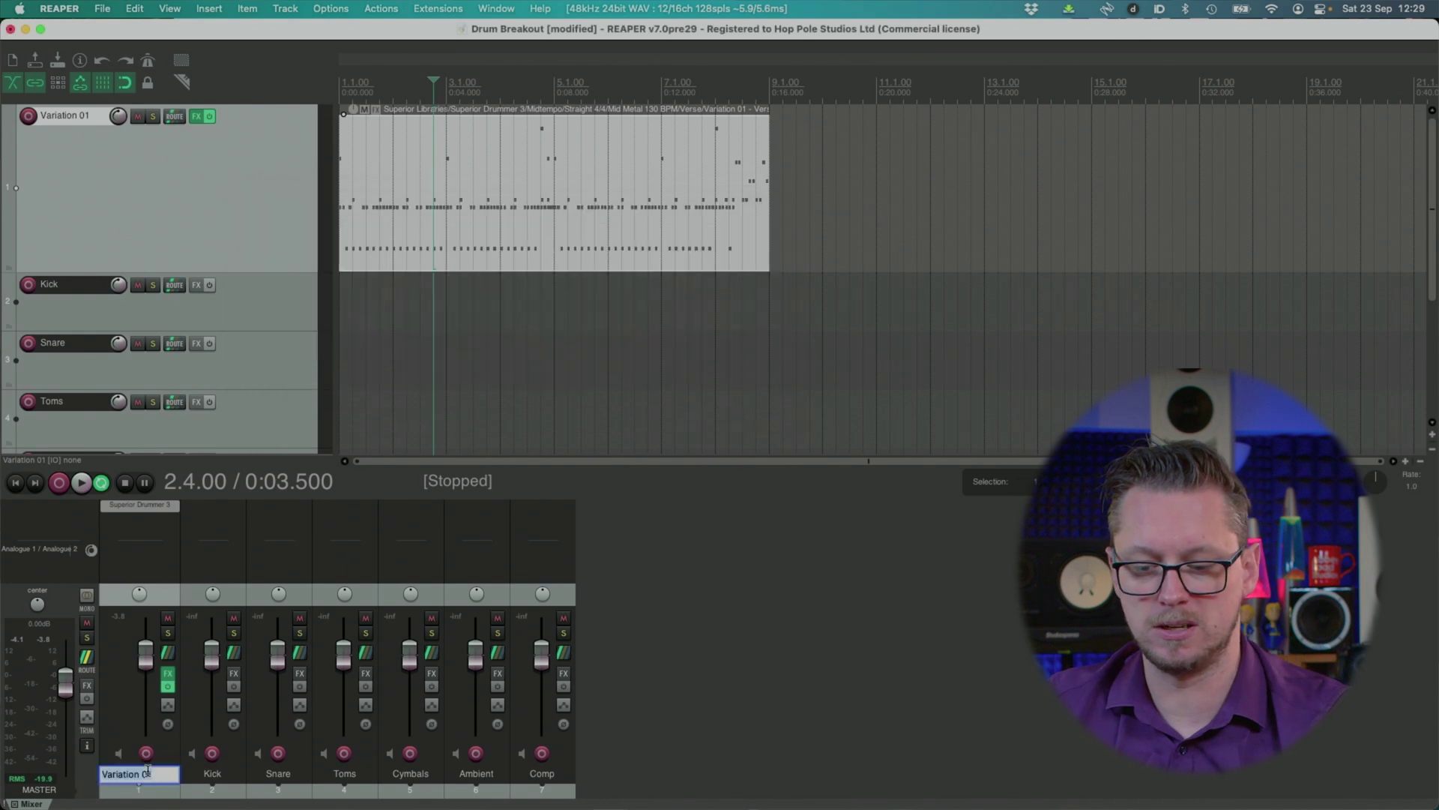
{"action": "type", "text": "SUPERIOR"}
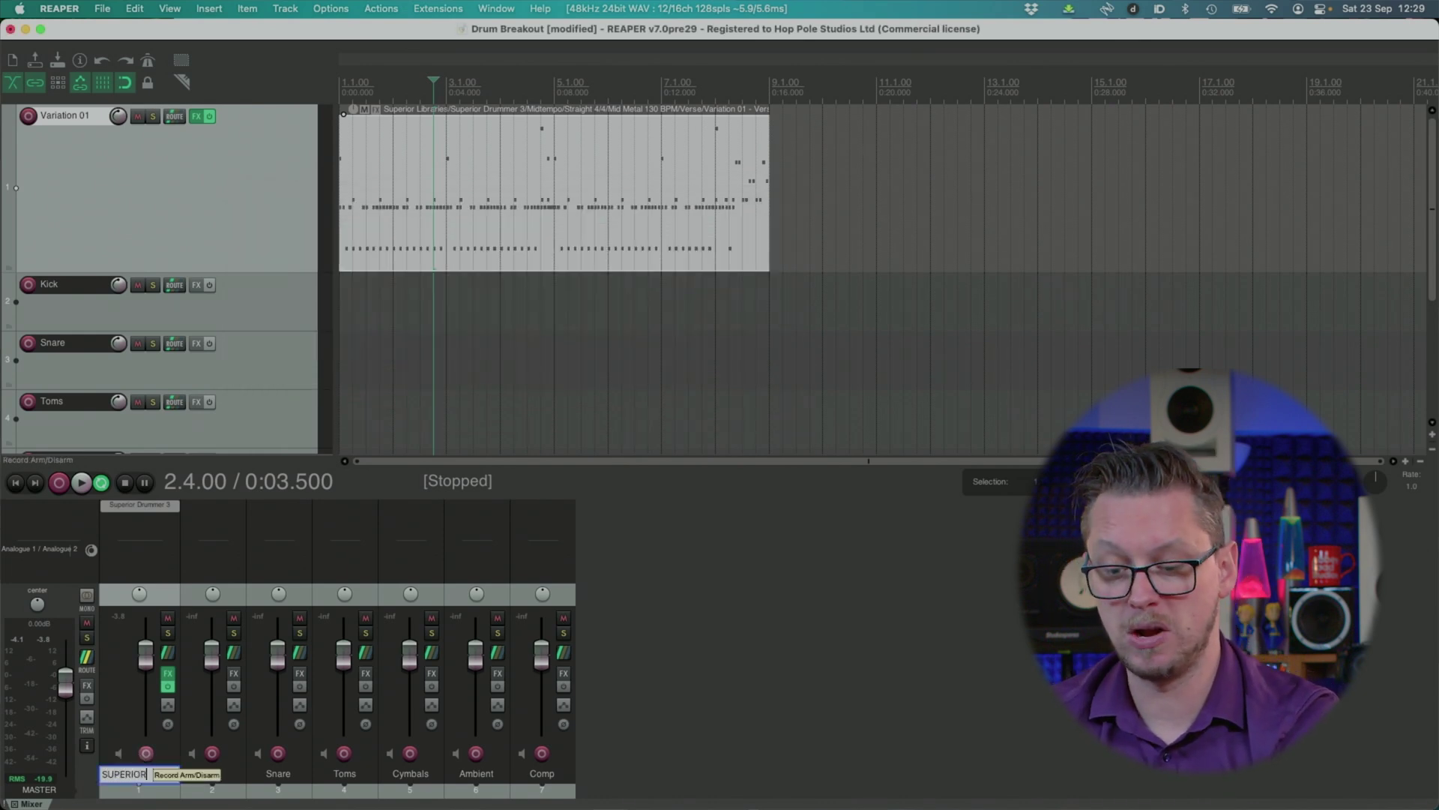
{"action": "key", "text": "BackSpace"}
{"action": "key", "text": "BackSpace"}
{"action": "key", "text": "BackSpace"}
{"action": "type", "text": "IOR 3"}
{"action": "key", "text": "Return"}
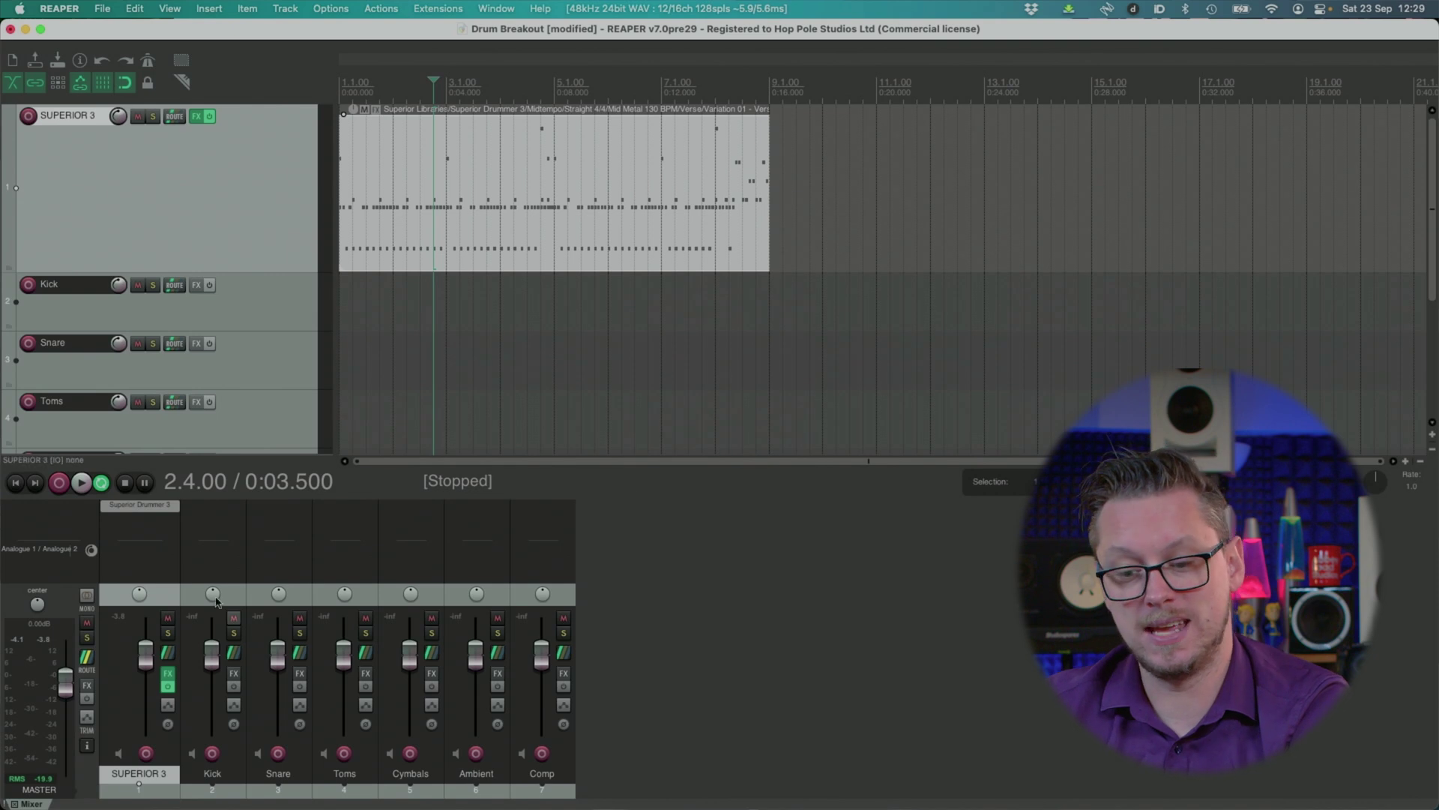
Turn off the master send in the SUPERIOR 3 track's routing and play the groove to check the output.
{"action": "left_click", "coordinate": [168, 652]}
{"action": "left_click_drag", "start_coordinate": [319, 614], "coordinate": [363, 243]}
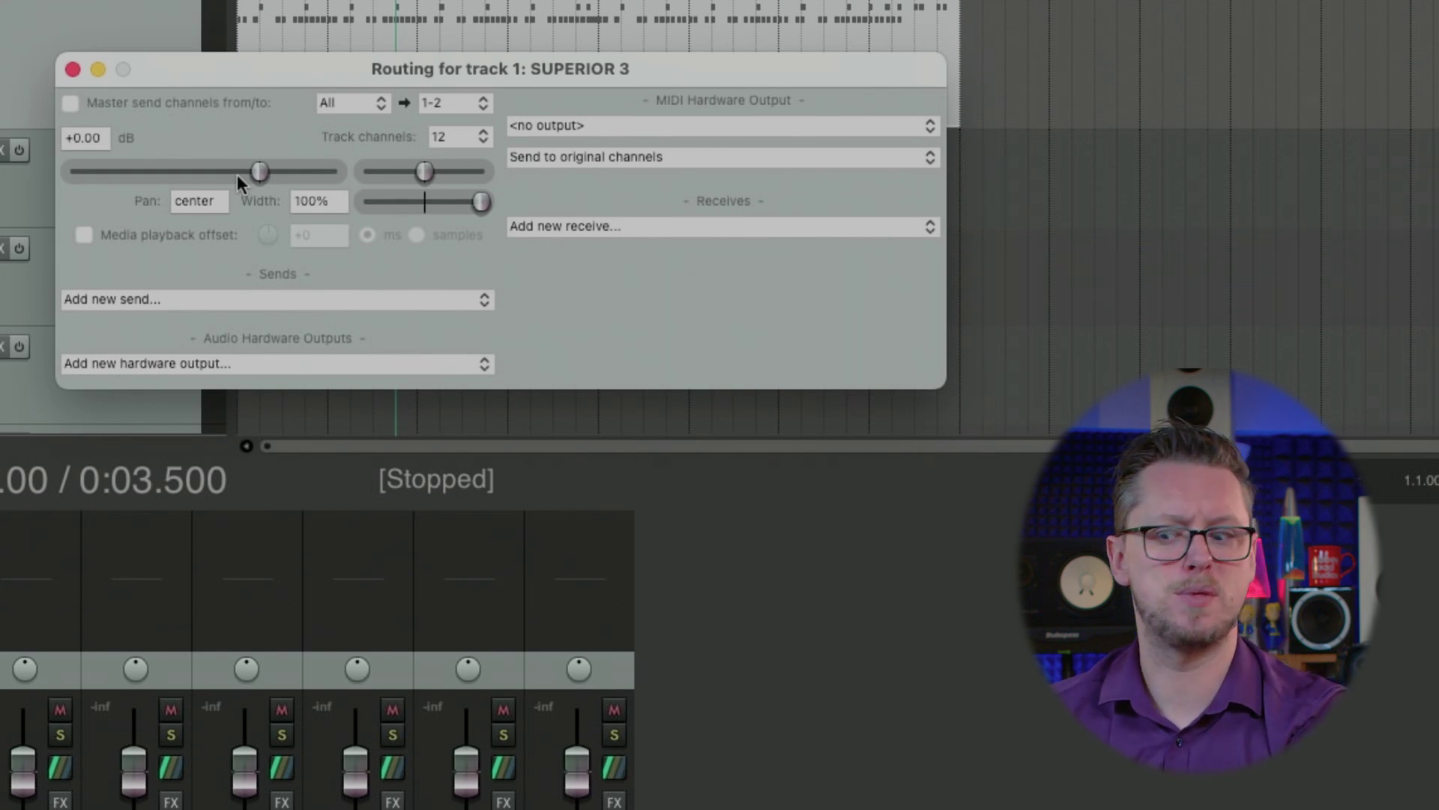
{"action": "key", "text": "space"}
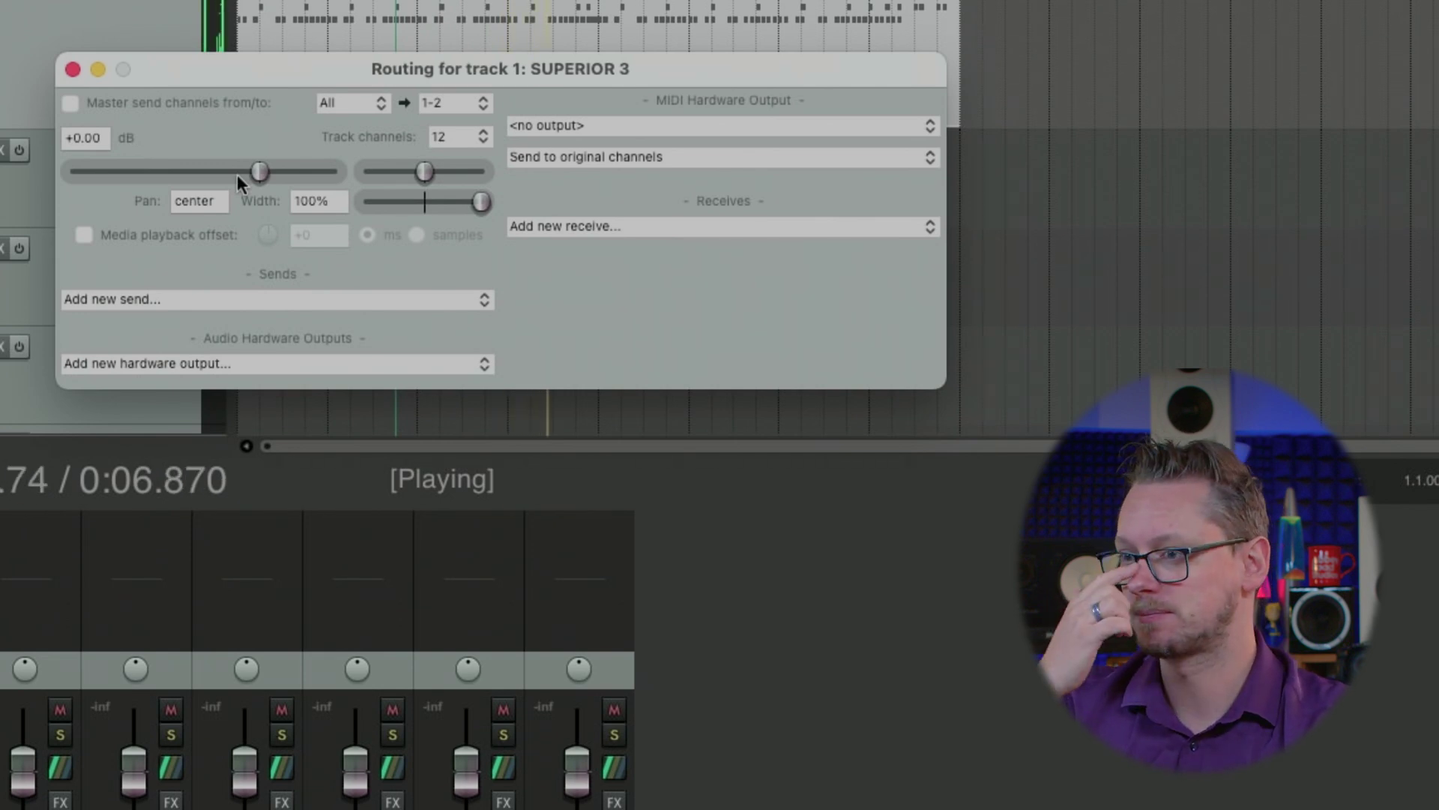
{"action": "key", "text": "space"}
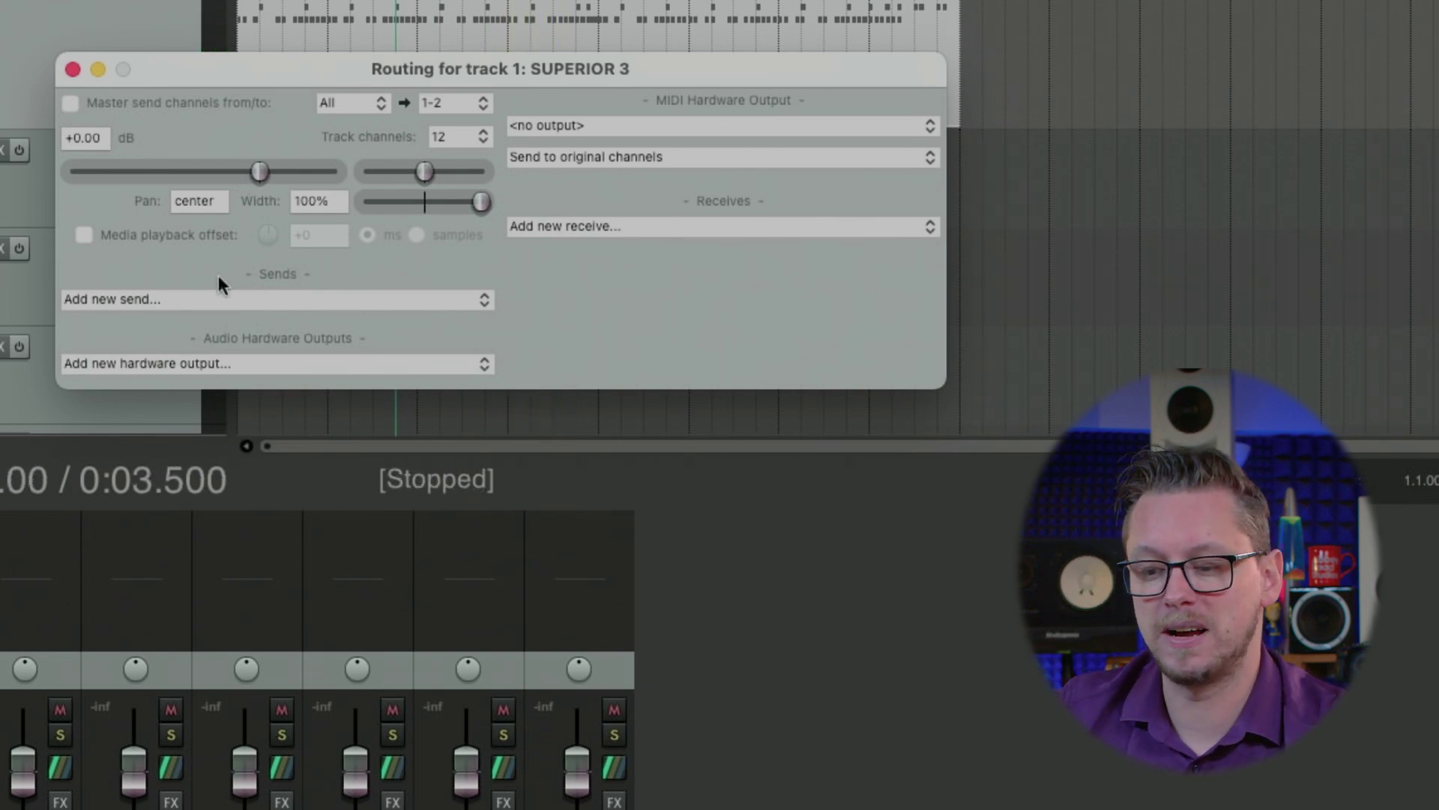
Add sends from SUPERIOR 3 to the Kick and Snare tracks, using stereo source 3/4 for the Snare send.
{"action": "left_click", "coordinate": [171, 300]}
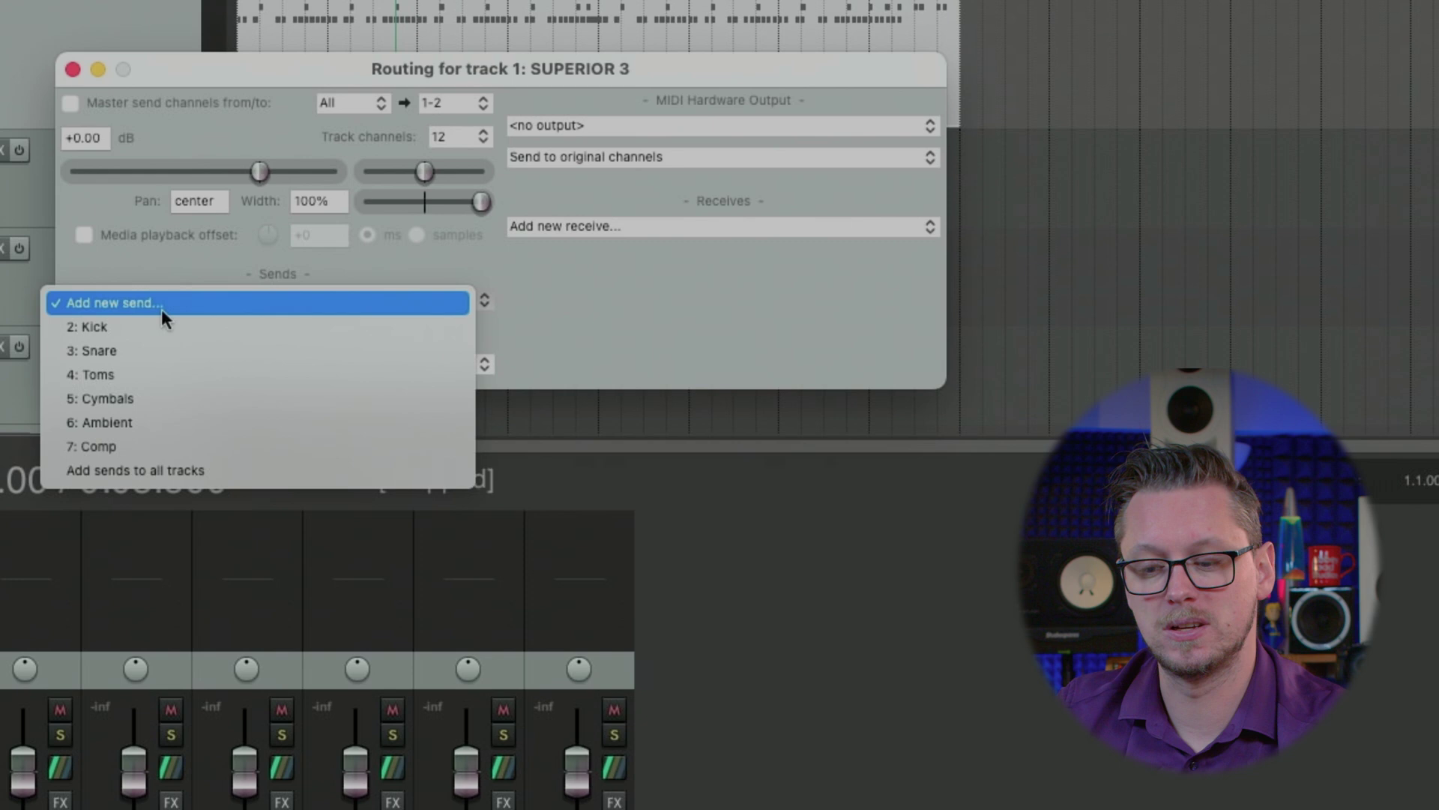
{"action": "left_click", "coordinate": [120, 330]}
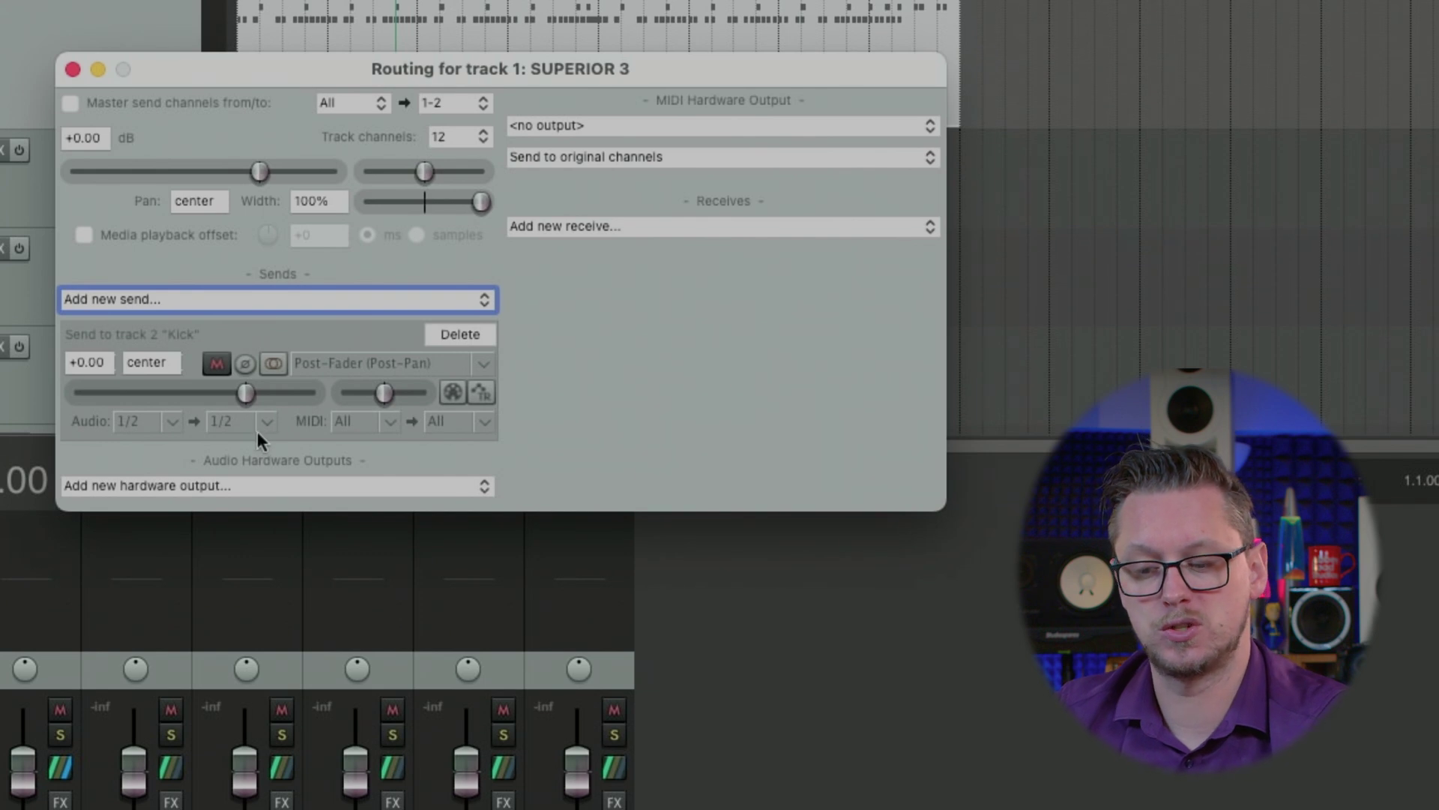
{"action": "left_click", "coordinate": [174, 300]}
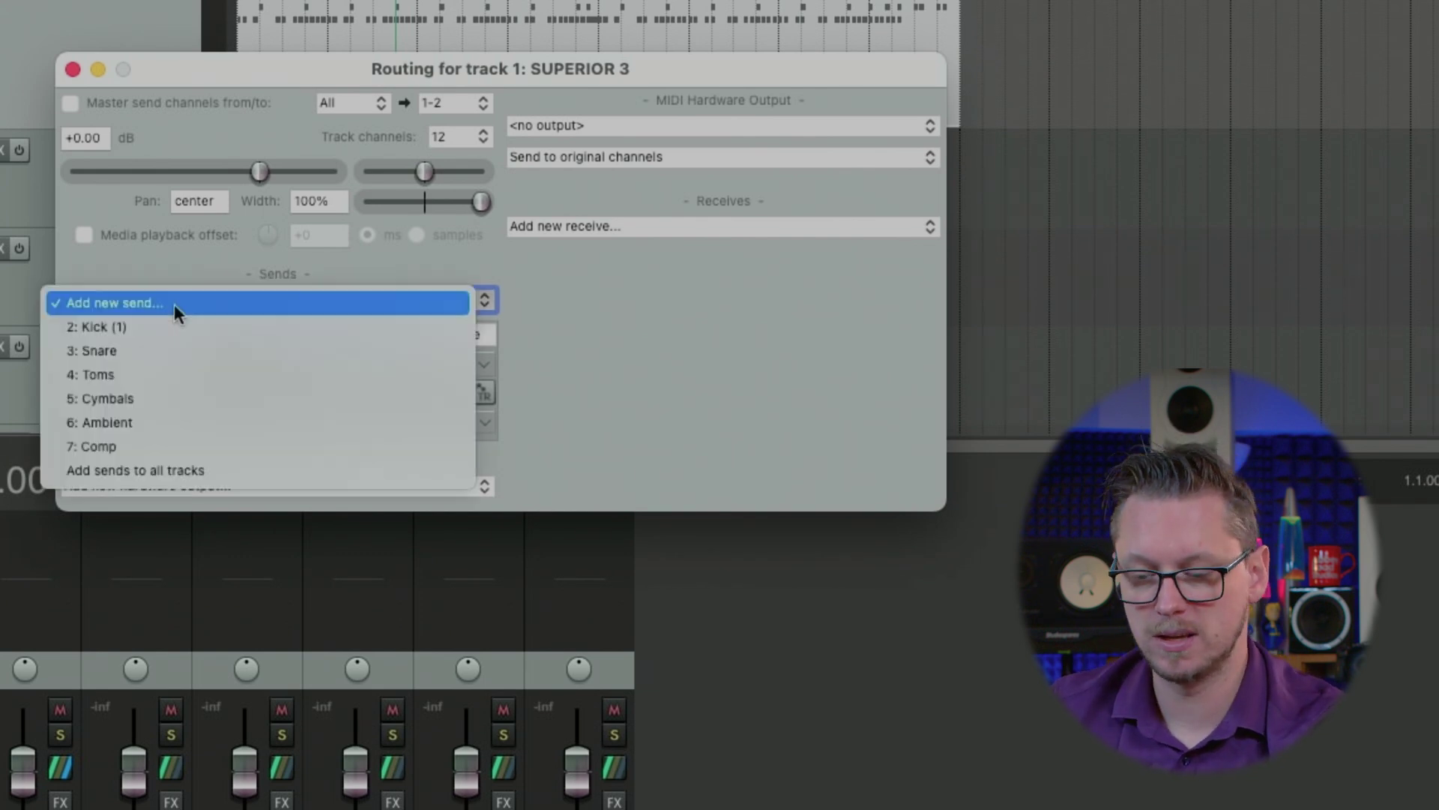
{"action": "left_click", "coordinate": [127, 353]}
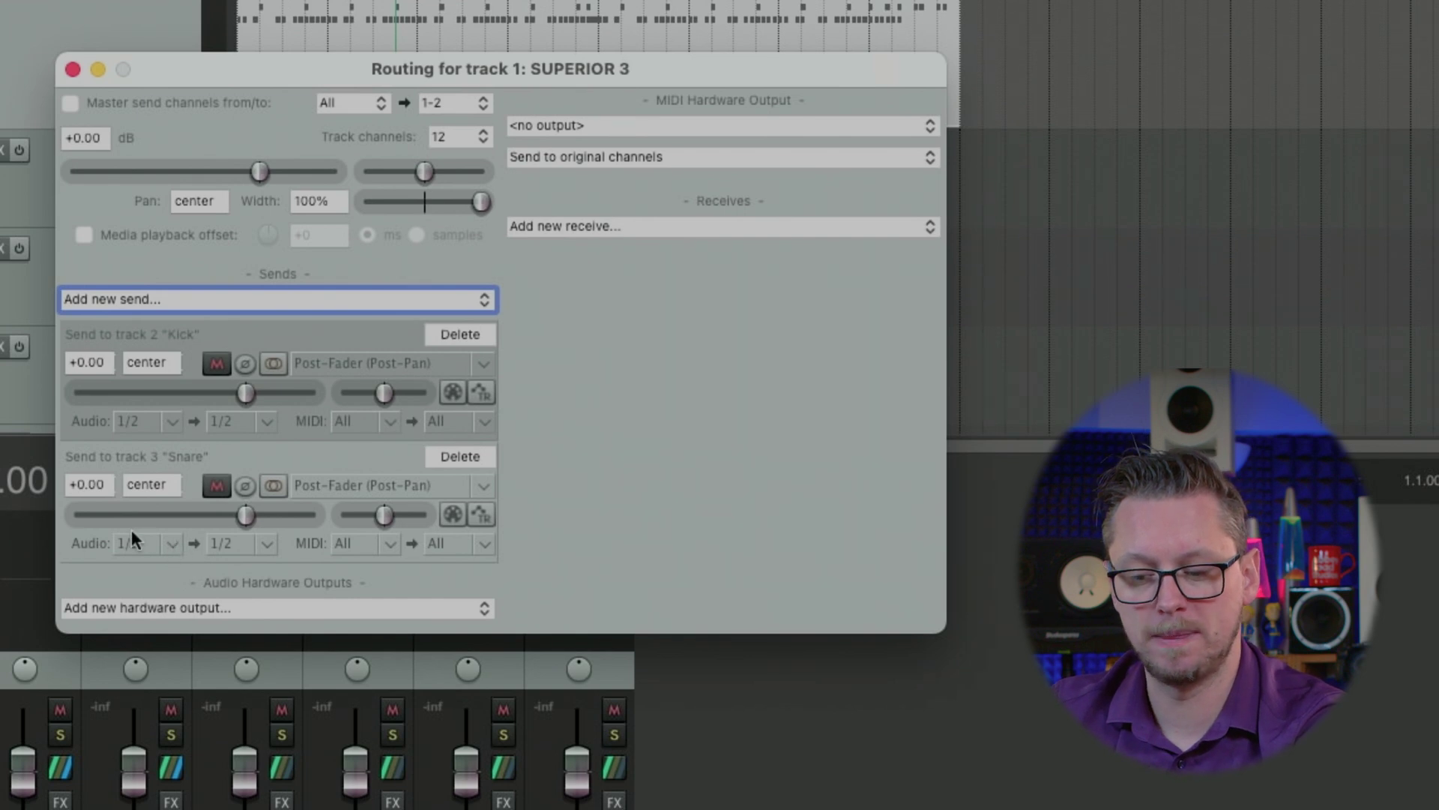
{"action": "left_click", "coordinate": [174, 542]}
{"action": "mouse_move", "coordinate": [283, 630]}
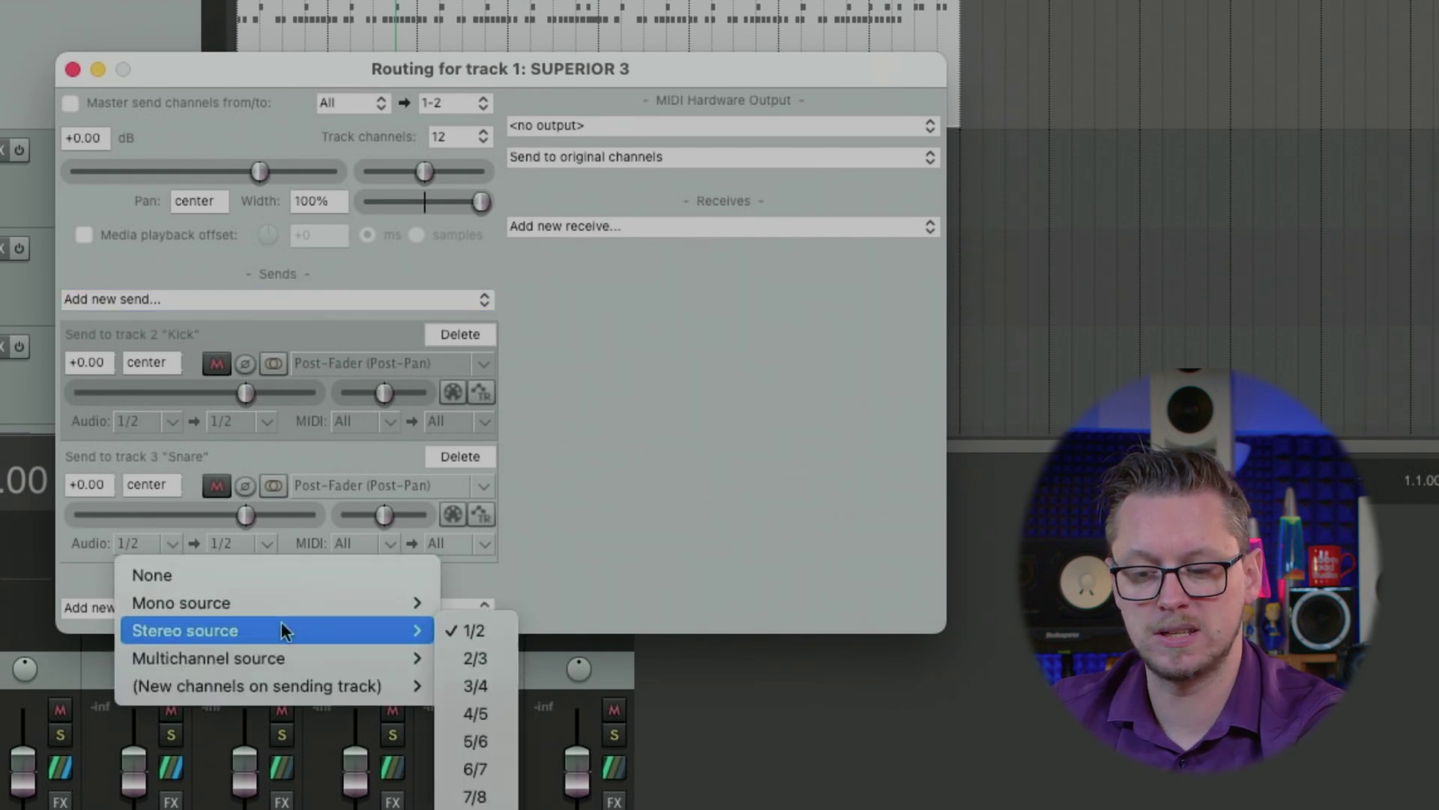
{"action": "left_click", "coordinate": [475, 684]}
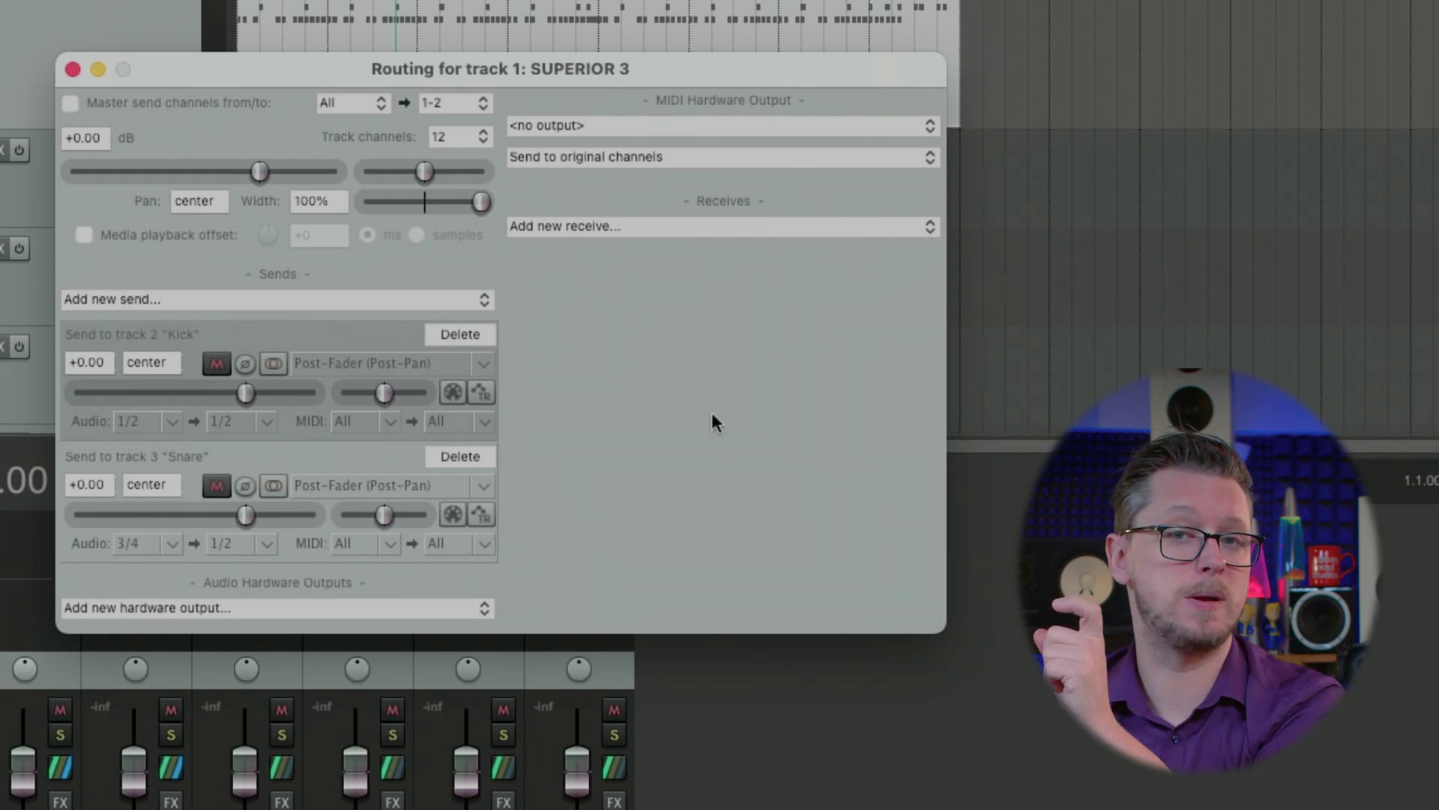
Close the routing window and play the groove to check the signal on the Kick and Snare tracks.
{"action": "key", "text": "Escape"}
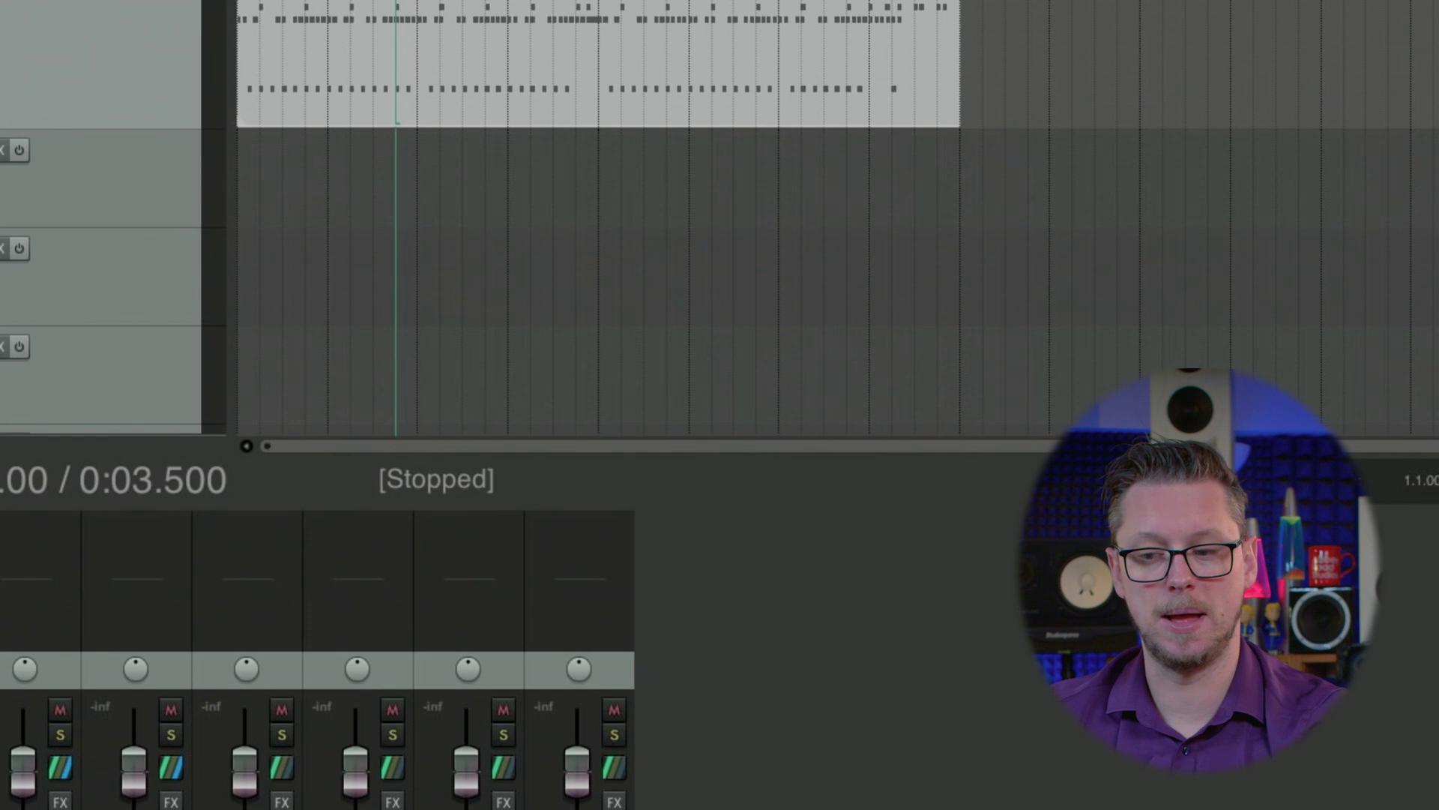
{"action": "key", "text": "space"}
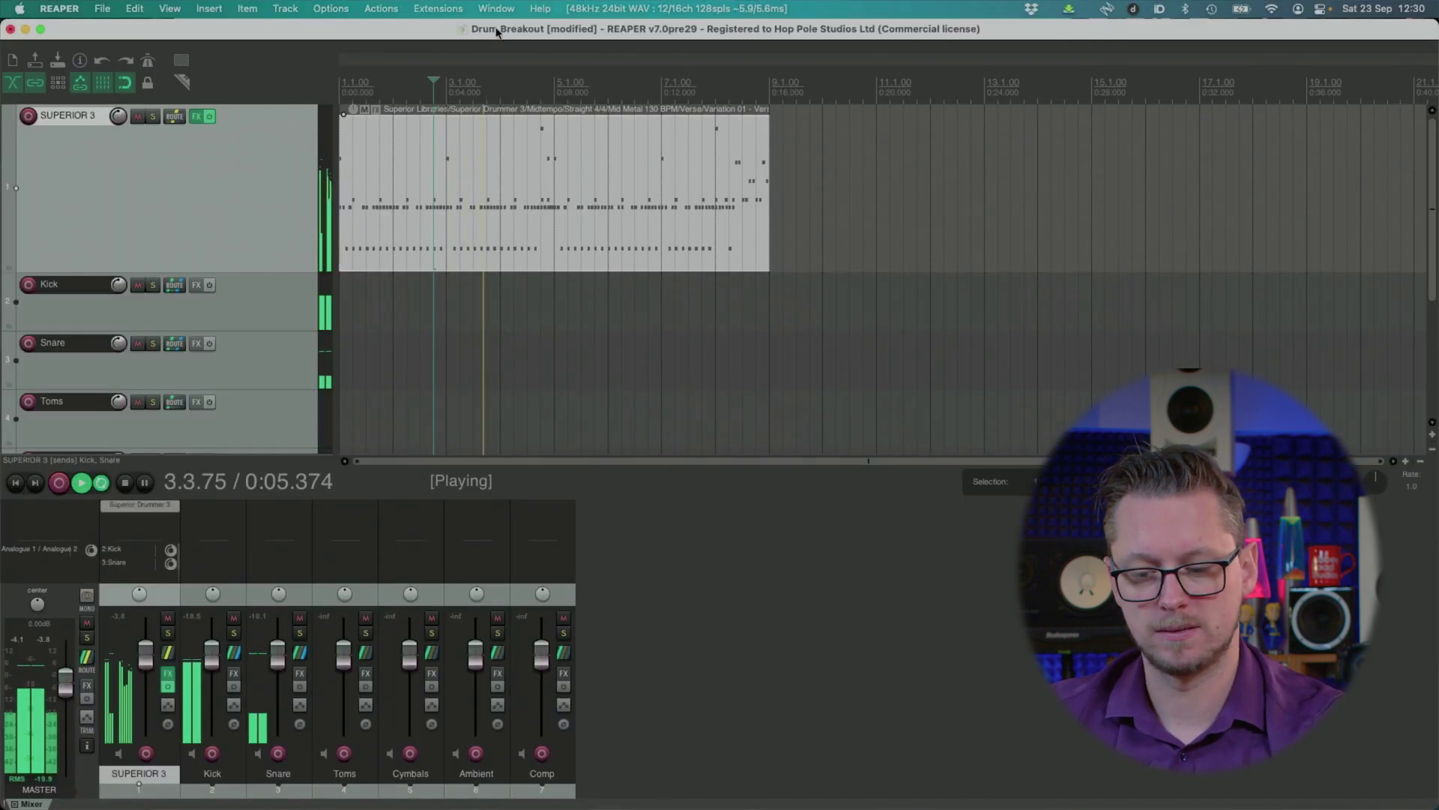
{"action": "key", "text": "space"}
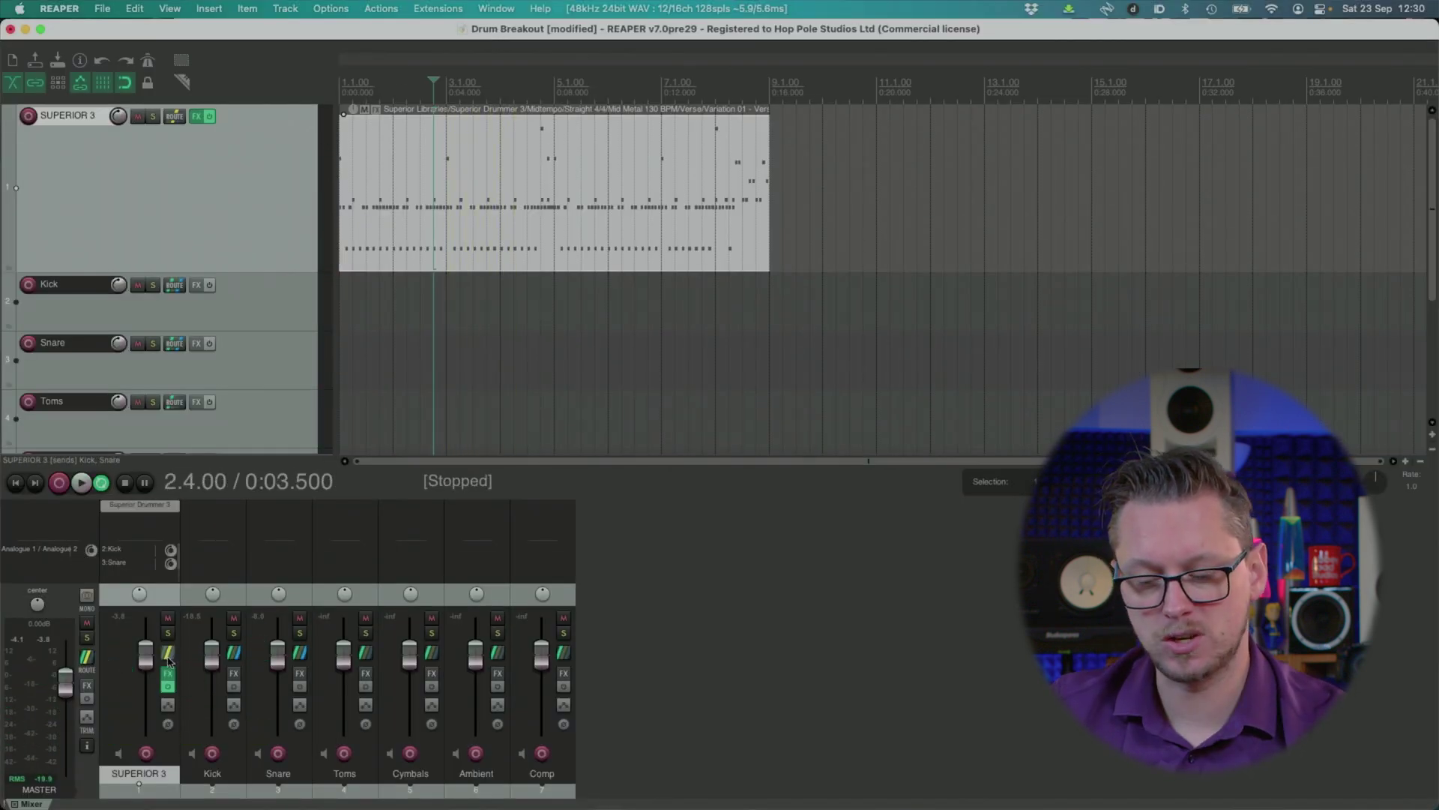
Reopen the SUPERIOR 3 routing and add sends to the Toms, Cymbals, Ambient and Comp tracks.
{"action": "left_click", "coordinate": [168, 652]}
{"action": "left_click_drag", "start_coordinate": [338, 461], "coordinate": [259, 102]}
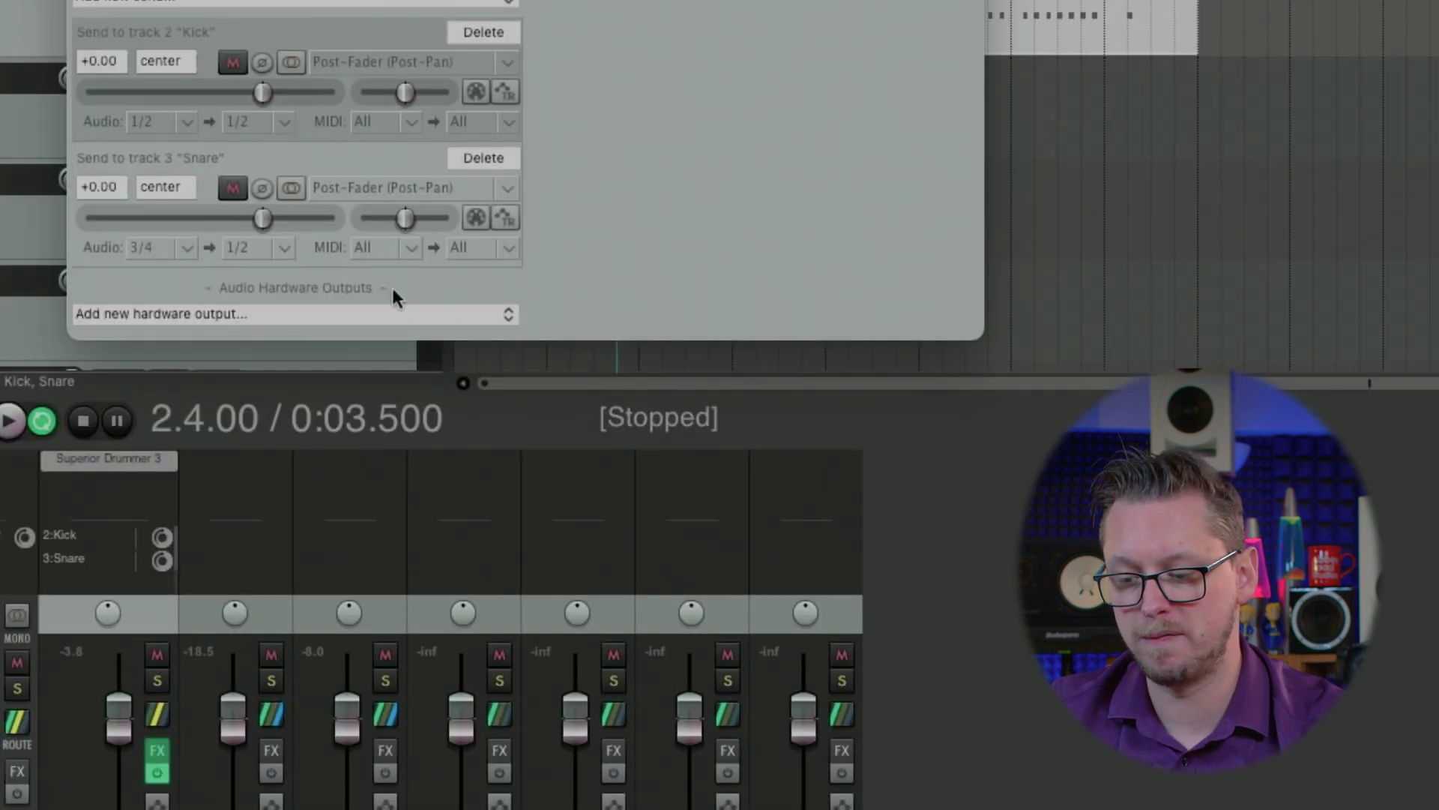
{"action": "left_click", "coordinate": [232, 36]}
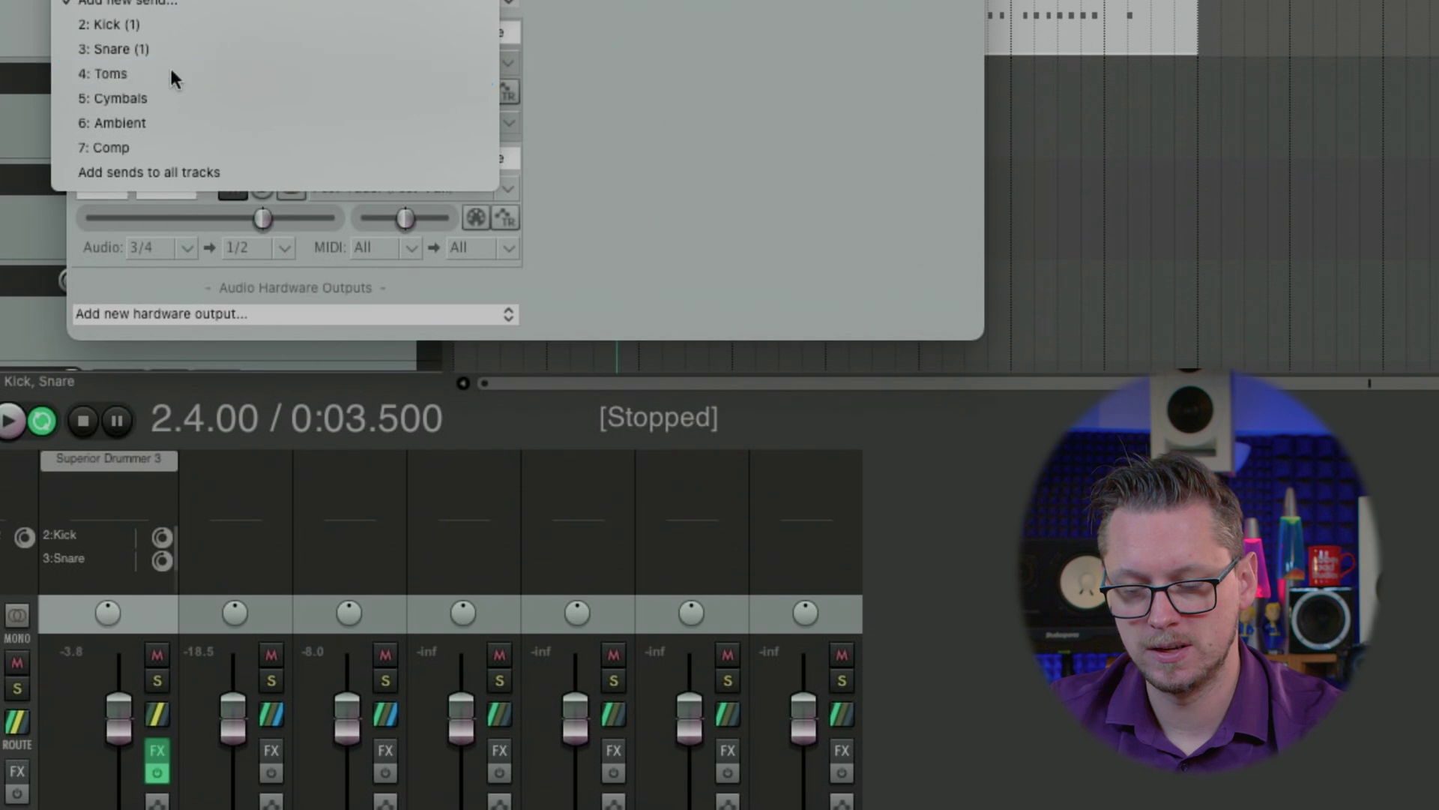
{"action": "left_click", "coordinate": [169, 69]}
{"action": "left_click", "coordinate": [173, 3]}
{"action": "left_click", "coordinate": [167, 105]}
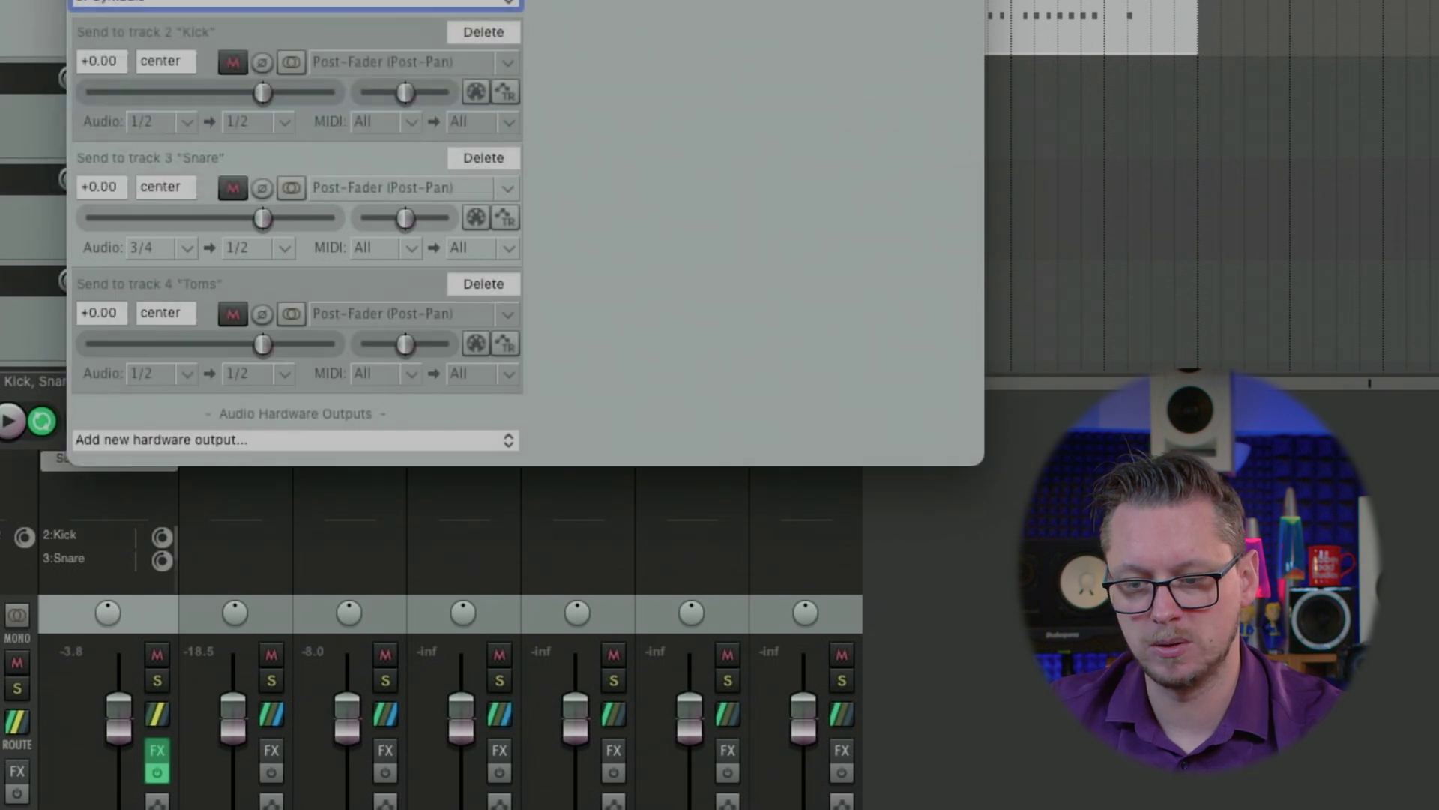
{"action": "left_click", "coordinate": [141, 6]}
{"action": "left_click", "coordinate": [141, 114]}
{"action": "left_click", "coordinate": [155, 3]}
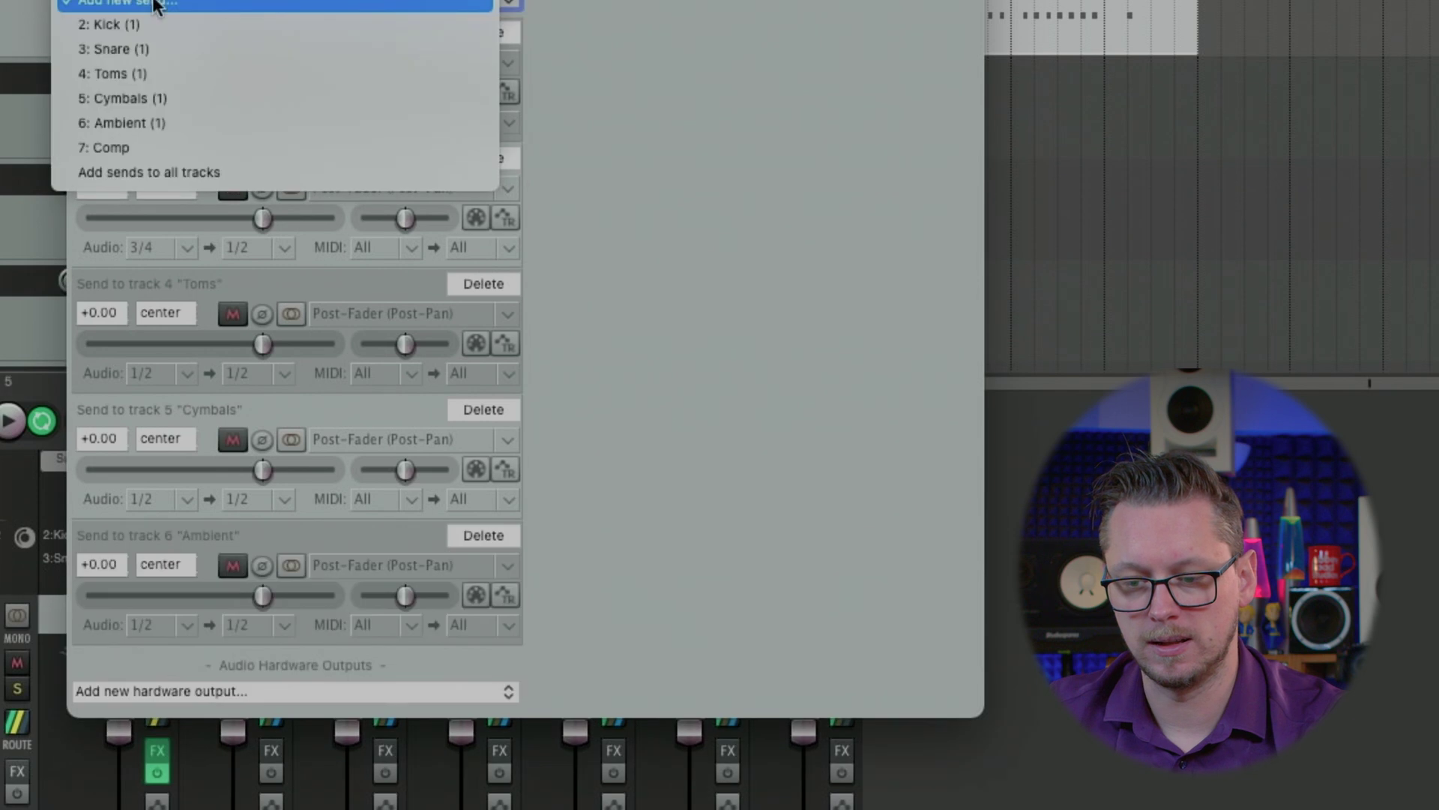
{"action": "left_click", "coordinate": [131, 148]}
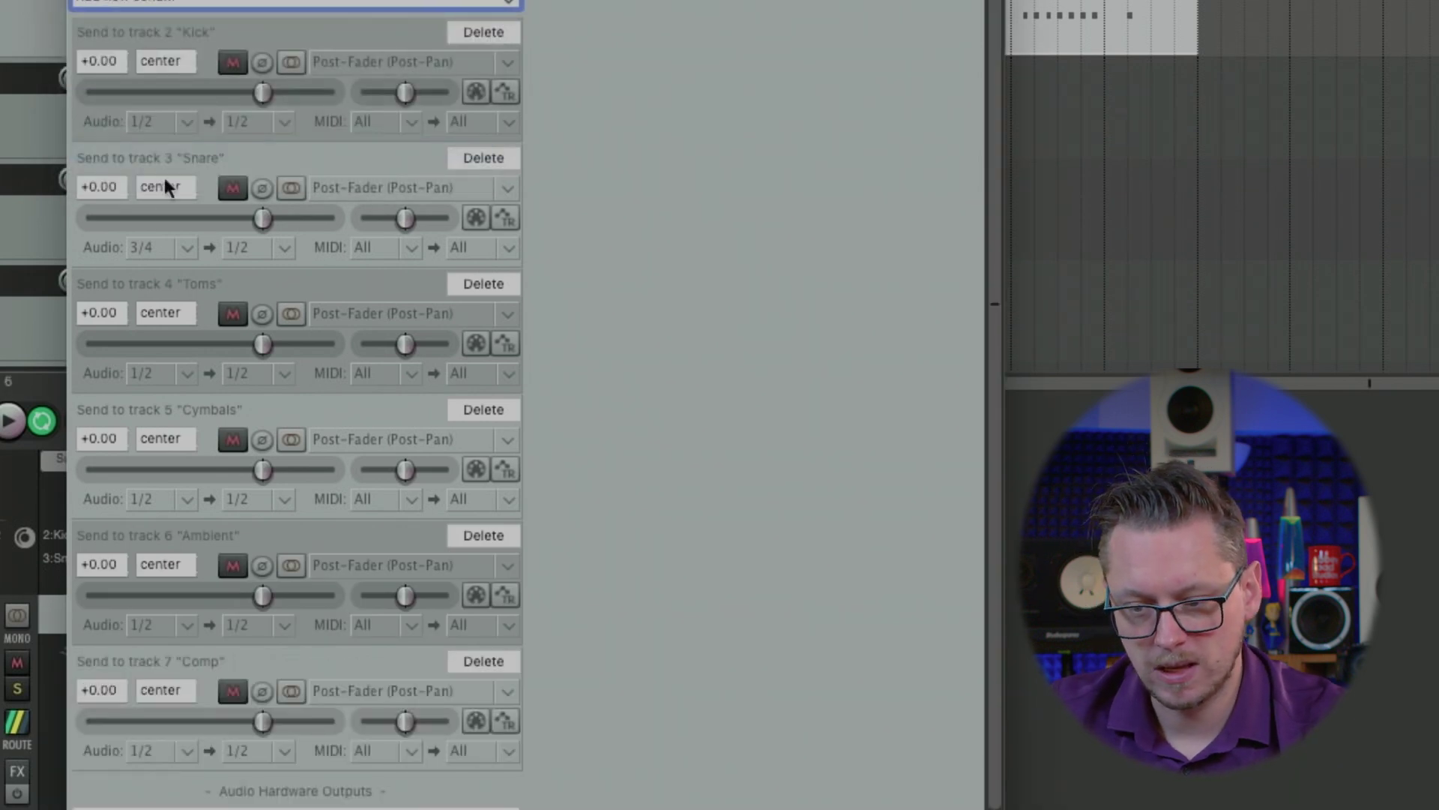
Set the stereo sources of the sends to 5/6 for Toms, 7/8 for Cymbals, 9/10 for Ambient and 11/12 for Comp.
{"action": "mouse_move", "coordinate": [253, 465]}
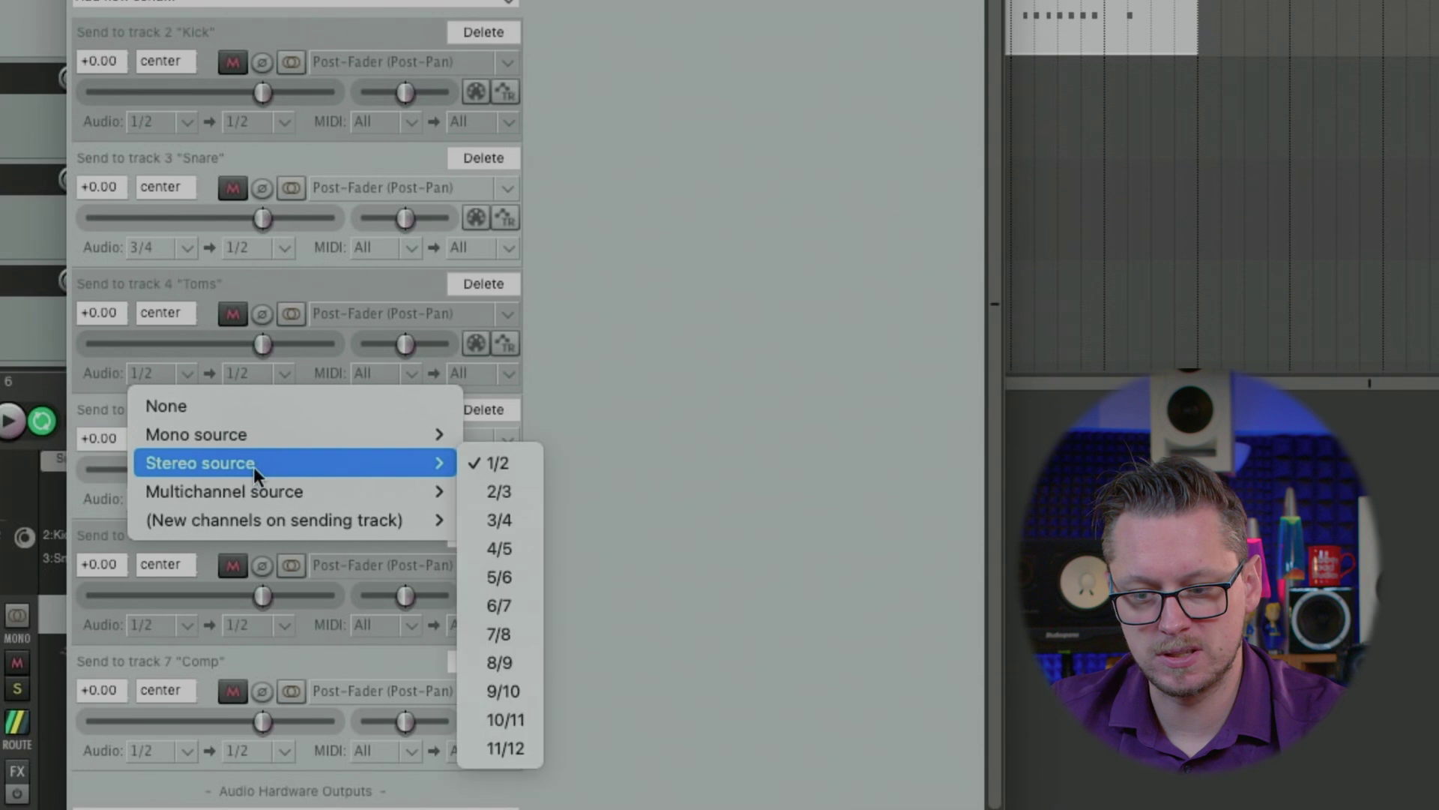
{"action": "left_click", "coordinate": [512, 584]}
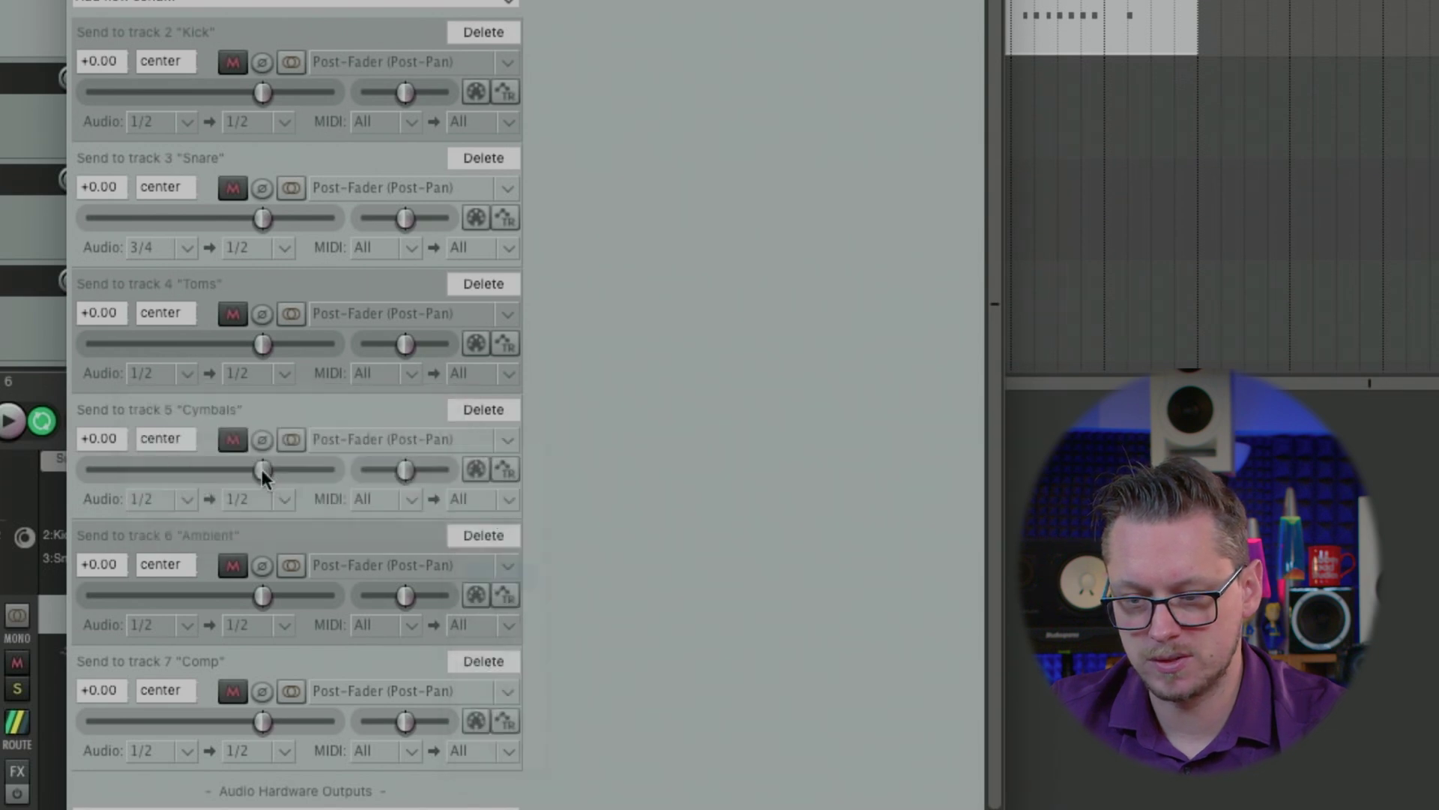
{"action": "left_click", "coordinate": [195, 503]}
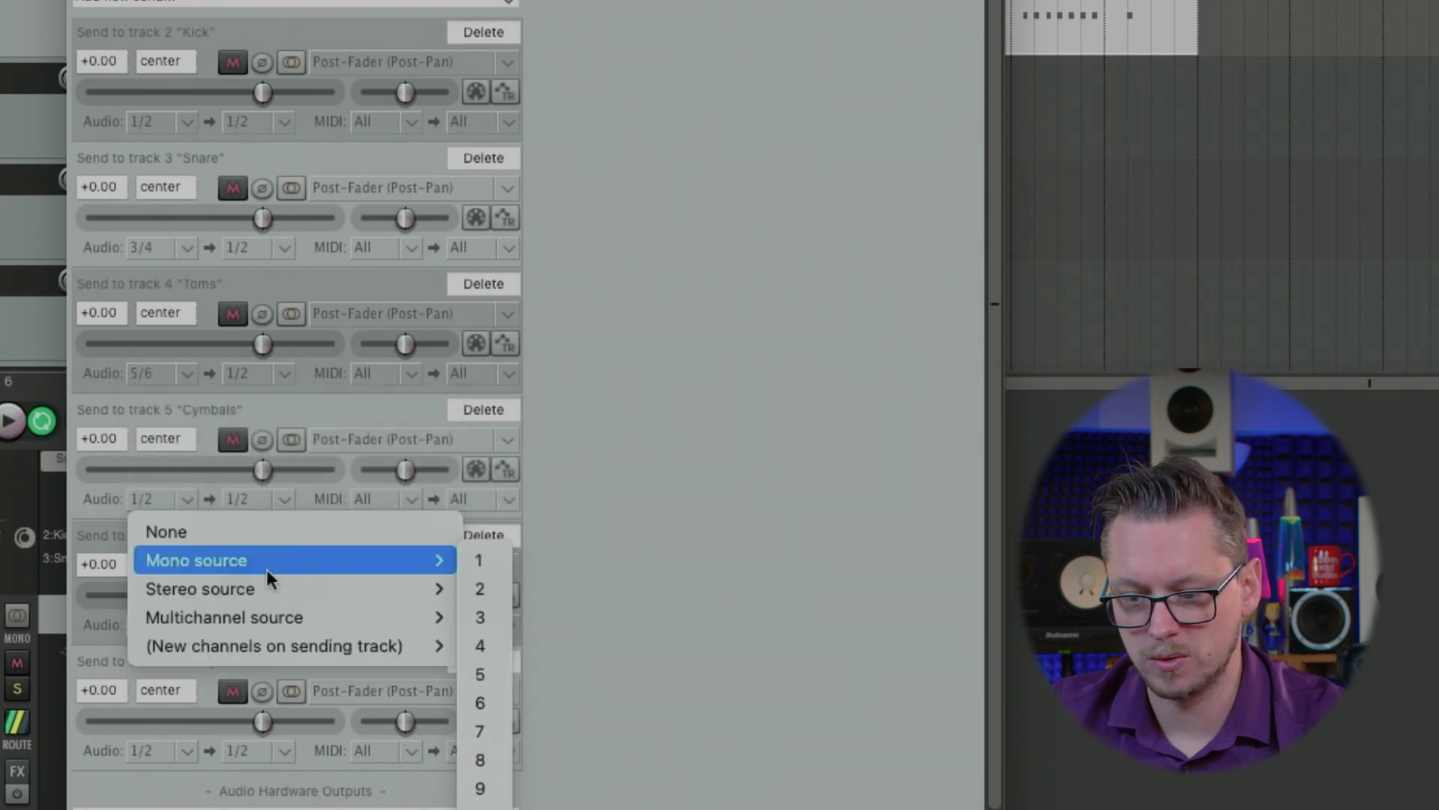
{"action": "mouse_move", "coordinate": [345, 590]}
{"action": "left_click", "coordinate": [495, 758]}
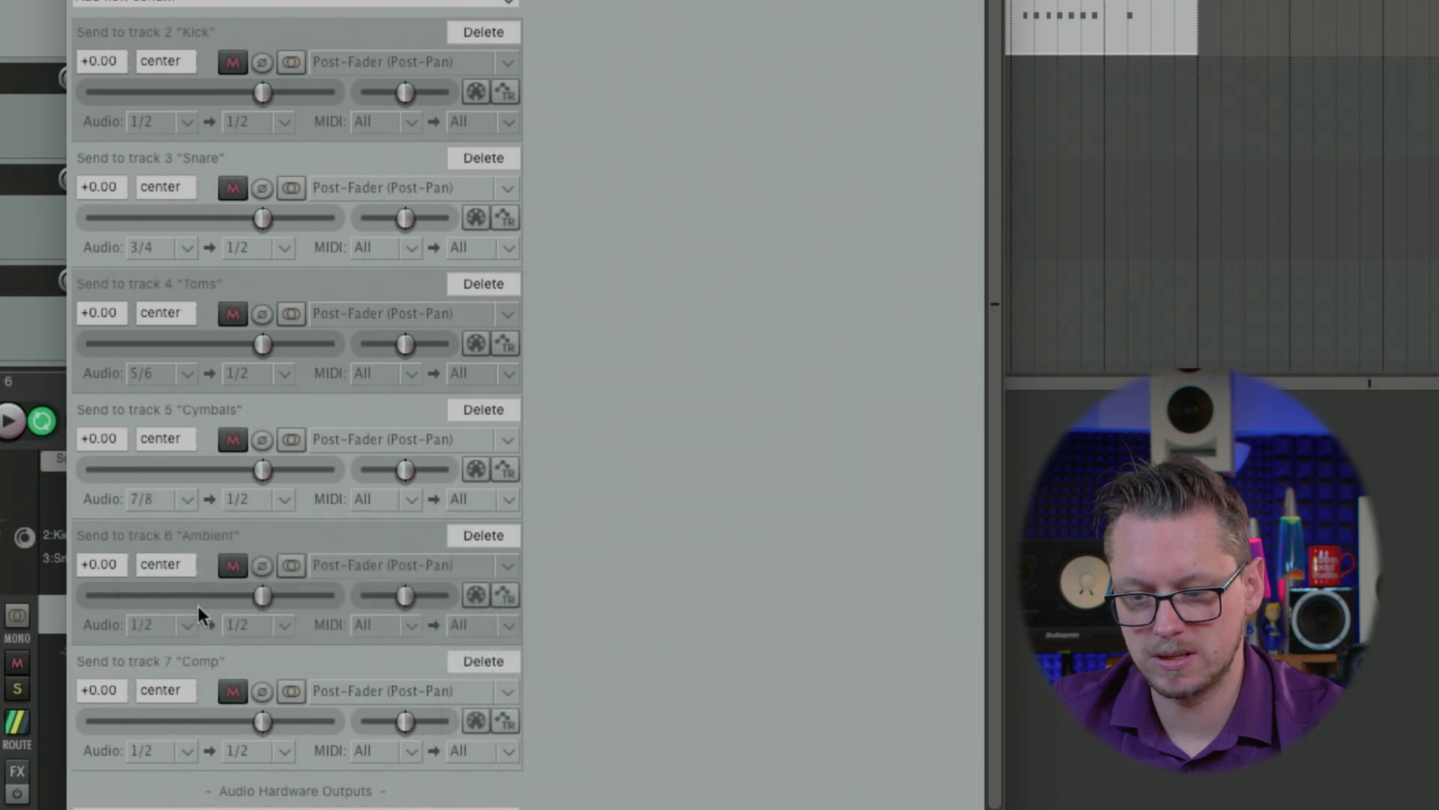
{"action": "left_click", "coordinate": [187, 625]}
{"action": "mouse_move", "coordinate": [309, 678]}
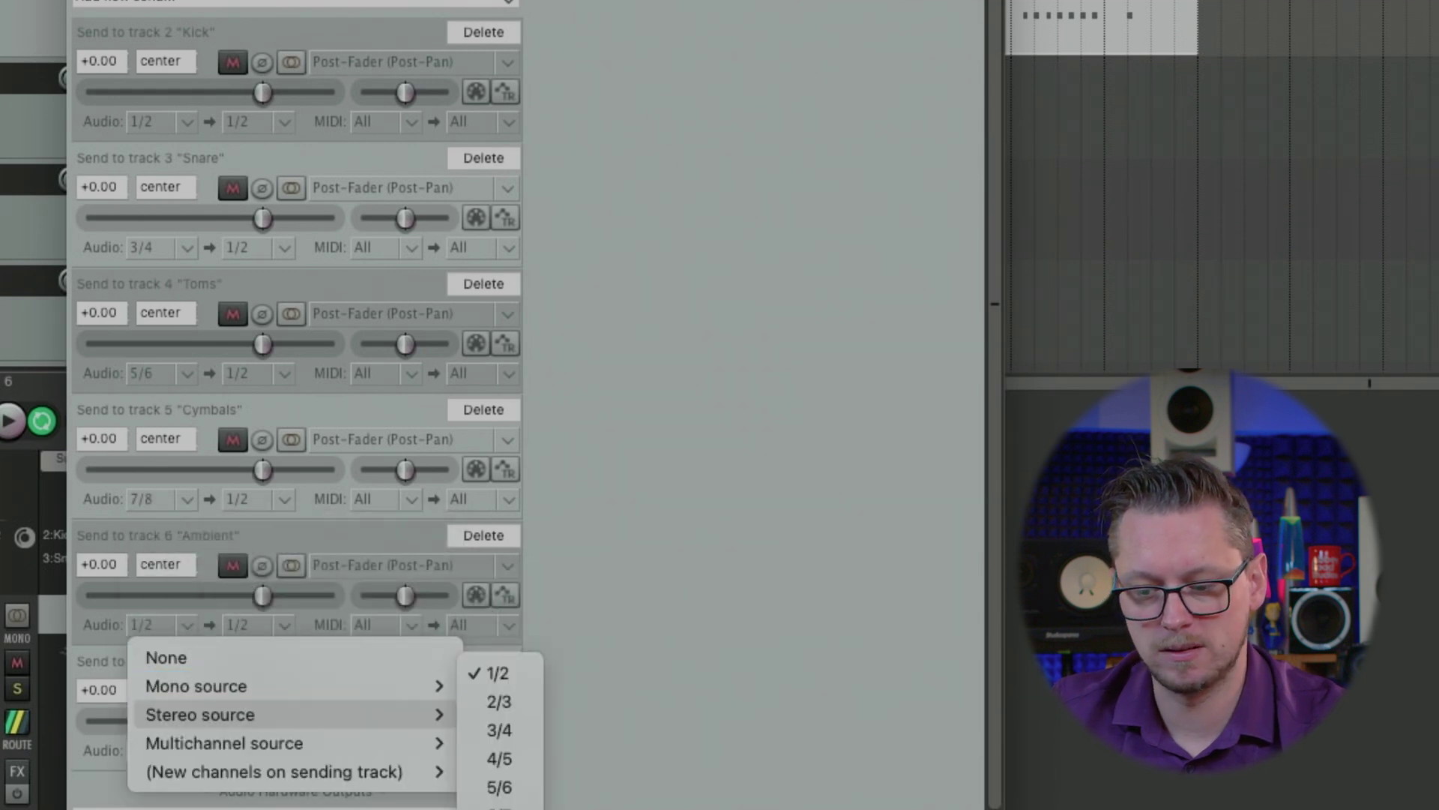
{"action": "left_click", "coordinate": [499, 808]}
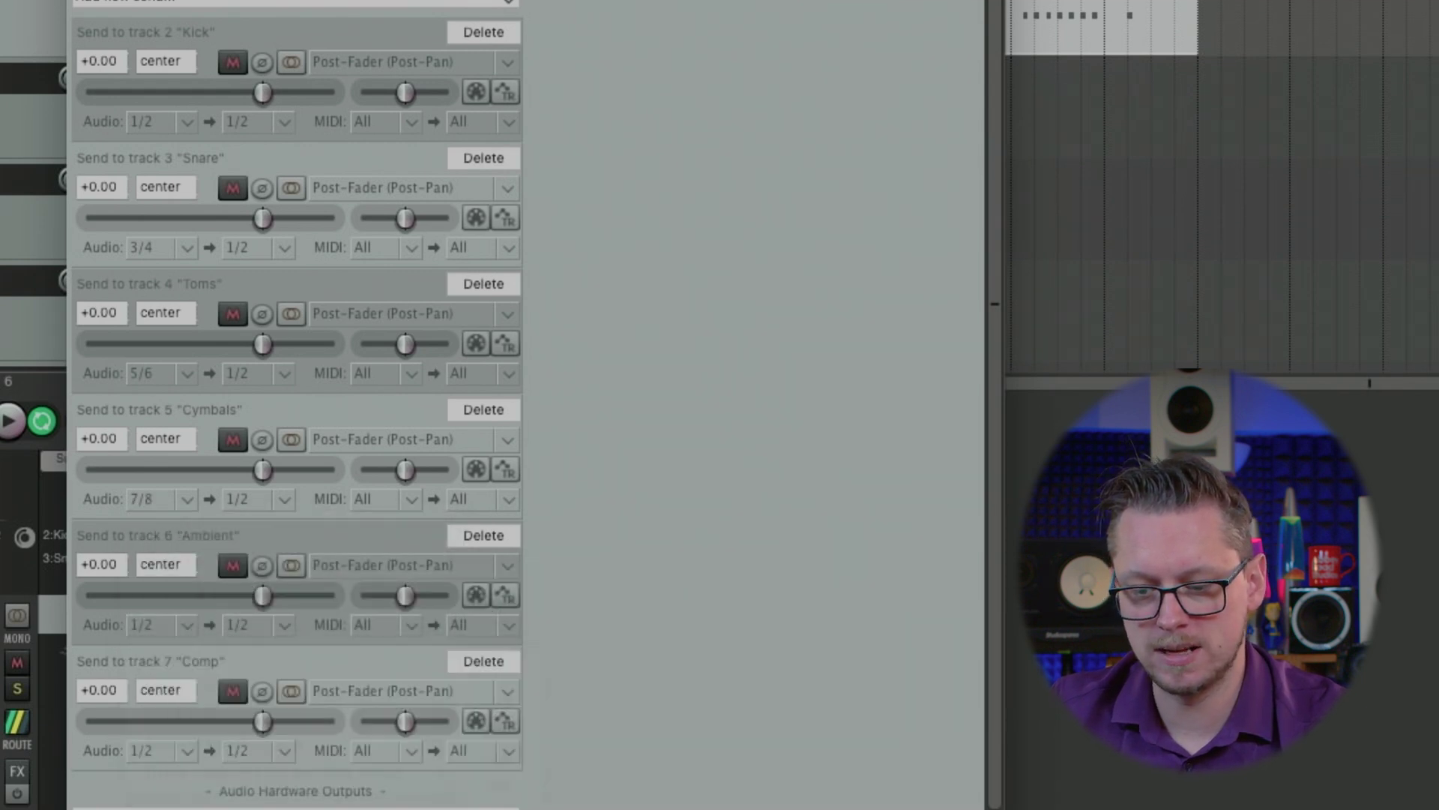
{"action": "left_click", "coordinate": [188, 750]}
{"action": "mouse_move", "coordinate": [300, 809]}
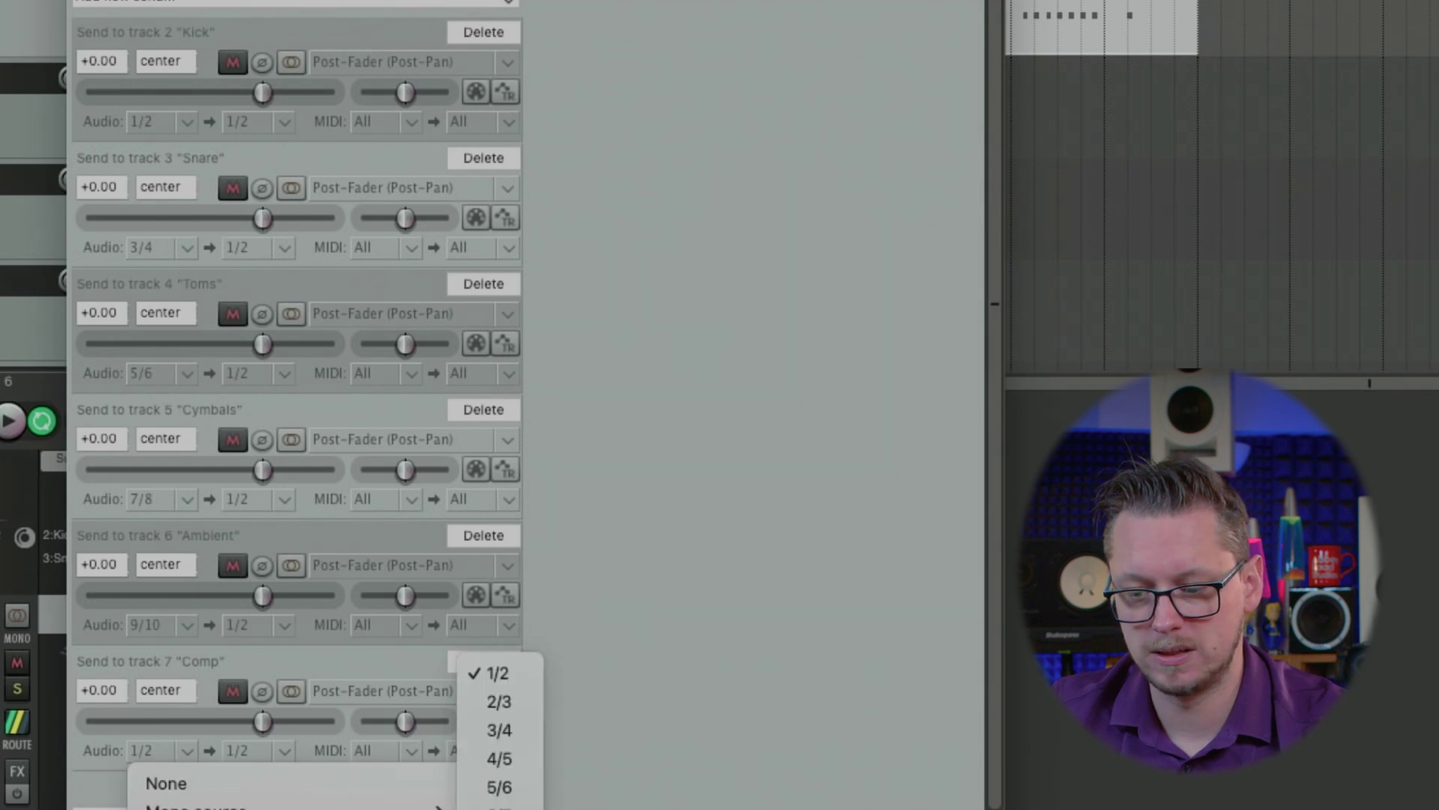
{"action": "left_click", "coordinate": [501, 809]}
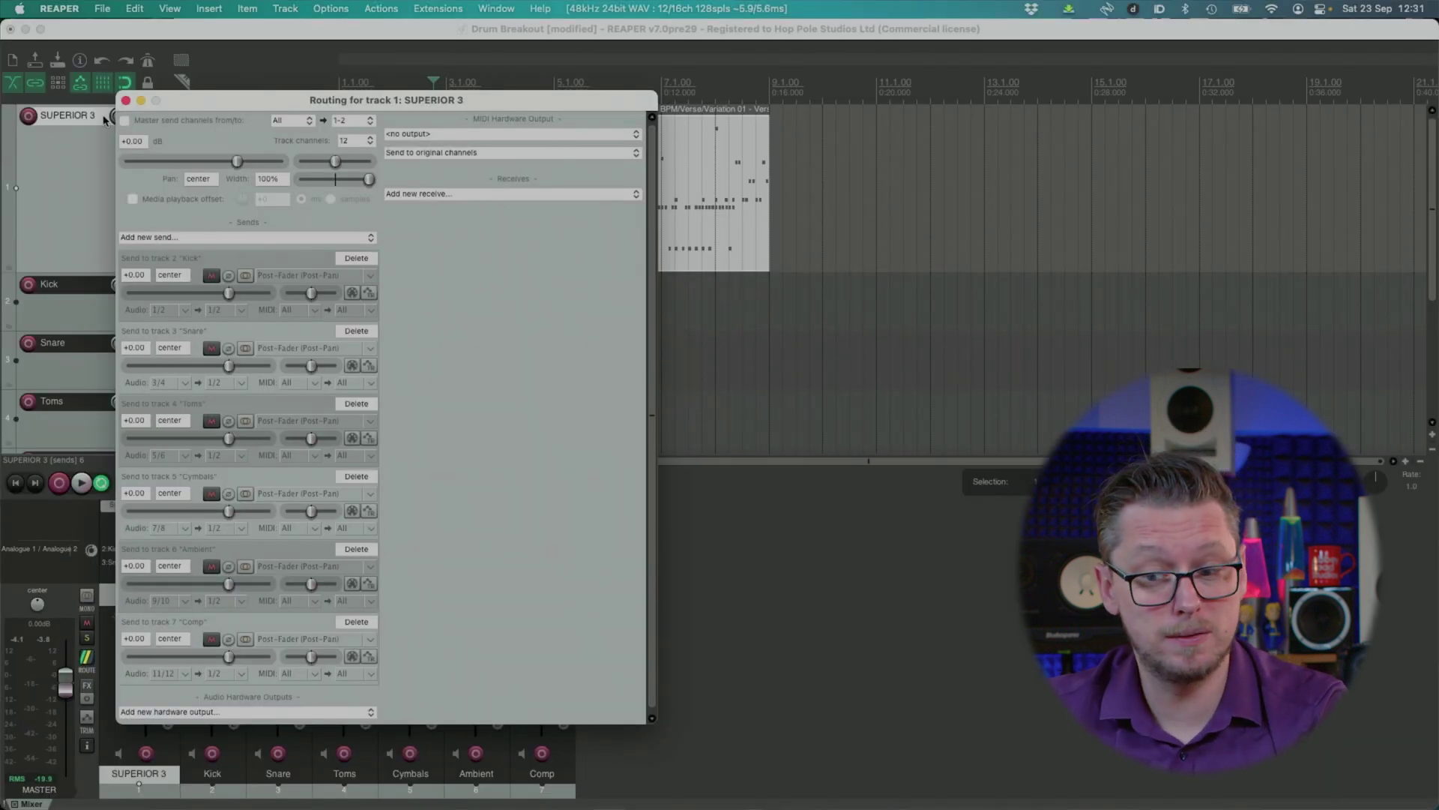
Close the SUPERIOR 3 routing window and play the groove to check the signal on all six drum tracks.
{"action": "left_click", "coordinate": [125, 101]}
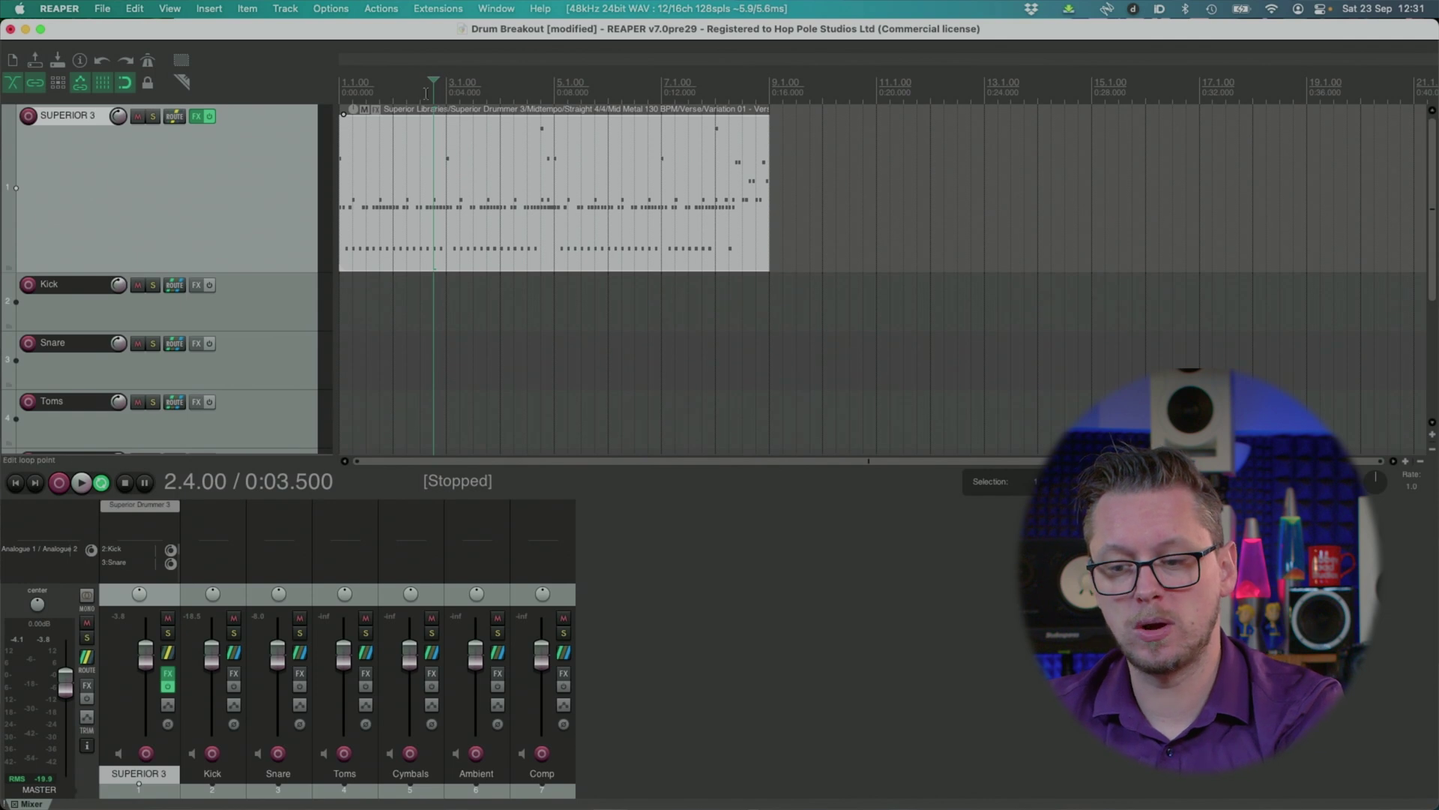
{"action": "key", "text": "space"}
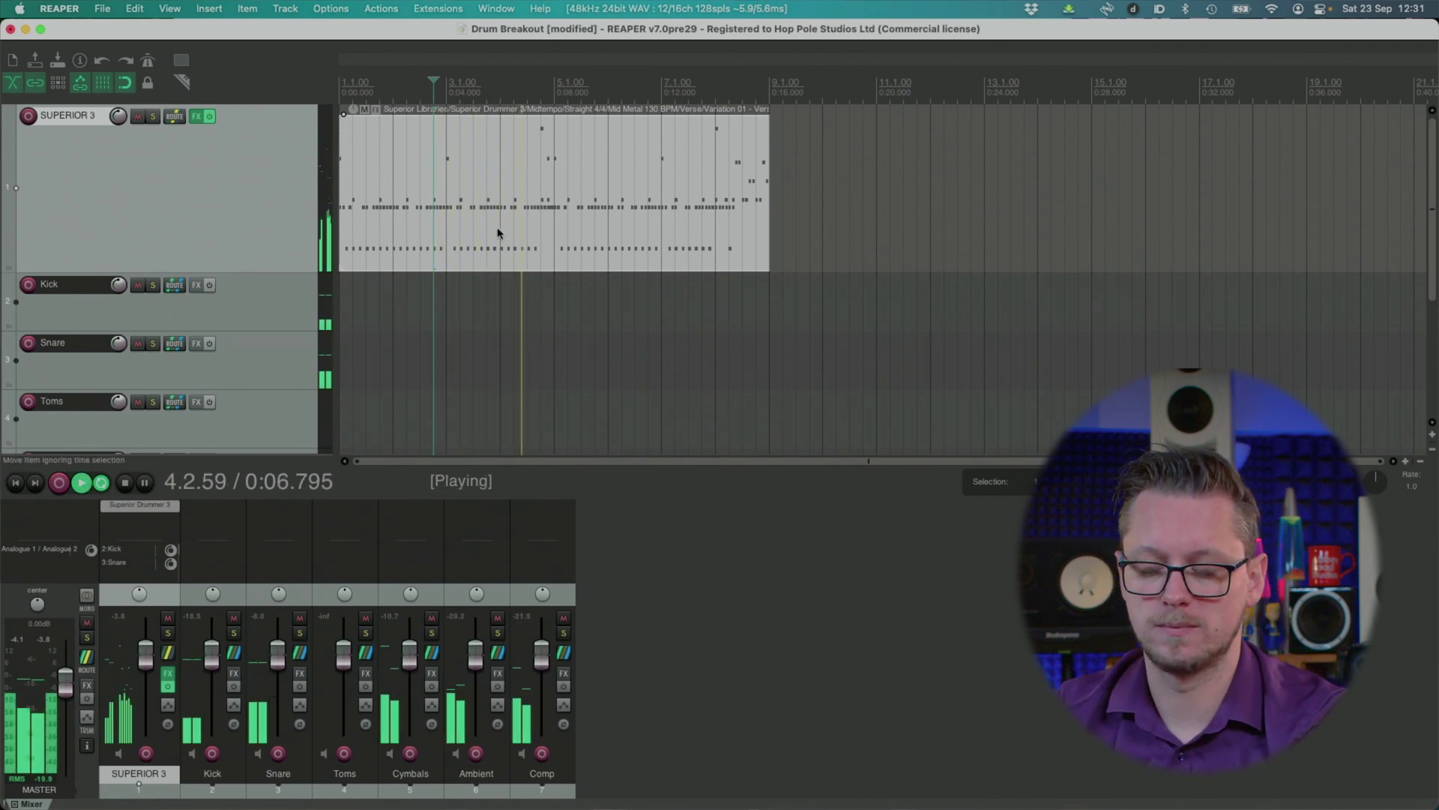
{"action": "key", "text": "space"}
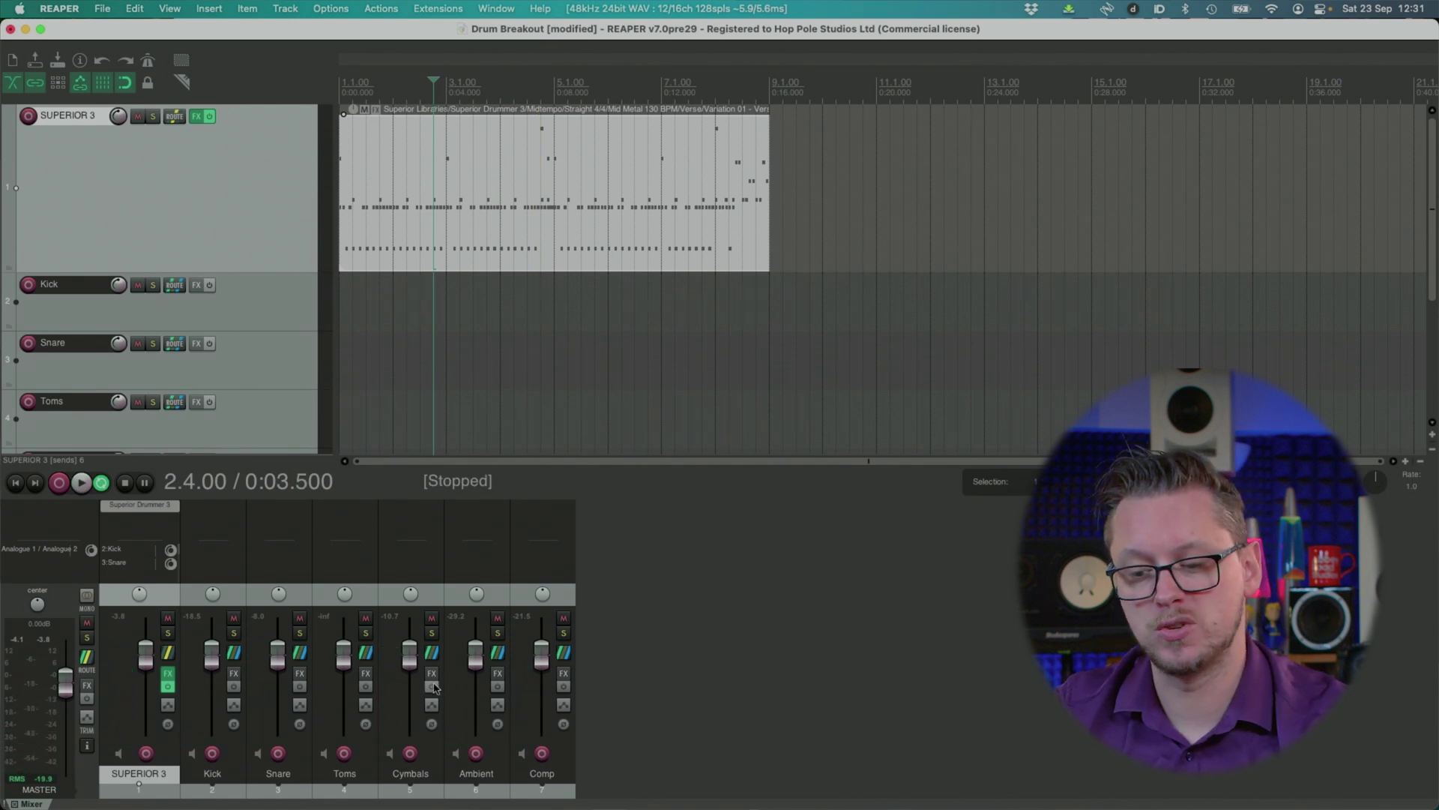
Solo the Cymbals, Ambient and Comp tracks one at a time and play the groove to audition each.
{"action": "left_click", "coordinate": [432, 632]}
{"action": "key", "text": "space"}
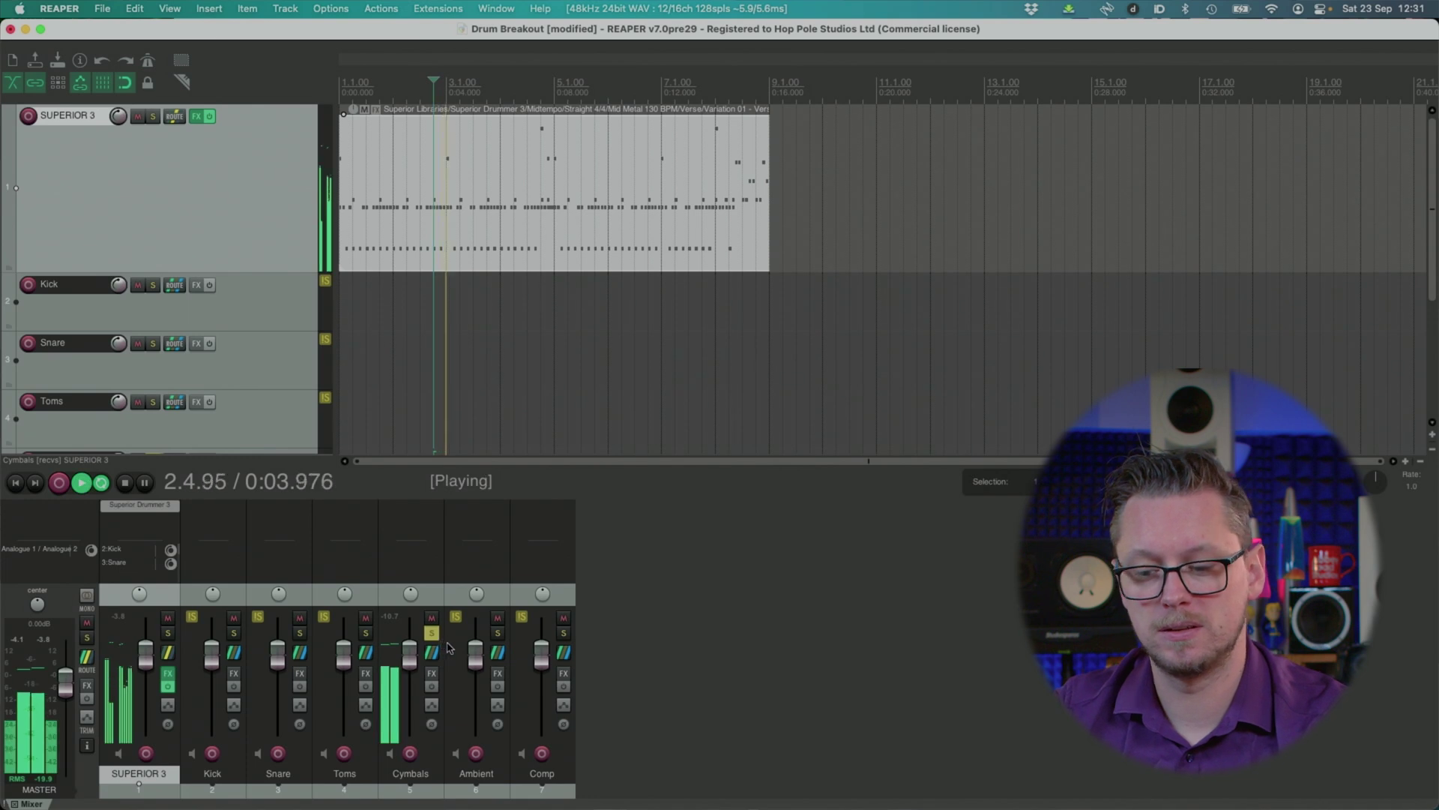
{"action": "key", "text": "space"}
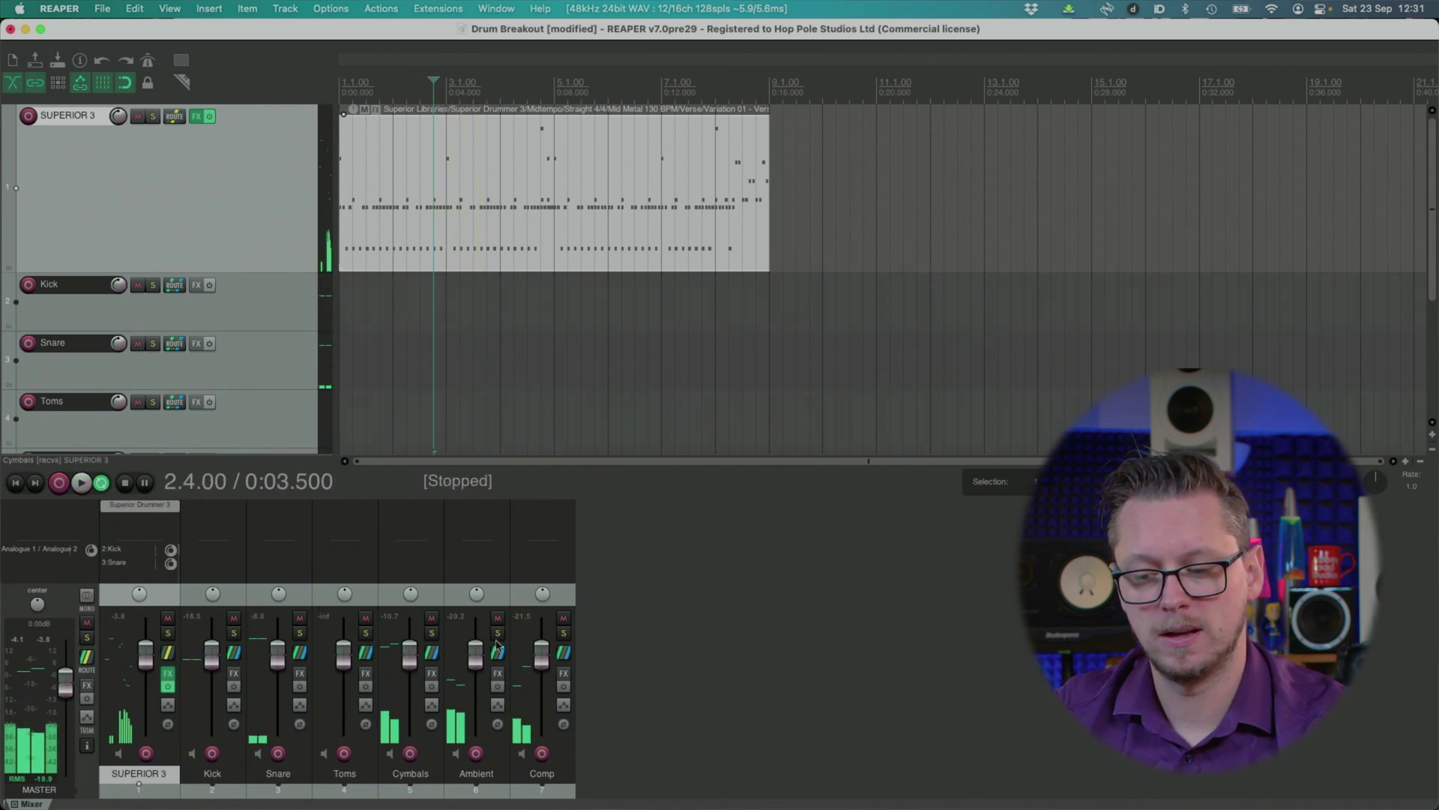
{"action": "left_click", "coordinate": [498, 633]}
{"action": "key", "text": "space"}
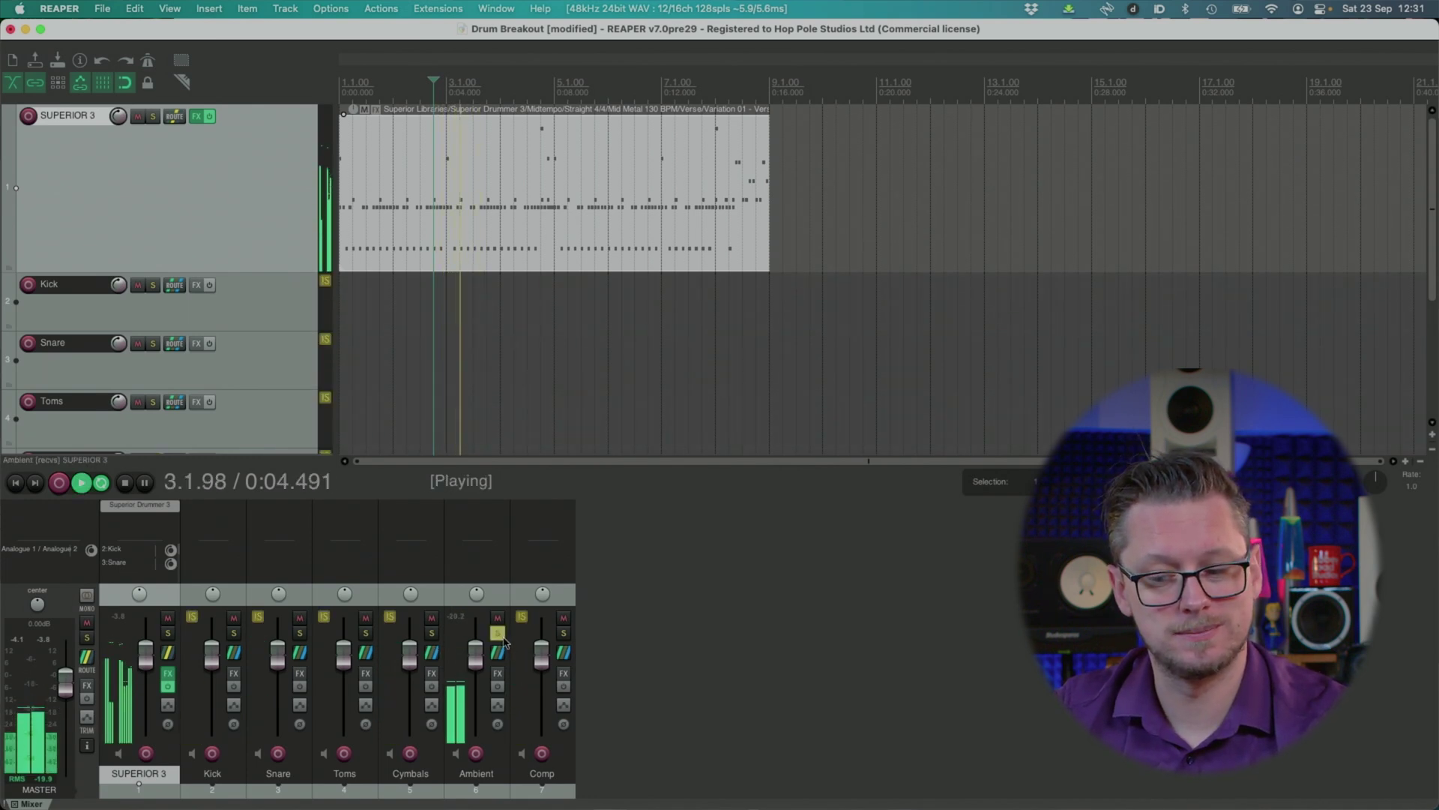
{"action": "left_click", "coordinate": [498, 633]}
{"action": "key", "text": "space"}
{"action": "left_click", "coordinate": [567, 641]}
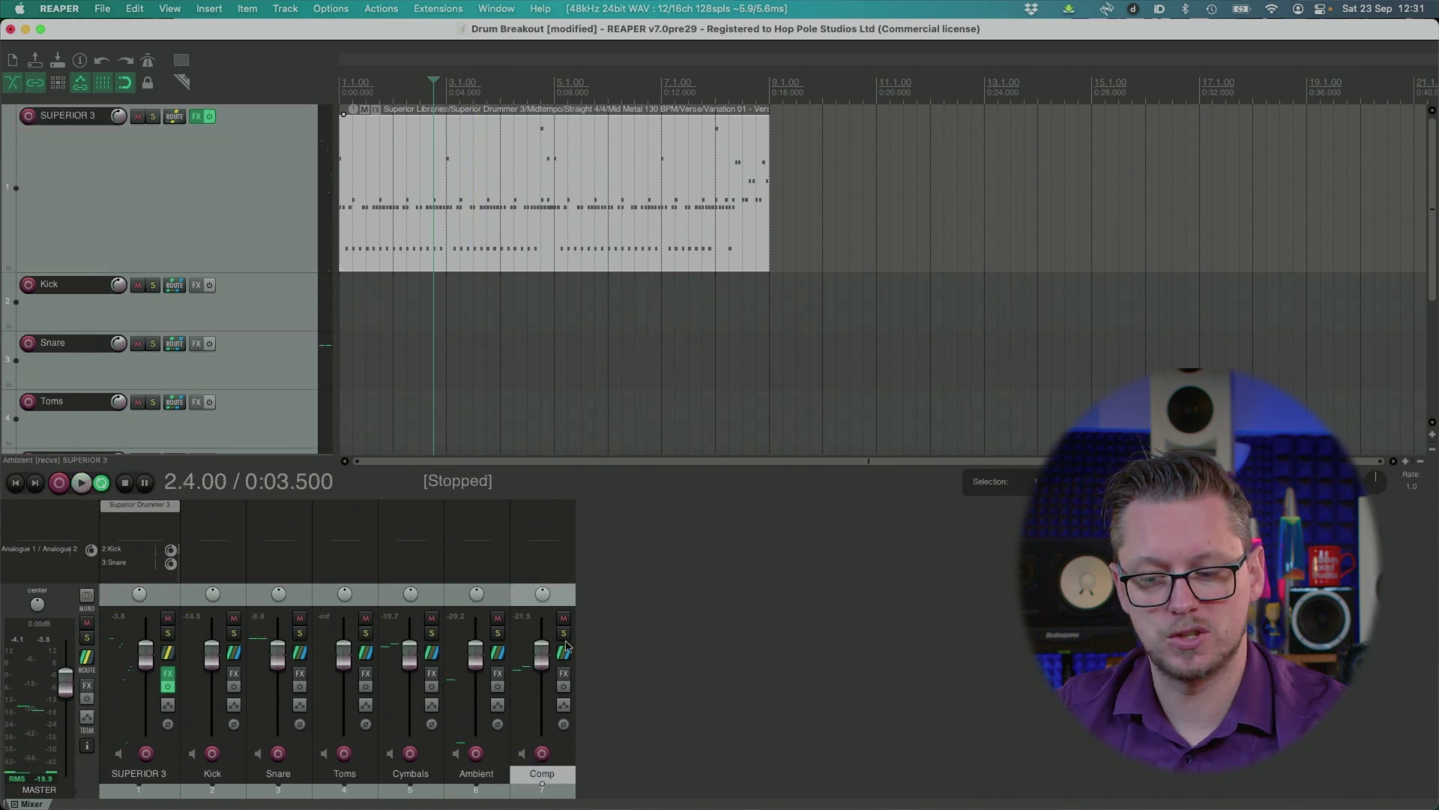
{"action": "key", "text": "space"}
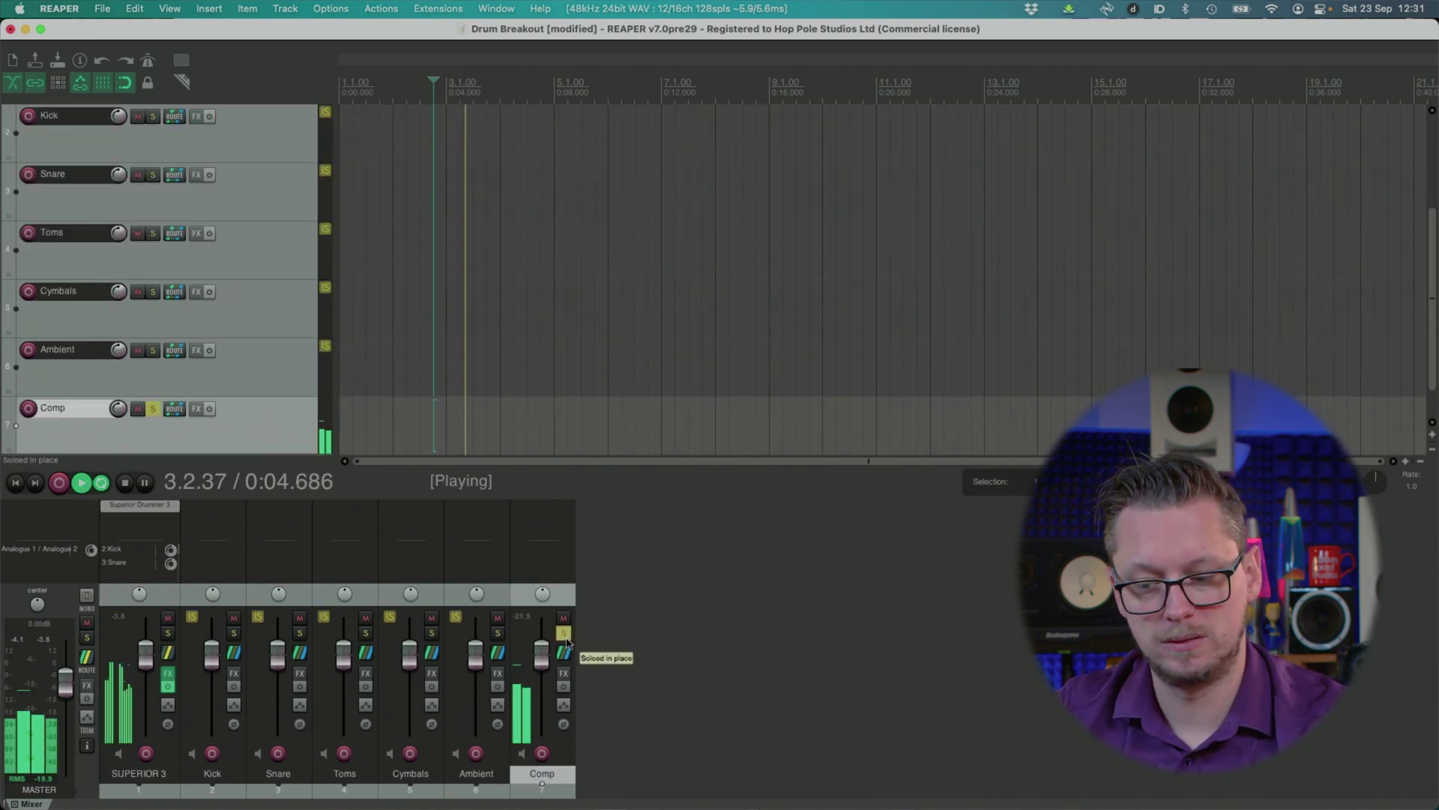
{"action": "key", "text": "space"}
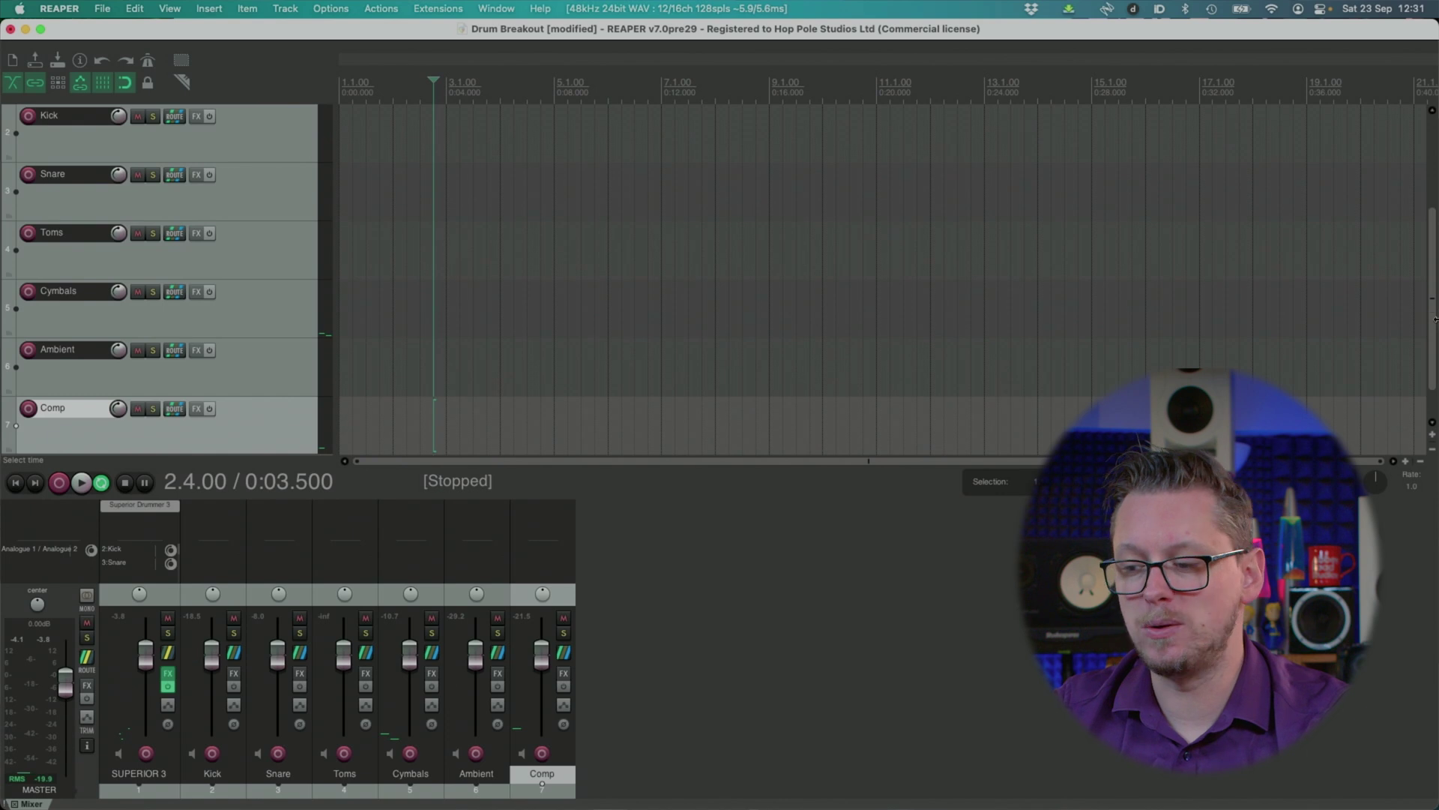
Add a new track named Drums and move it ahead of the SUPERIOR 3 track.
{"action": "scroll", "coordinate": [1435, 320], "scroll_direction": "up", "scroll_amount": 3}
{"action": "left_click_drag", "start_coordinate": [1416, 271], "coordinate": [1427, 231]}
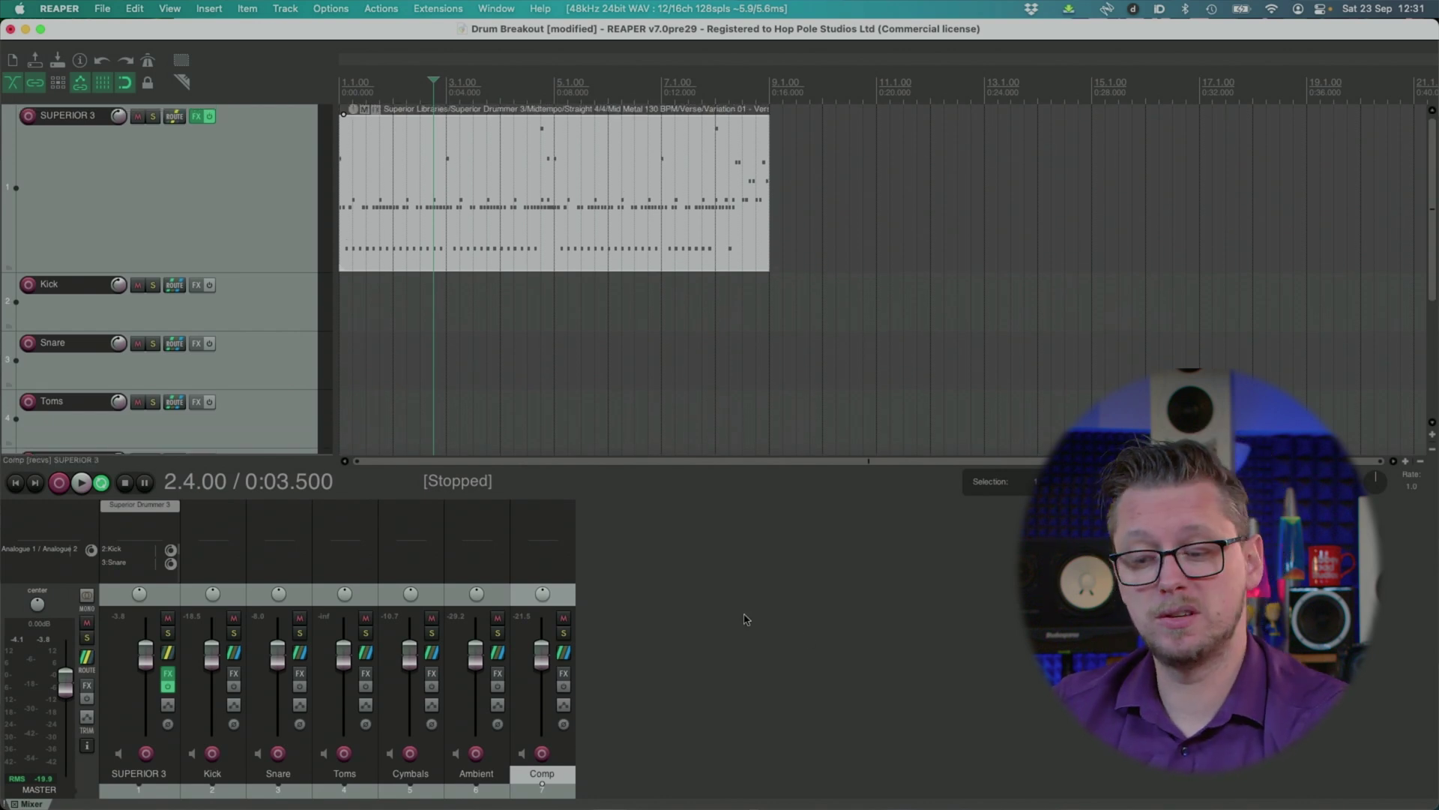
{"action": "double_click", "coordinate": [746, 618]}
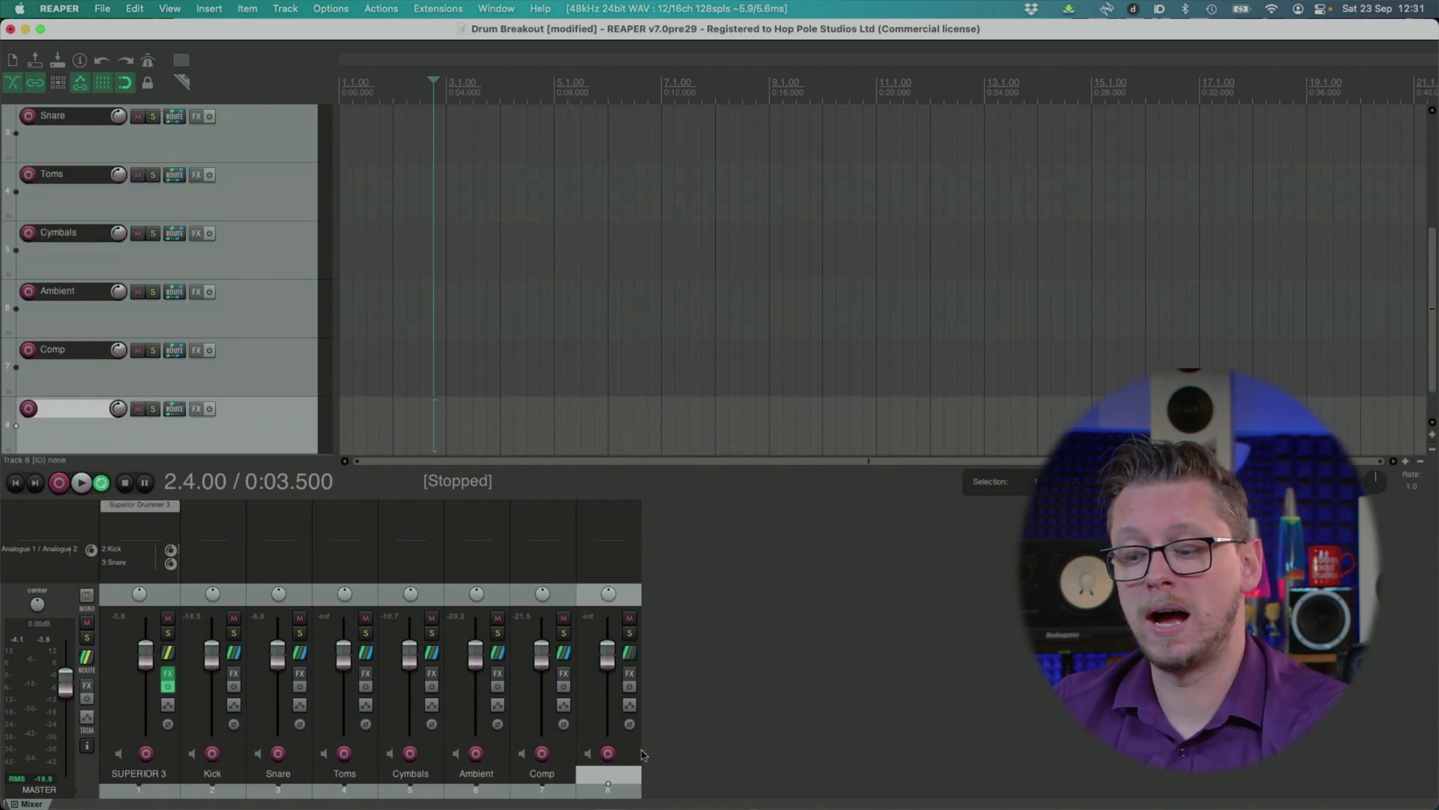
{"action": "double_click", "coordinate": [627, 774]}
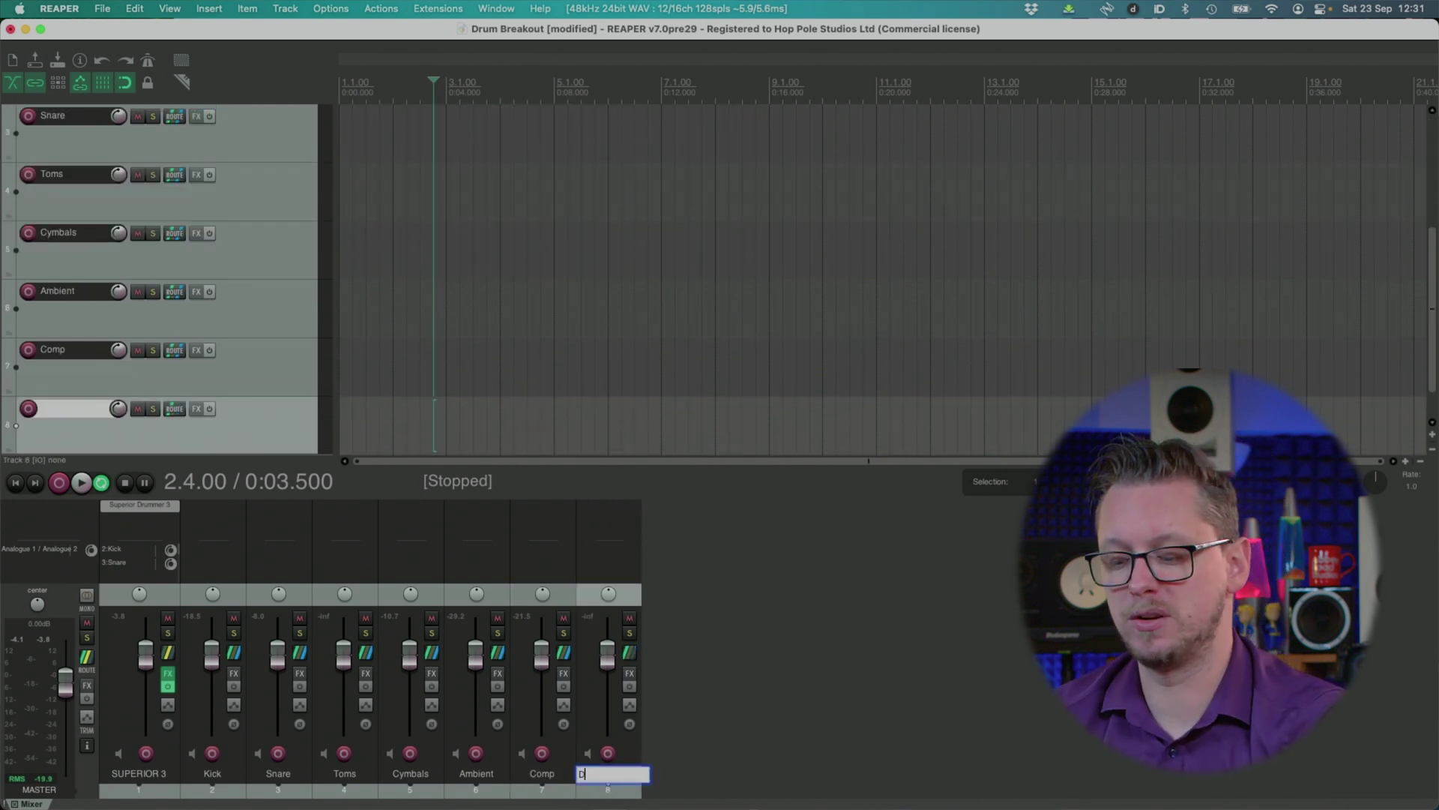
{"action": "type", "text": "Drums"}
{"action": "key", "text": "Return"}
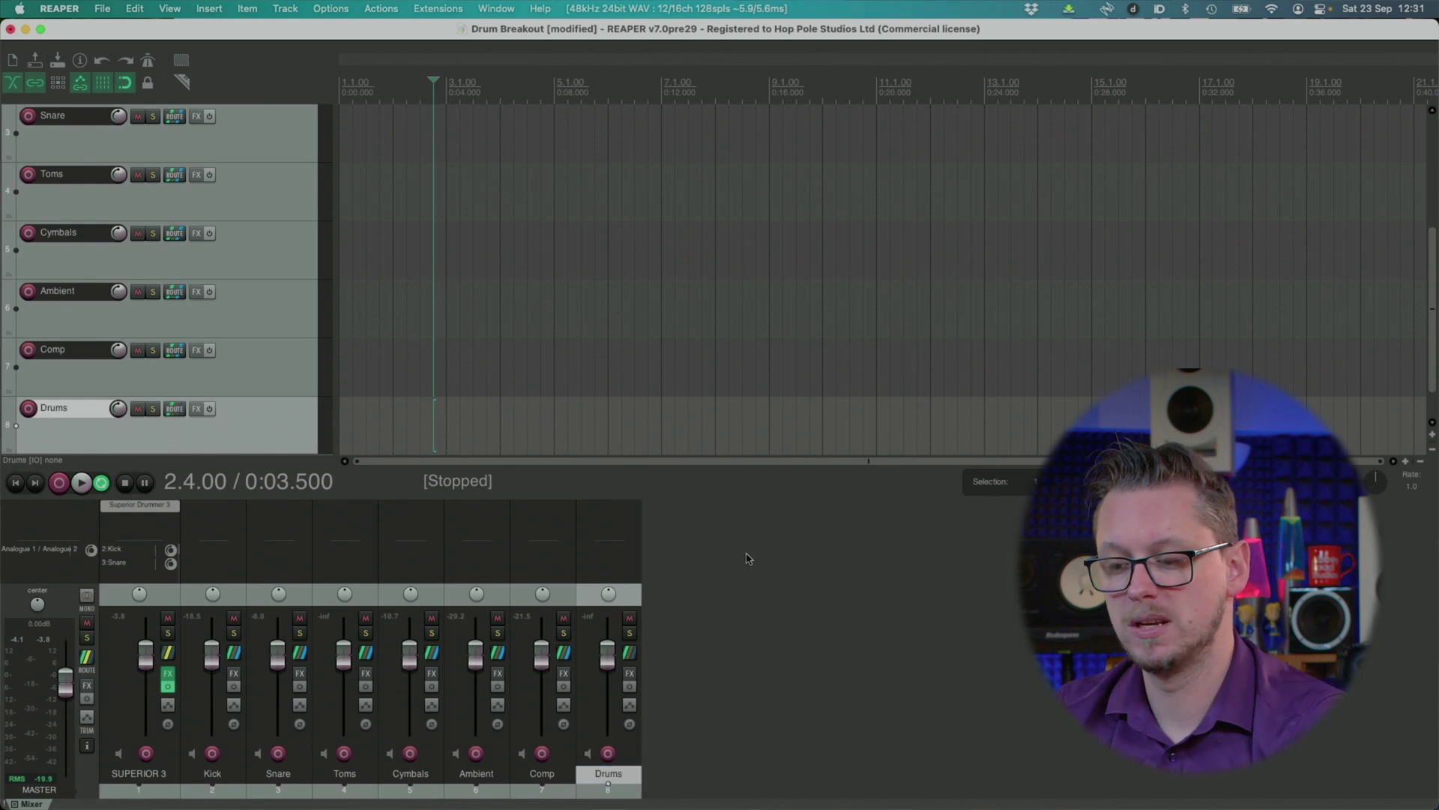
{"action": "left_click_drag", "start_coordinate": [639, 596], "coordinate": [92, 598]}
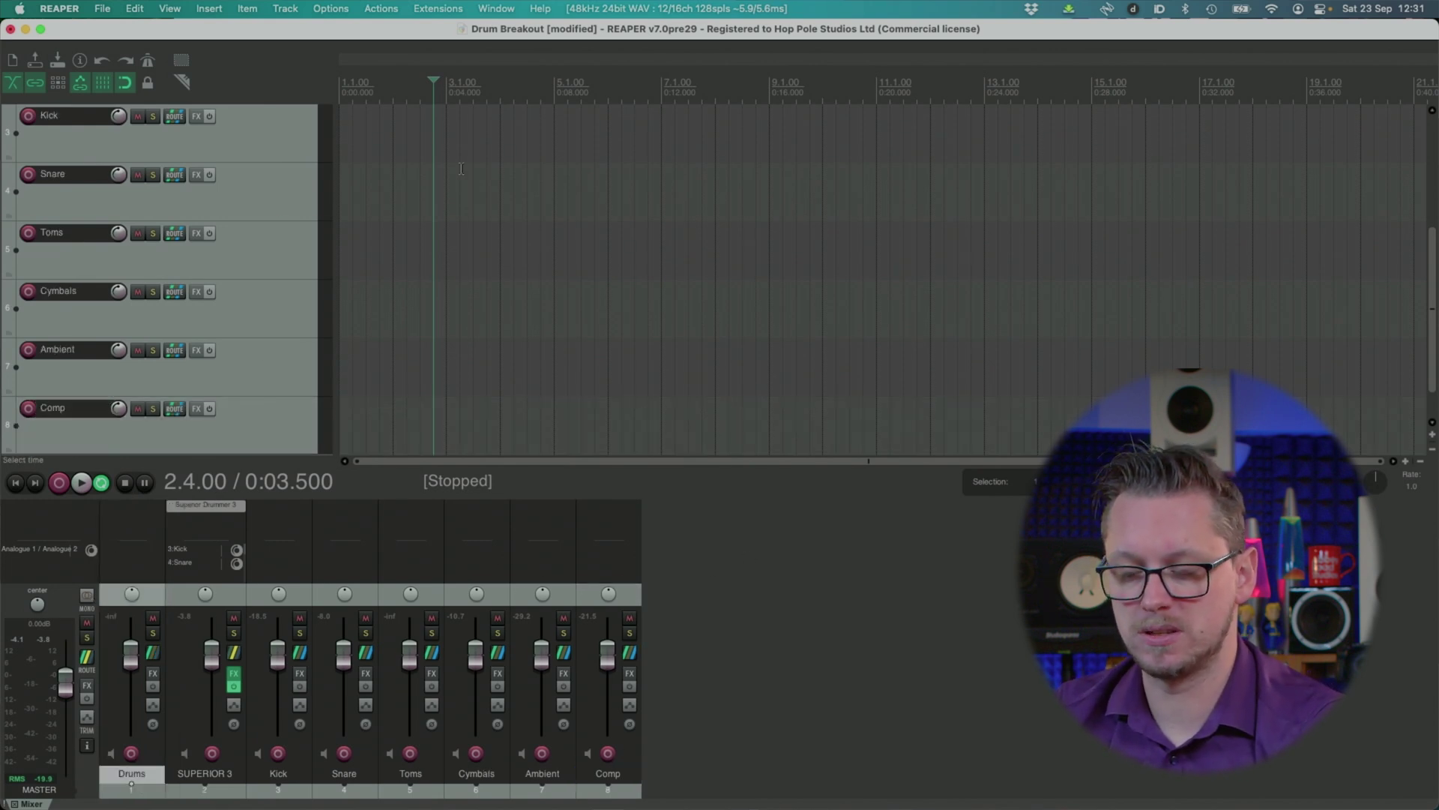
Select the tracks from SUPERIOR 3 through Comp and nest them inside the Drums track as a folder.
{"action": "scroll", "coordinate": [1415, 288], "scroll_direction": "up", "scroll_amount": 3}
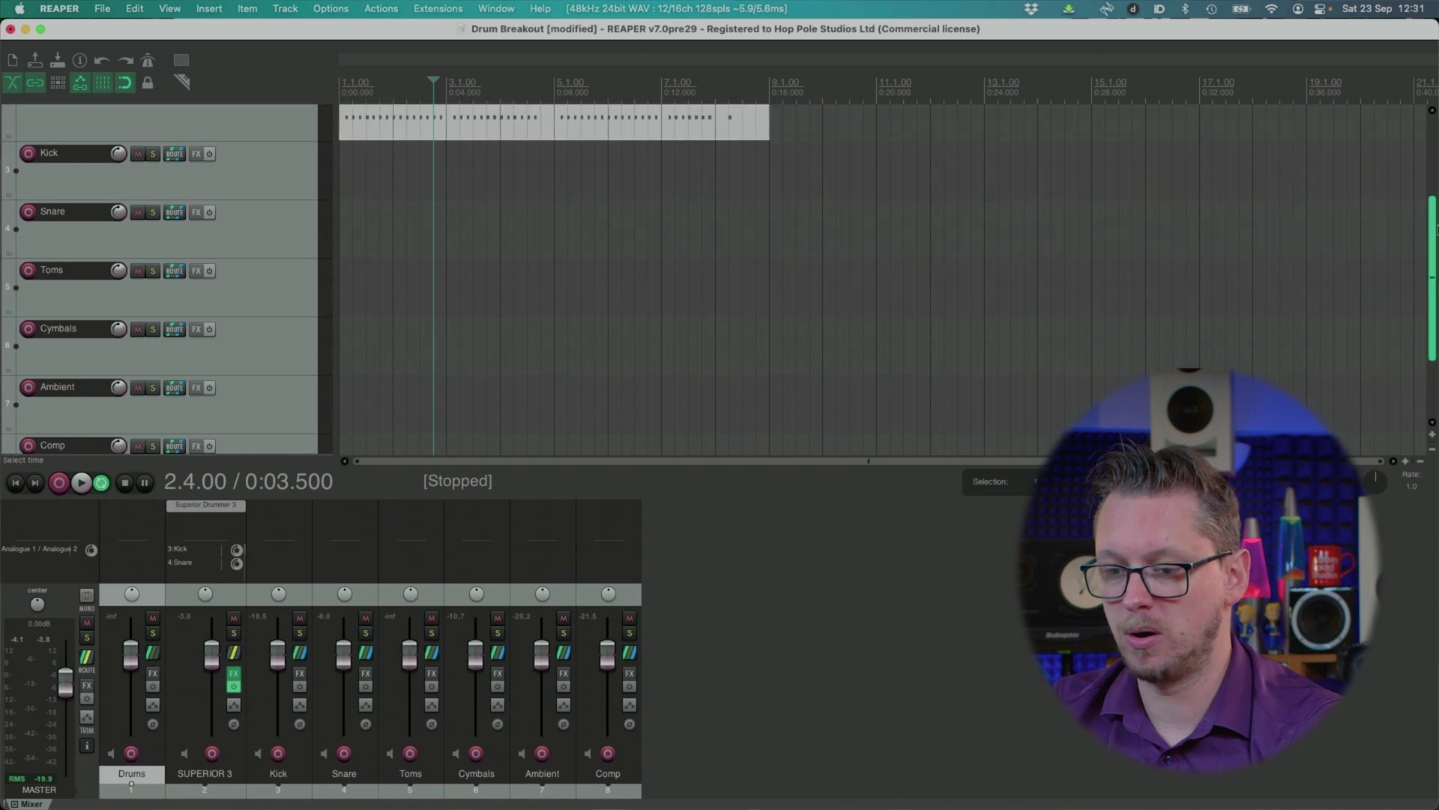
{"action": "left_click", "coordinate": [710, 211]}
{"action": "left_click_drag", "start_coordinate": [1431, 251], "coordinate": [1432, 192]}
{"action": "left_click", "coordinate": [290, 393], "text": "shift"}
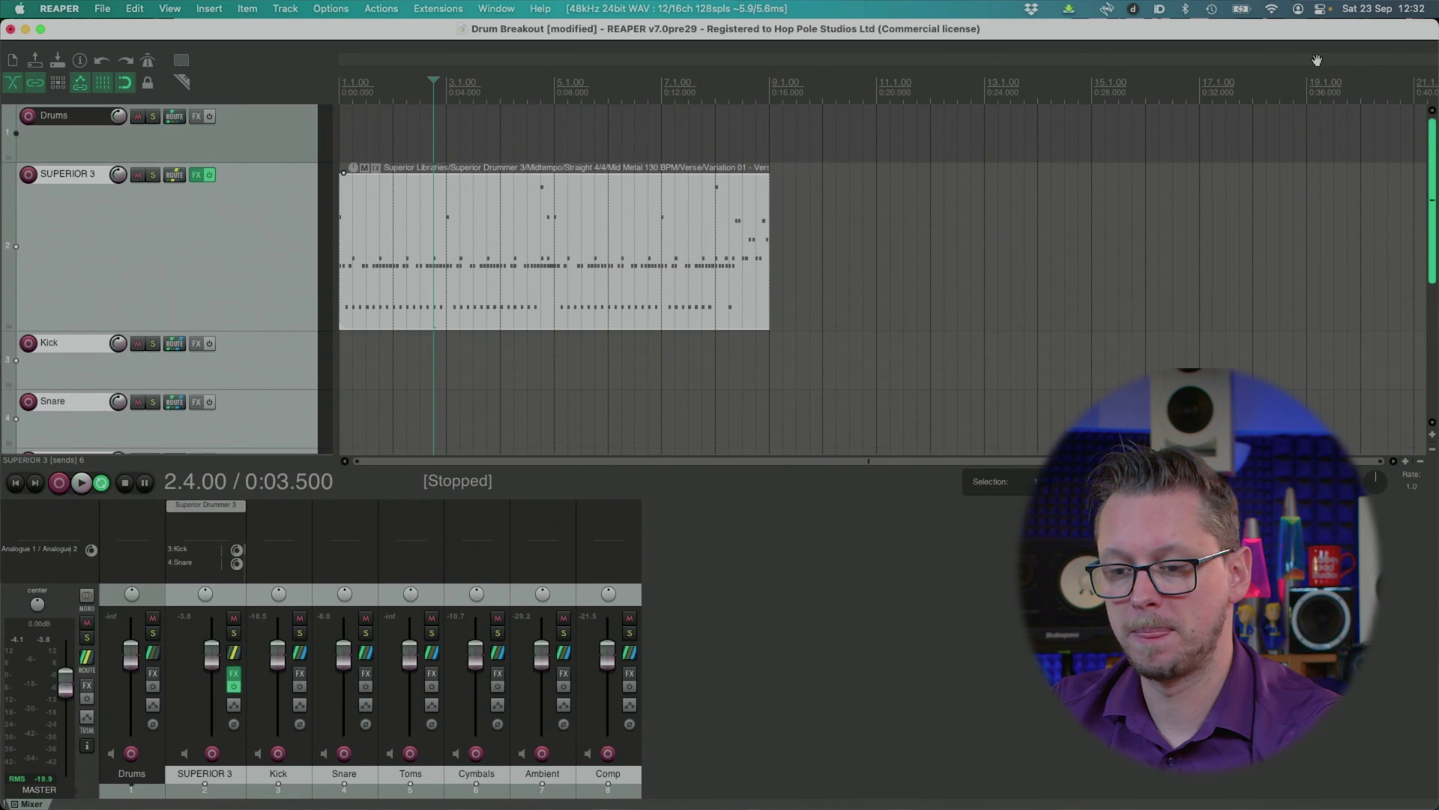
{"action": "left_click_drag", "start_coordinate": [242, 177], "coordinate": [34, 137]}
Play the groove with and without the Drums folder soloed to check the combined drum signal.
{"action": "key", "text": "space"}
{"action": "left_click", "coordinate": [271, 124]}
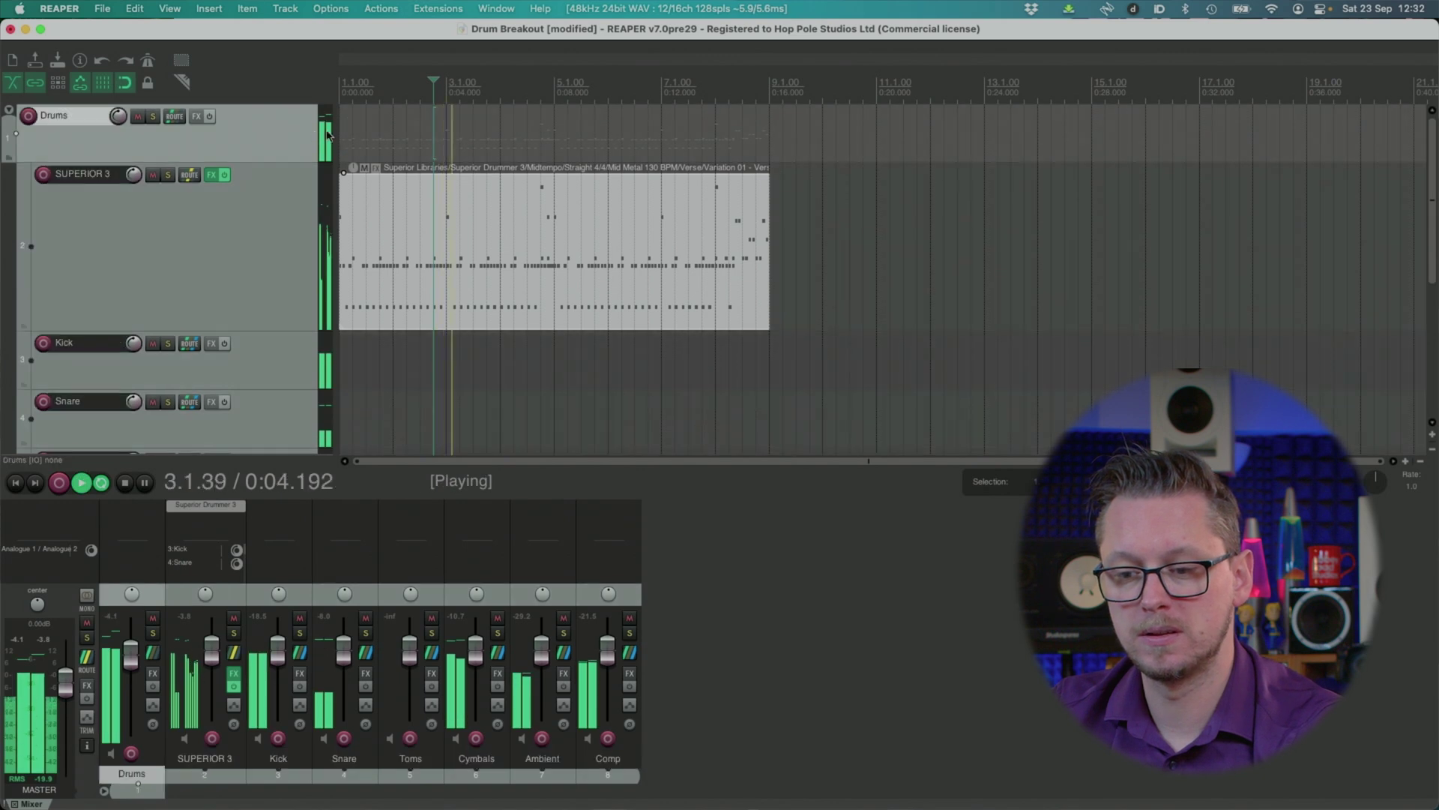
{"action": "key", "text": "space"}
{"action": "left_click", "coordinate": [153, 117]}
{"action": "key", "text": "space"}
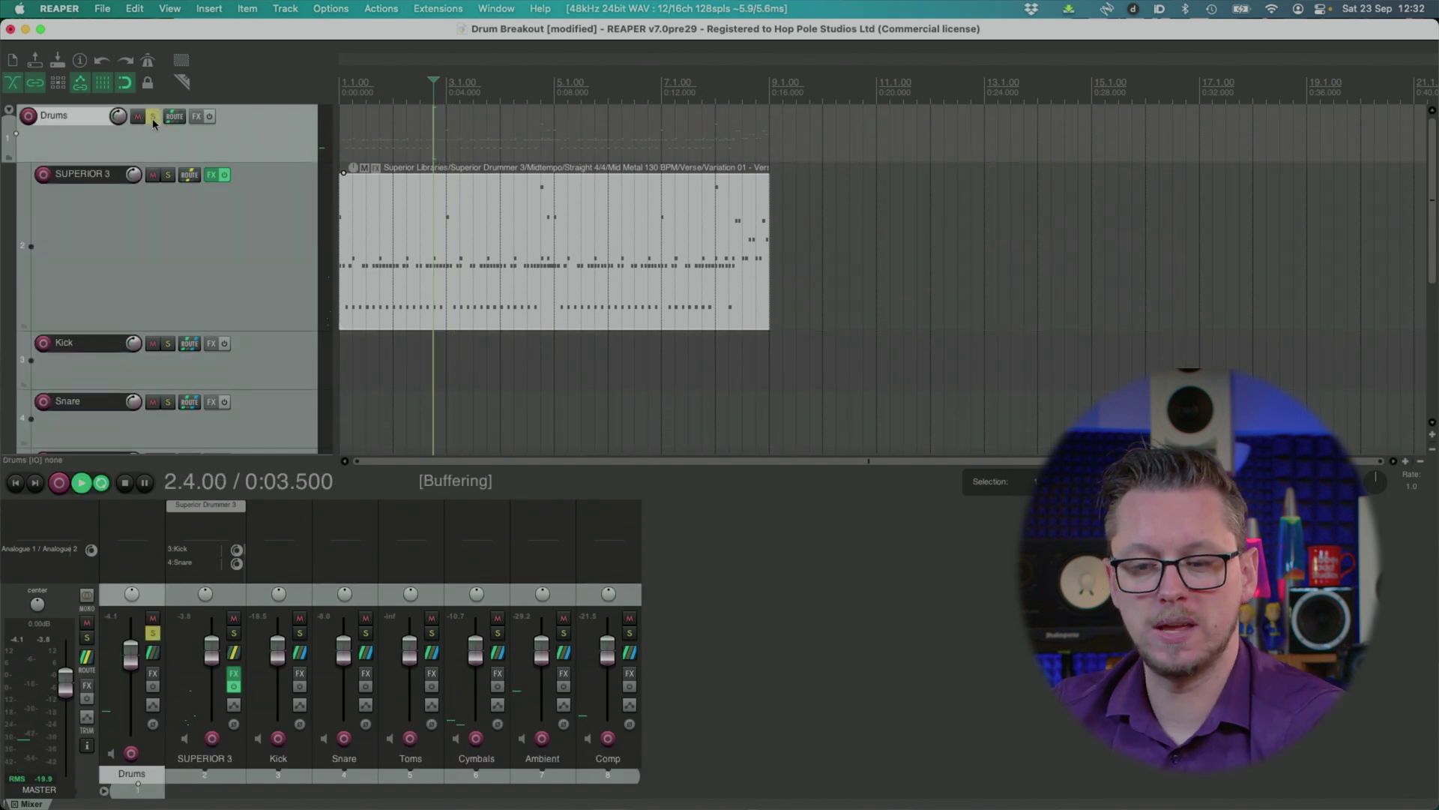
{"action": "key", "text": "space"}
{"action": "left_click", "coordinate": [153, 117]}
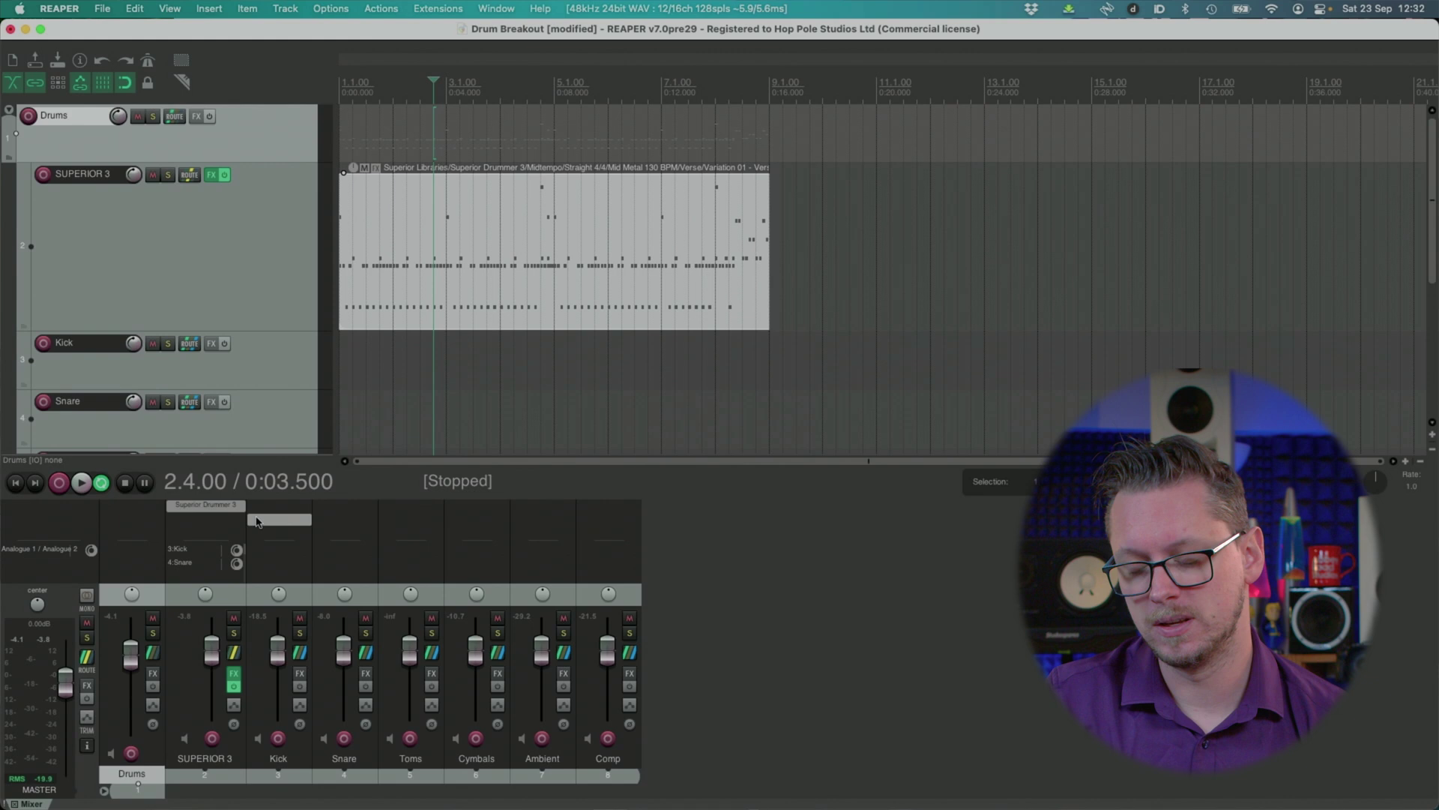
Open Superior Drummer 3 and examine its mixer's mic and bus output routing, the Racktom 1 EQ and the drum kit view.
{"action": "left_click", "coordinate": [224, 507]}
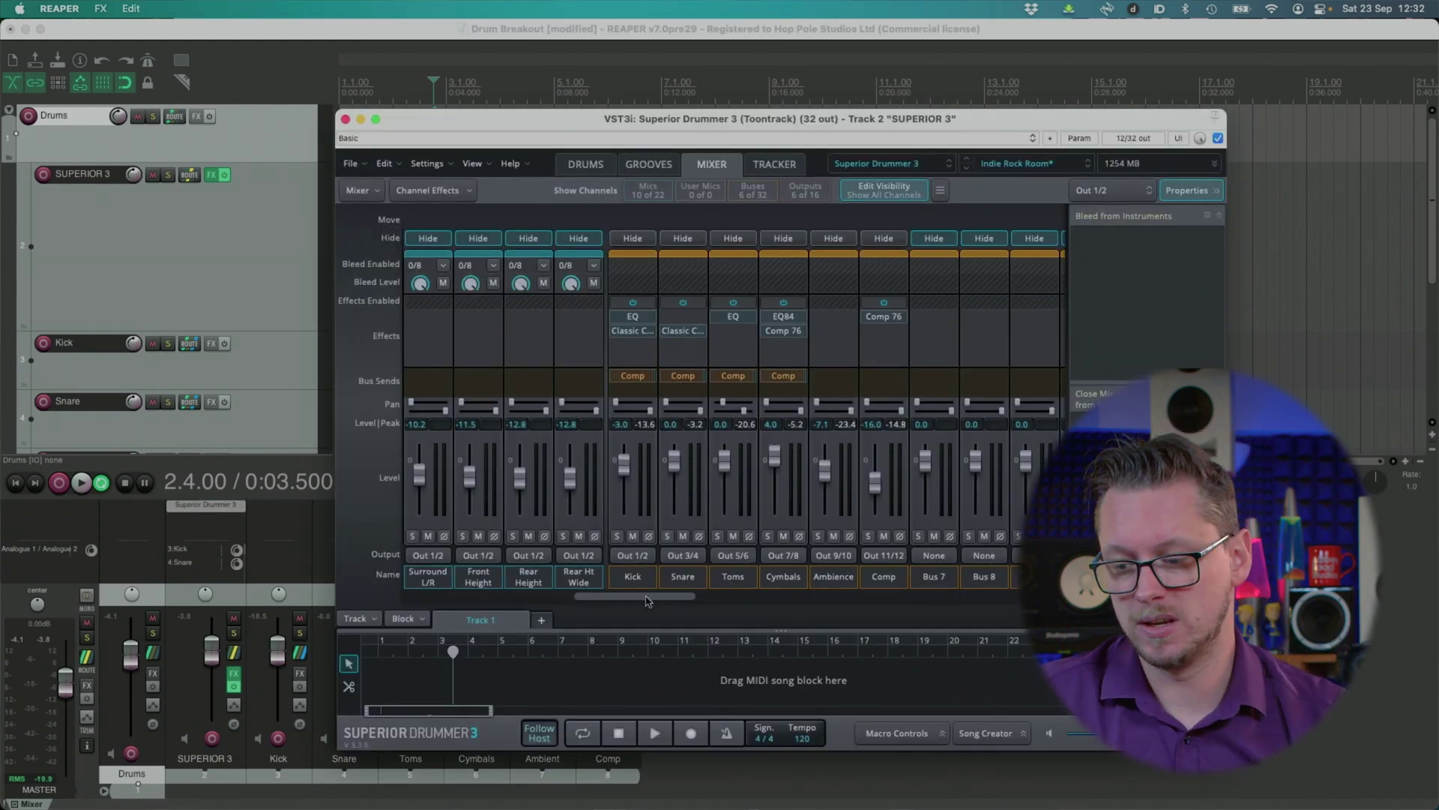
{"action": "left_click_drag", "start_coordinate": [585, 596], "coordinate": [460, 574]}
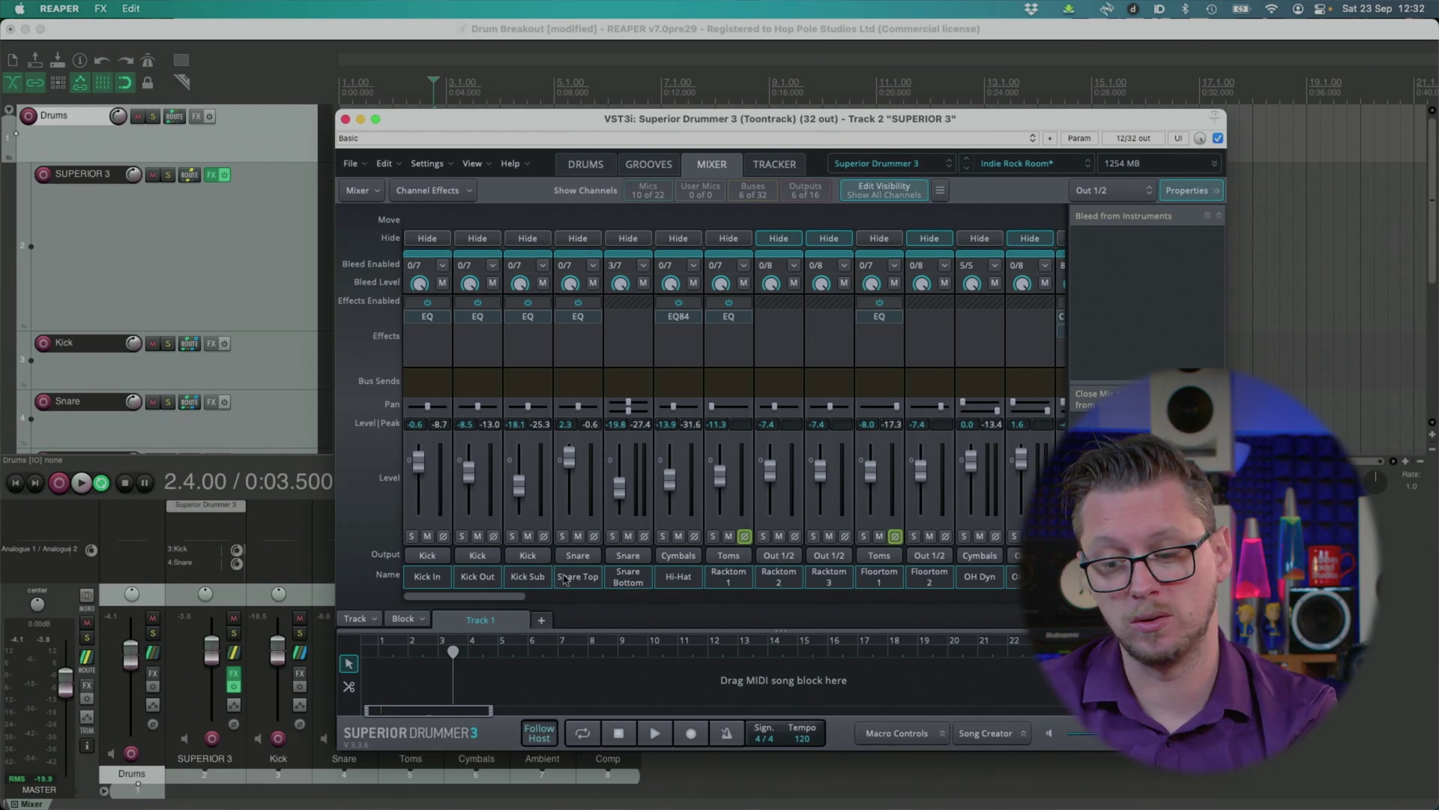
{"action": "left_click", "coordinate": [428, 556]}
{"action": "scroll", "coordinate": [501, 588], "scroll_direction": "left", "scroll_amount": 2}
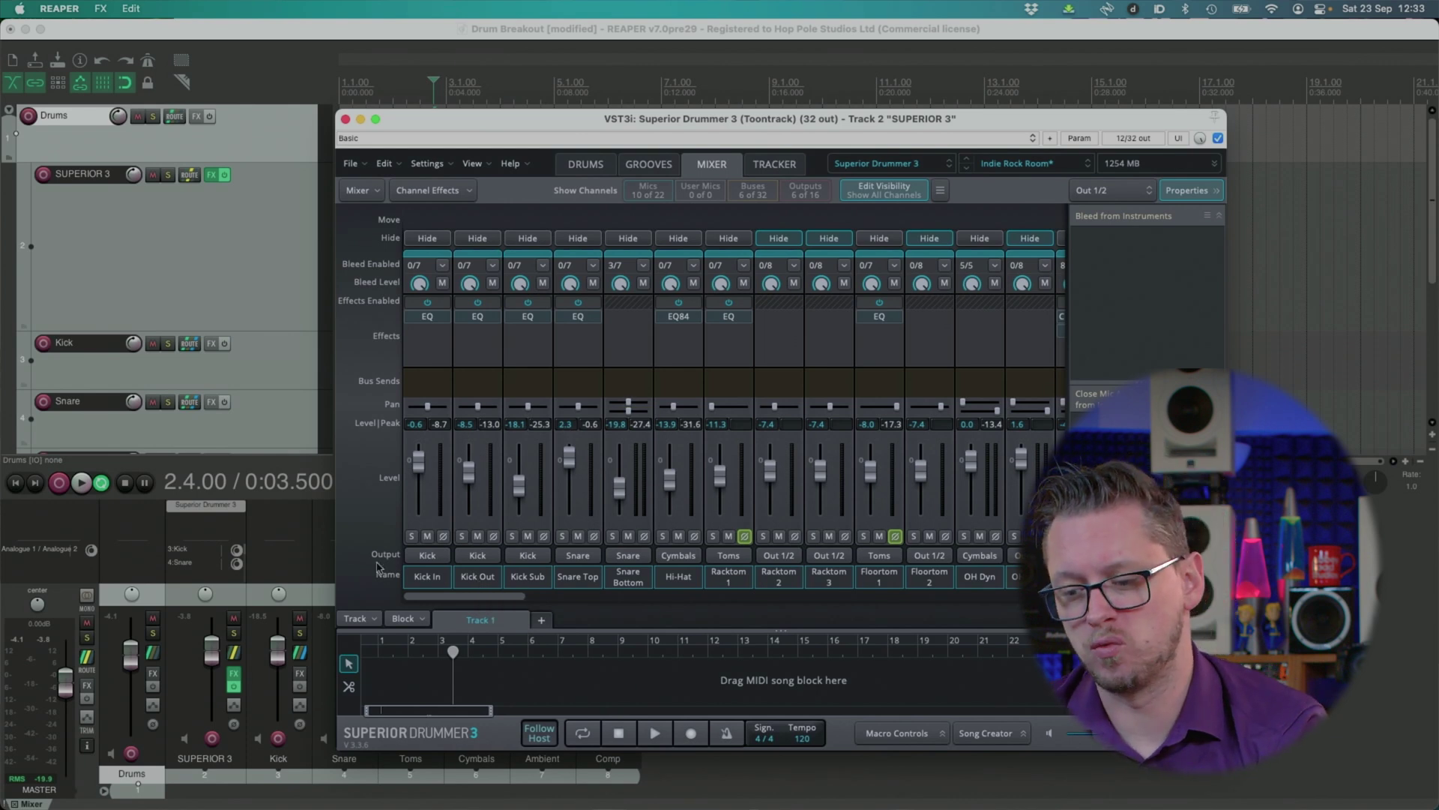
{"action": "left_click_drag", "start_coordinate": [486, 602], "coordinate": [577, 611]}
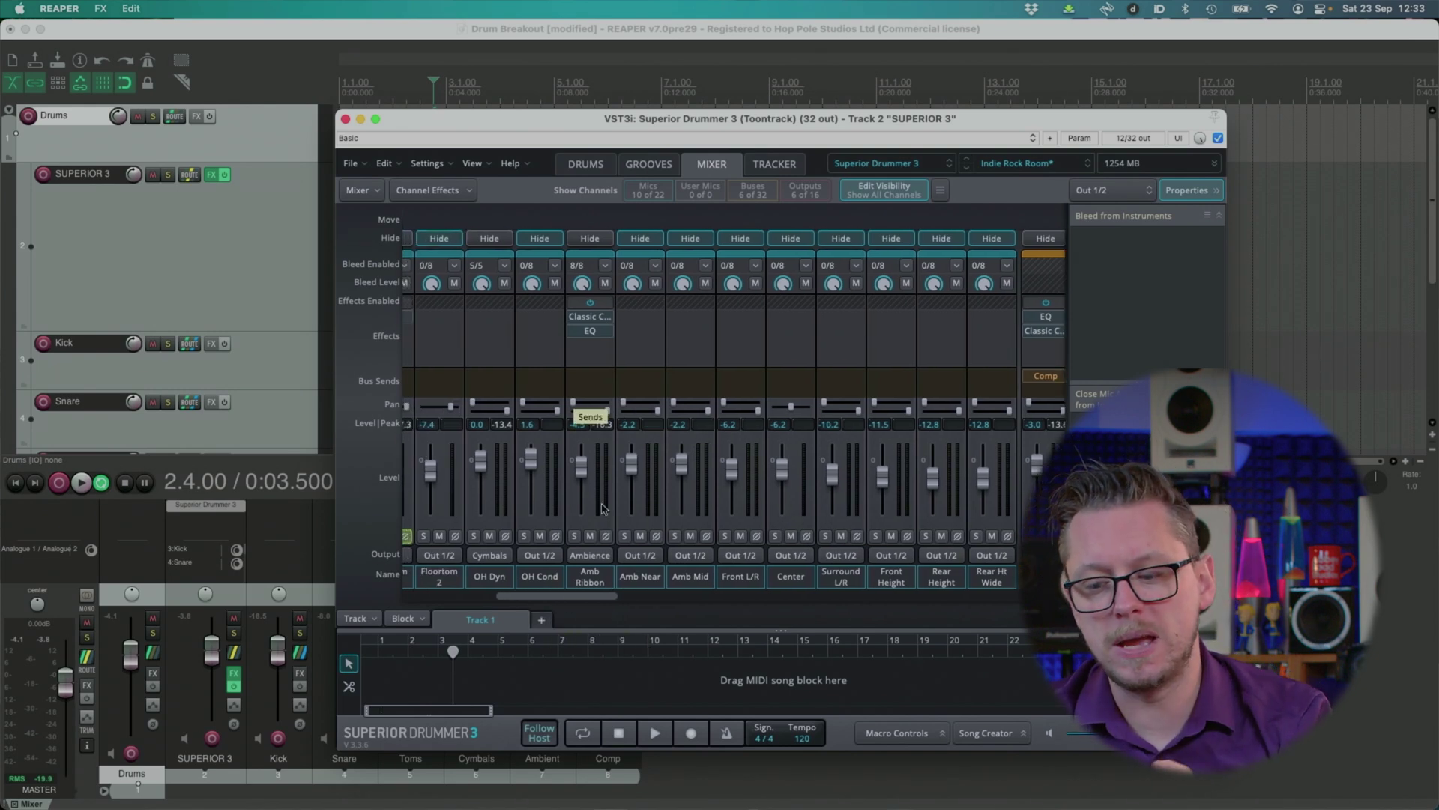
{"action": "left_click_drag", "start_coordinate": [544, 601], "coordinate": [458, 604]}
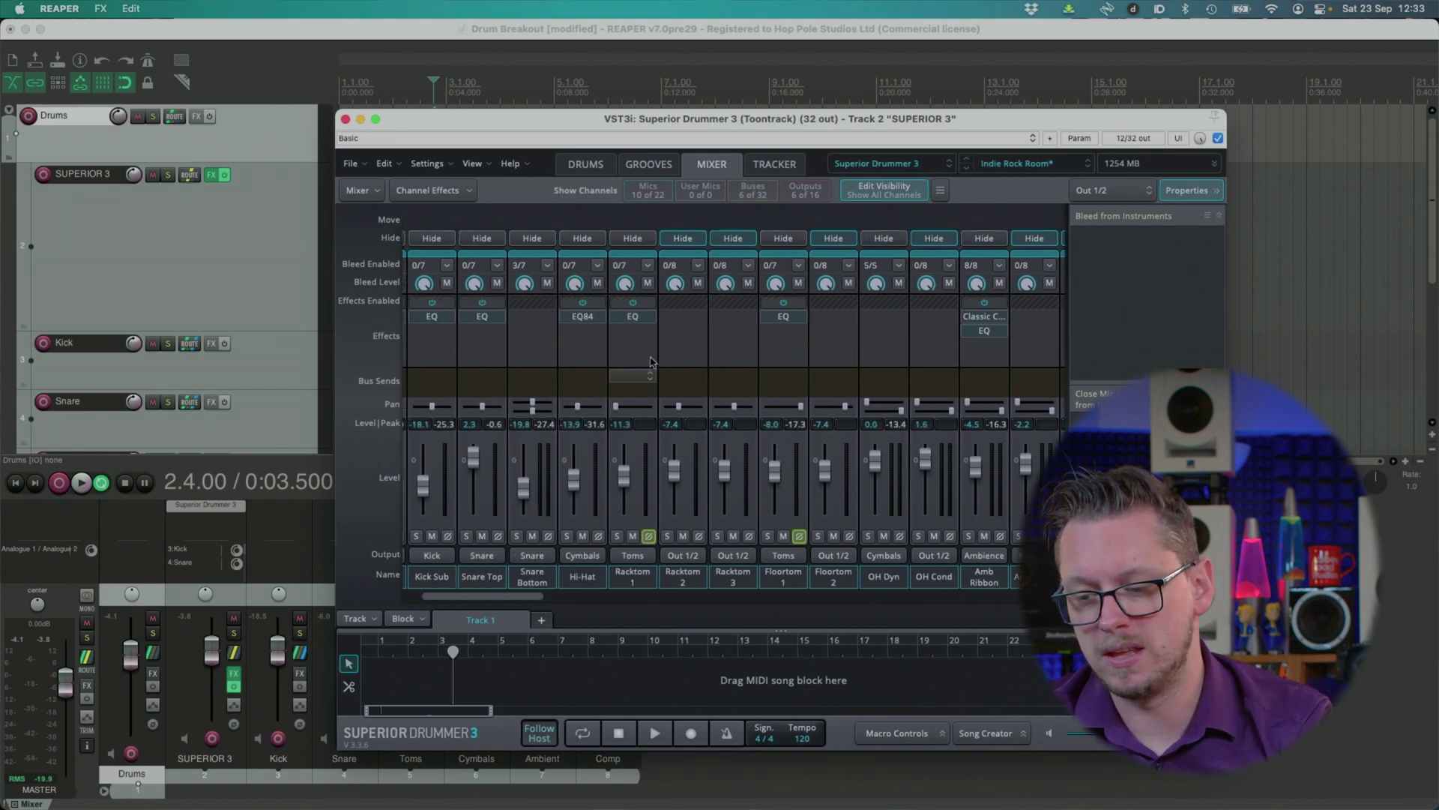
{"action": "left_click", "coordinate": [633, 316]}
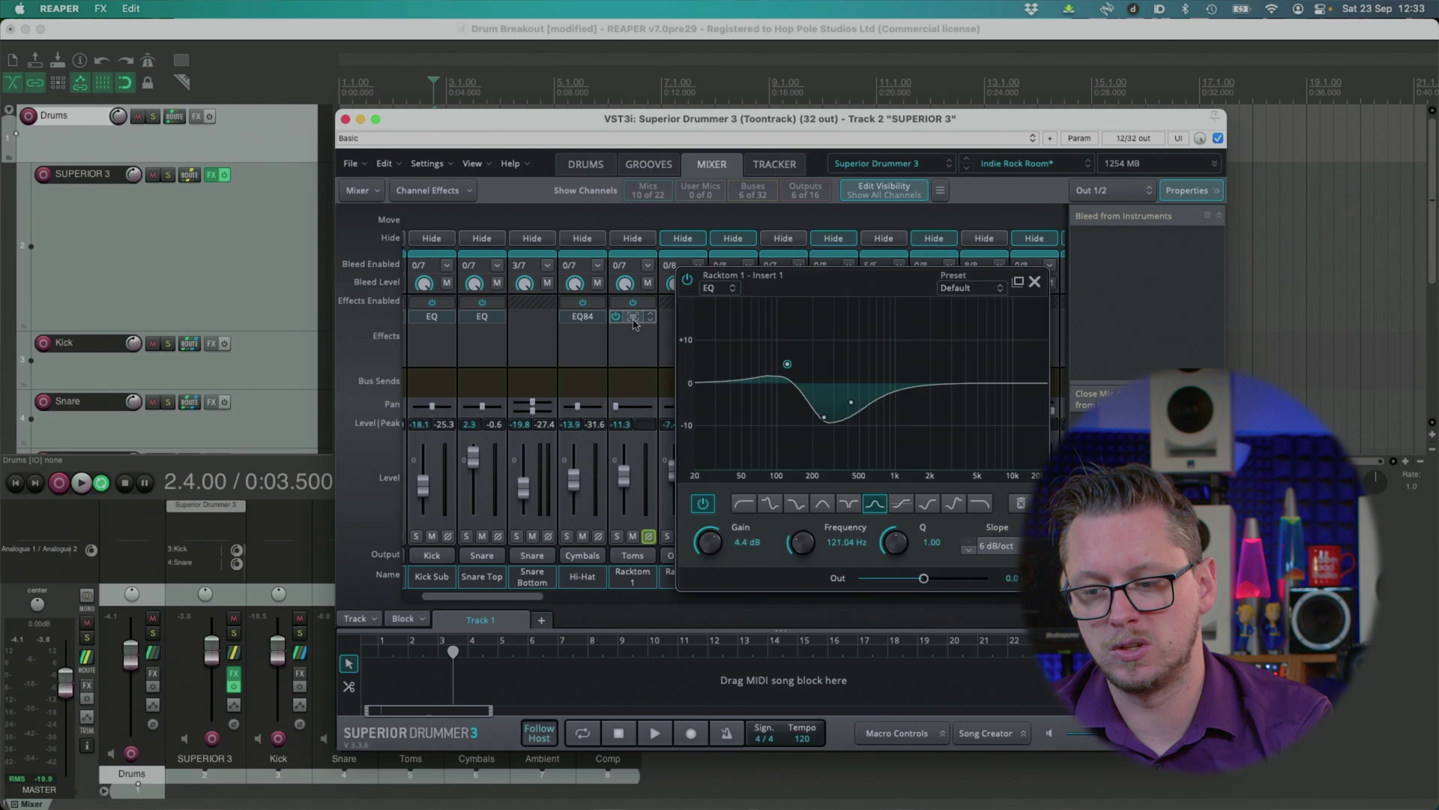
{"action": "left_click", "coordinate": [1035, 281]}
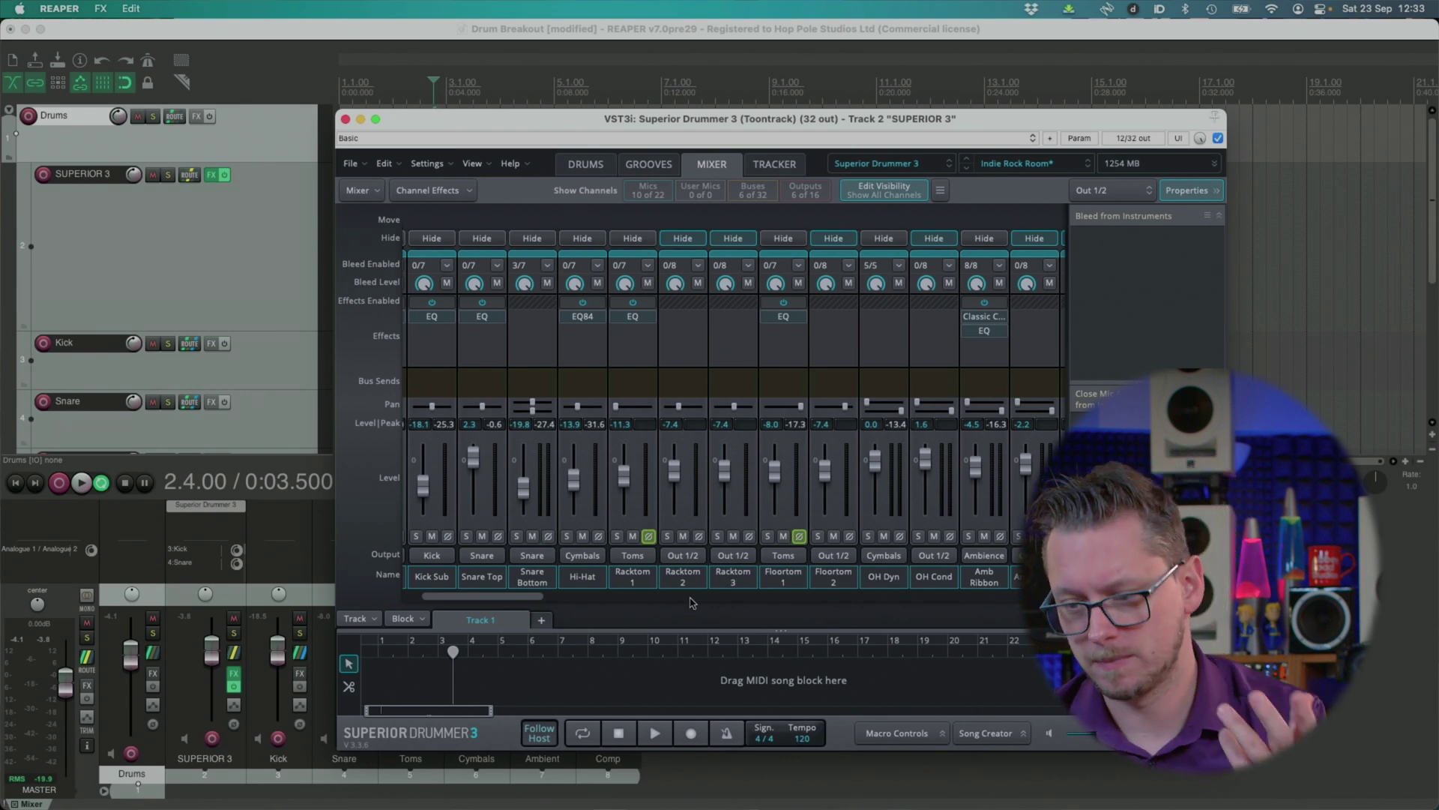
{"action": "left_click", "coordinate": [585, 164]}
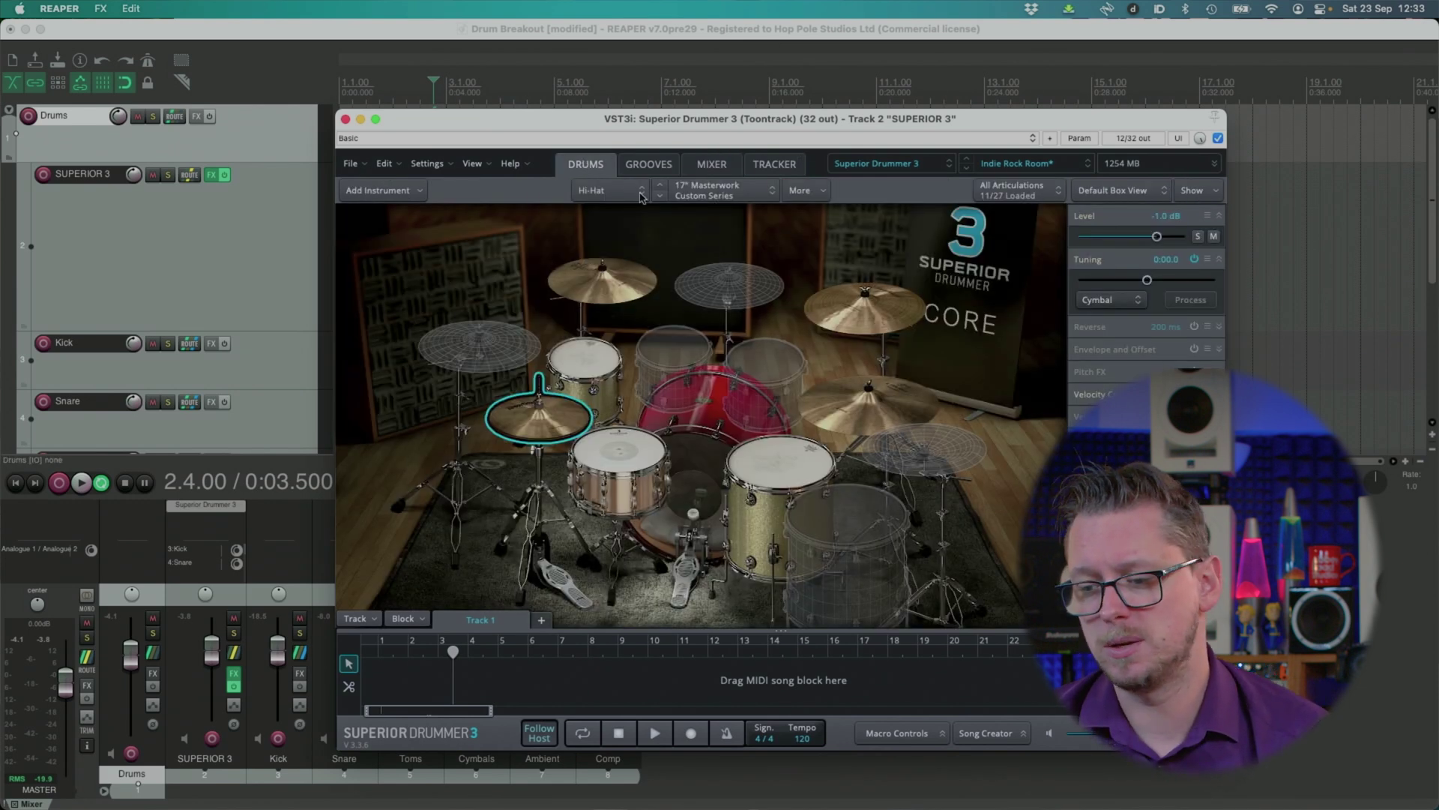
{"action": "left_click", "coordinate": [716, 164]}
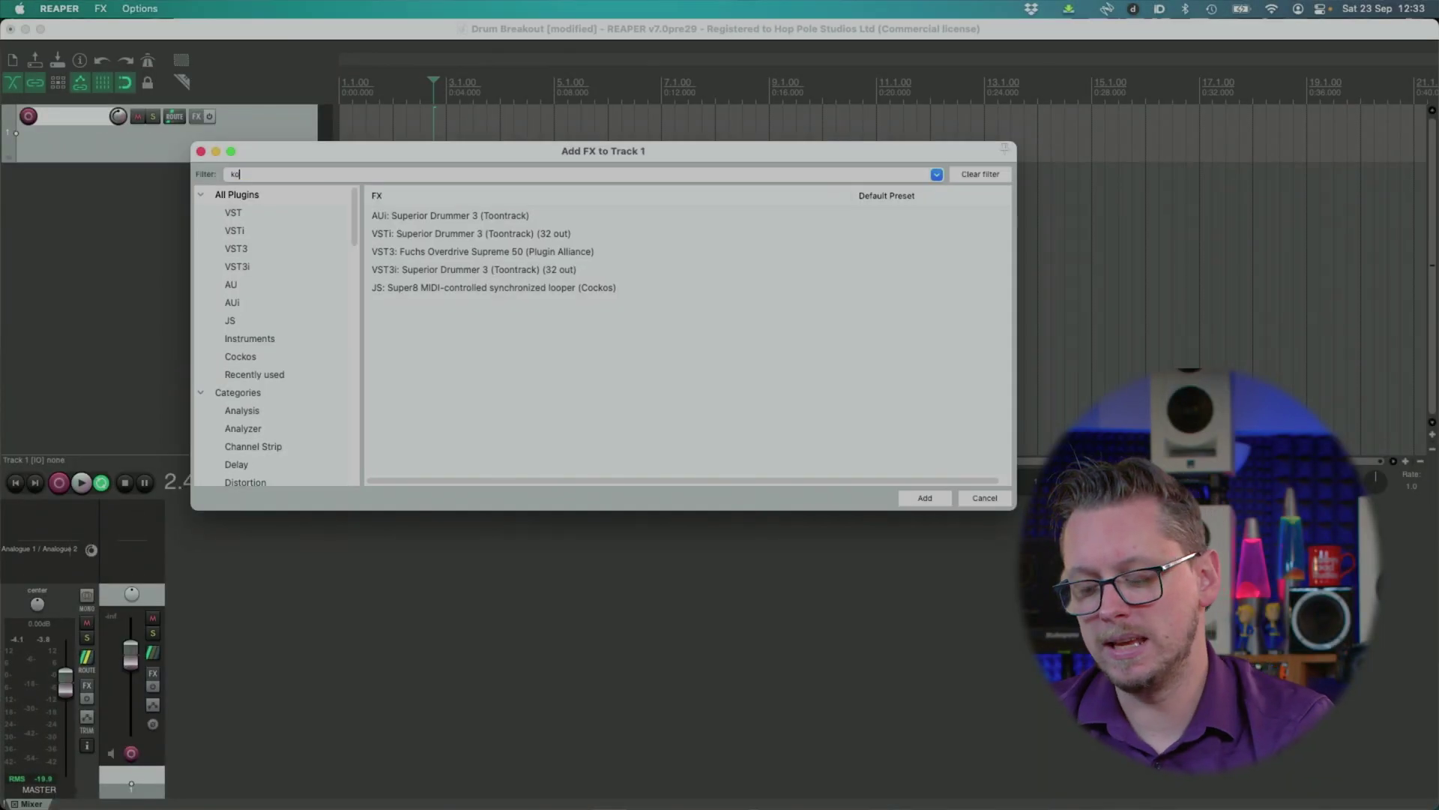
Filter the plug-ins by "kon" and add the 64-output VST3i Kontakt to Track 1.
{"action": "type", "text": "n"}
{"action": "left_click", "coordinate": [397, 236]}
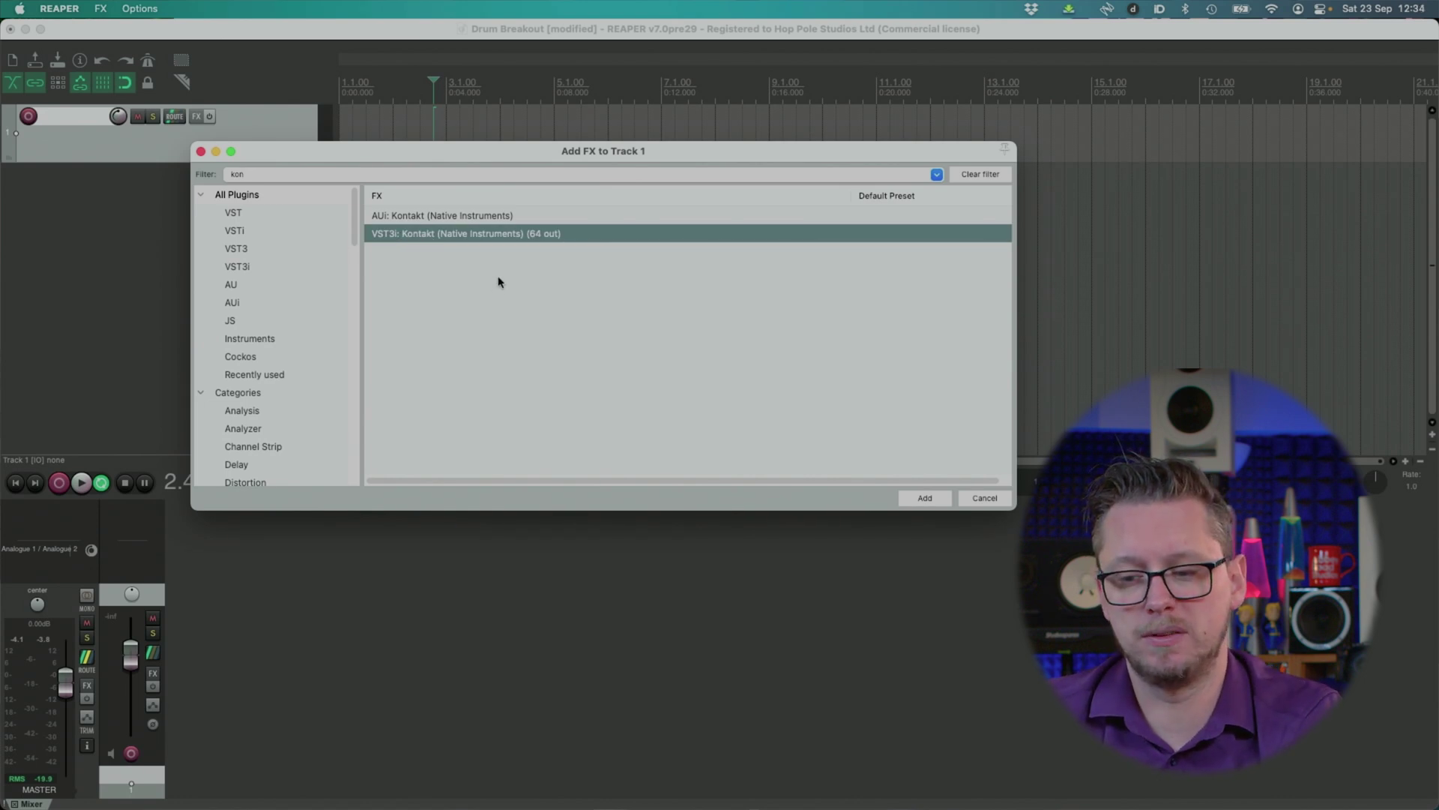
{"action": "key", "text": "Return"}
{"action": "left_click_drag", "start_coordinate": [339, 62], "coordinate": [495, 108]}
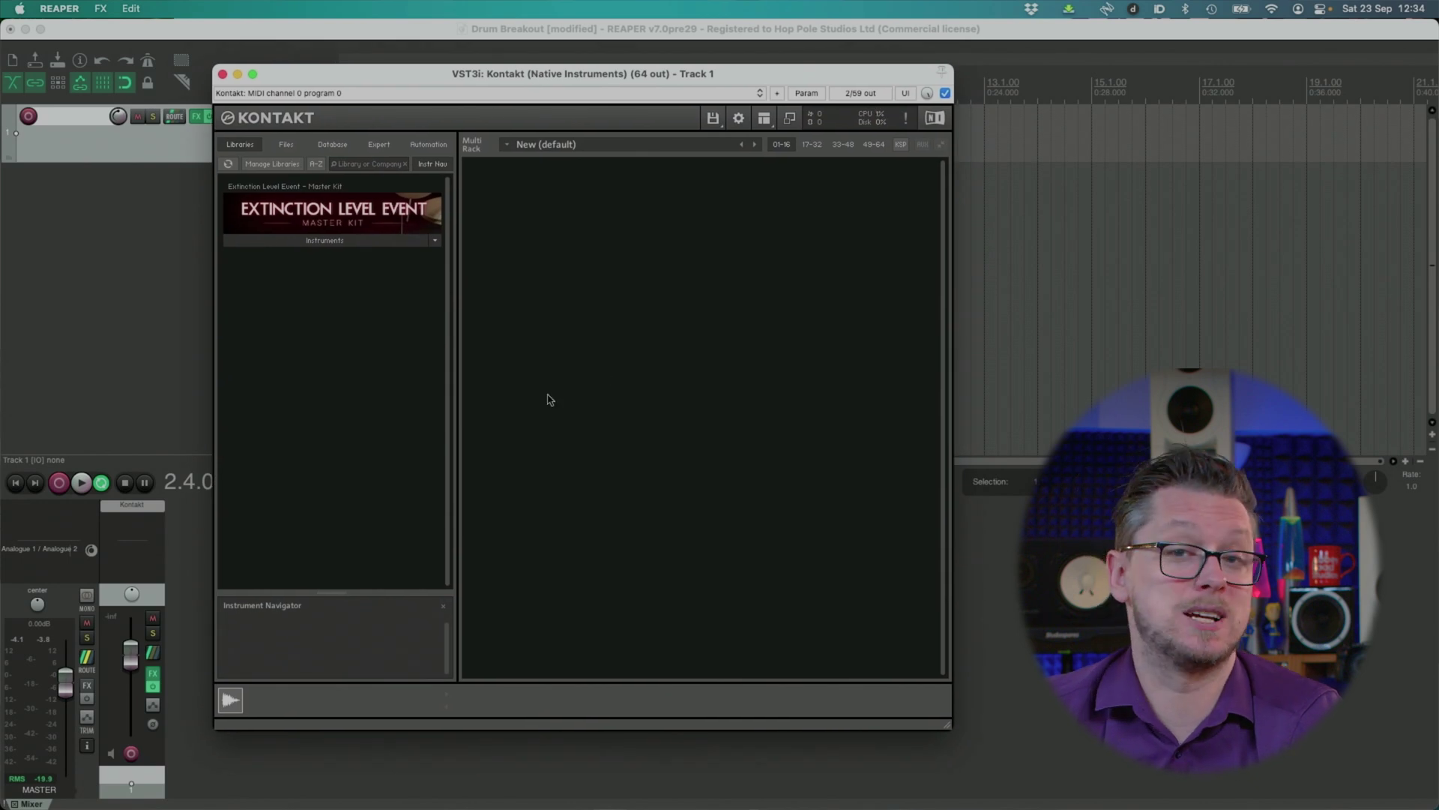
Load the Extinction Level Event - Master Kit instrument into Kontakt and audition some of its drums.
{"action": "left_click", "coordinate": [324, 233]}
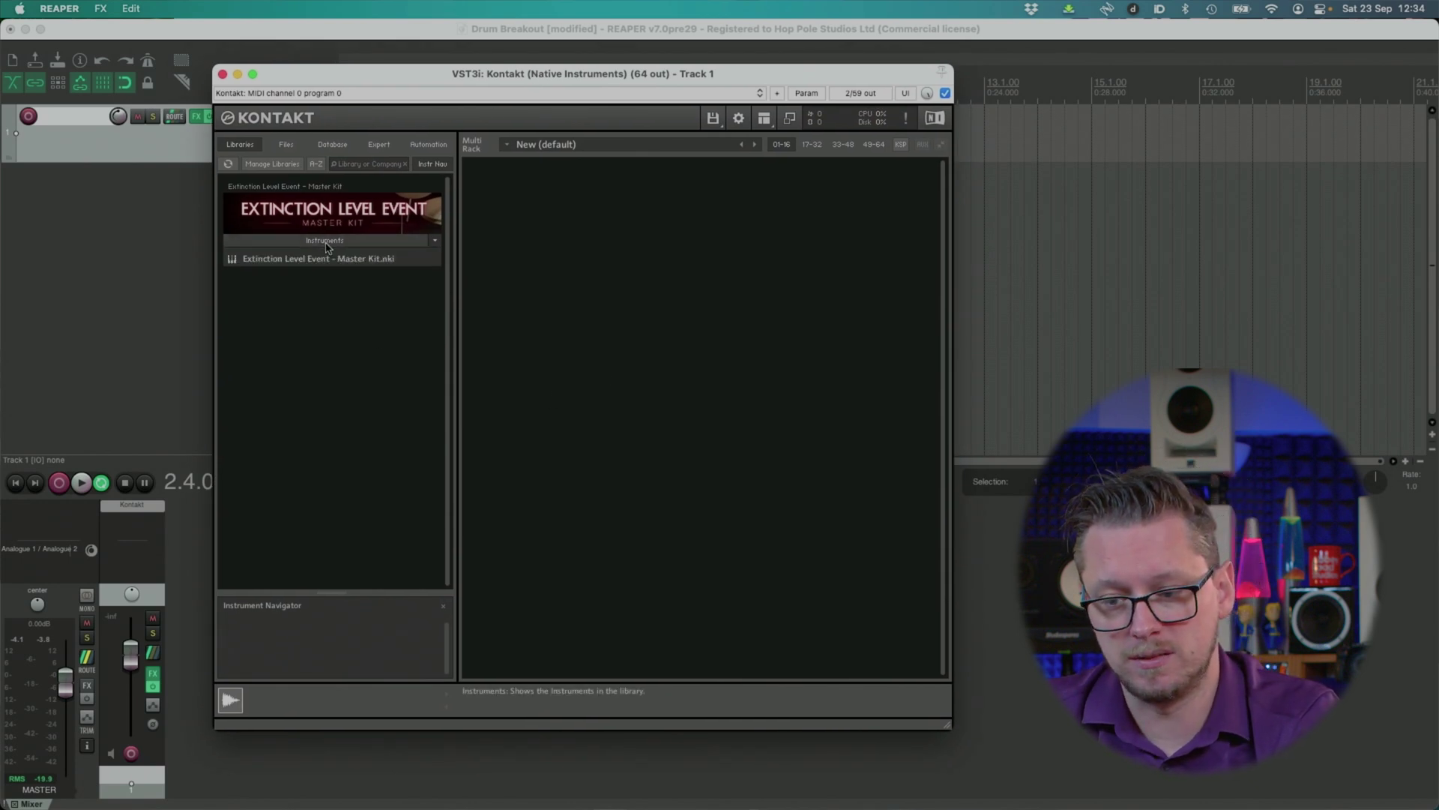
{"action": "left_click_drag", "start_coordinate": [274, 264], "coordinate": [629, 284]}
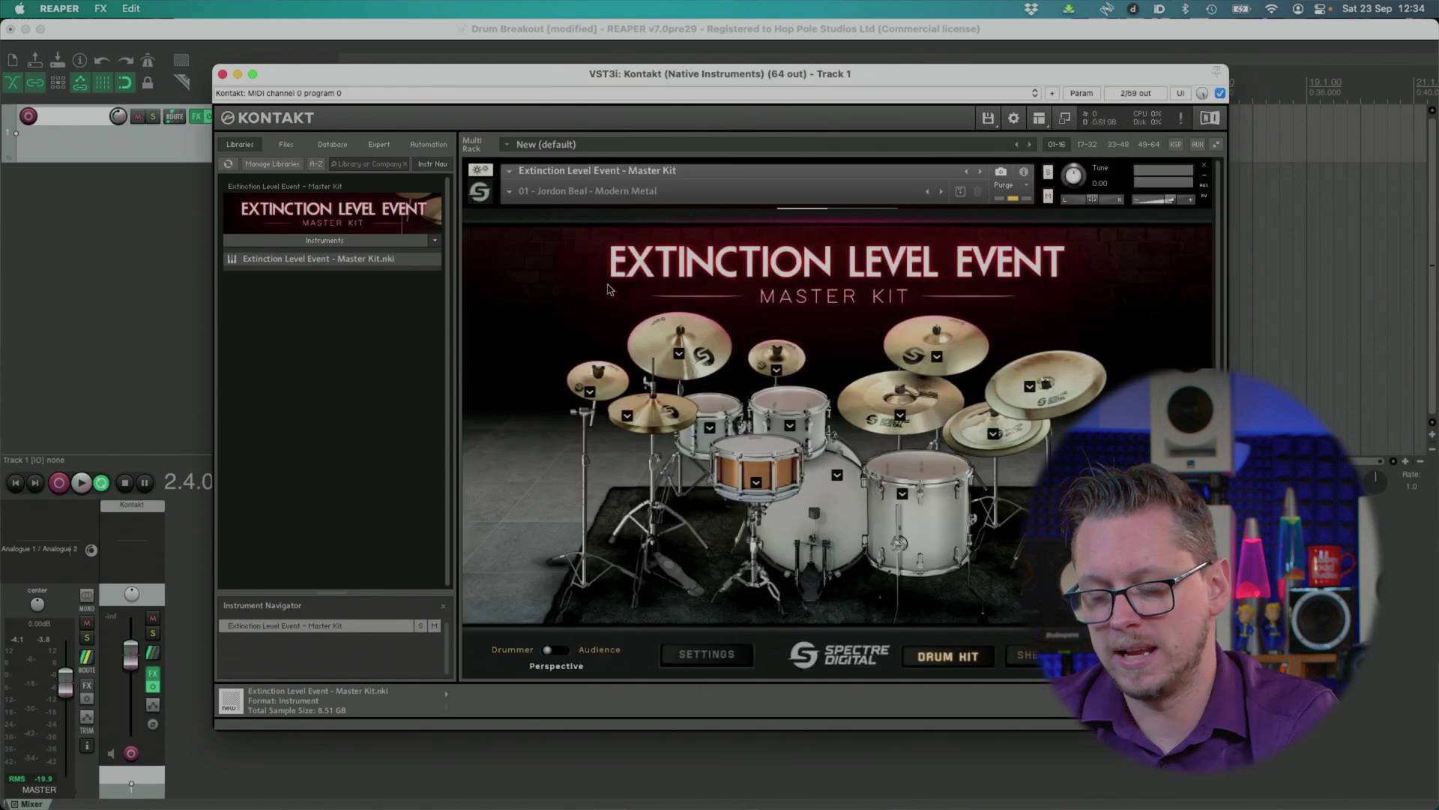
{"action": "left_click", "coordinate": [769, 453]}
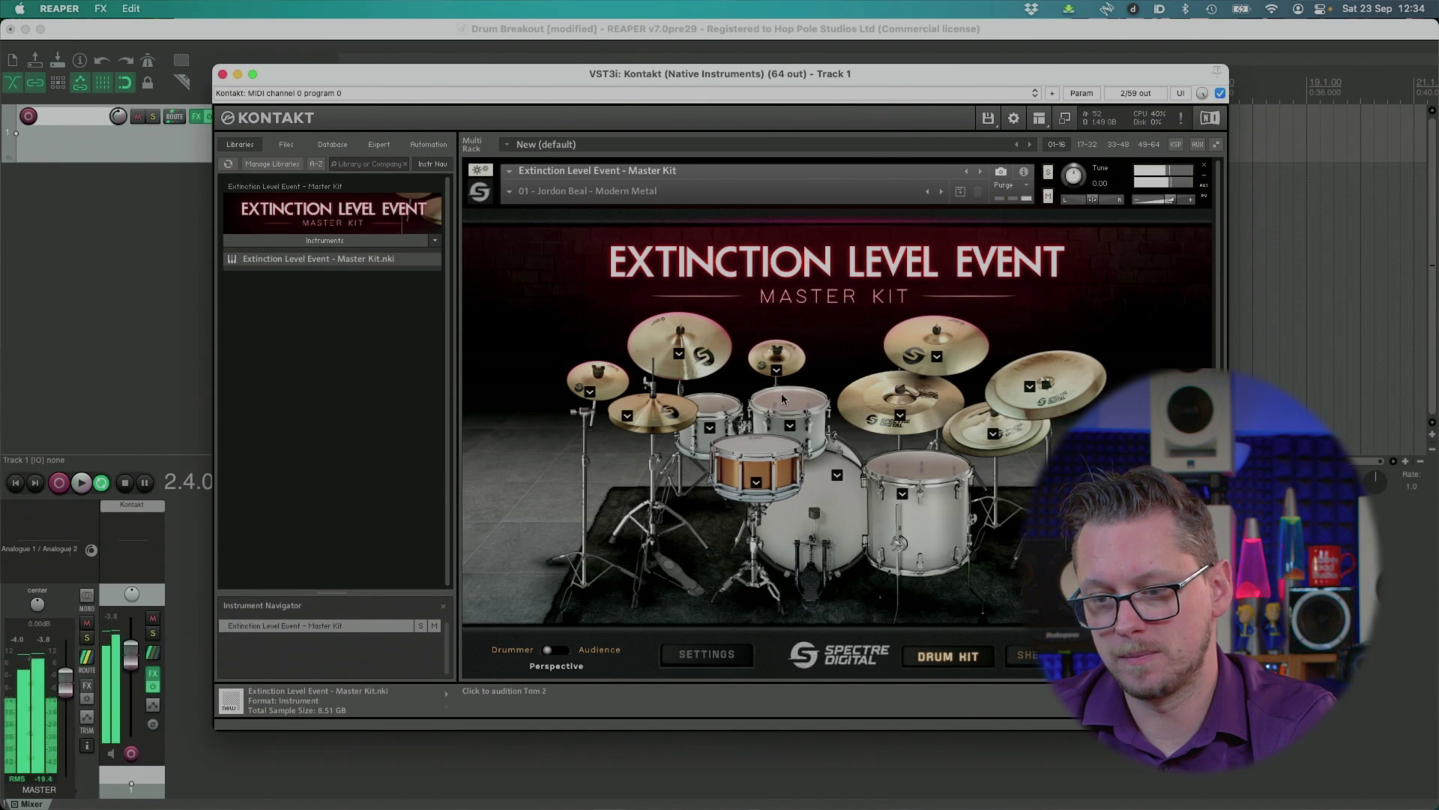
{"action": "left_click", "coordinate": [909, 488]}
Place the edit cursor at 1.3.00 and audition the Splash 2/Stack 1 cymbal in the Kontakt kit.
{"action": "left_click_drag", "start_coordinate": [696, 77], "coordinate": [698, 122]}
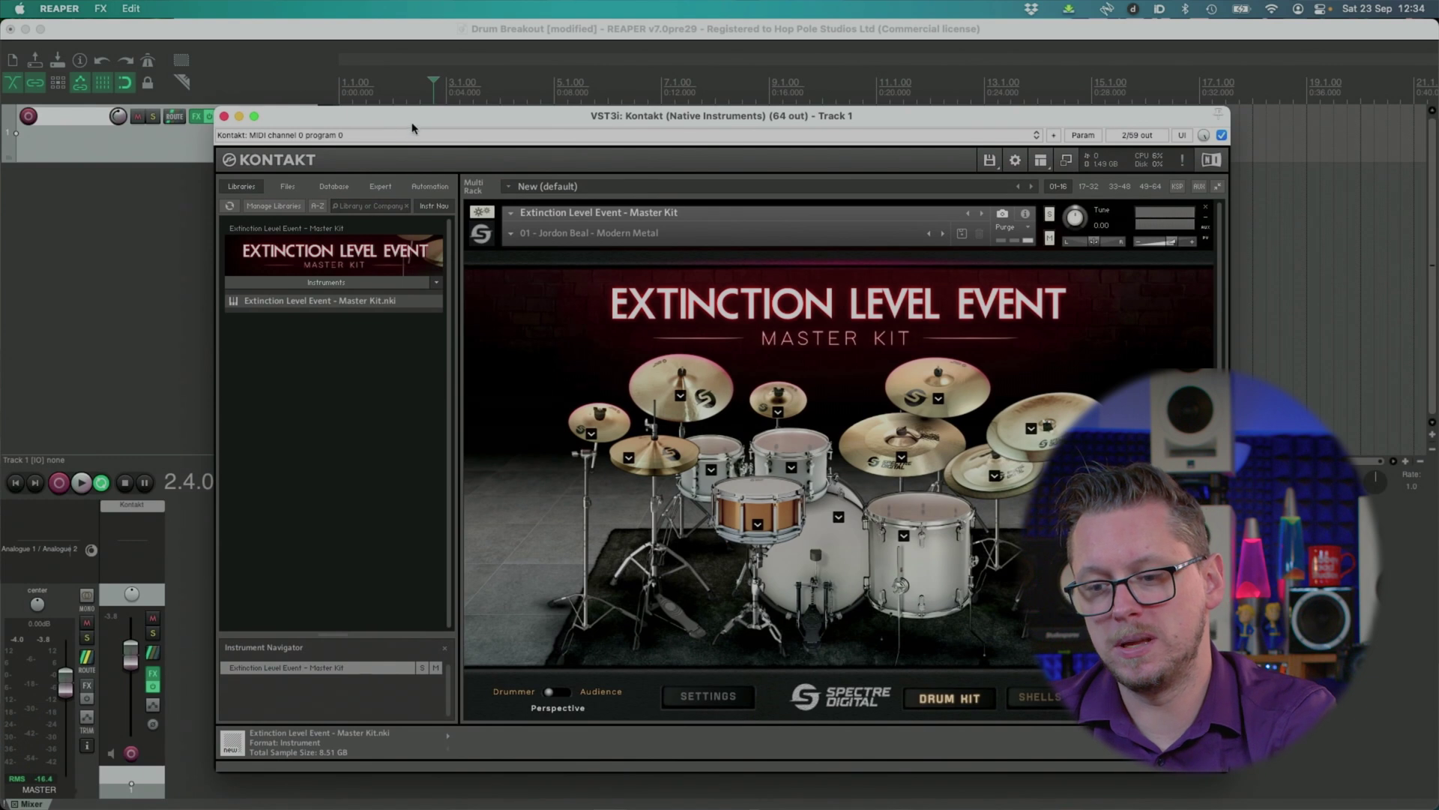
{"action": "left_click_drag", "start_coordinate": [411, 123], "coordinate": [439, 185]}
{"action": "left_click", "coordinate": [366, 97]}
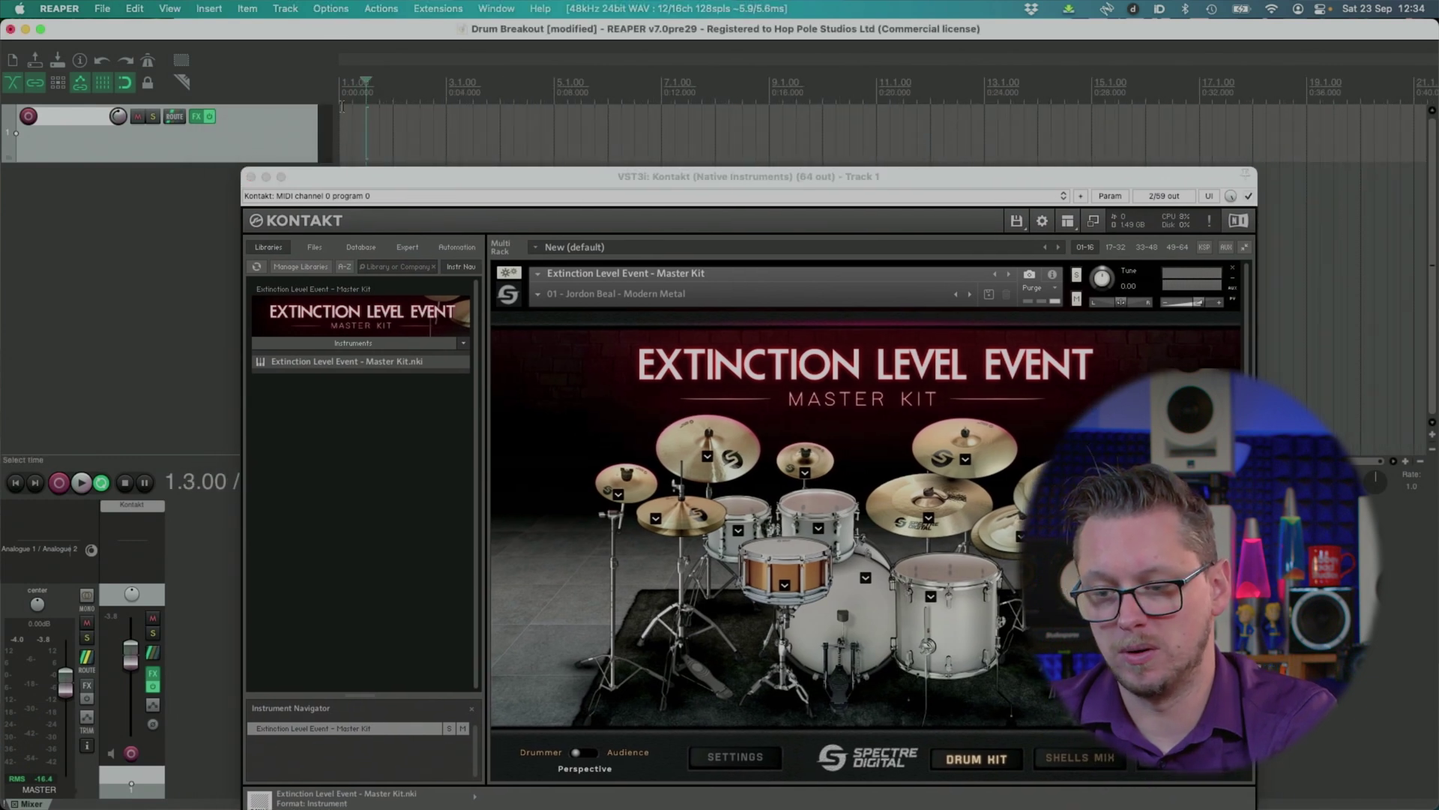
{"action": "left_click", "coordinate": [805, 455]}
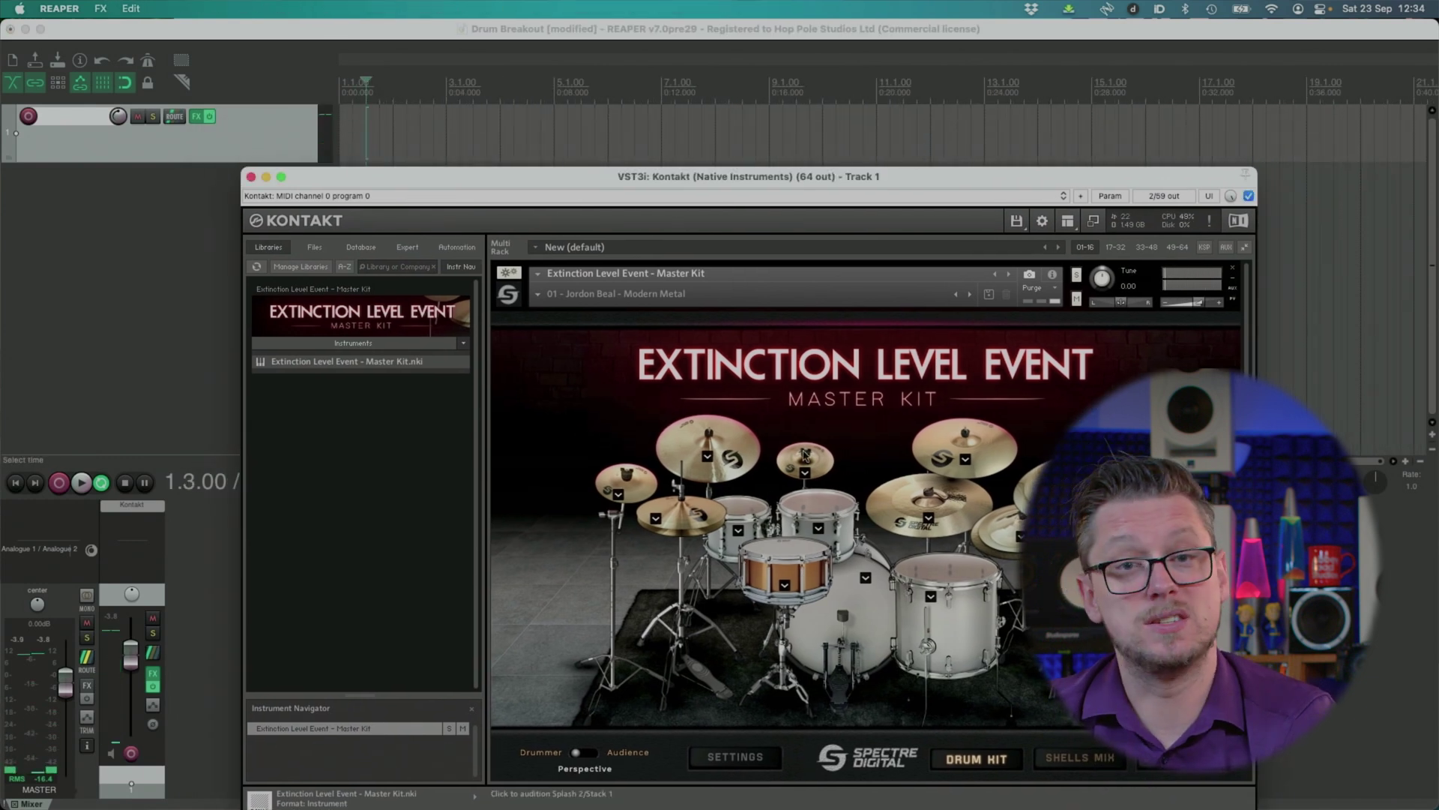
Open the kit's shells mixer and set its output mode to Multi-Out Advanced.
{"action": "left_click_drag", "start_coordinate": [688, 187], "coordinate": [637, 78]}
{"action": "left_click", "coordinate": [684, 648]}
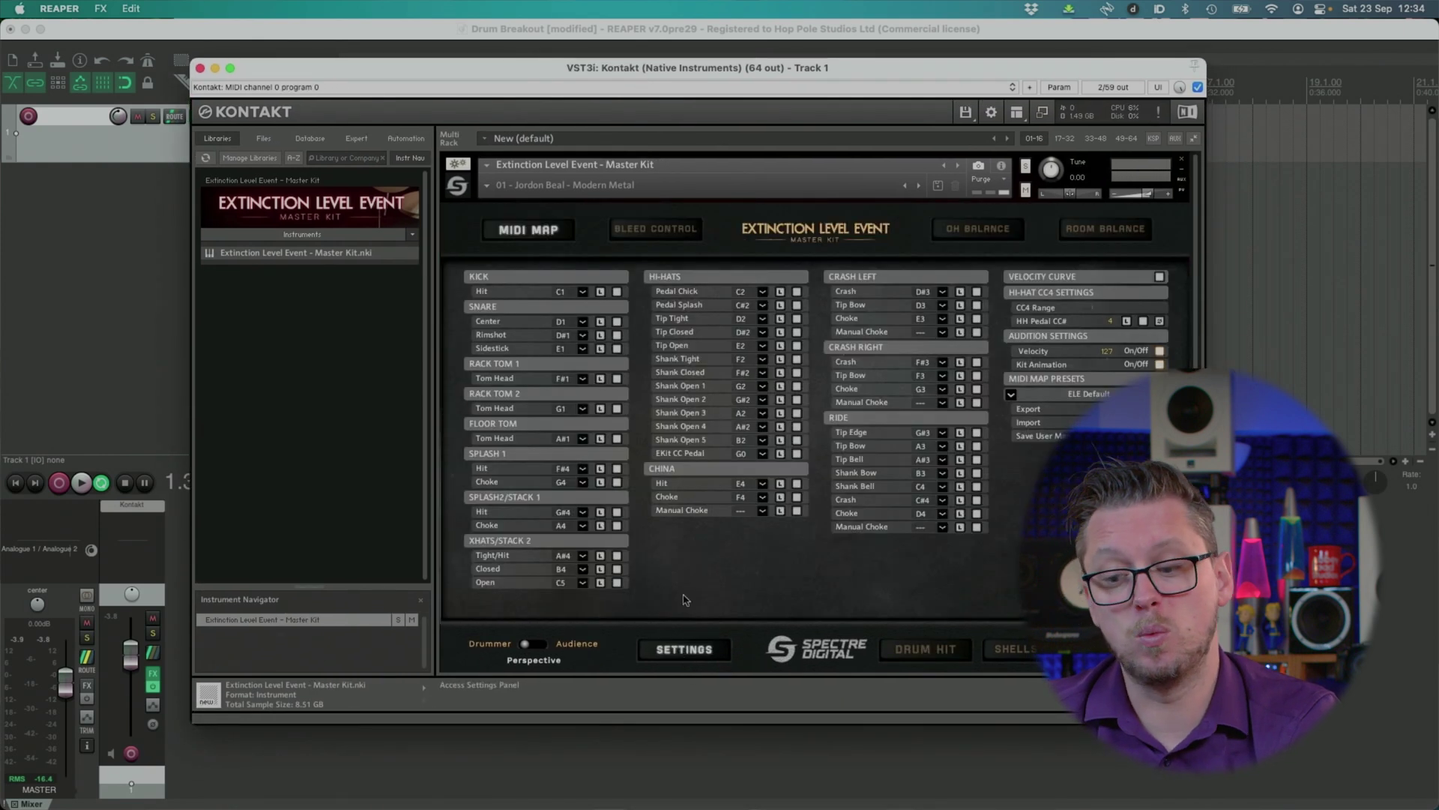
{"action": "left_click", "coordinate": [1022, 649]}
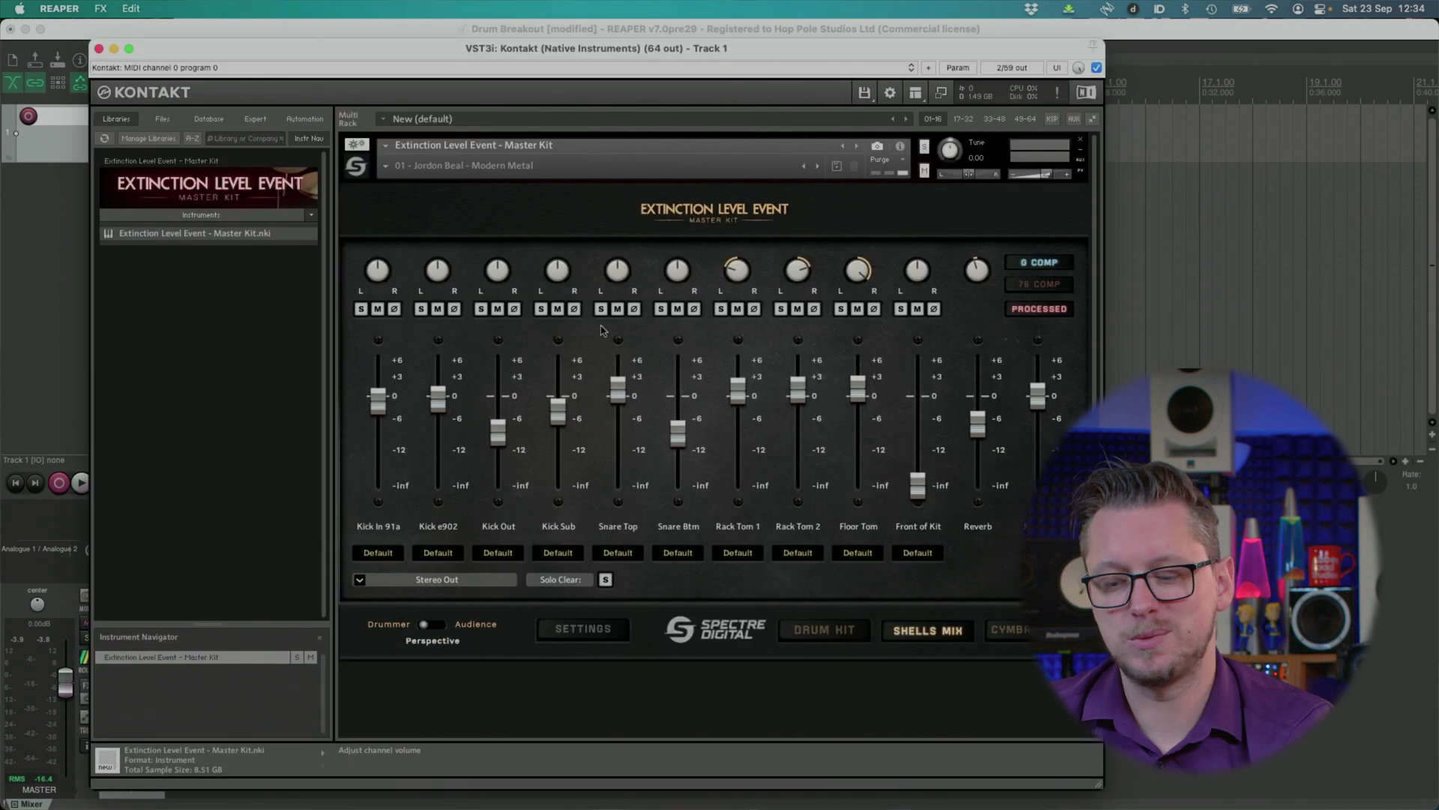
{"action": "left_click", "coordinate": [441, 585]}
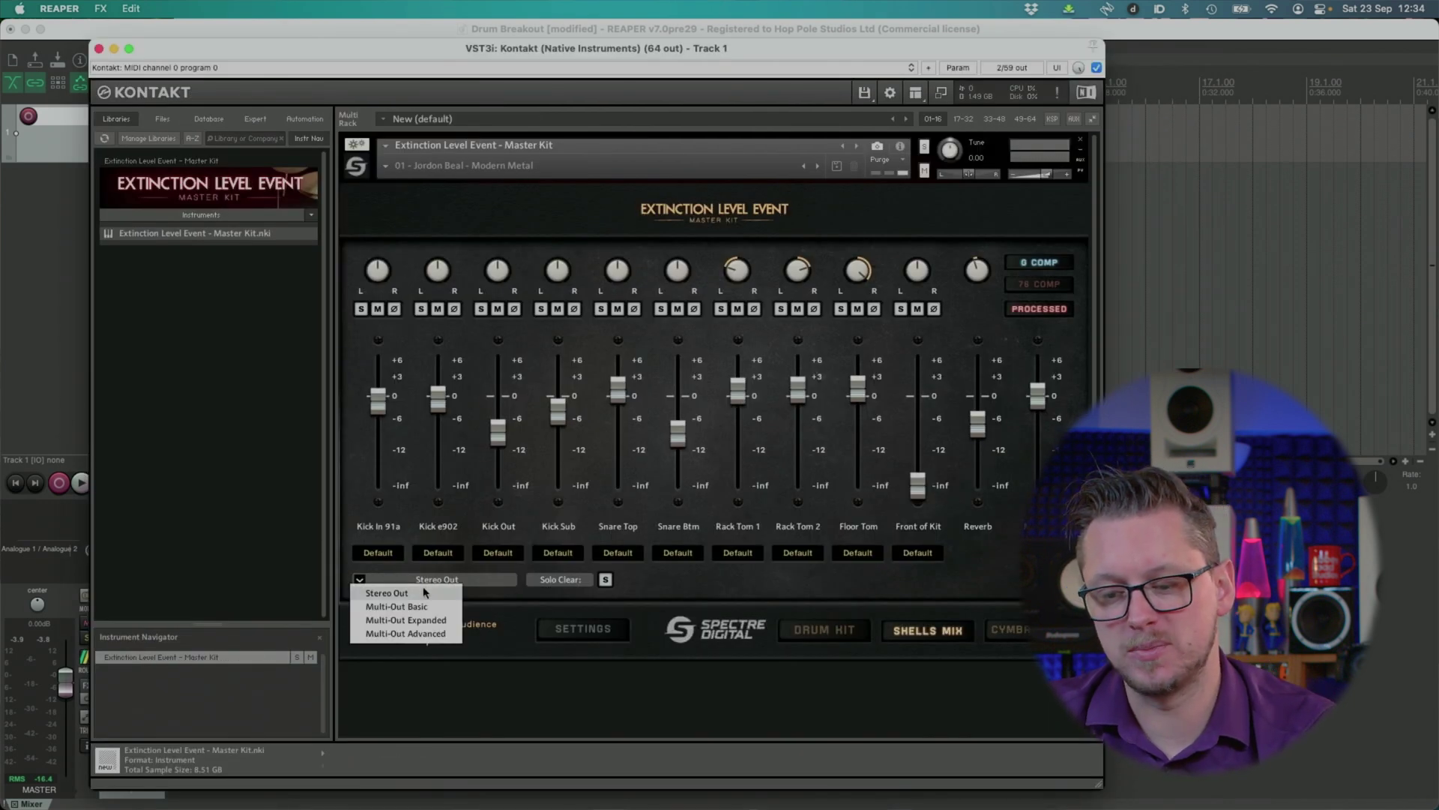
{"action": "left_click", "coordinate": [409, 634]}
{"action": "left_click", "coordinate": [831, 641]}
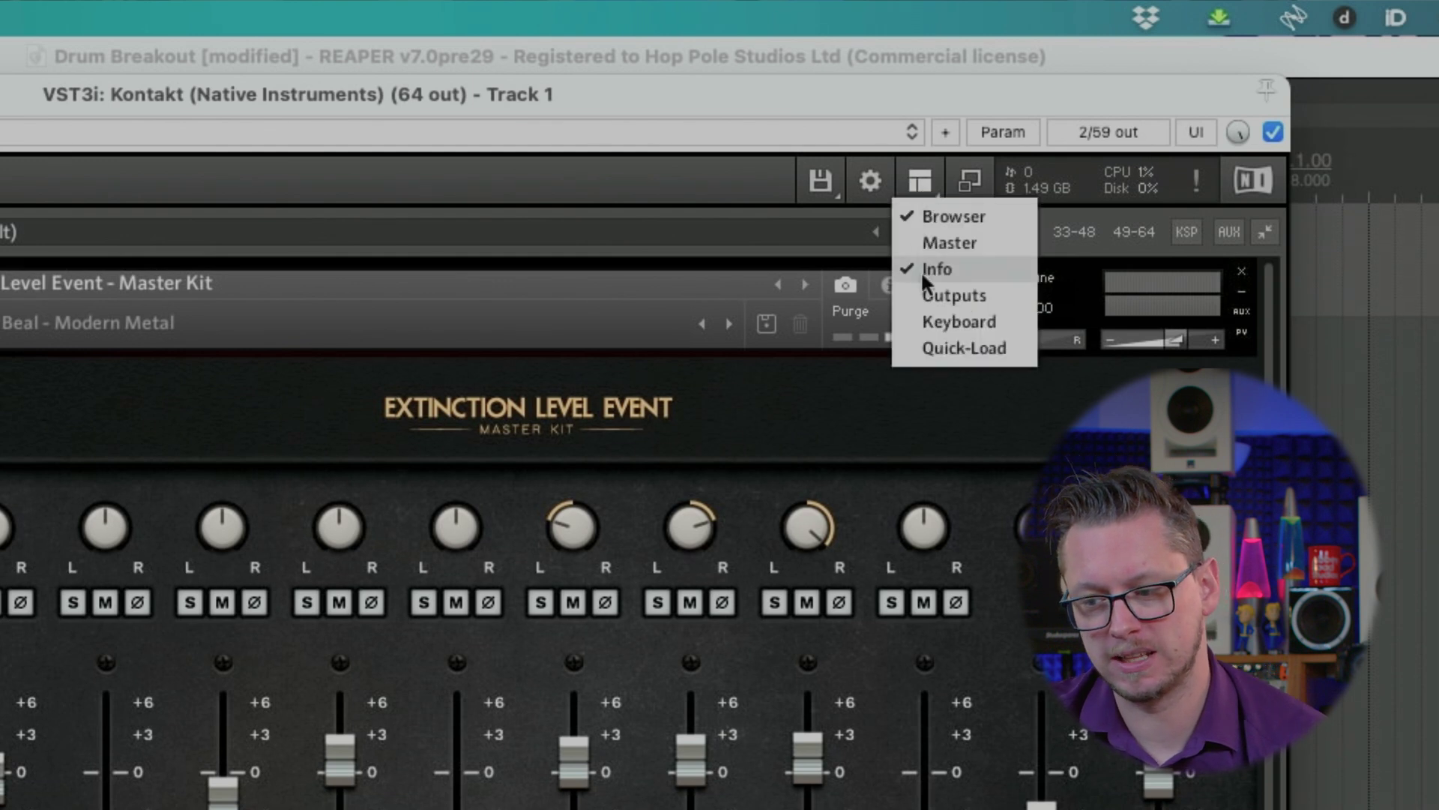
Show Kontakt's Outputs section and audition the snare, a rack tom and the floor tom in the drum kit view.
{"action": "left_click", "coordinate": [962, 294]}
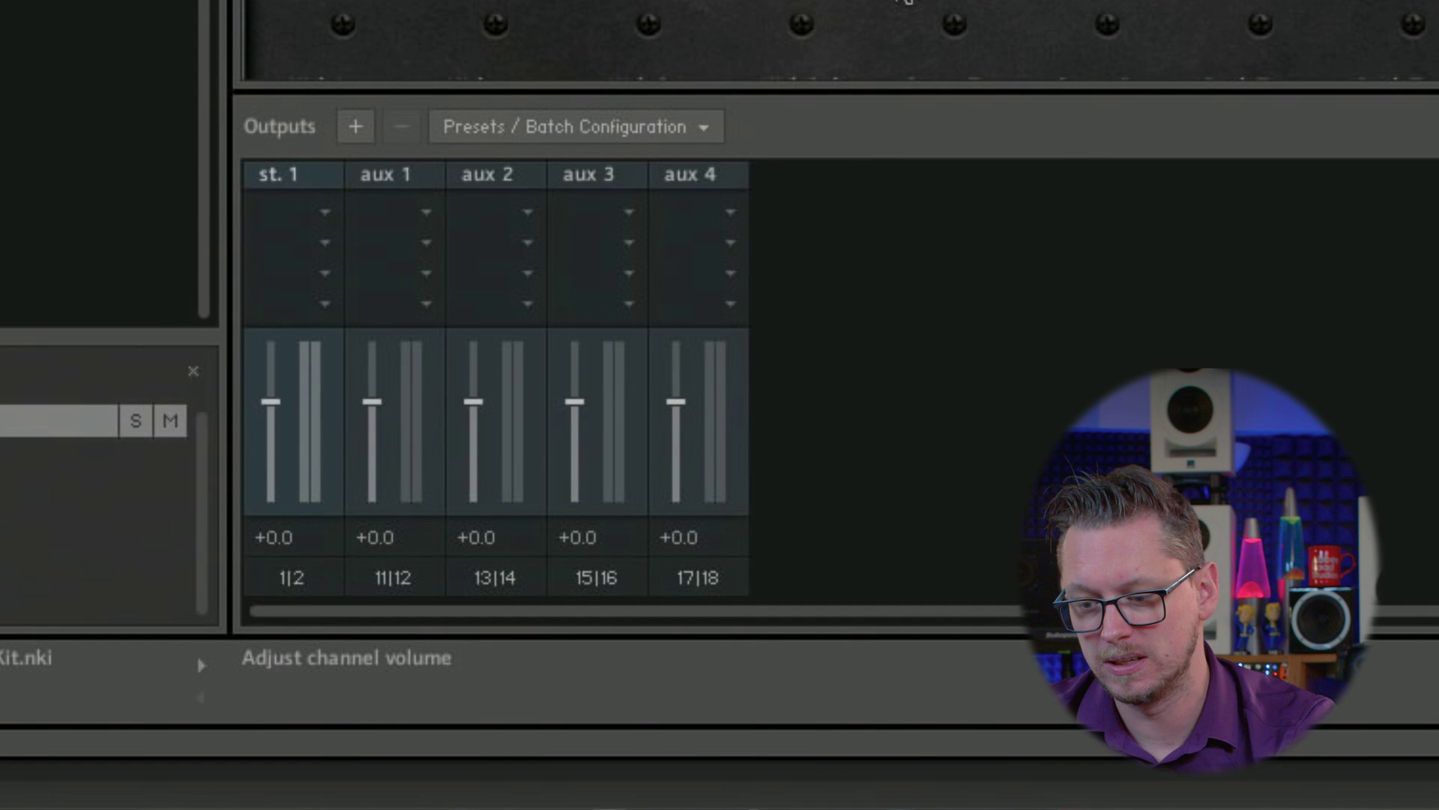
{"action": "scroll", "coordinate": [839, 40], "scroll_direction": "down", "scroll_amount": 5}
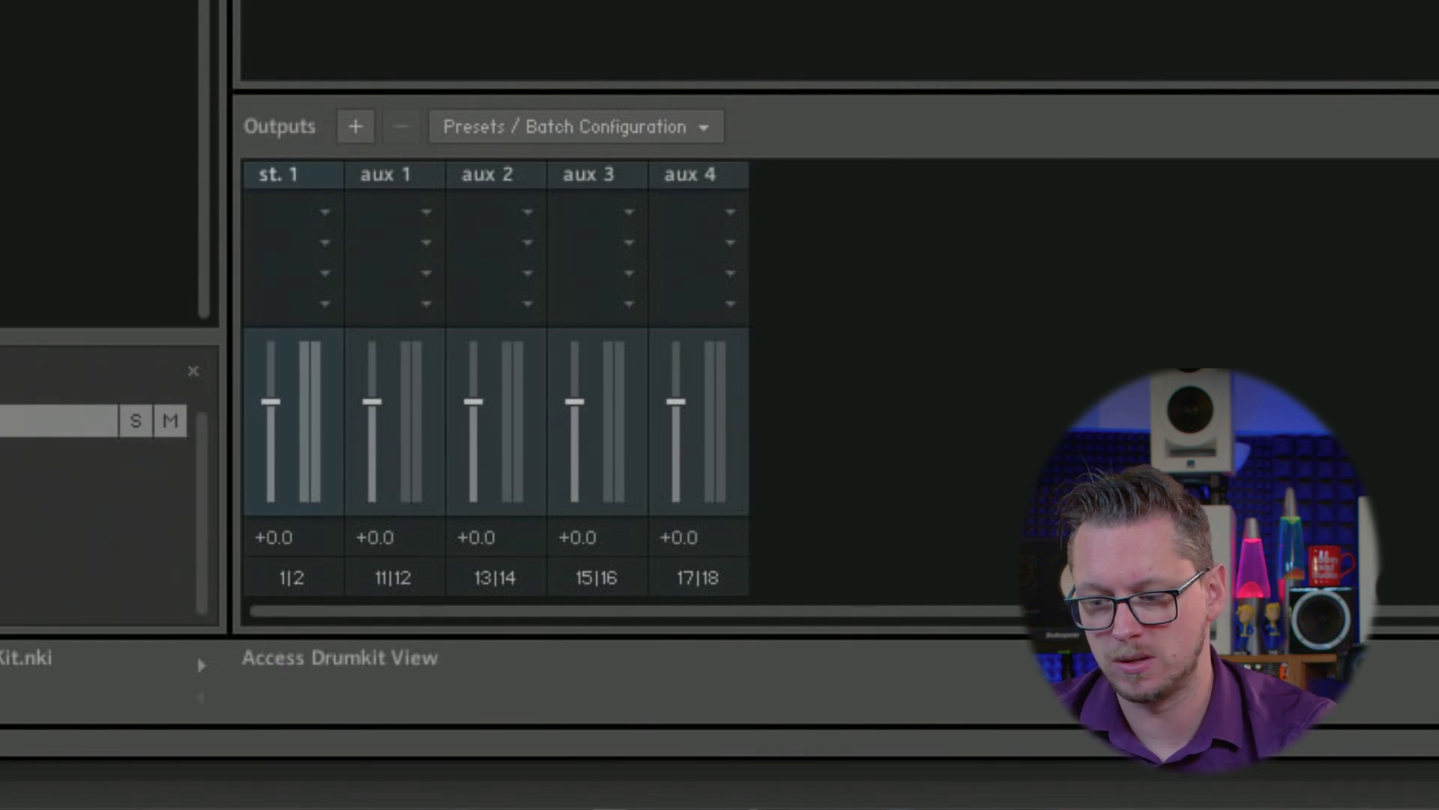
{"action": "left_click", "coordinate": [813, 435]}
{"action": "scroll", "coordinate": [661, 355], "scroll_direction": "up", "scroll_amount": 3}
{"action": "left_click", "coordinate": [634, 323]}
{"action": "left_click", "coordinate": [590, 279]}
{"action": "left_click", "coordinate": [809, 342]}
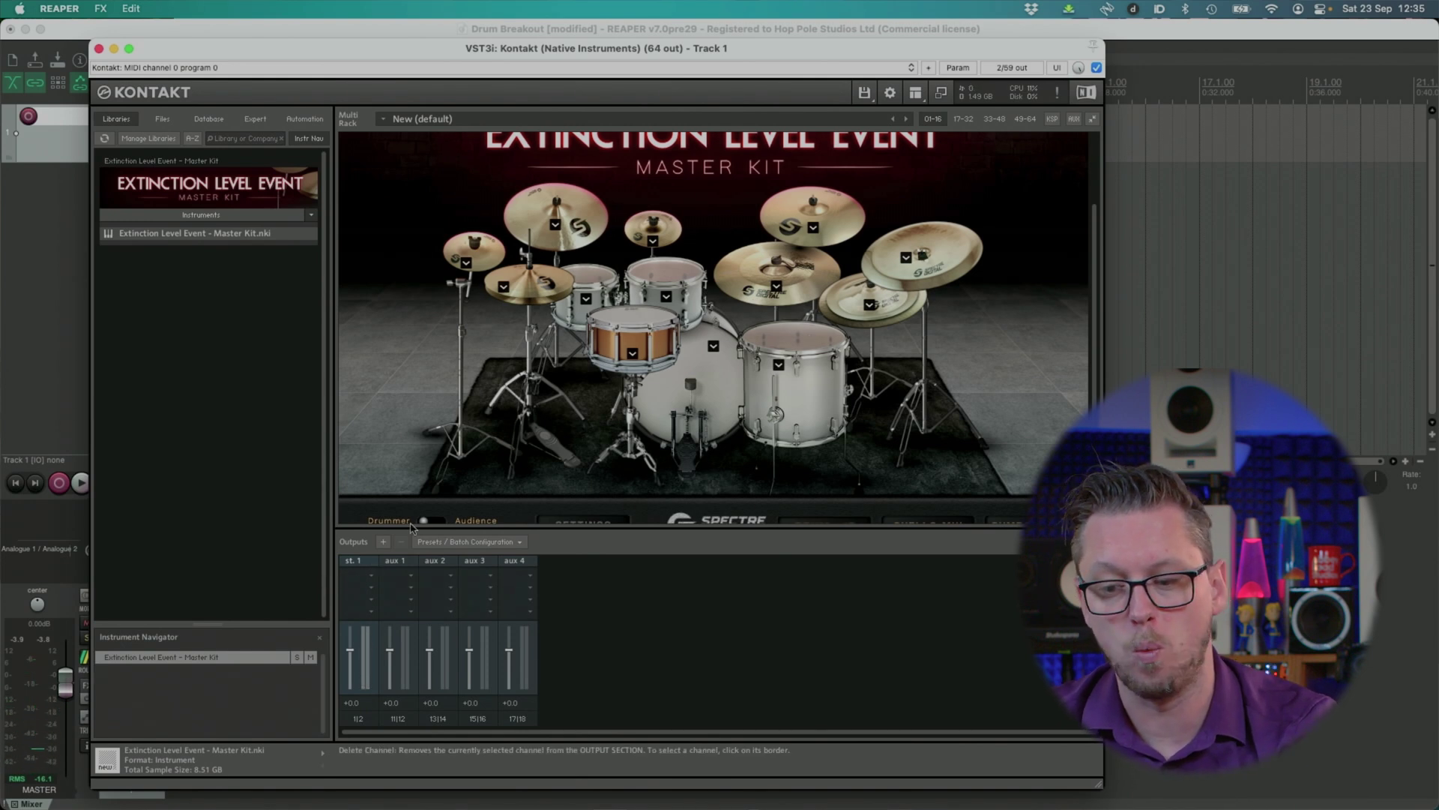
Start adding Kontakt output channels and set their quantity to 5.
{"action": "scroll", "coordinate": [564, 354], "scroll_direction": "down", "scroll_amount": 3}
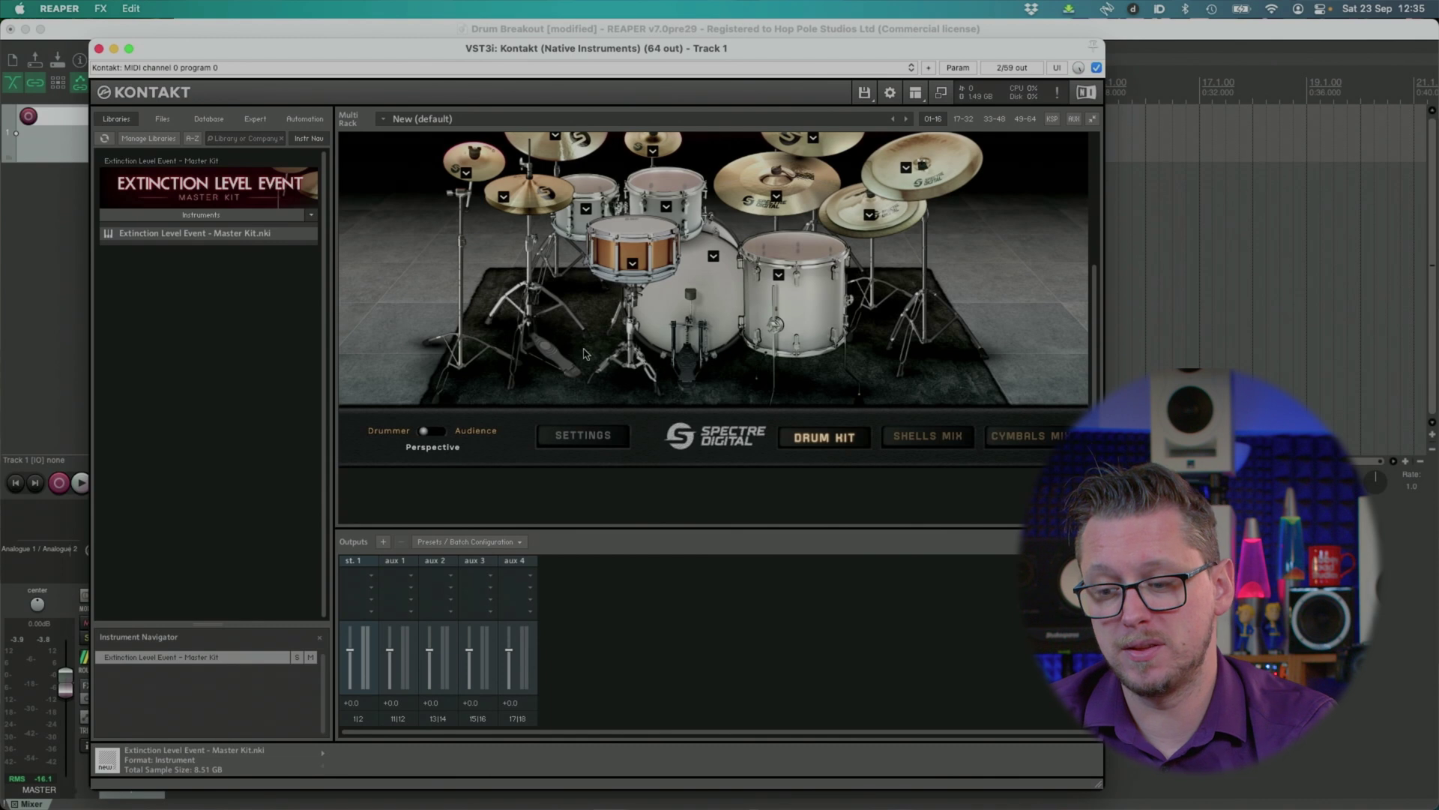
{"action": "left_click", "coordinate": [383, 543]}
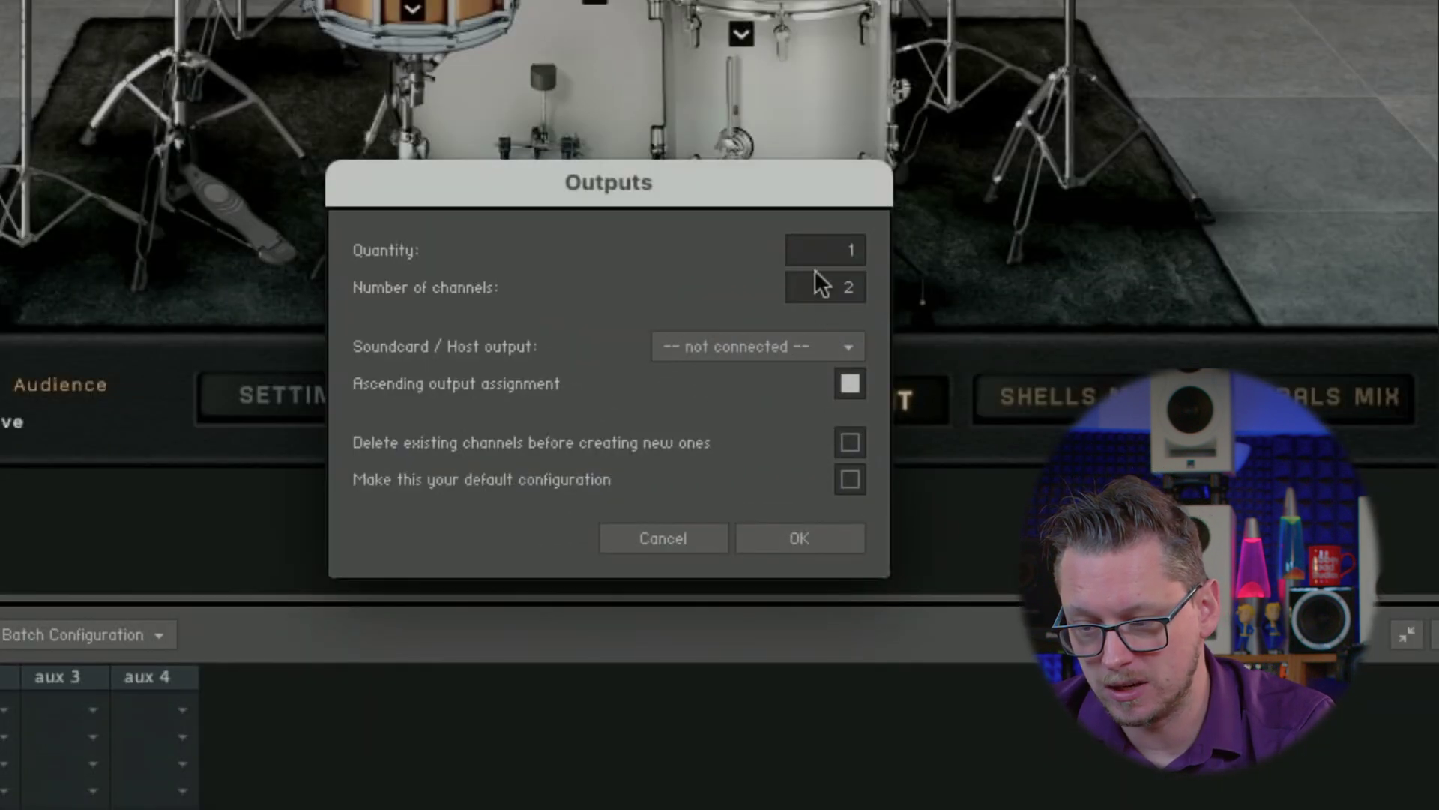
{"action": "left_click_drag", "start_coordinate": [847, 250], "coordinate": [923, 261]}
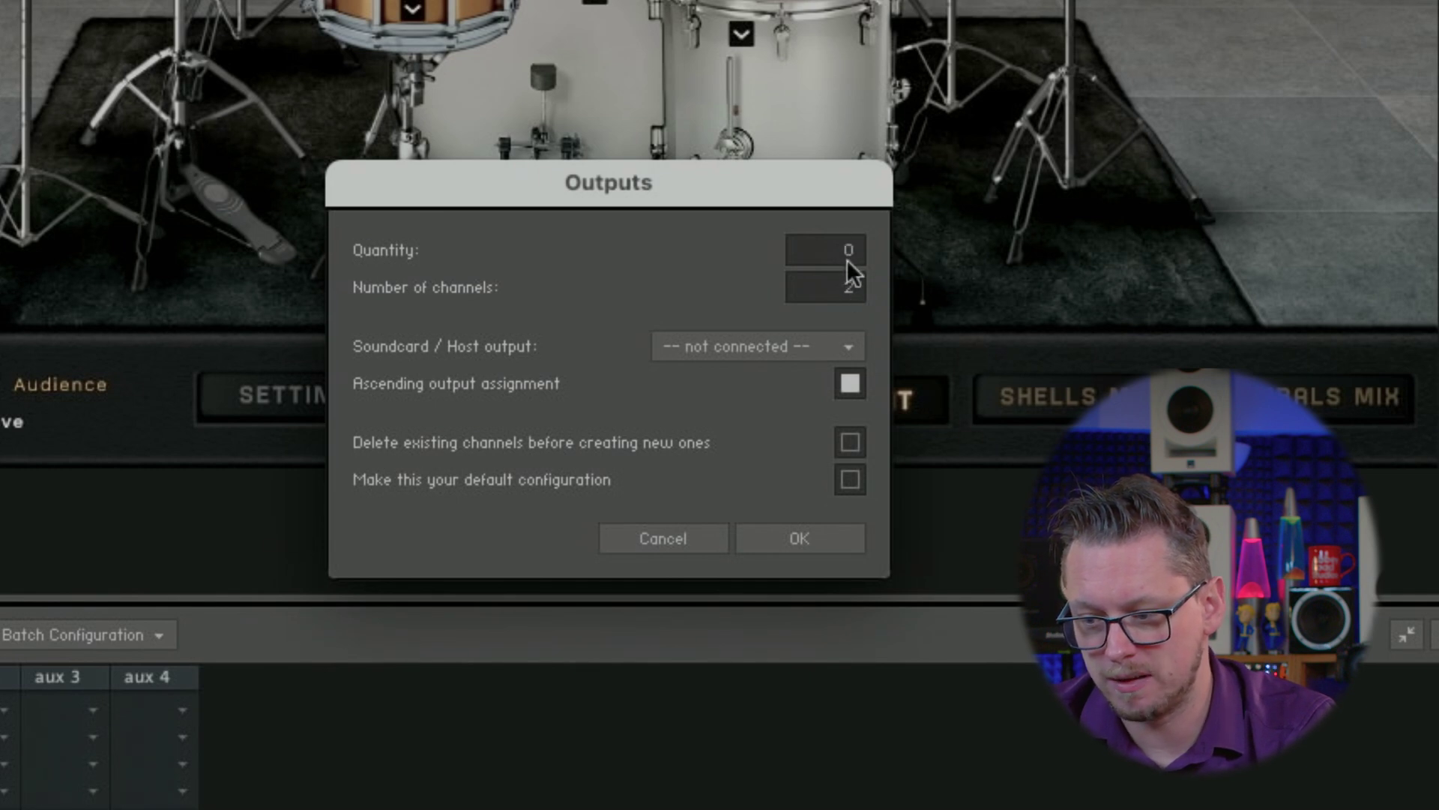
{"action": "left_click_drag", "start_coordinate": [834, 260], "coordinate": [860, 206]}
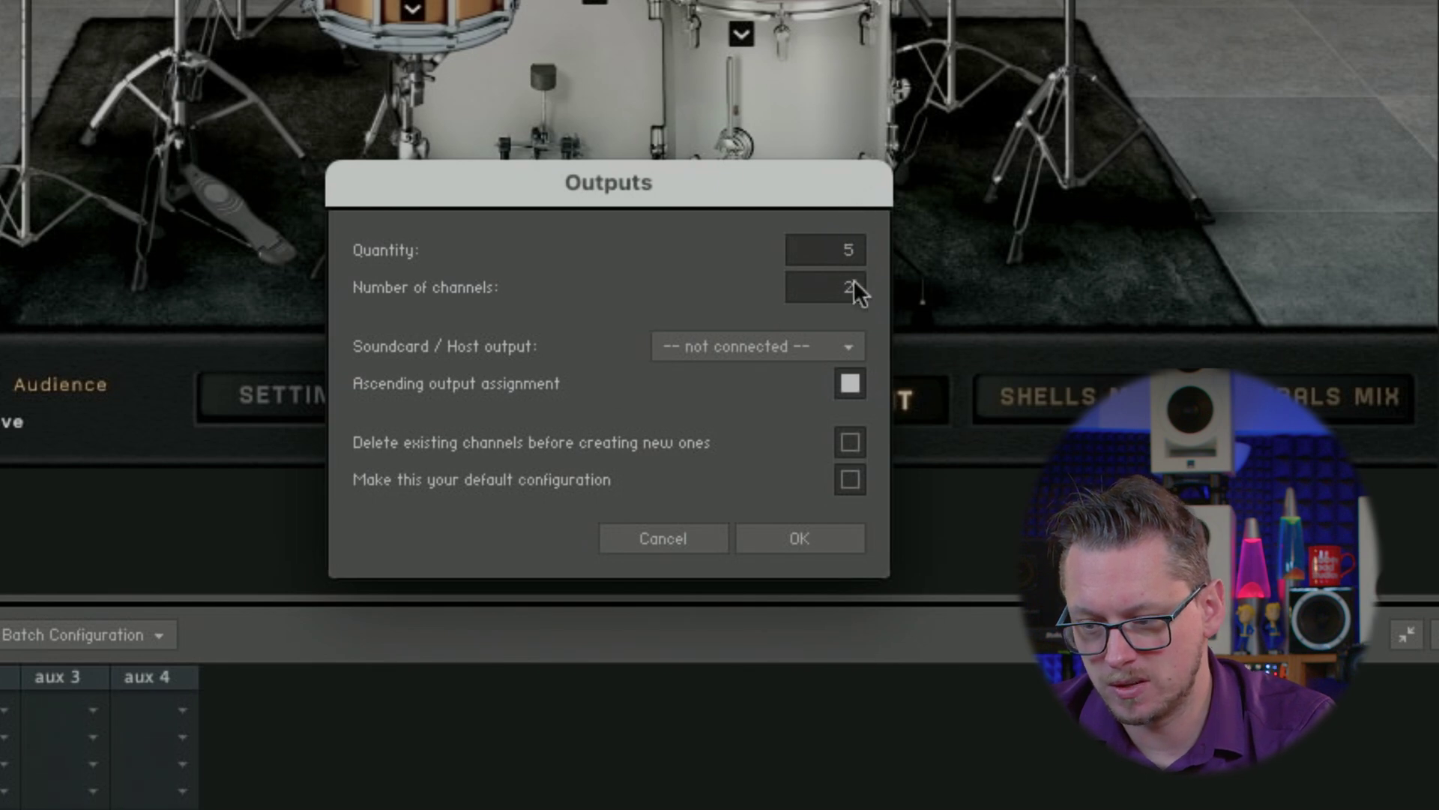
Assign the new outputs from Kt. aux 1 [1], enable deleting existing channels, and create them.
{"action": "left_click", "coordinate": [709, 346]}
{"action": "left_click", "coordinate": [479, 309]}
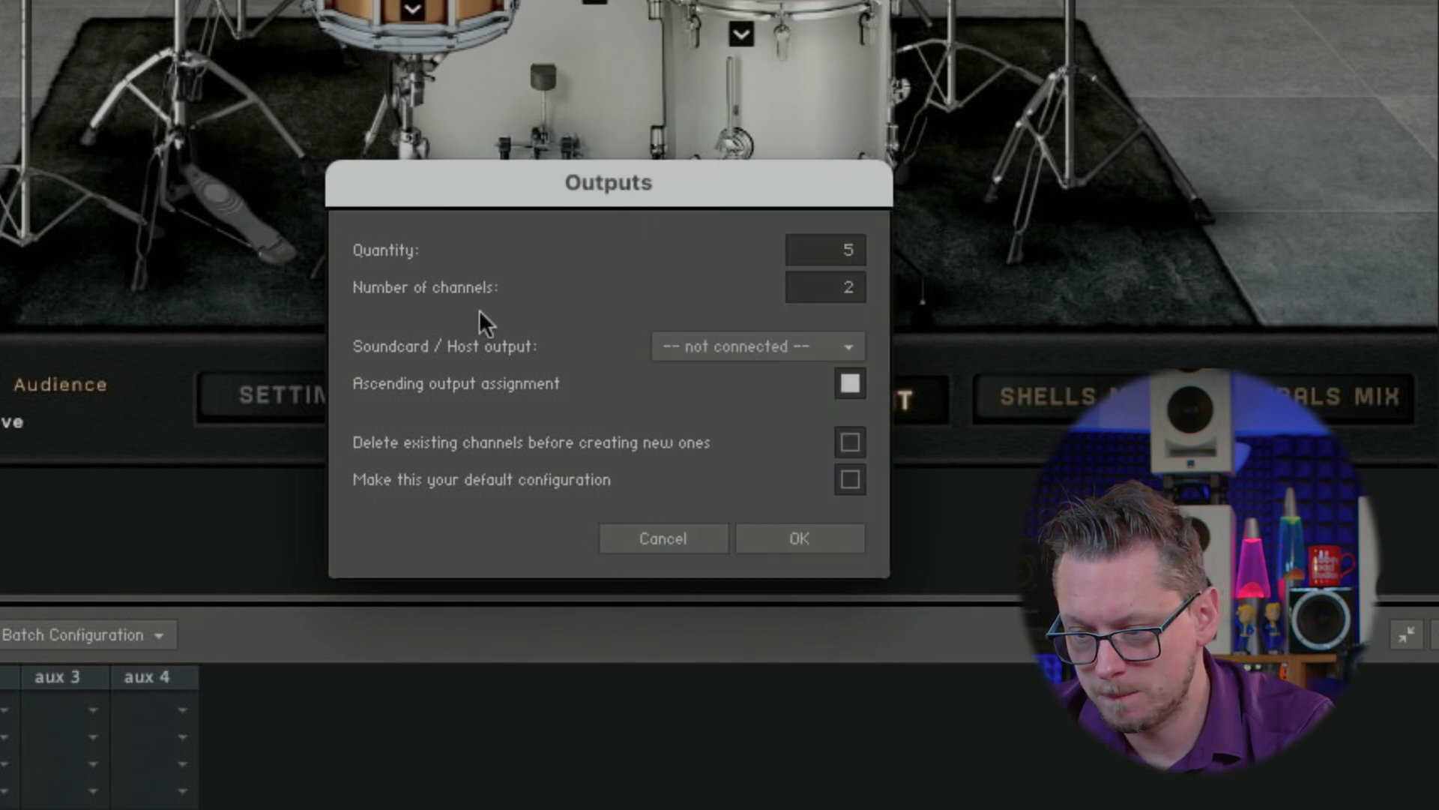
{"action": "left_click", "coordinate": [712, 348]}
{"action": "scroll", "coordinate": [719, 372], "scroll_direction": "down", "scroll_amount": 10}
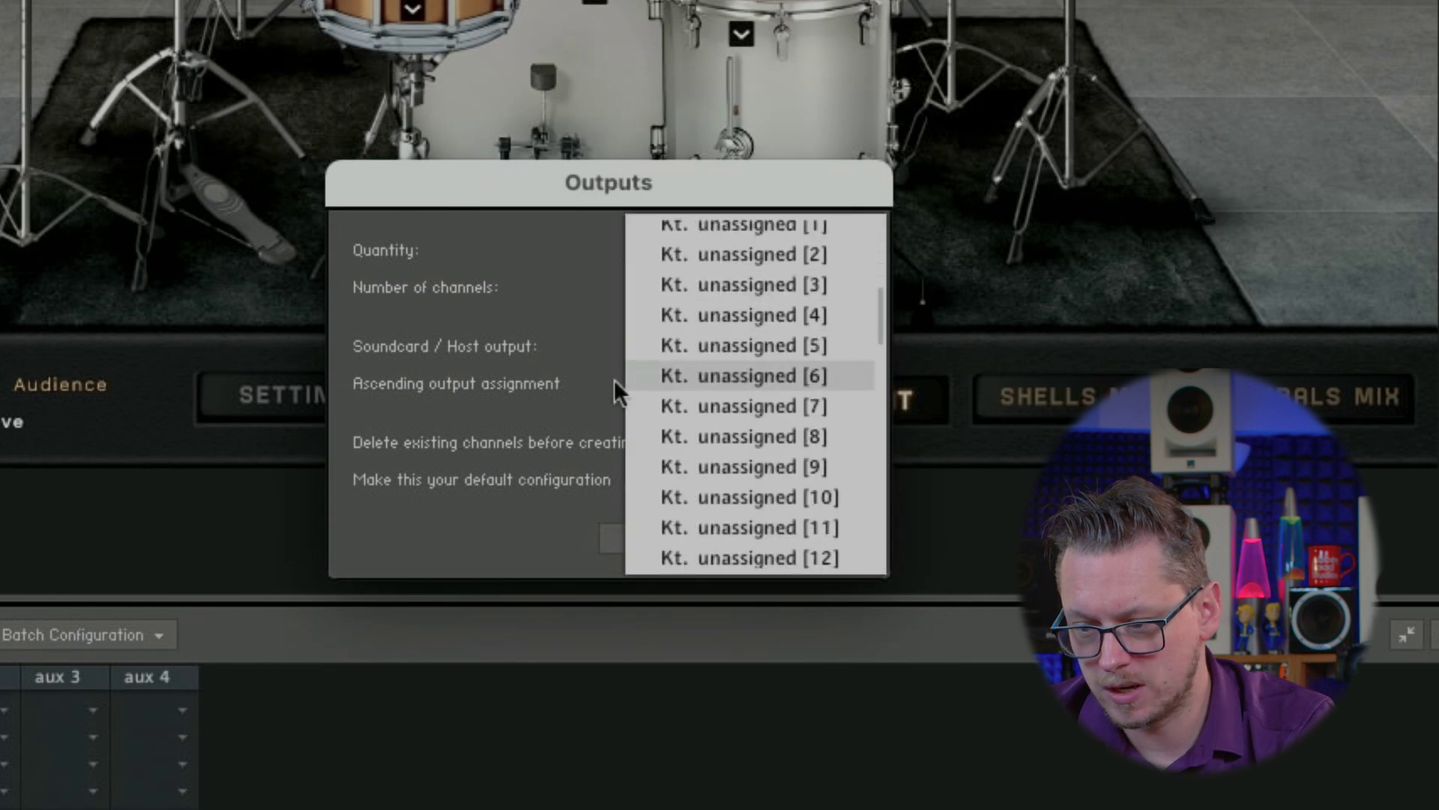
{"action": "scroll", "coordinate": [717, 361], "scroll_direction": "up", "scroll_amount": 10}
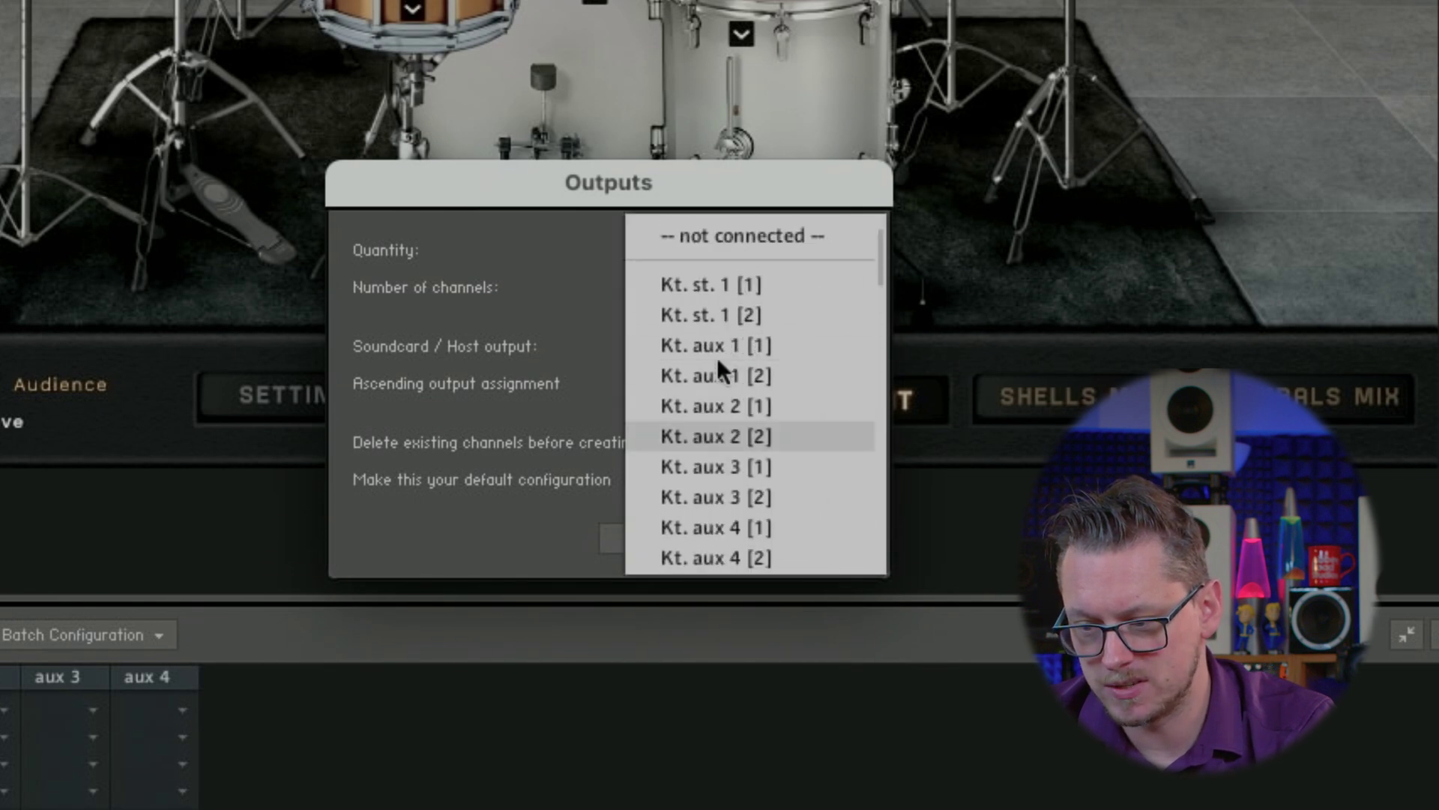
{"action": "left_click", "coordinate": [561, 309]}
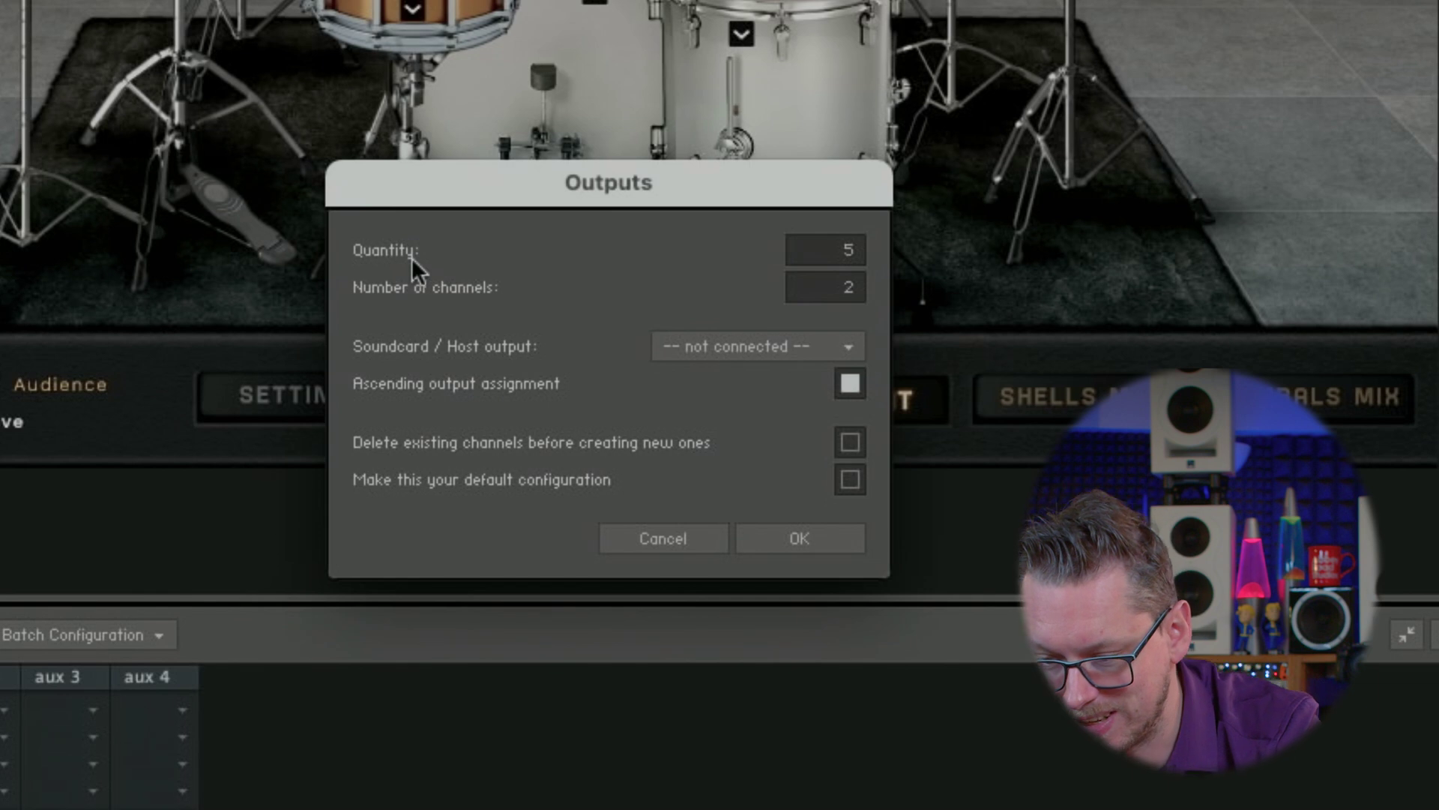
{"action": "left_click", "coordinate": [710, 349]}
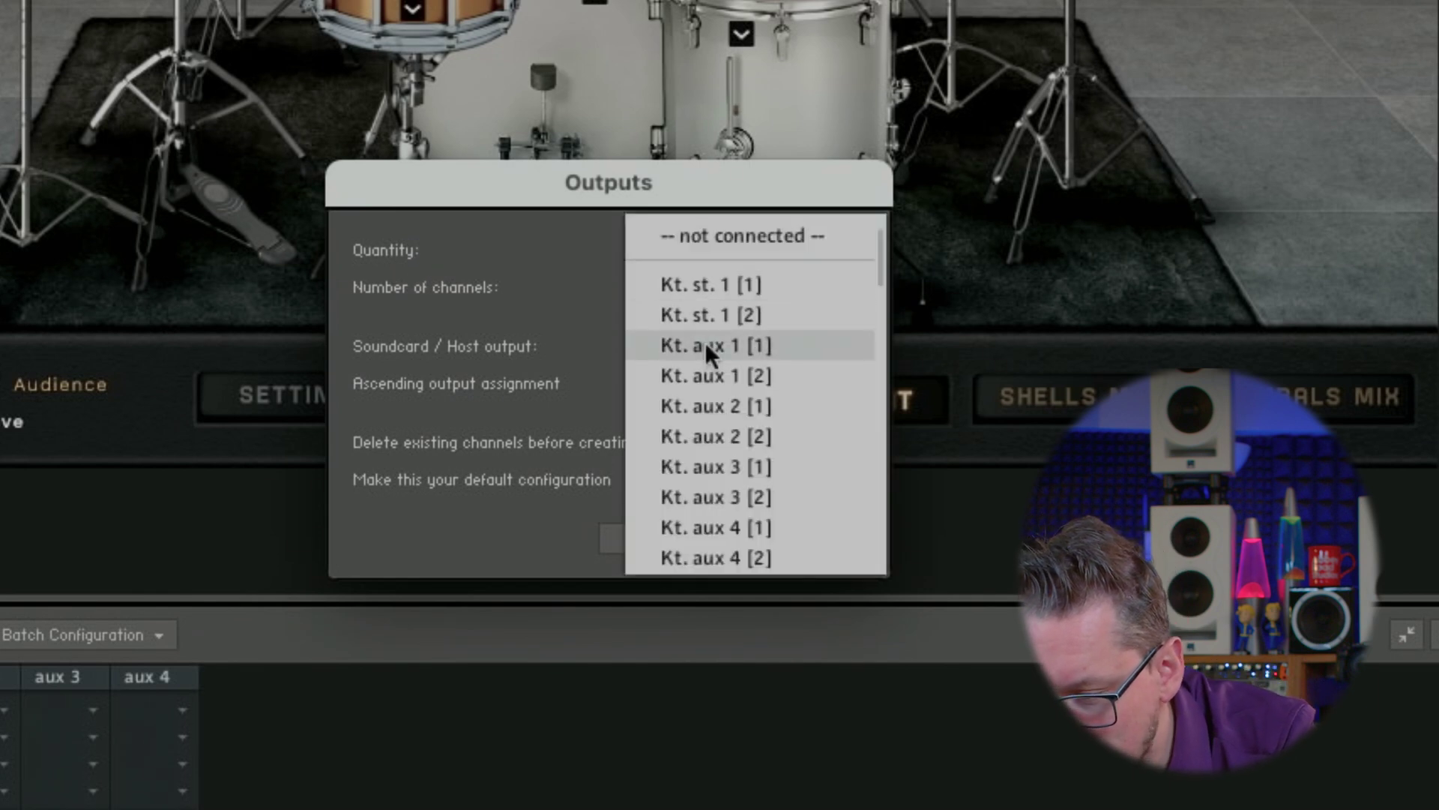
{"action": "left_click", "coordinate": [704, 343]}
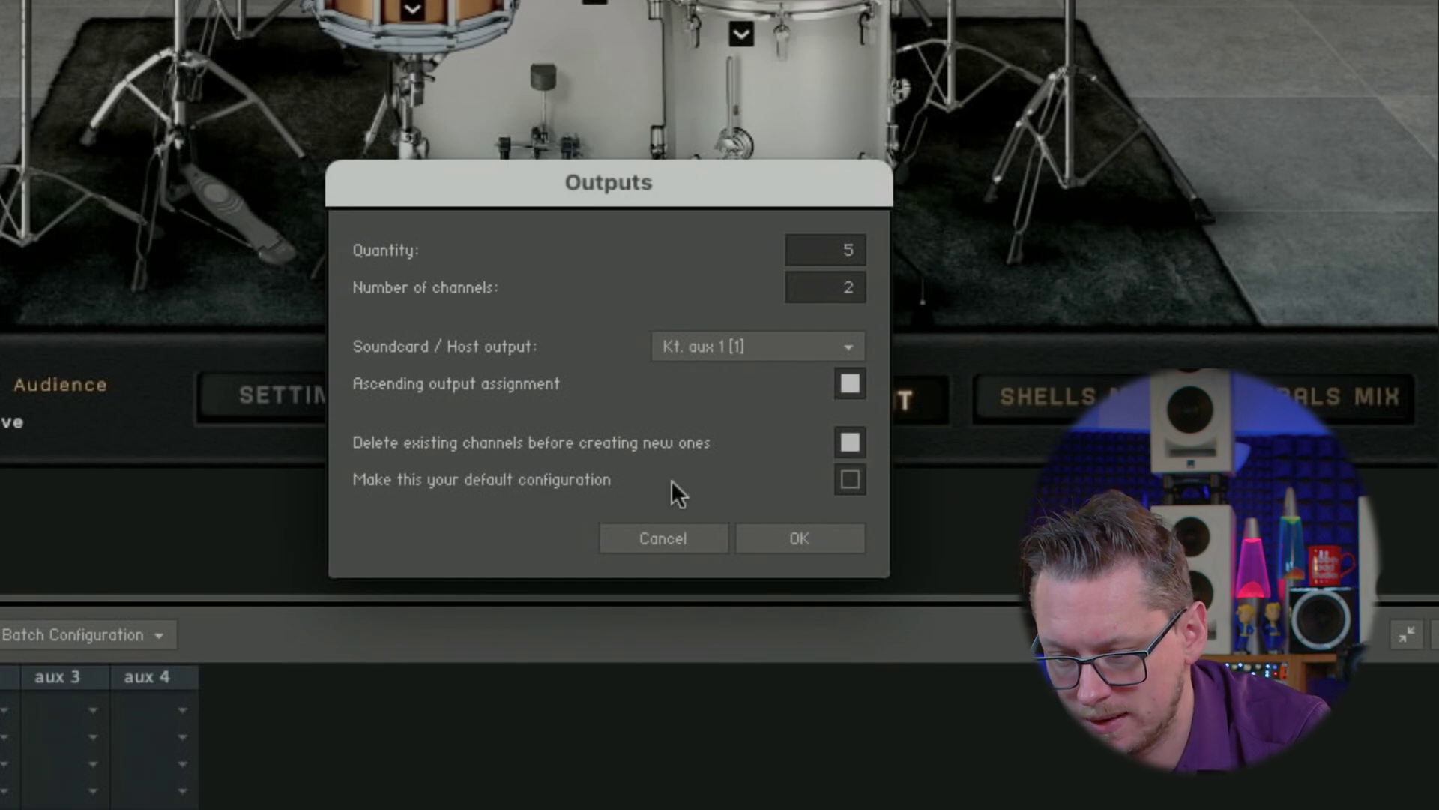
{"action": "left_click", "coordinate": [822, 537]}
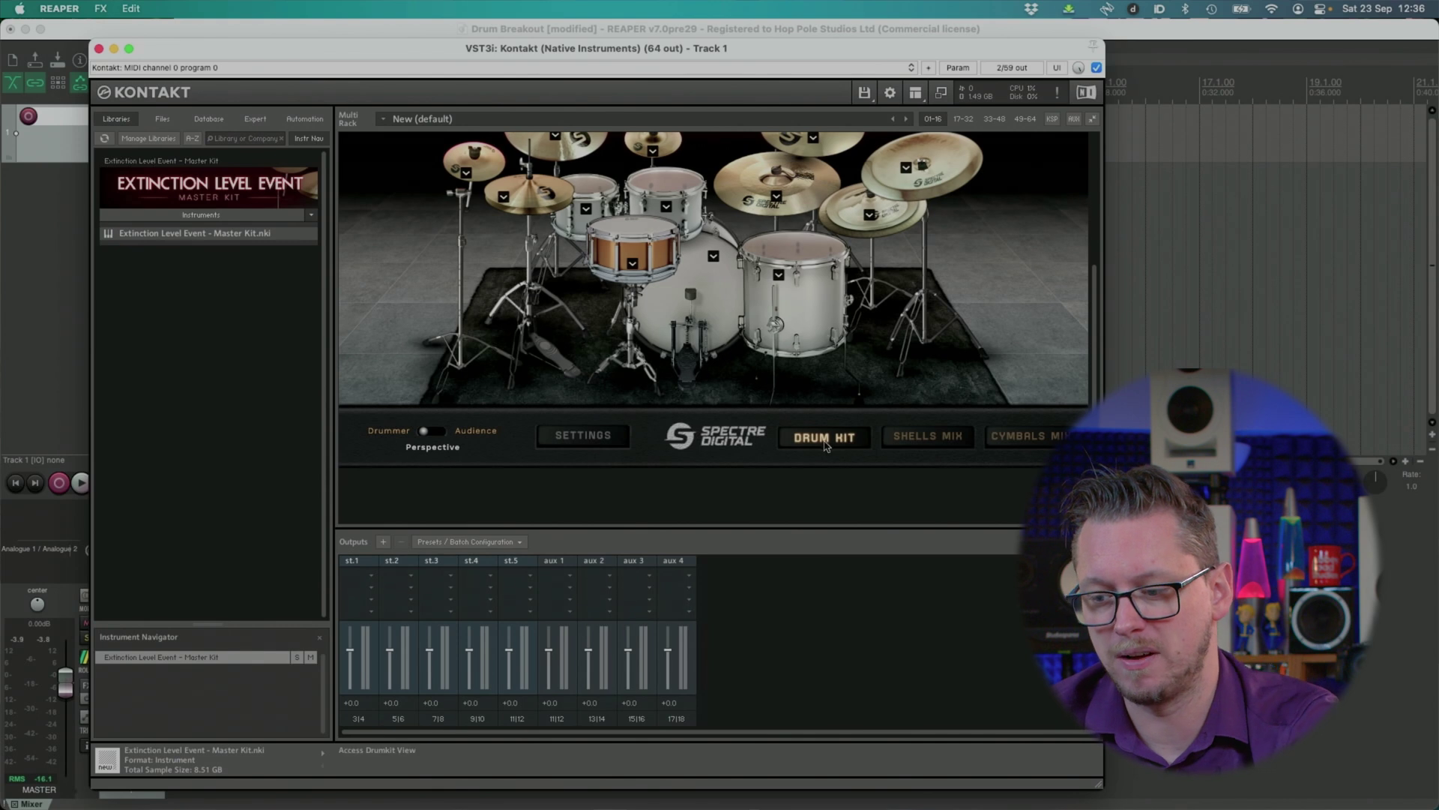
Check which output choices the shells mixer offers for the Snare Btm channel.
{"action": "left_click", "coordinate": [903, 441]}
{"action": "scroll", "coordinate": [750, 450], "scroll_direction": "down", "scroll_amount": 2}
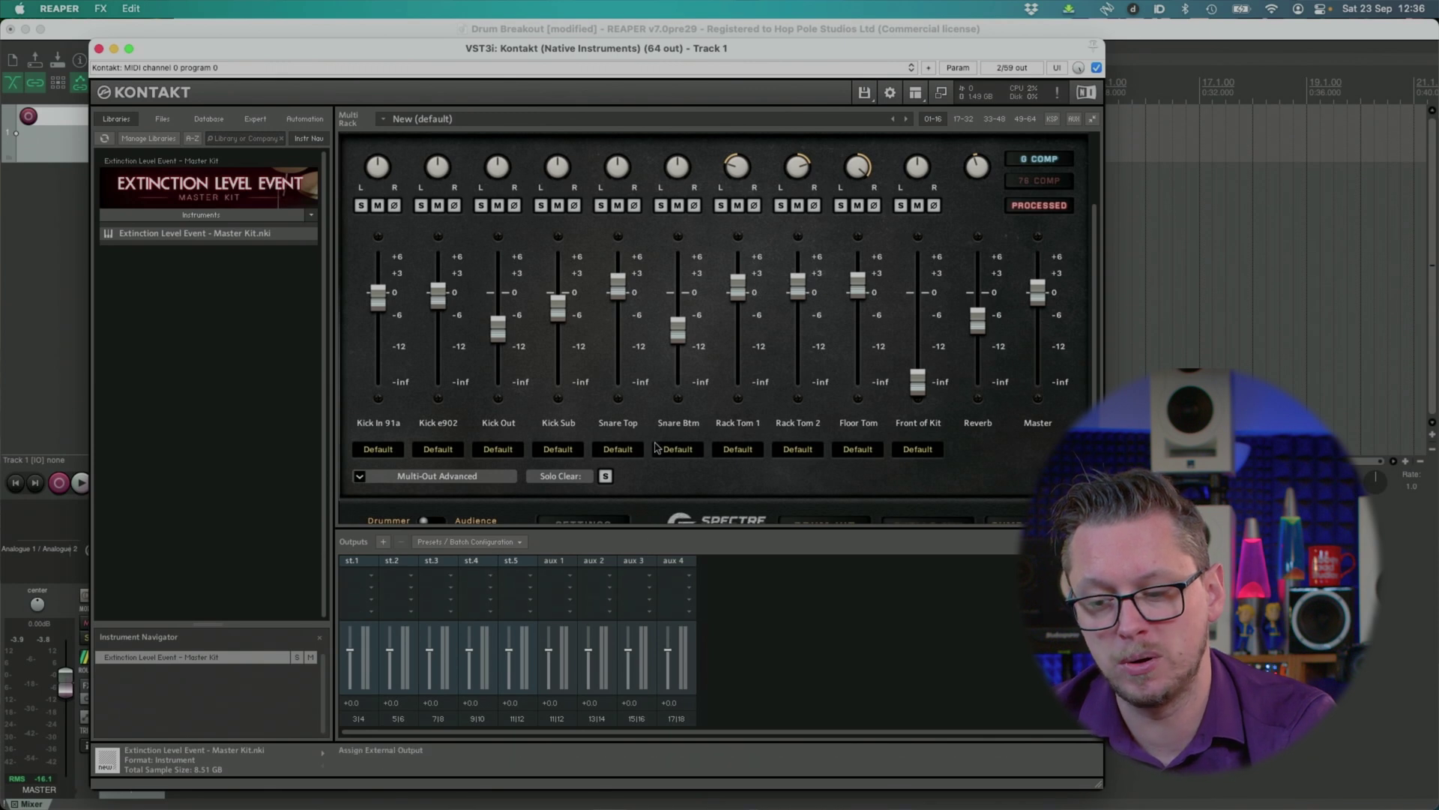
{"action": "left_click", "coordinate": [679, 450]}
{"action": "left_click", "coordinate": [822, 477]}
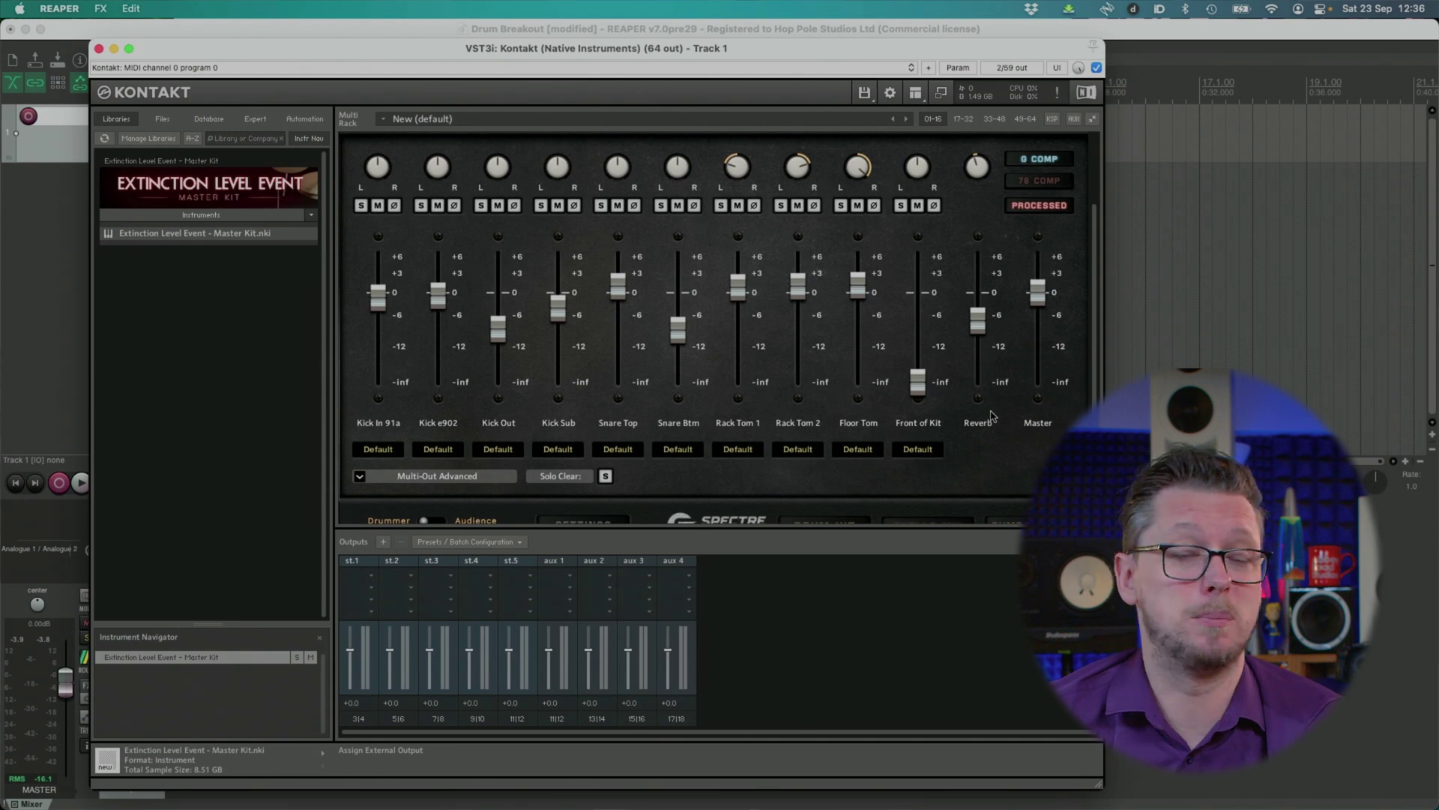
Save the project and reload Kontakt by setting the plug-in offline and back online.
{"action": "left_click", "coordinate": [98, 49]}
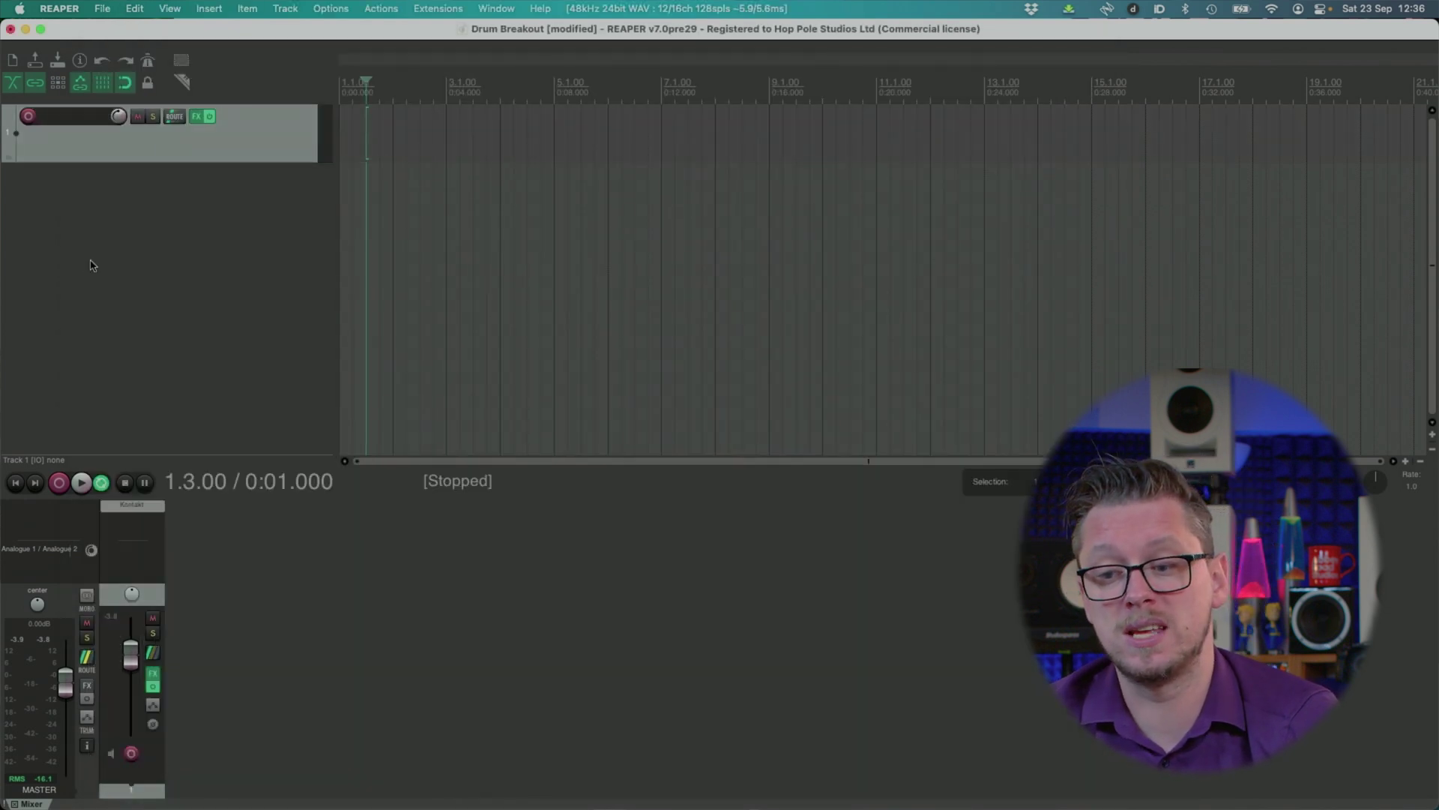
{"action": "key", "text": "super+s"}
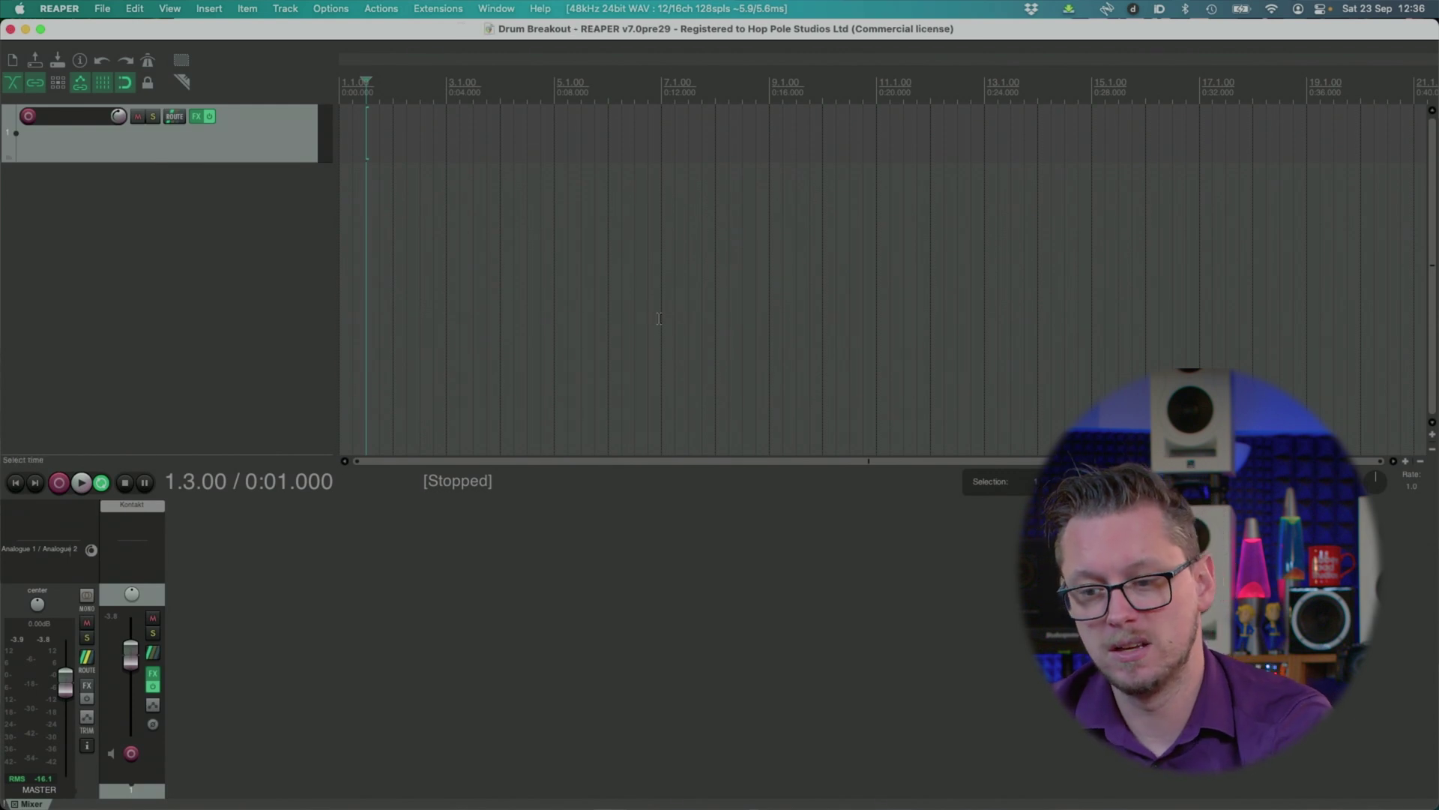
{"action": "right_click", "coordinate": [120, 512]}
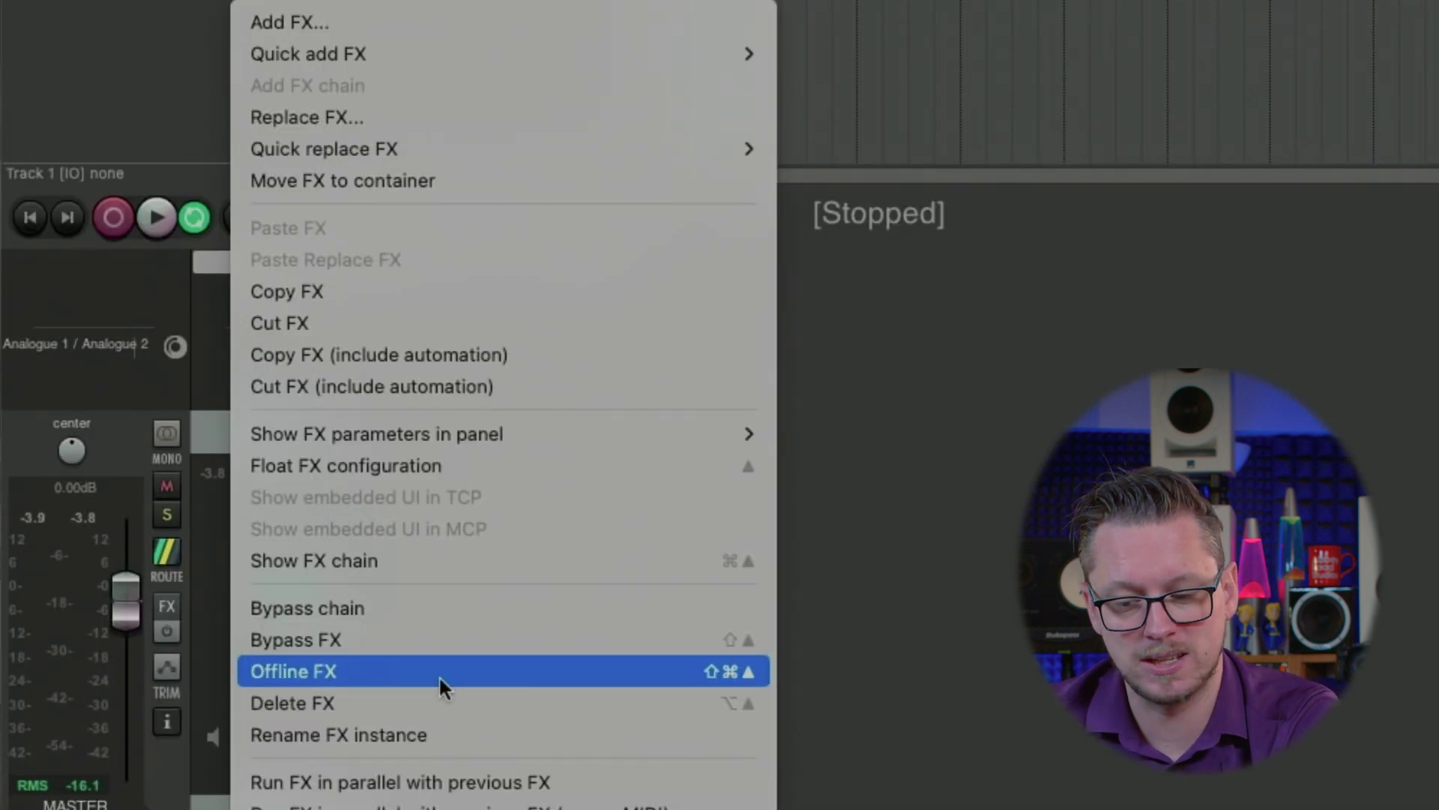
{"action": "left_click", "coordinate": [438, 674]}
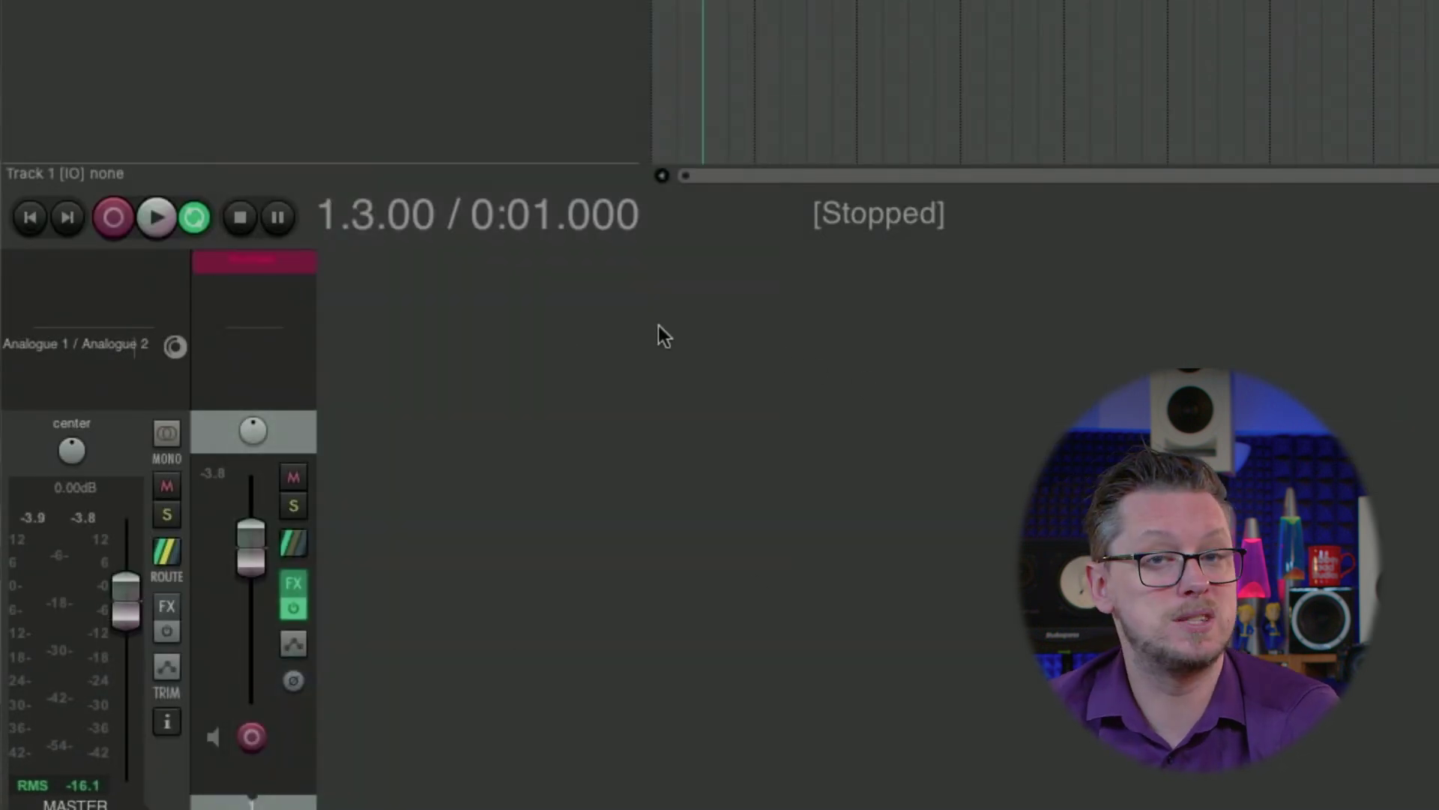
{"action": "right_click", "coordinate": [225, 269]}
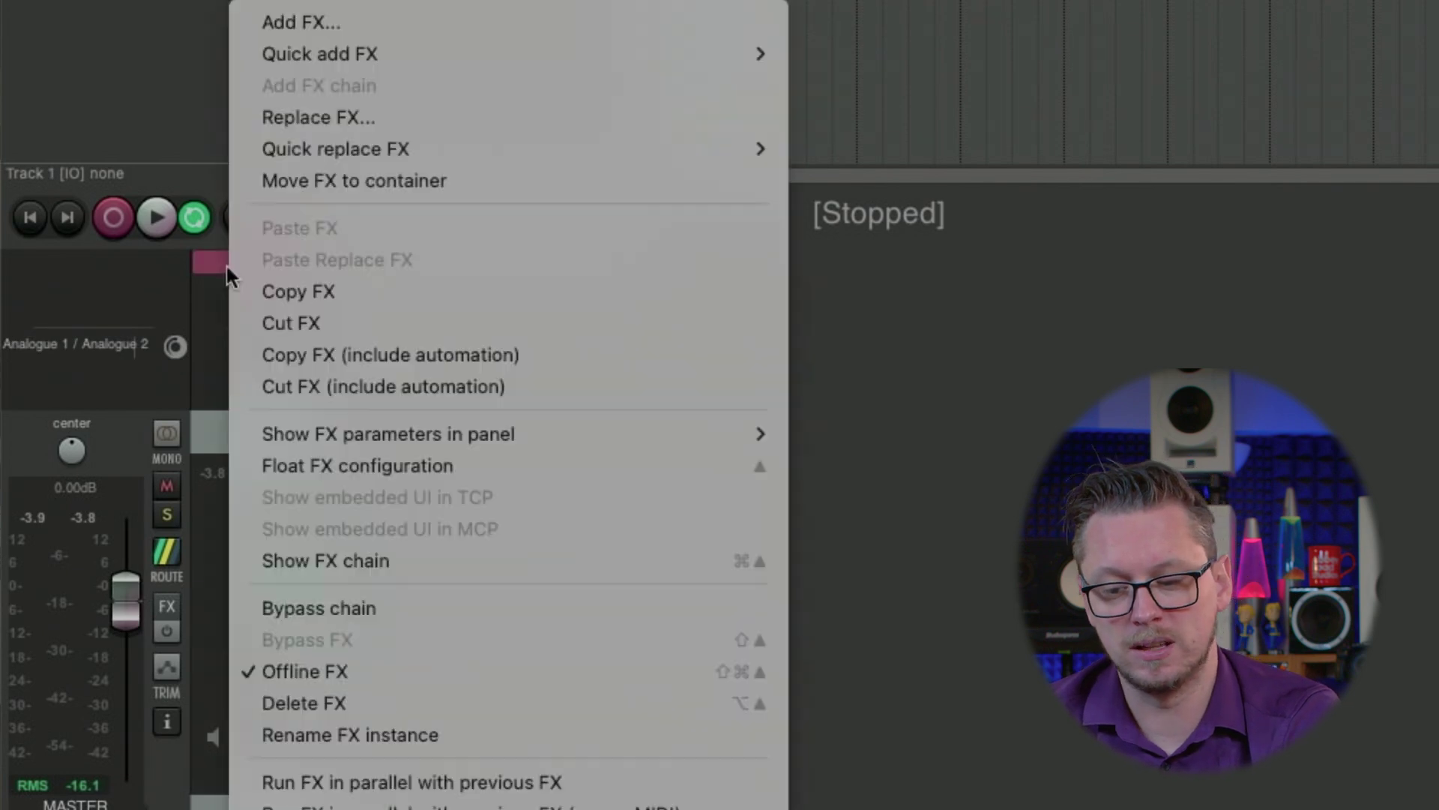
{"action": "left_click", "coordinate": [420, 671]}
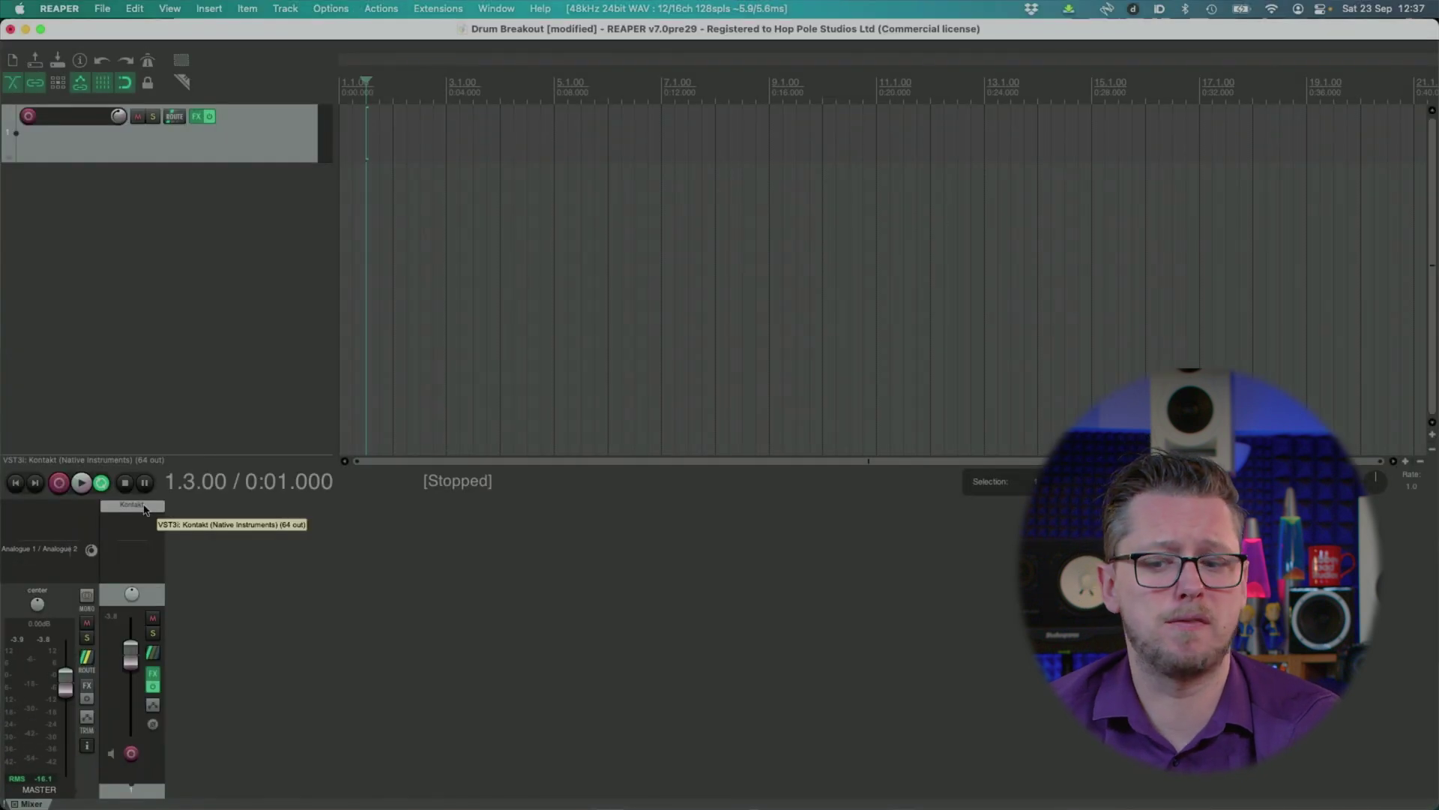
Reopen Kontakt and check the output choices for the Rack Tom 1 channel in the shells mixer.
{"action": "left_click", "coordinate": [143, 507]}
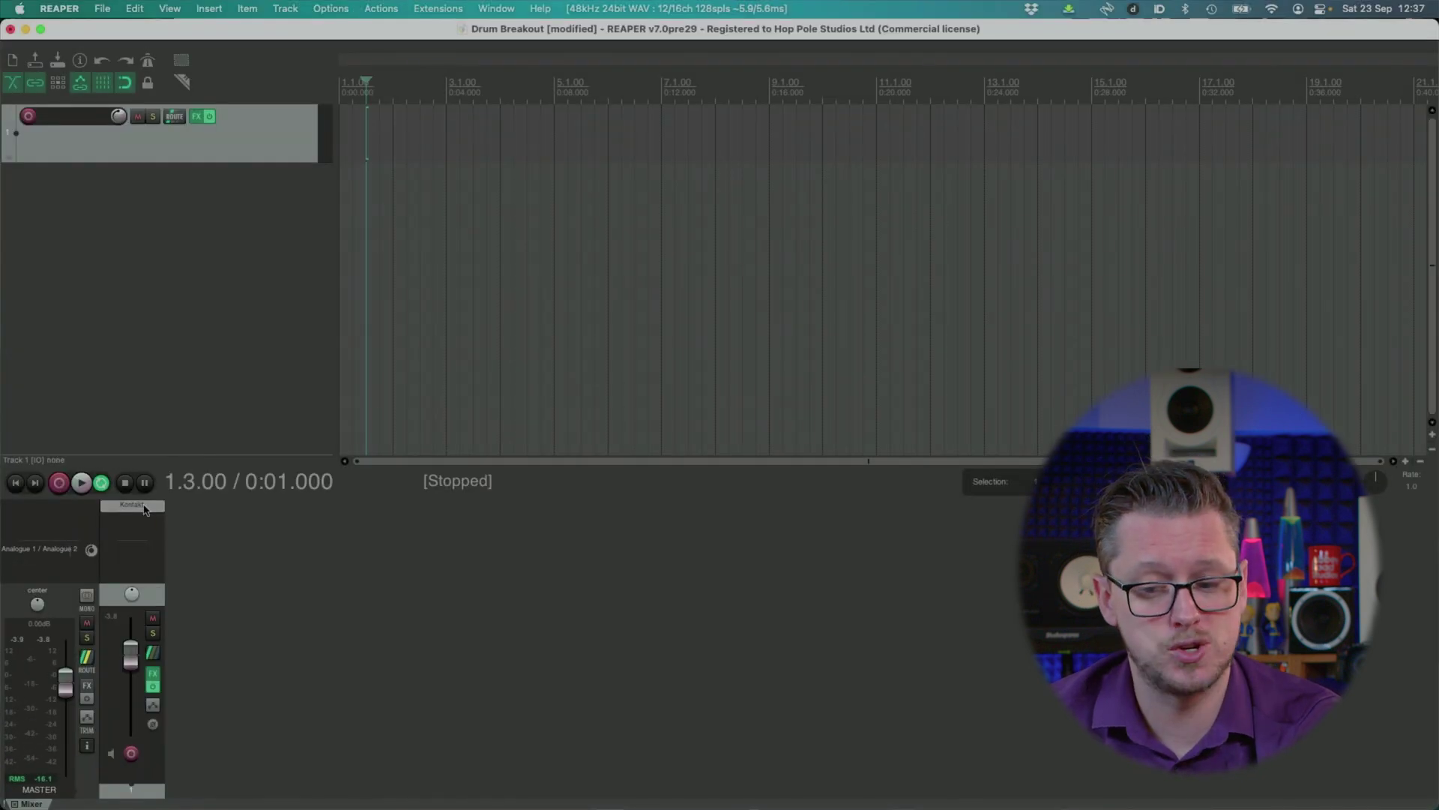
{"action": "scroll", "coordinate": [793, 442], "scroll_direction": "down", "scroll_amount": 3}
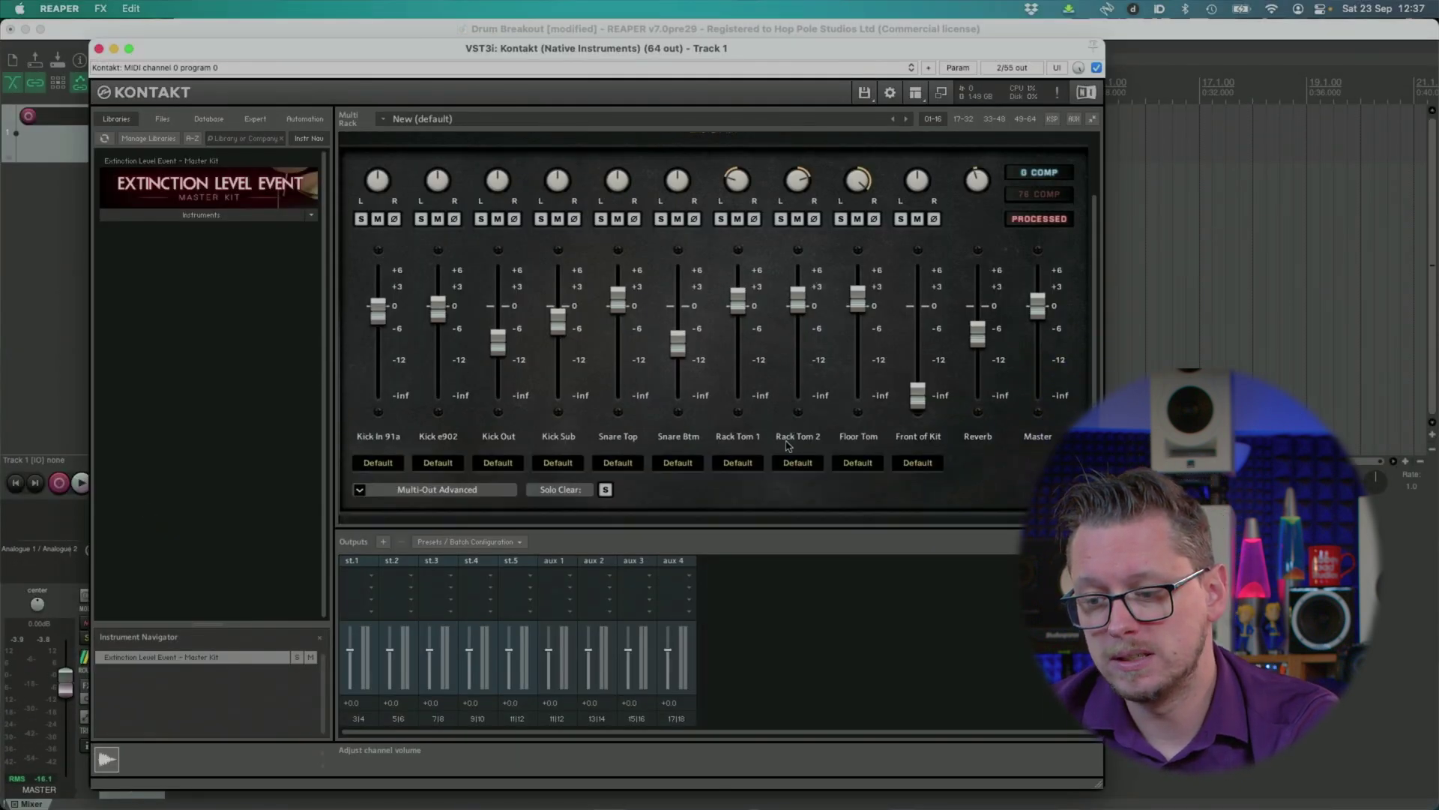
{"action": "left_click", "coordinate": [737, 433]}
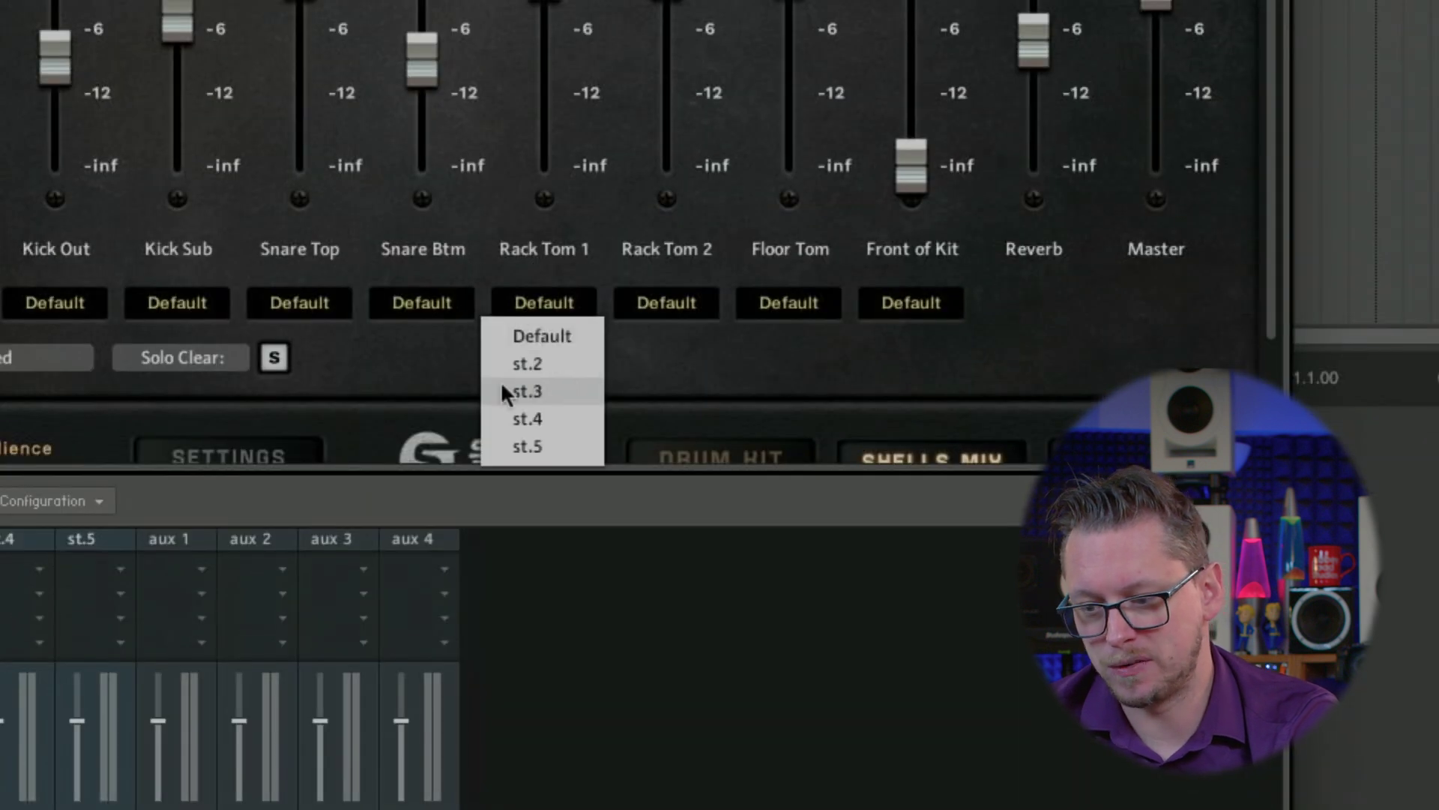
{"action": "left_click", "coordinate": [420, 383]}
Route the Snare Top and Snare Btm channels to output st.2.
{"action": "scroll", "coordinate": [474, 366], "scroll_direction": "down", "scroll_amount": 1}
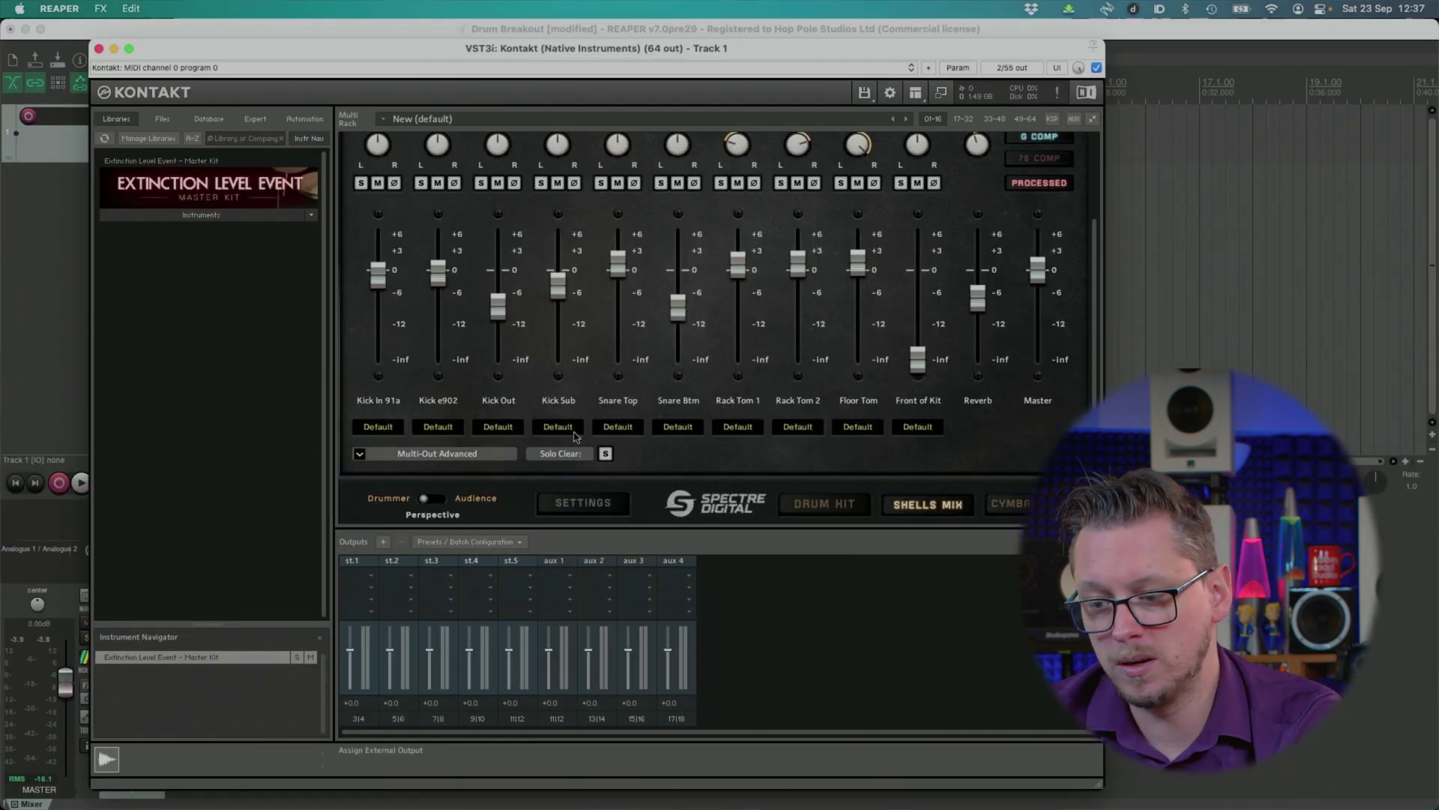
{"action": "left_click", "coordinate": [617, 426]}
{"action": "left_click", "coordinate": [611, 457]}
{"action": "left_click", "coordinate": [678, 427]}
{"action": "left_click", "coordinate": [679, 457]}
Route the Rack Tom 1, Rack Tom 2 and Floor Tom channels to output st.3.
{"action": "left_click", "coordinate": [738, 426]}
{"action": "left_click", "coordinate": [731, 470]}
{"action": "left_click", "coordinate": [798, 426]}
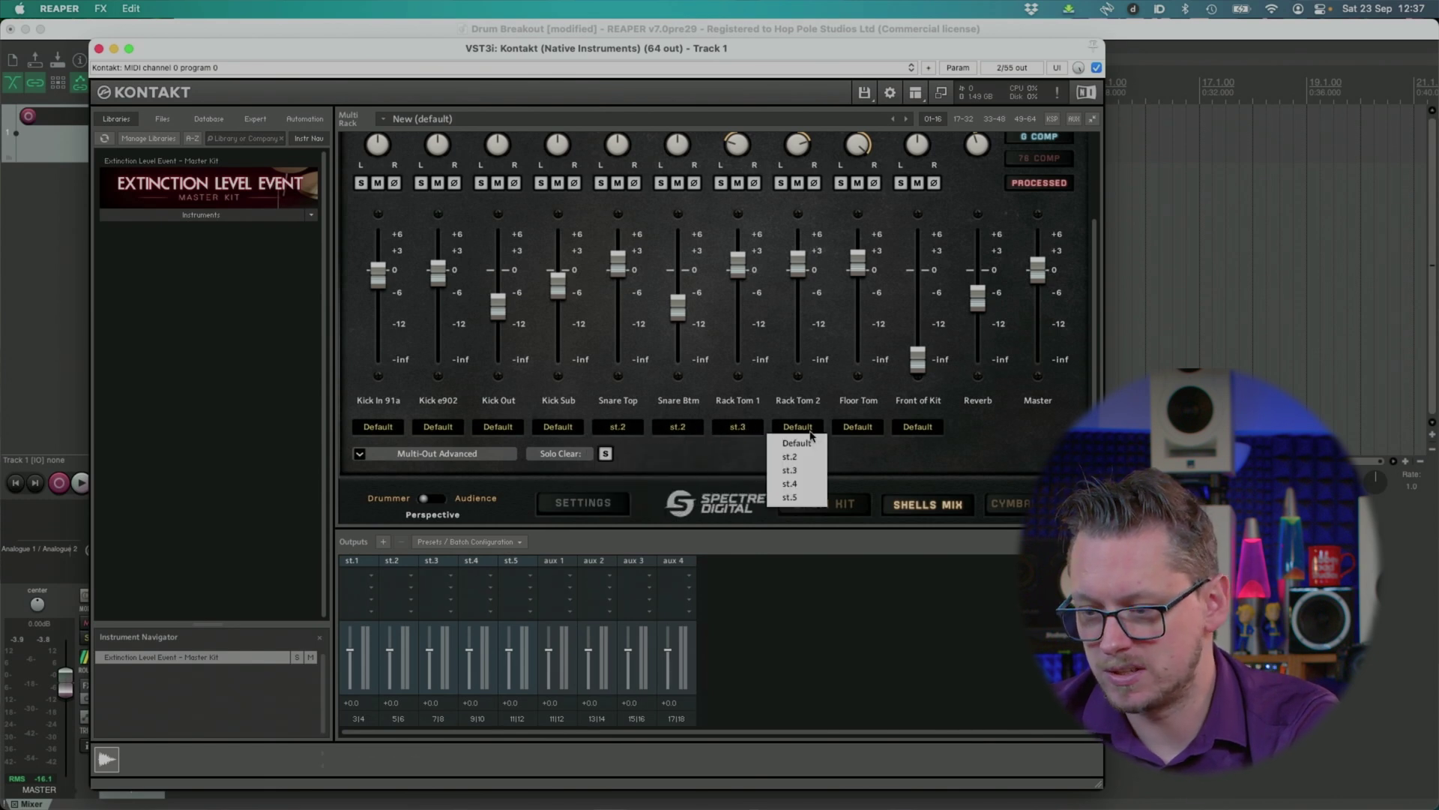
{"action": "left_click", "coordinate": [804, 471]}
{"action": "left_click", "coordinate": [857, 427]}
{"action": "left_click", "coordinate": [854, 470]}
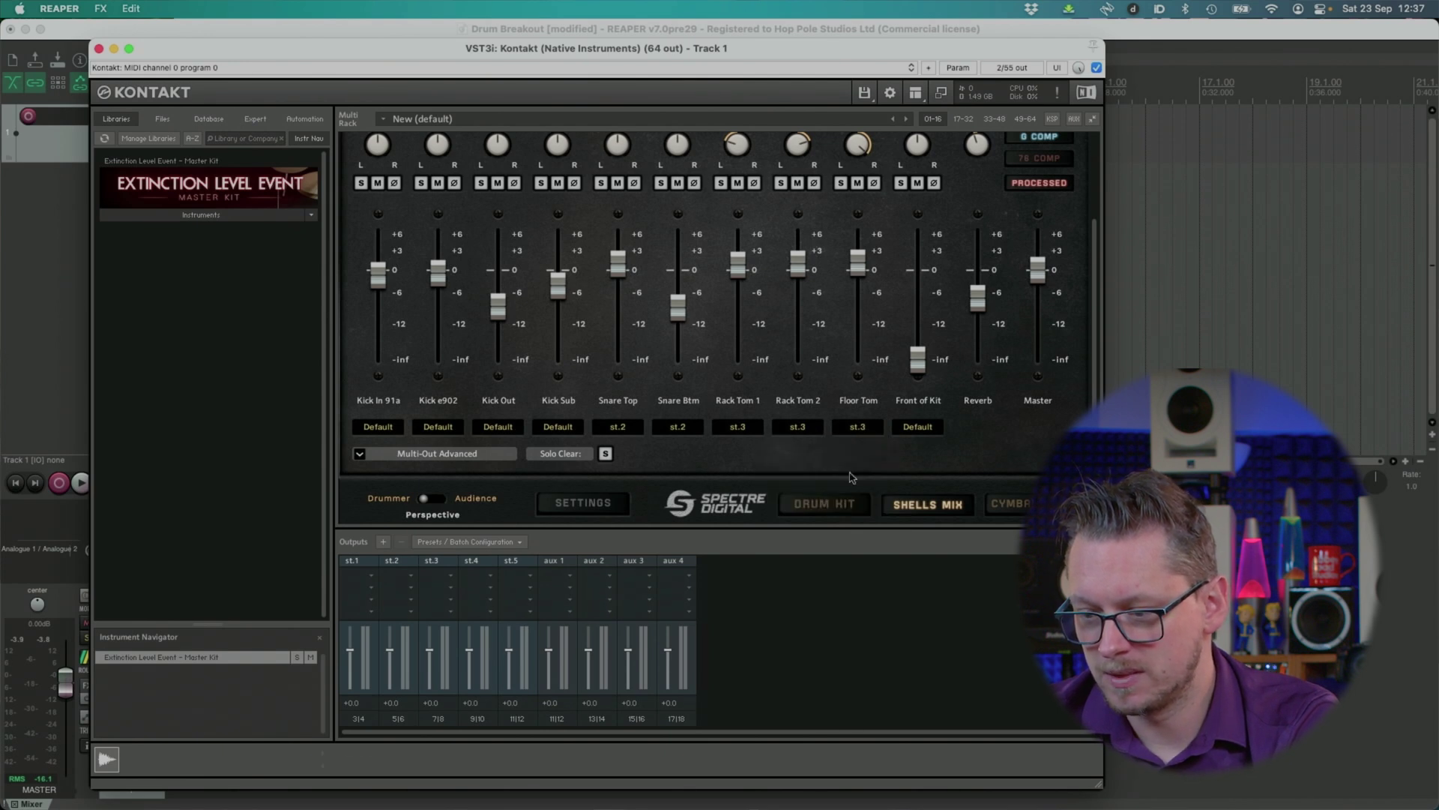
Route the Front of Kit channel in the shells mixer to output st.4.
{"action": "left_click", "coordinate": [927, 429]}
{"action": "left_click", "coordinate": [910, 483]}
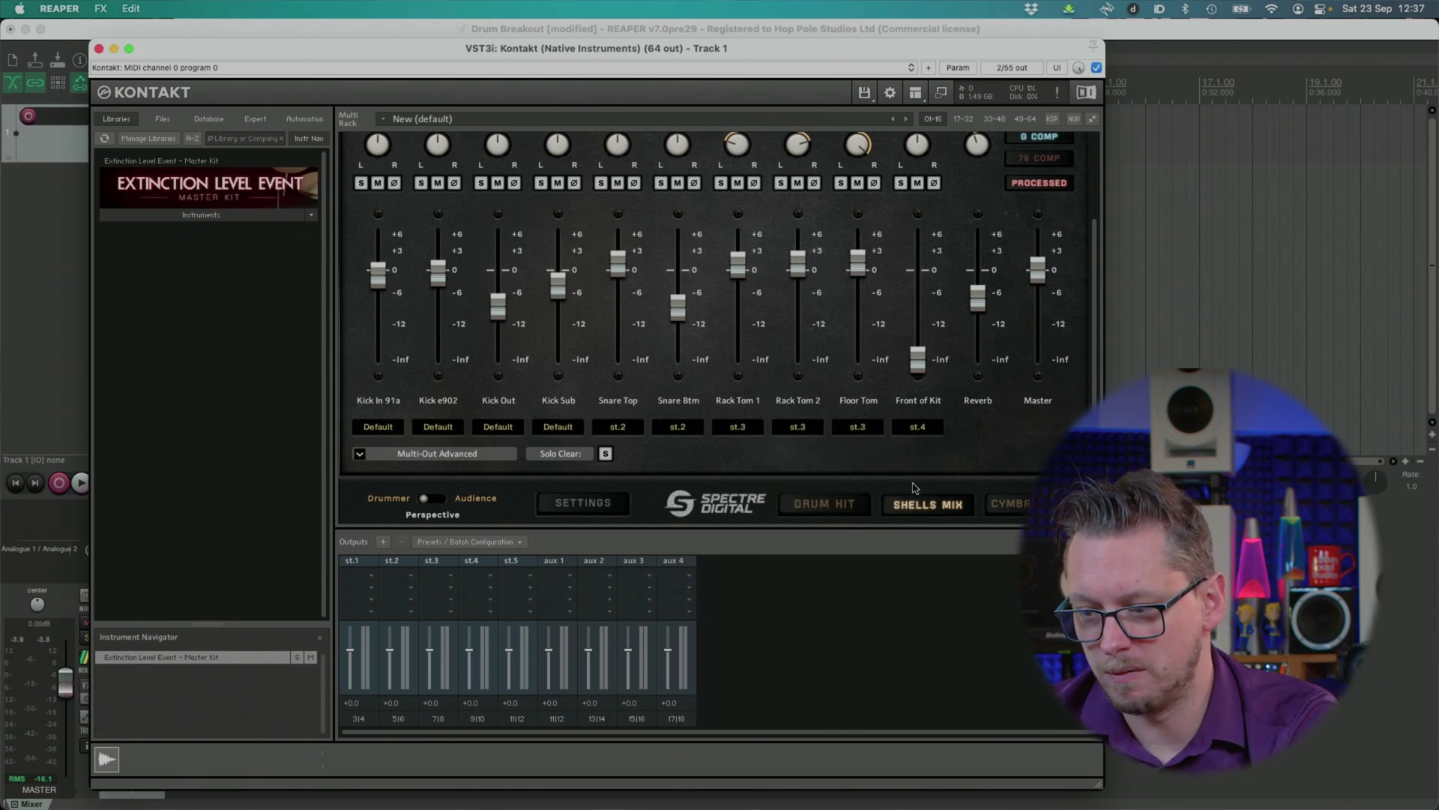
{"action": "scroll", "coordinate": [952, 502], "scroll_direction": "up", "scroll_amount": 1}
{"action": "scroll", "coordinate": [954, 504], "scroll_direction": "down", "scroll_amount": 1}
In the cymbals mixer, route Hi Hat, Splash 1, Splash 2, Ride, Stack 2, China and both Overhead channels to output st.4.
{"action": "left_click", "coordinate": [1005, 504]}
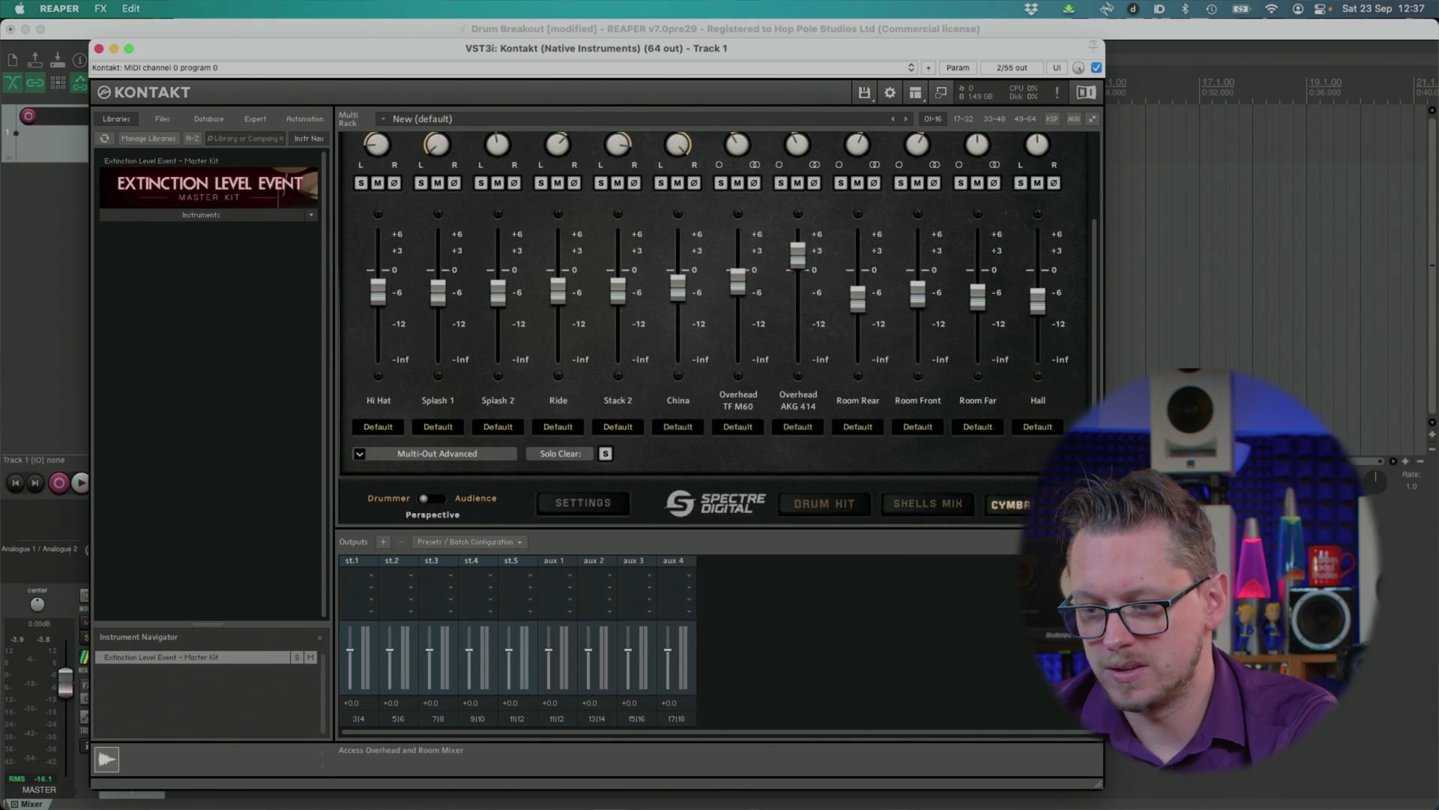
{"action": "left_click", "coordinate": [386, 433]}
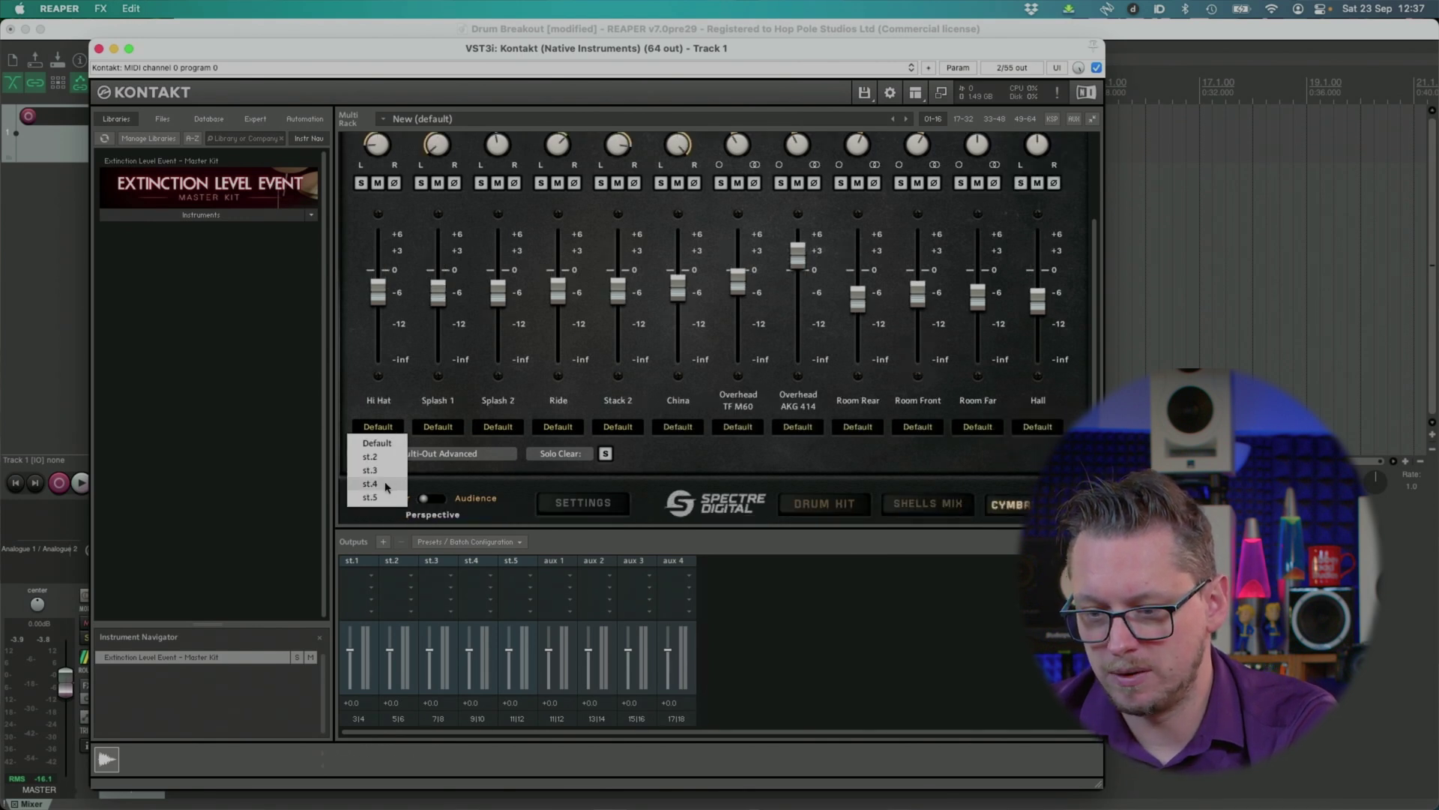
{"action": "left_click", "coordinate": [388, 486]}
{"action": "left_click", "coordinate": [444, 429]}
{"action": "left_click", "coordinate": [437, 483]}
{"action": "left_click", "coordinate": [496, 429]}
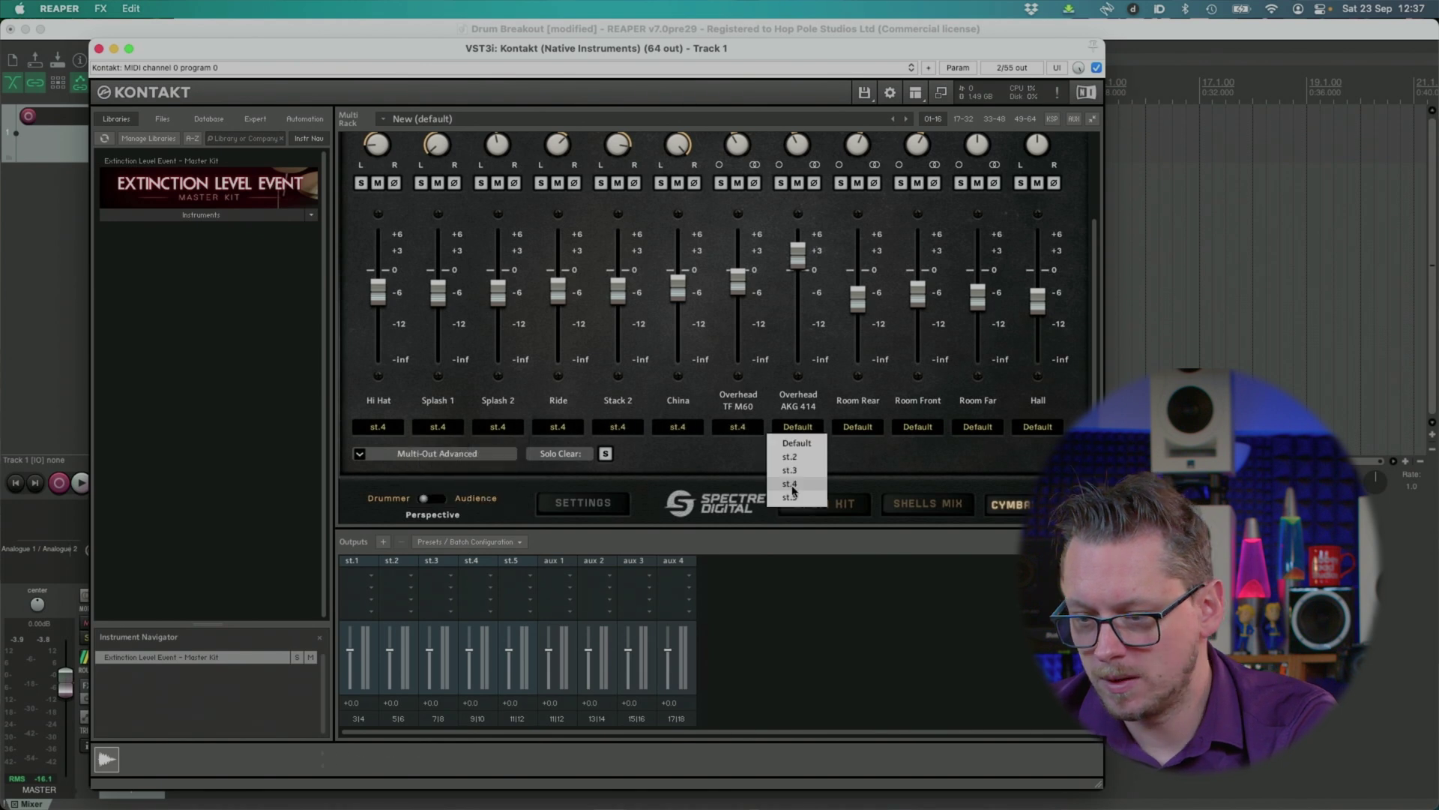
{"action": "left_click", "coordinate": [796, 484]}
Route the Room Rear, Room Front, Room Far and Hall channels to output st.5.
{"action": "left_click", "coordinate": [864, 427]}
{"action": "left_click", "coordinate": [872, 497]}
{"action": "left_click", "coordinate": [927, 429]}
{"action": "left_click", "coordinate": [916, 497]}
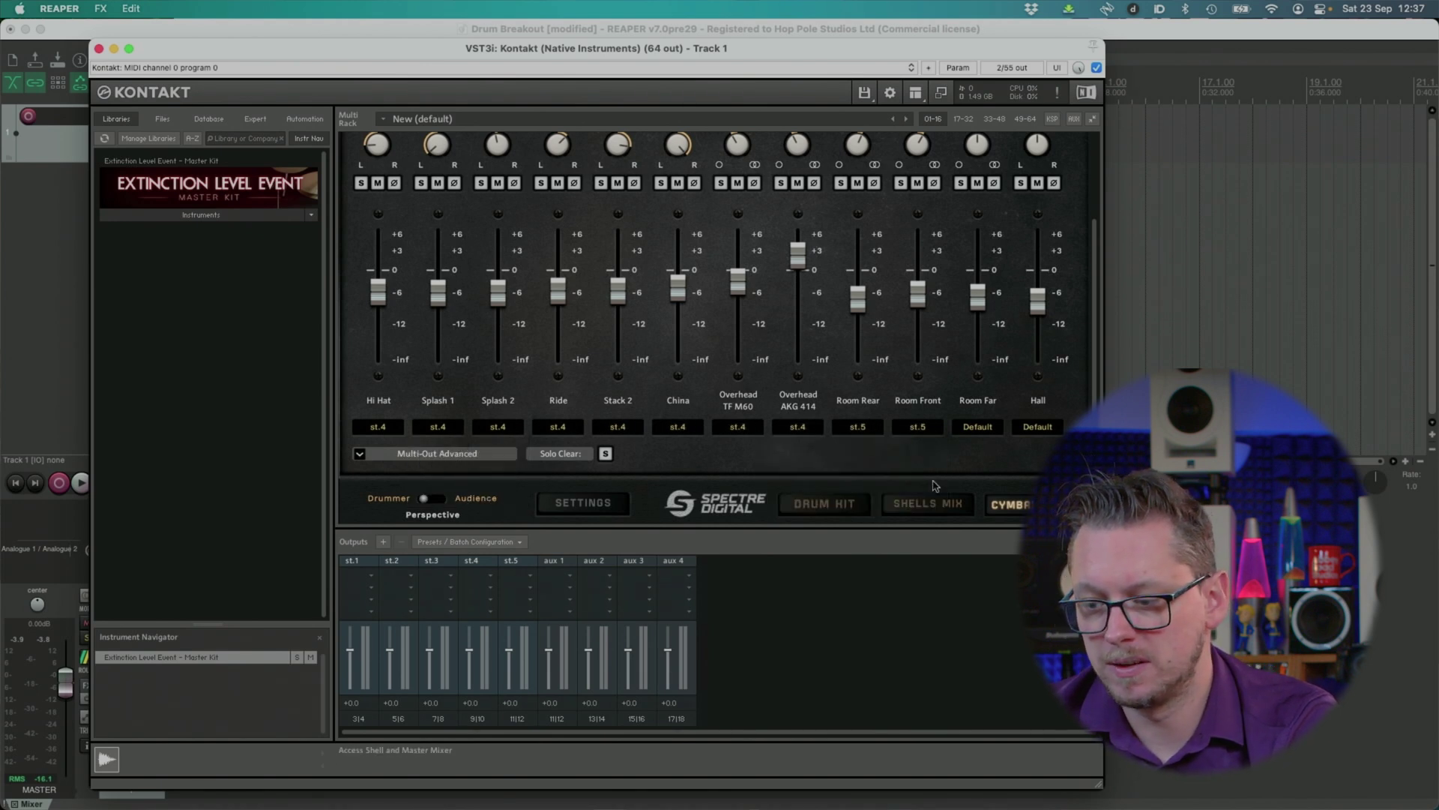
{"action": "left_click", "coordinate": [972, 429]}
{"action": "left_click", "coordinate": [970, 497]}
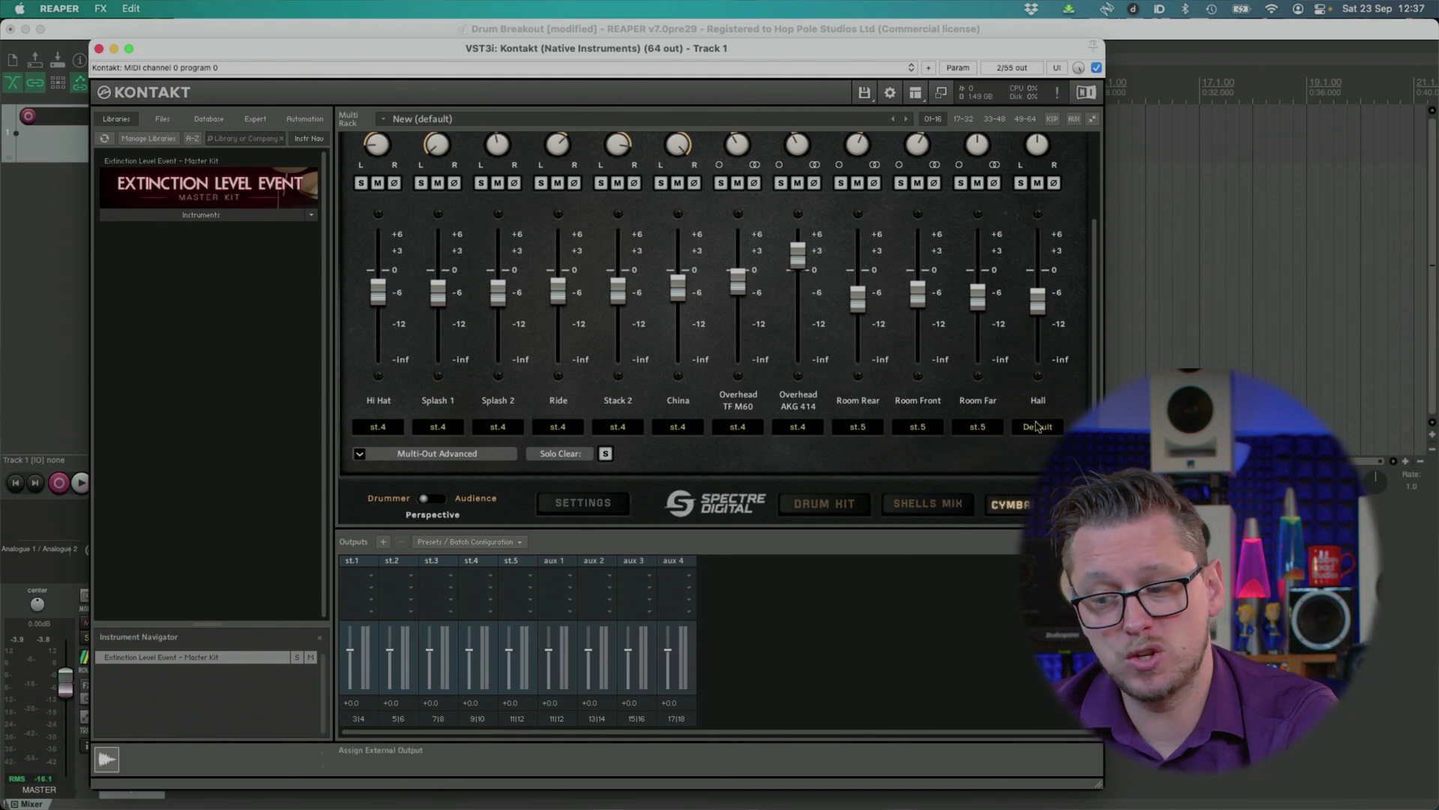
{"action": "left_click", "coordinate": [1038, 427]}
{"action": "left_click", "coordinate": [1025, 497]}
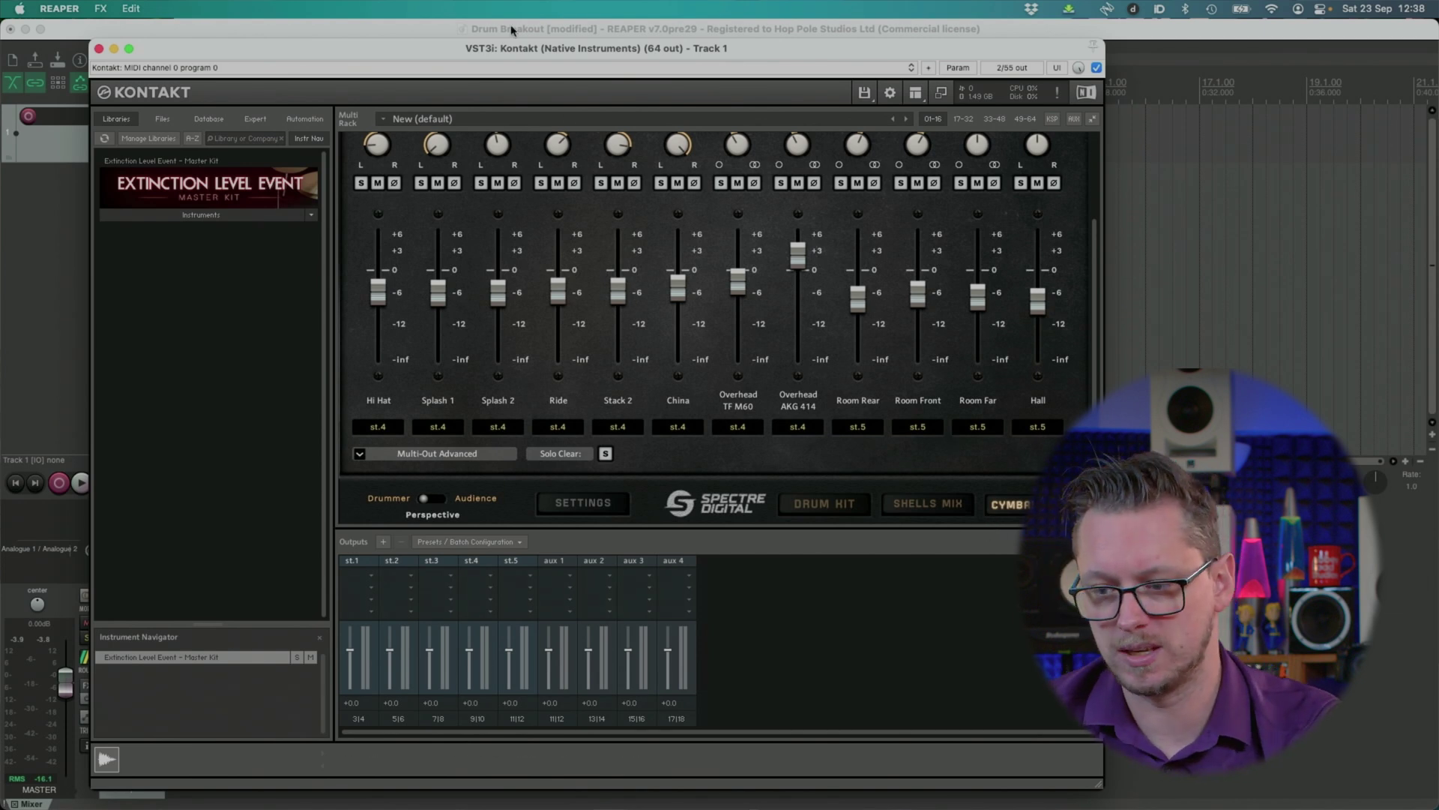
Return Kontakt to the drum kit view and open Track 1's FX chain window.
{"action": "left_click_drag", "start_coordinate": [509, 51], "coordinate": [797, 81]}
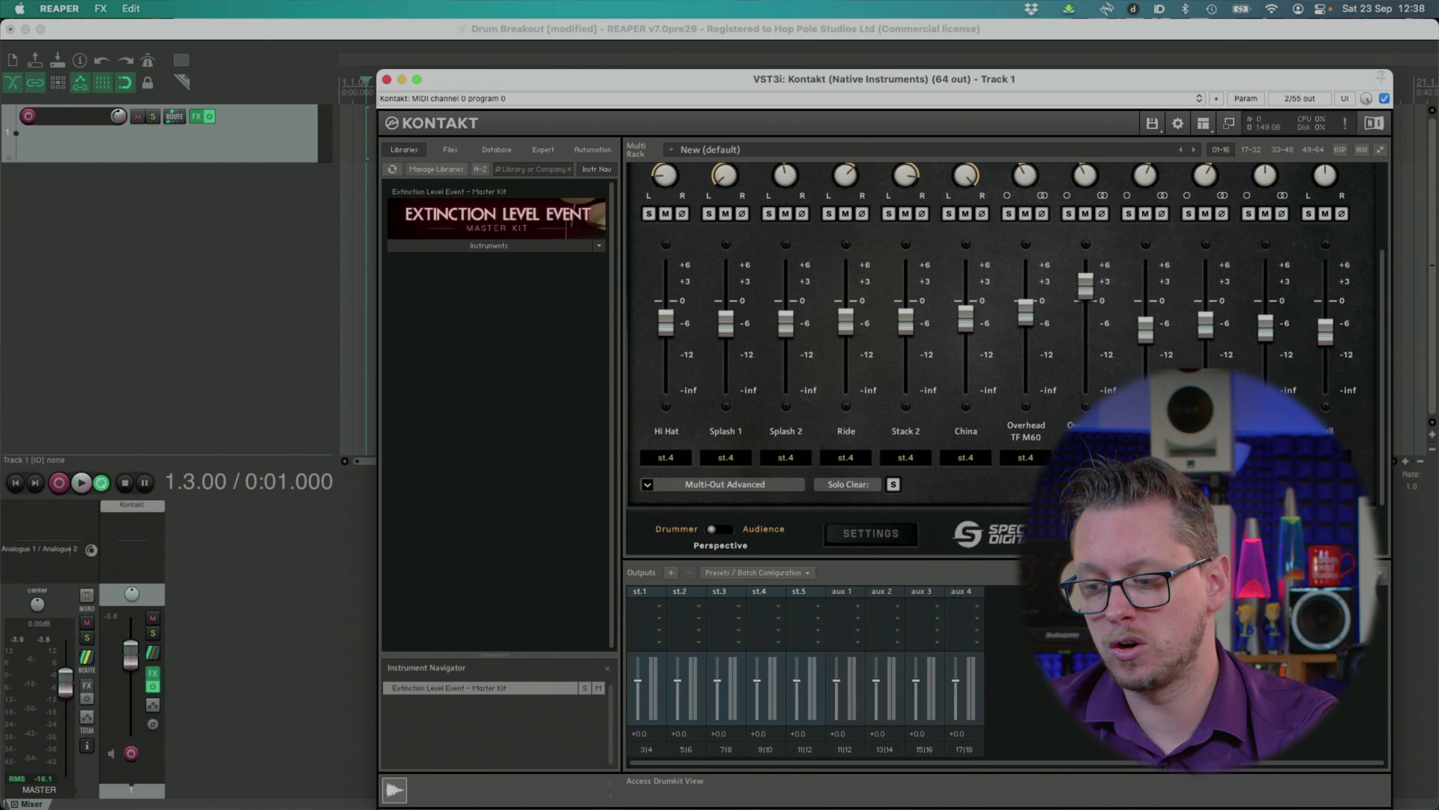
{"action": "left_click", "coordinate": [936, 359]}
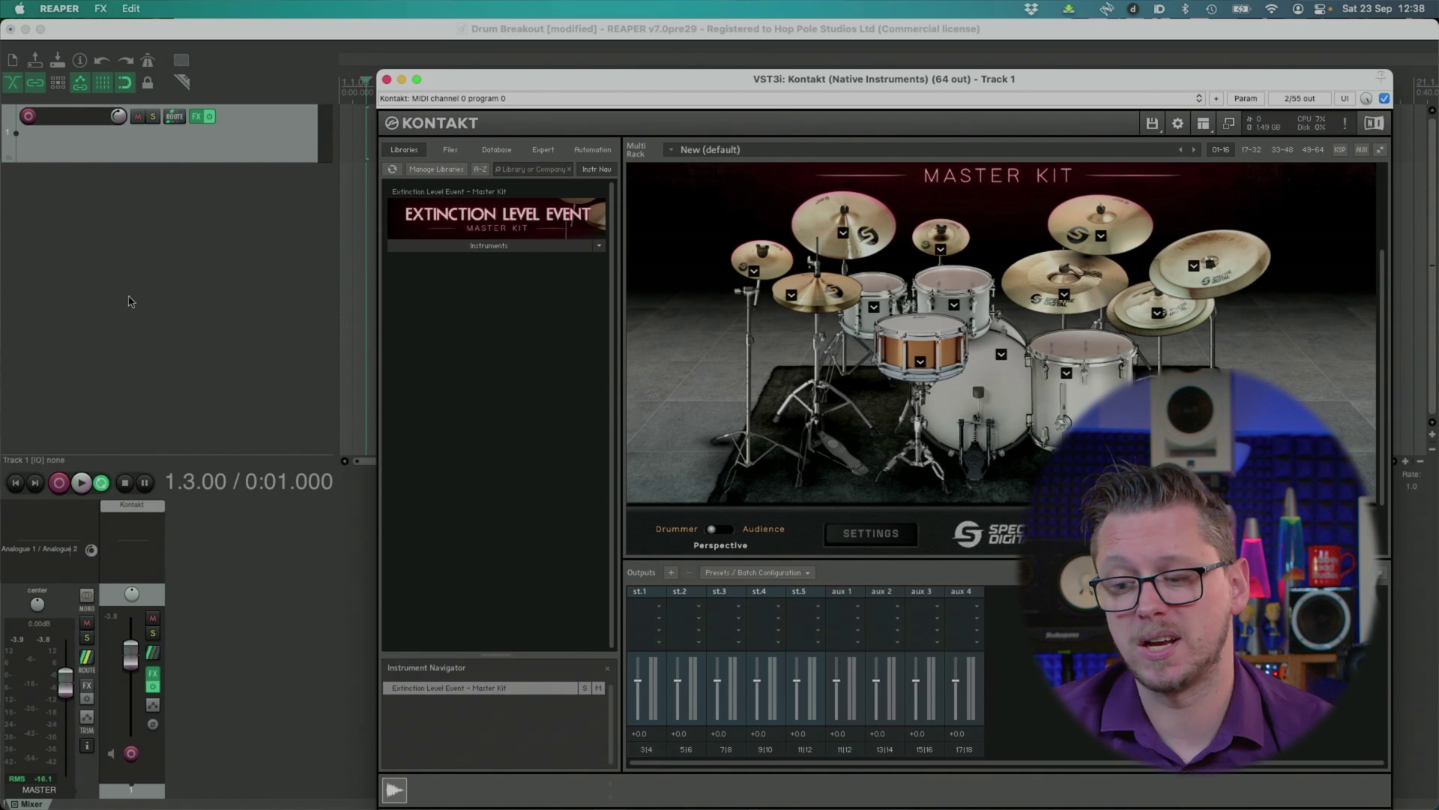
{"action": "left_click", "coordinate": [111, 4]}
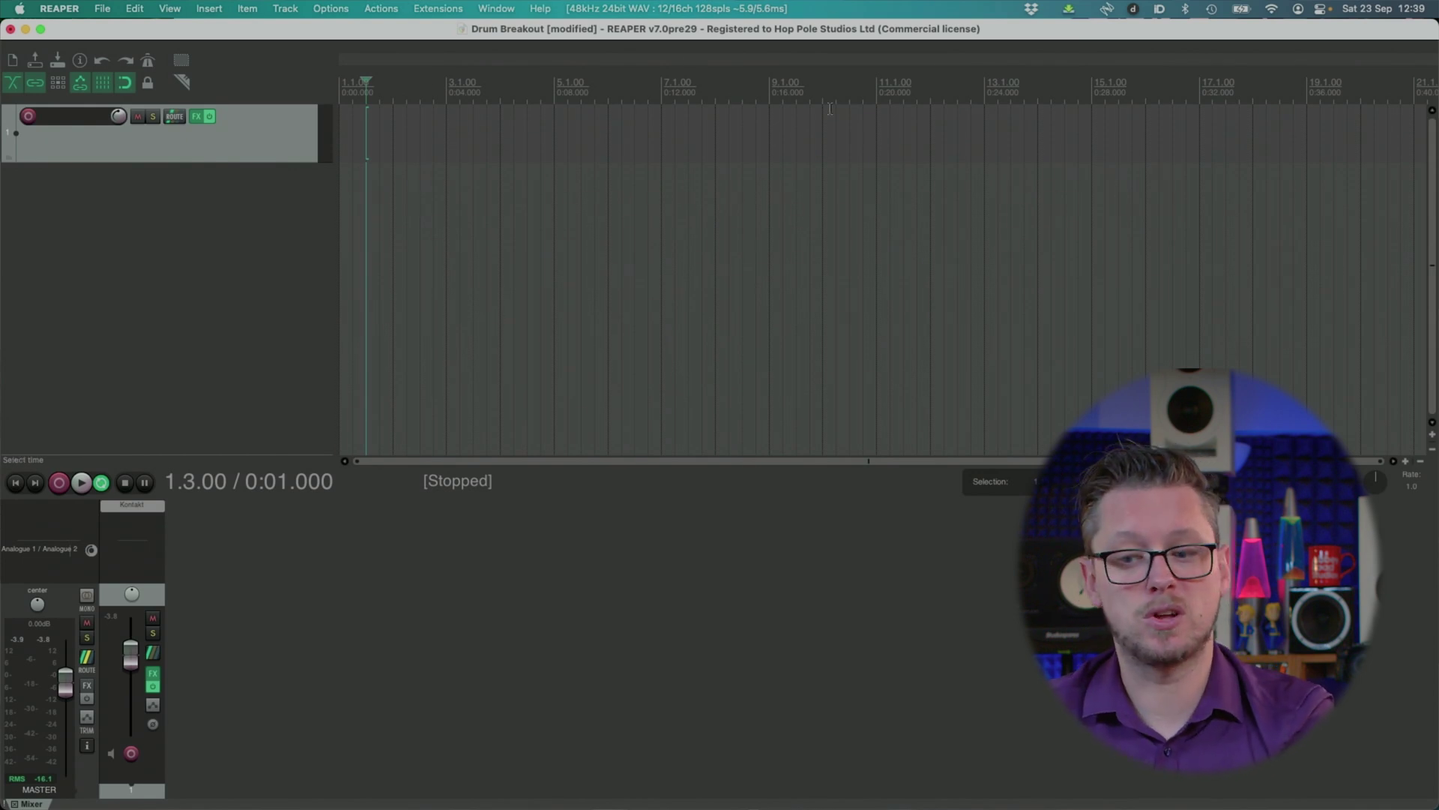
{"action": "left_click", "coordinate": [196, 116]}
{"action": "left_click_drag", "start_coordinate": [313, 47], "coordinate": [422, 46]}
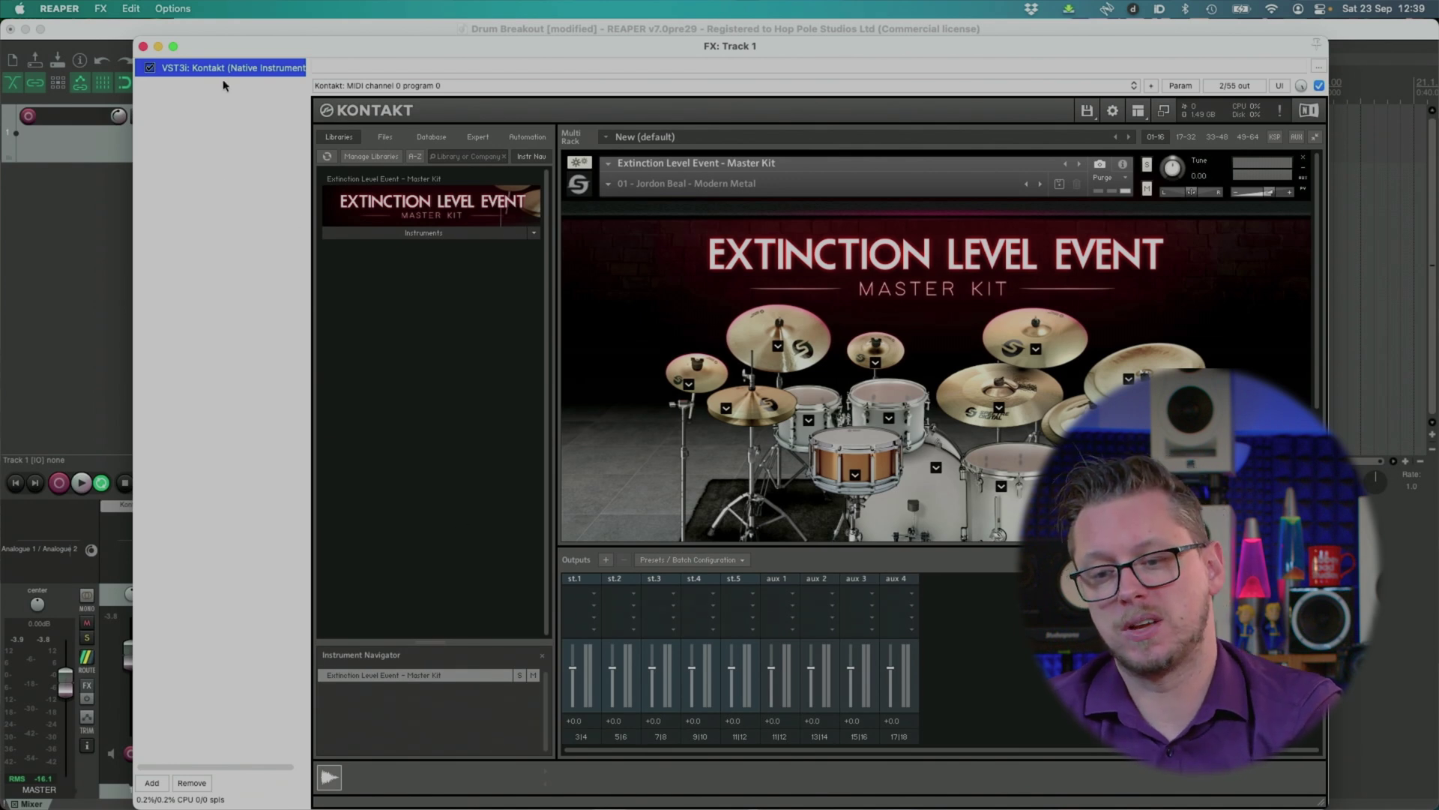
Select Kontakt in the FX chain, build multichannel routing for its output and accept the proposed new tracks.
{"action": "left_click", "coordinate": [222, 305]}
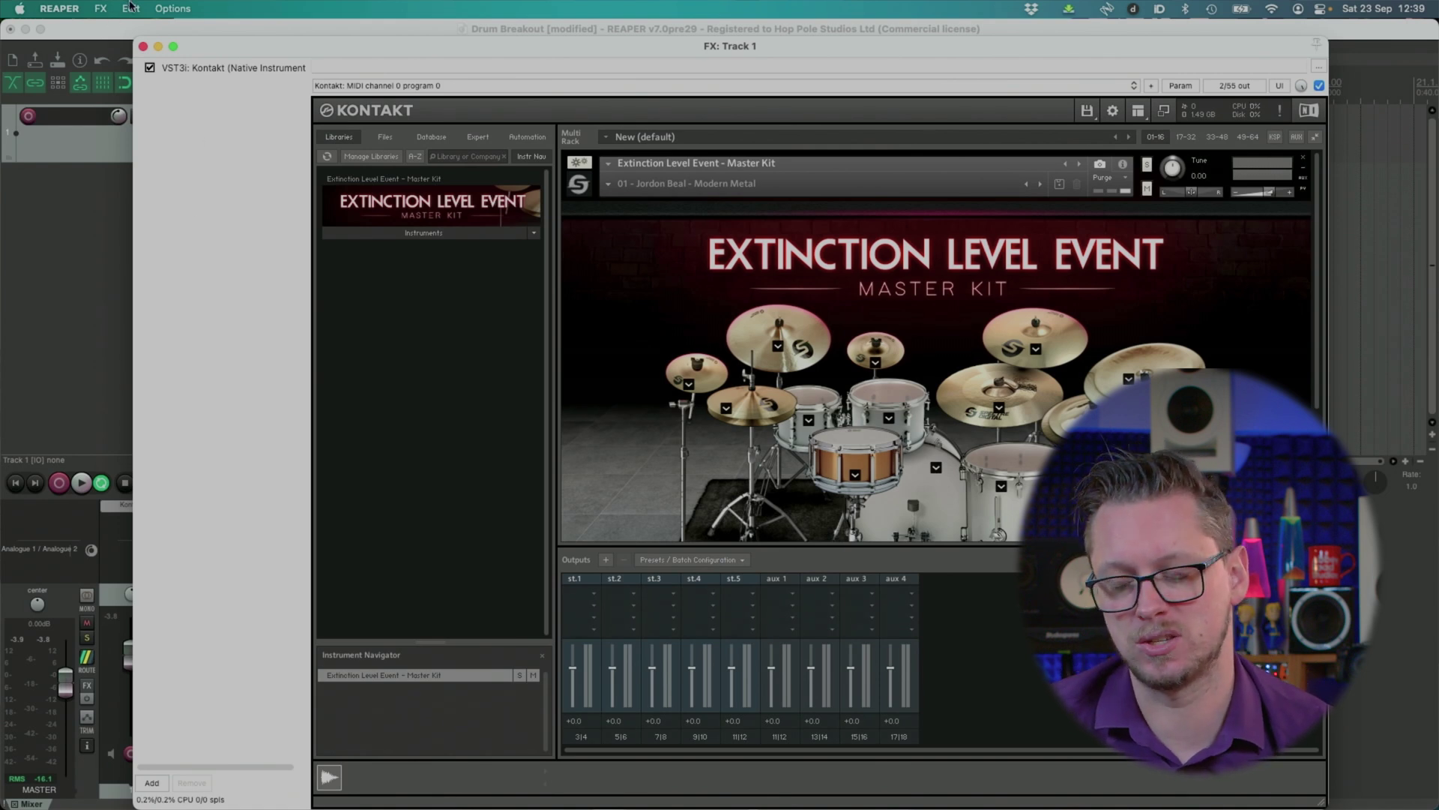
{"action": "left_click", "coordinate": [130, 8]}
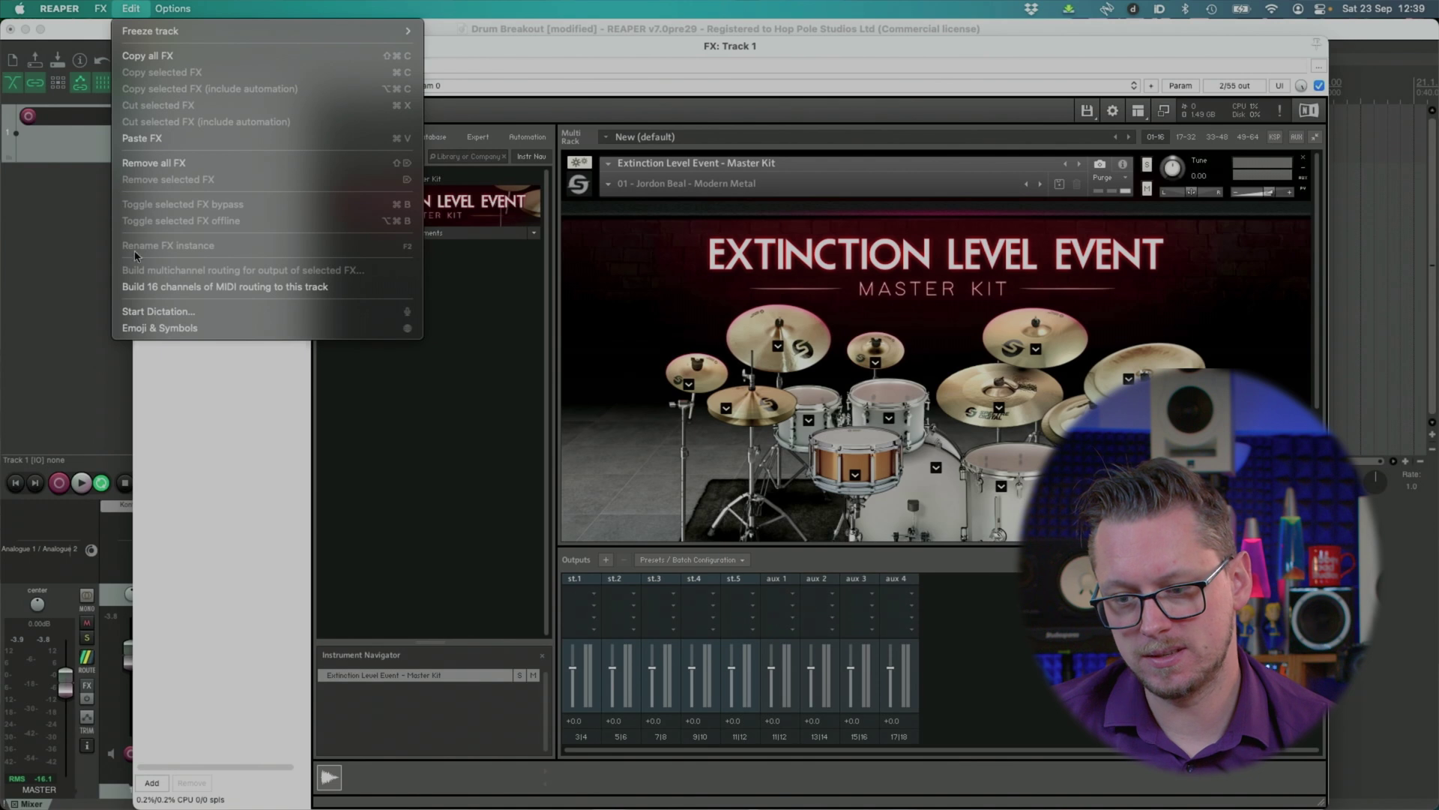
{"action": "left_click", "coordinate": [193, 375]}
{"action": "left_click", "coordinate": [196, 69]}
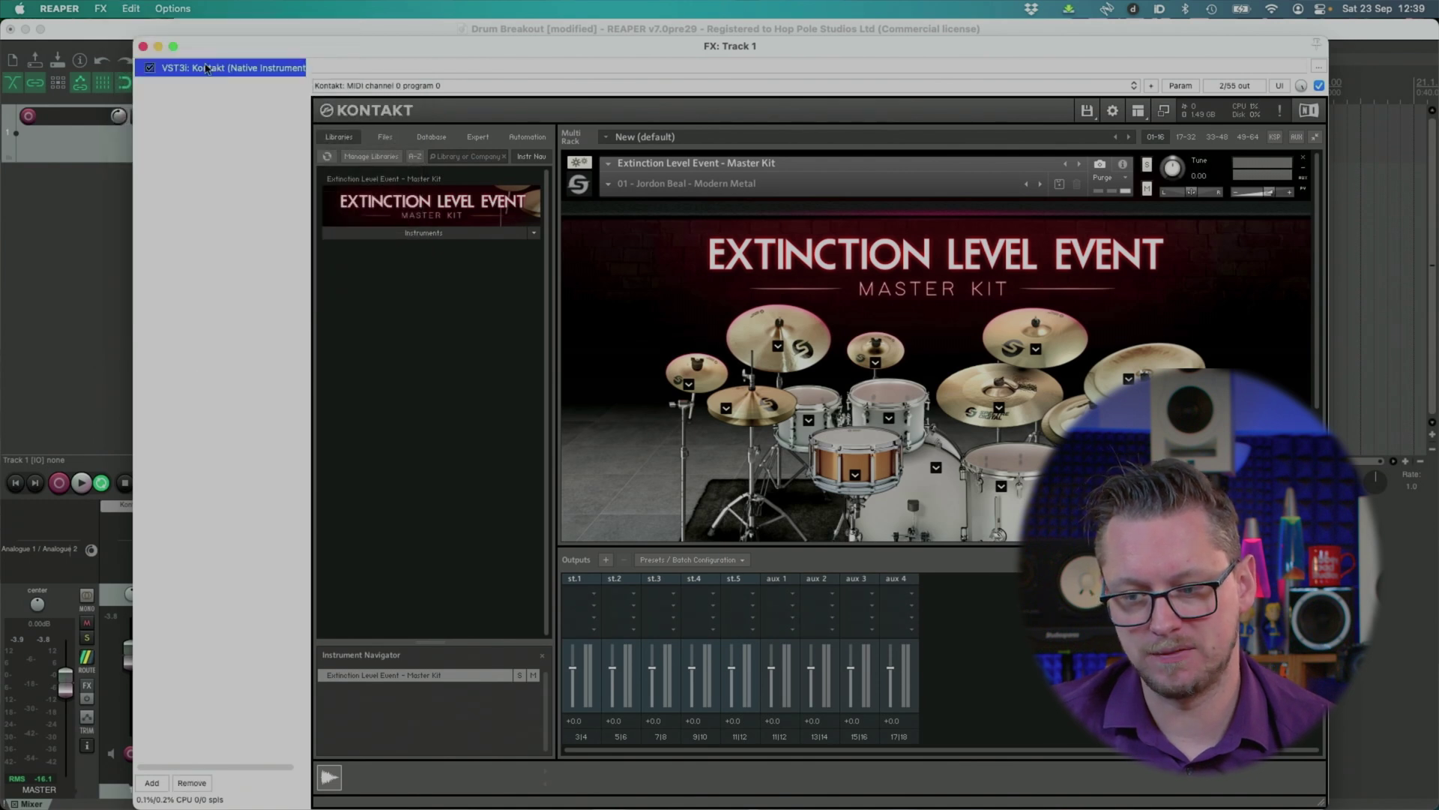
{"action": "left_click", "coordinate": [130, 9]}
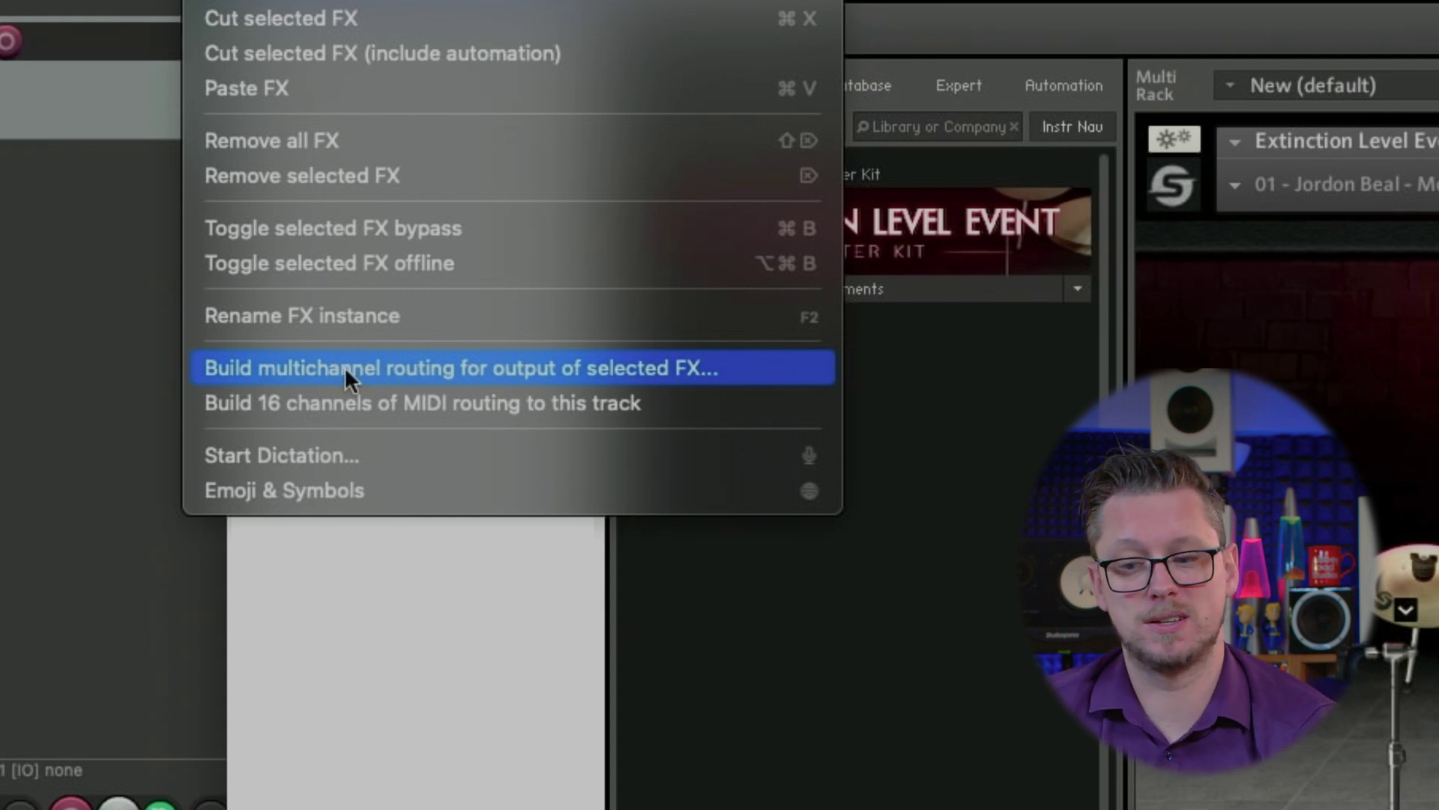
{"action": "left_click", "coordinate": [345, 367]}
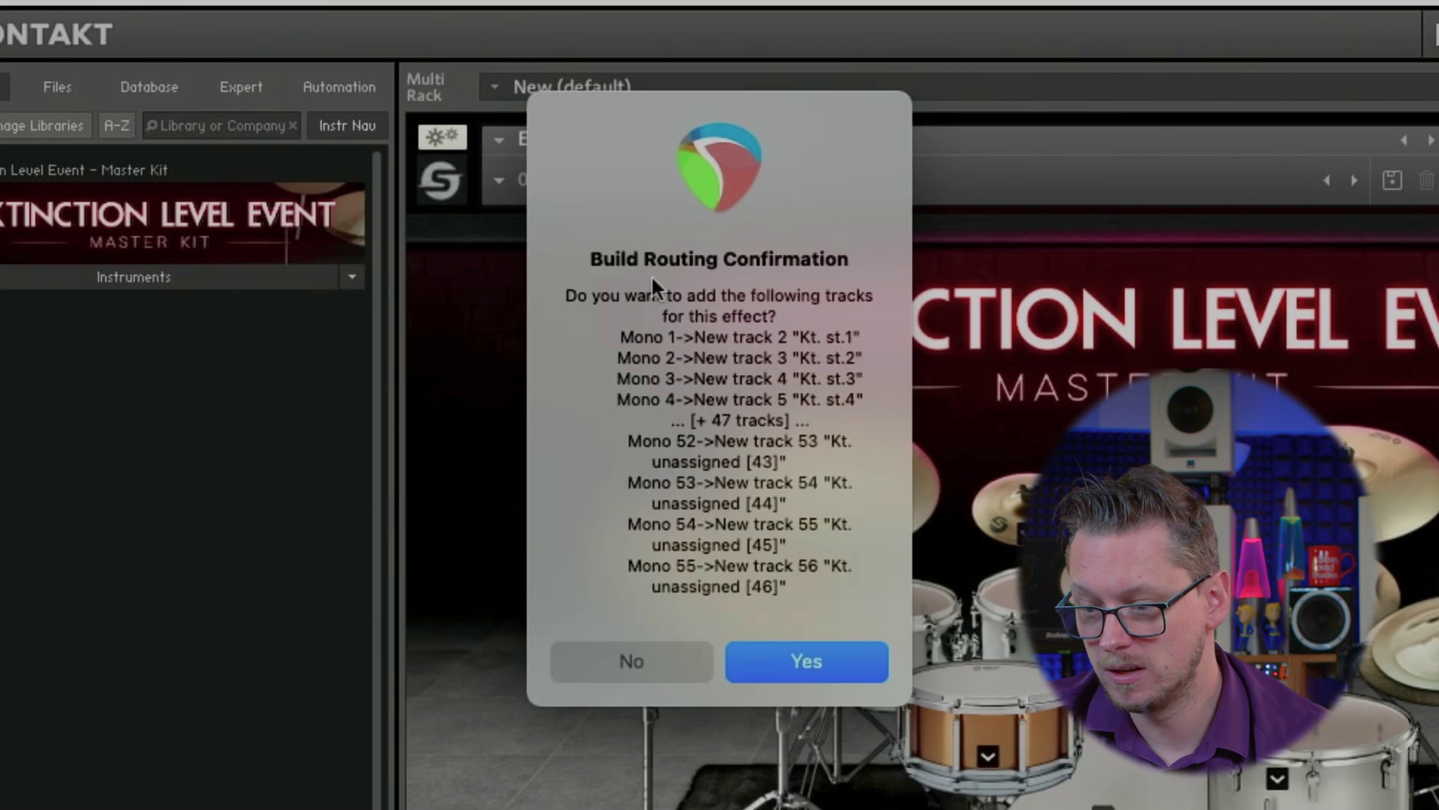
{"action": "left_click_drag", "start_coordinate": [645, 316], "coordinate": [795, 492]}
{"action": "left_click", "coordinate": [795, 494]}
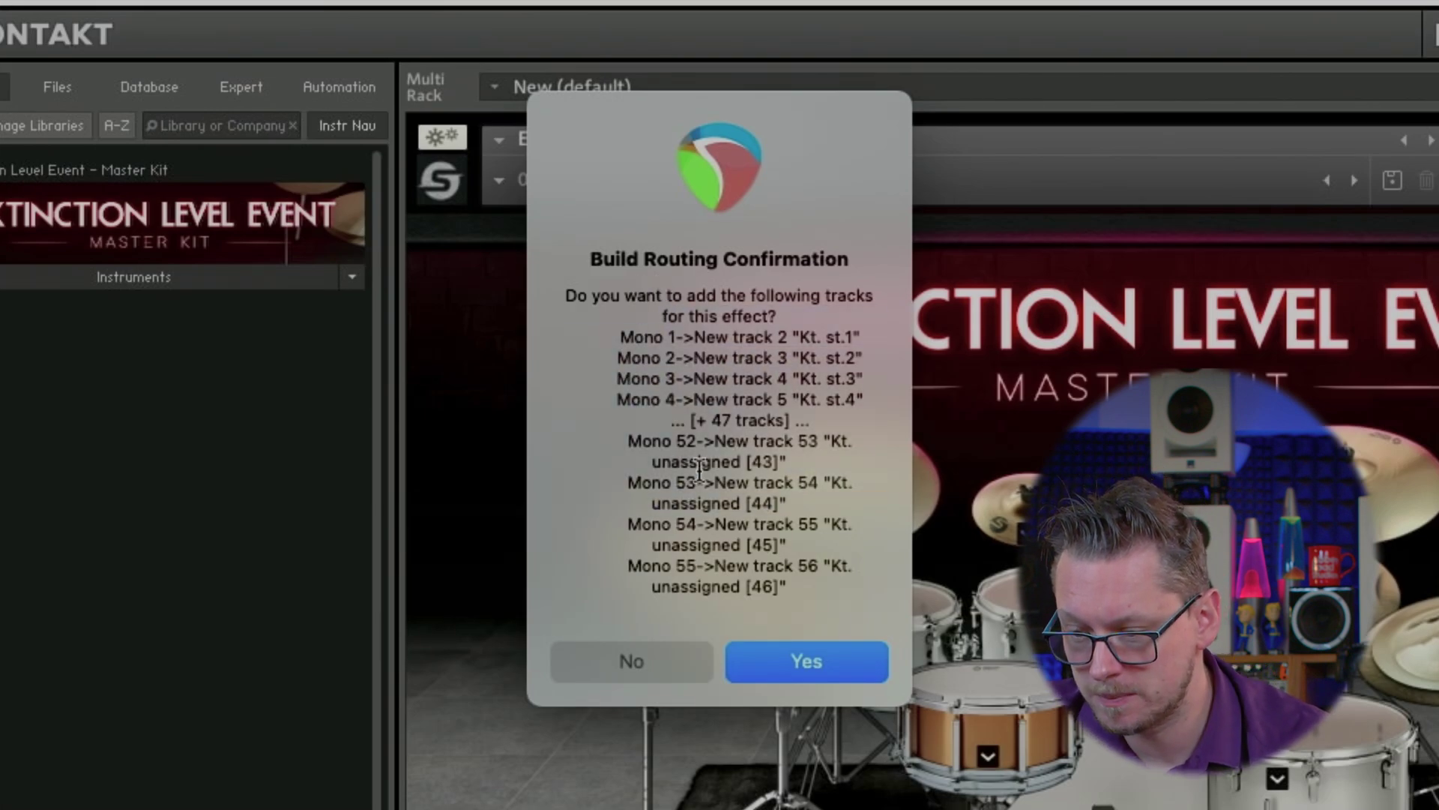
{"action": "left_click", "coordinate": [816, 649]}
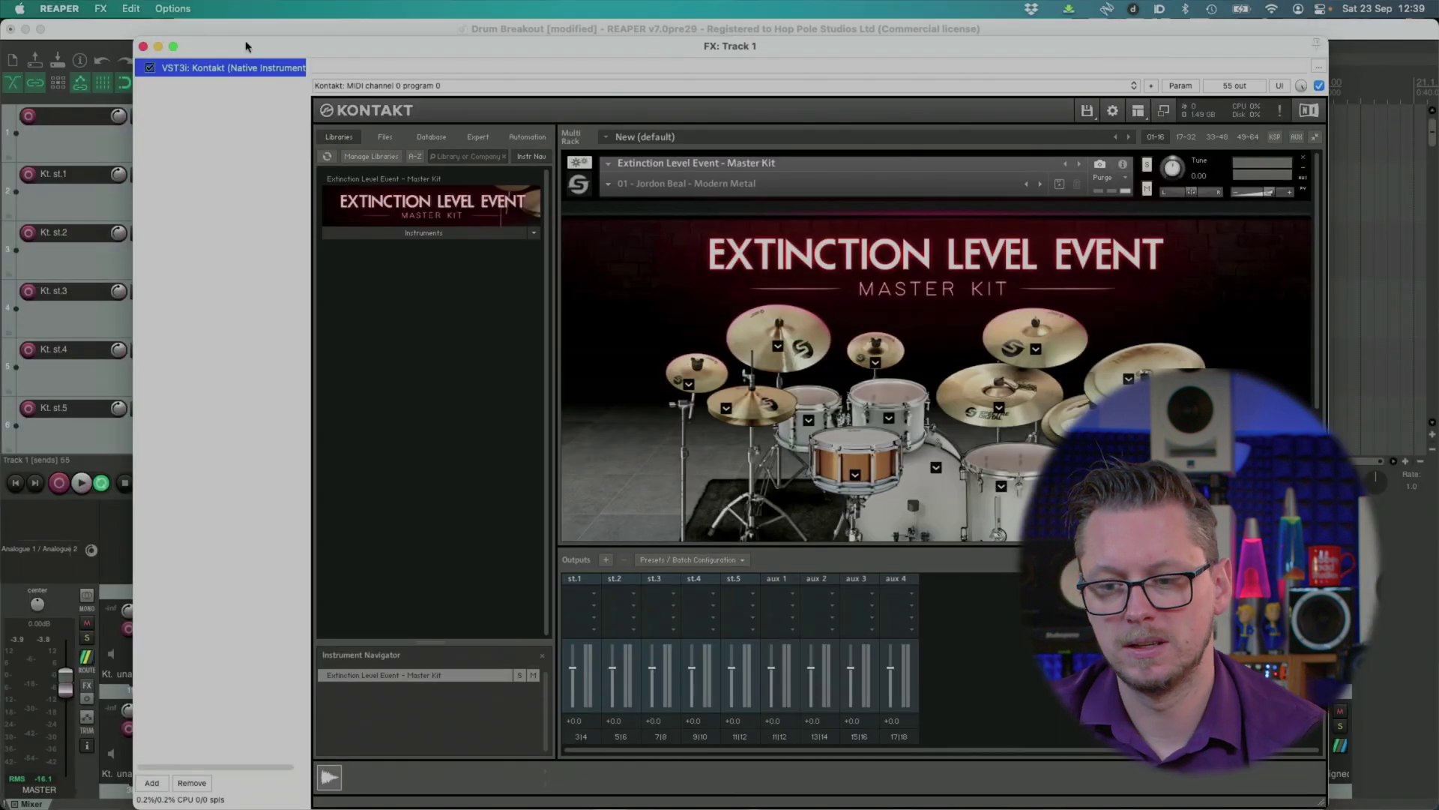
Close the FX chain window and turn off the mixer's display of multiple track rows.
{"action": "left_click_drag", "start_coordinate": [250, 51], "coordinate": [286, 97]}
{"action": "left_click", "coordinate": [390, 115]}
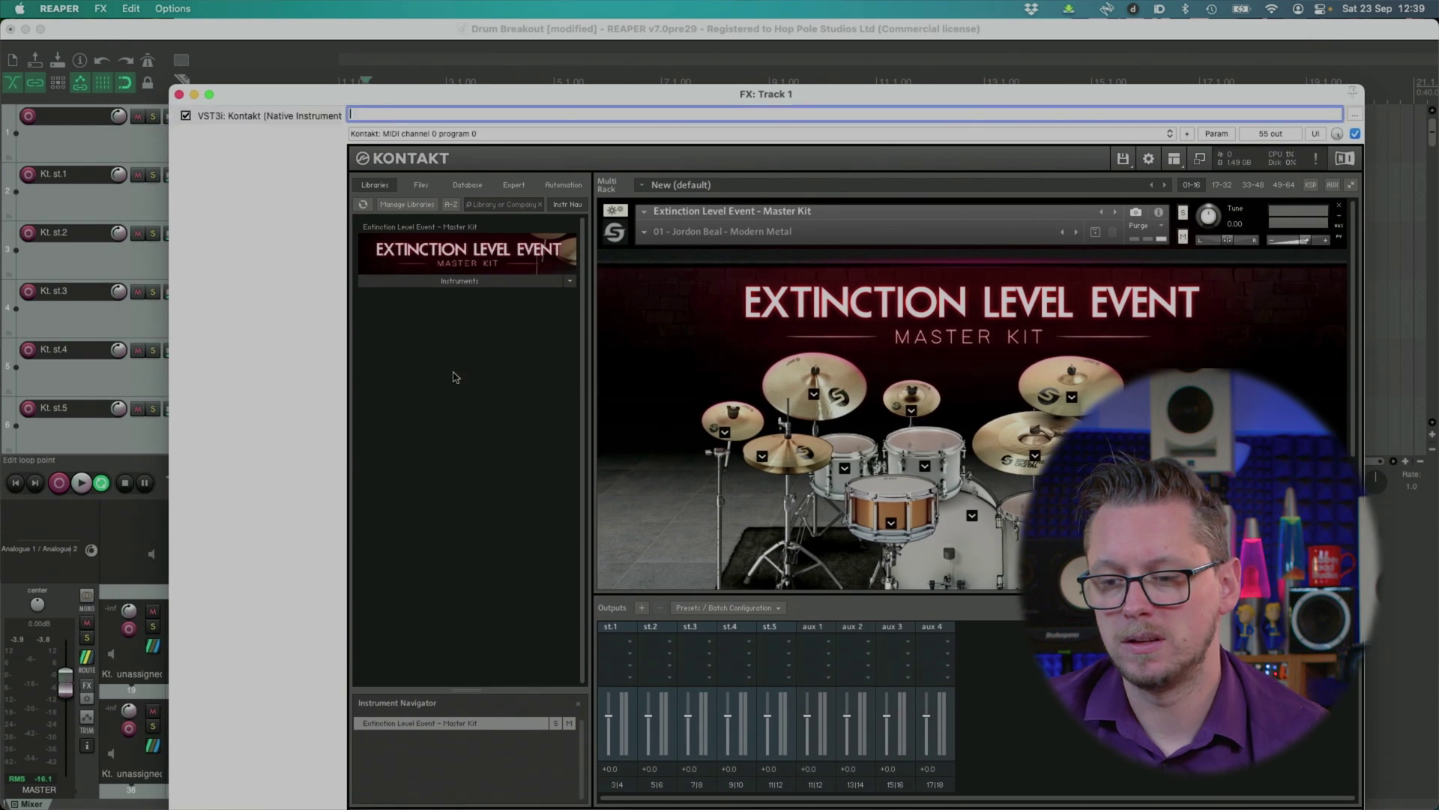
{"action": "left_click", "coordinate": [188, 95]}
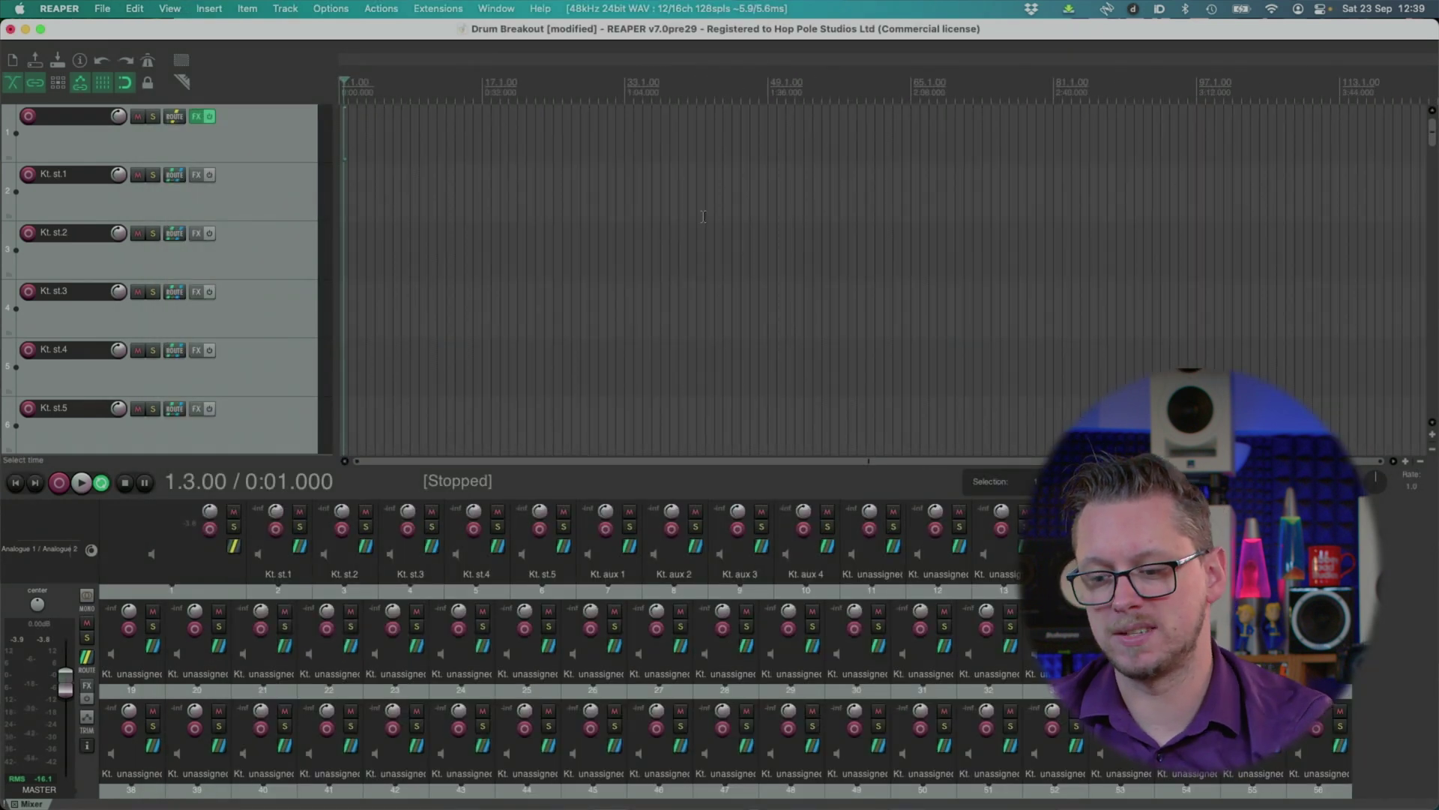
{"action": "right_click", "coordinate": [88, 779]}
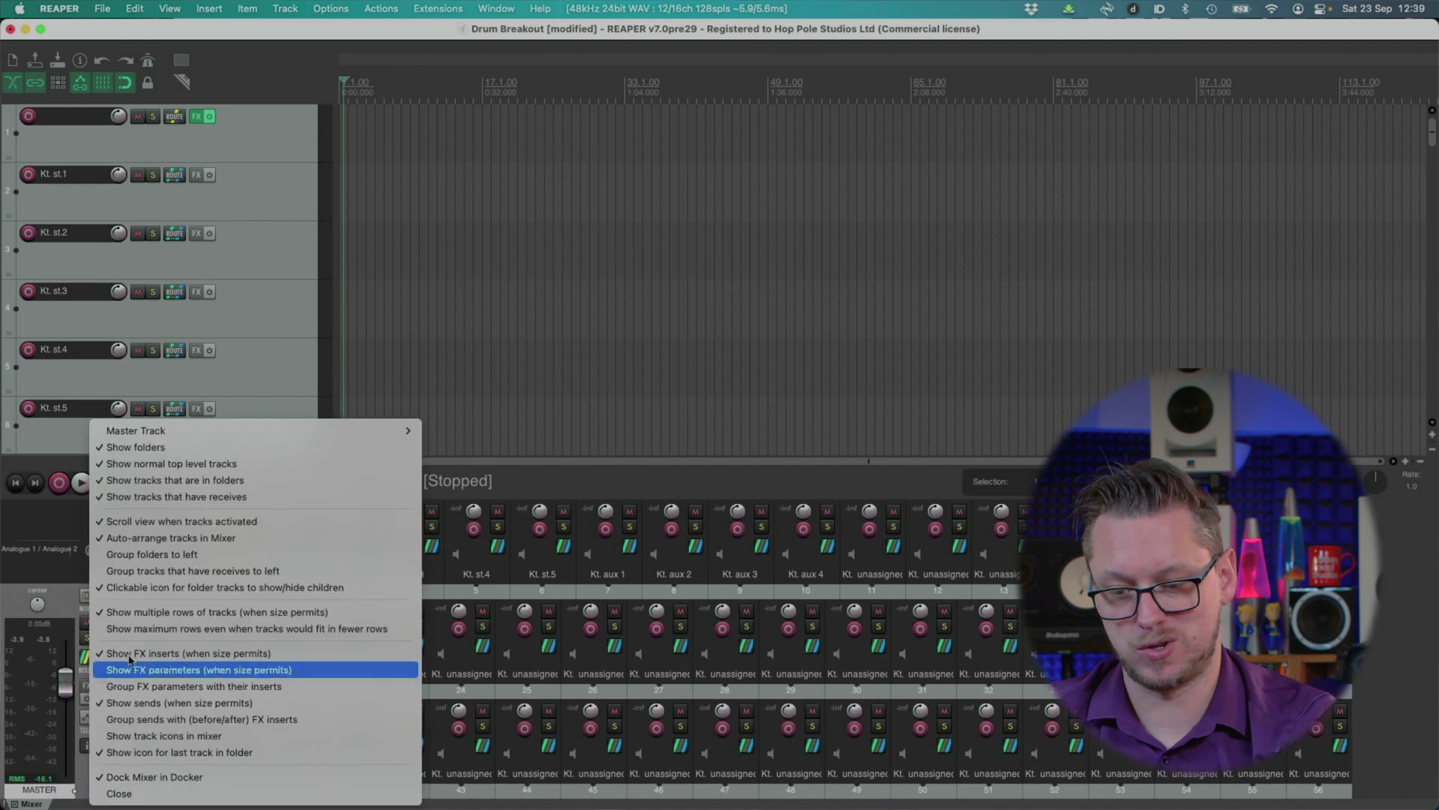
{"action": "left_click", "coordinate": [154, 613]}
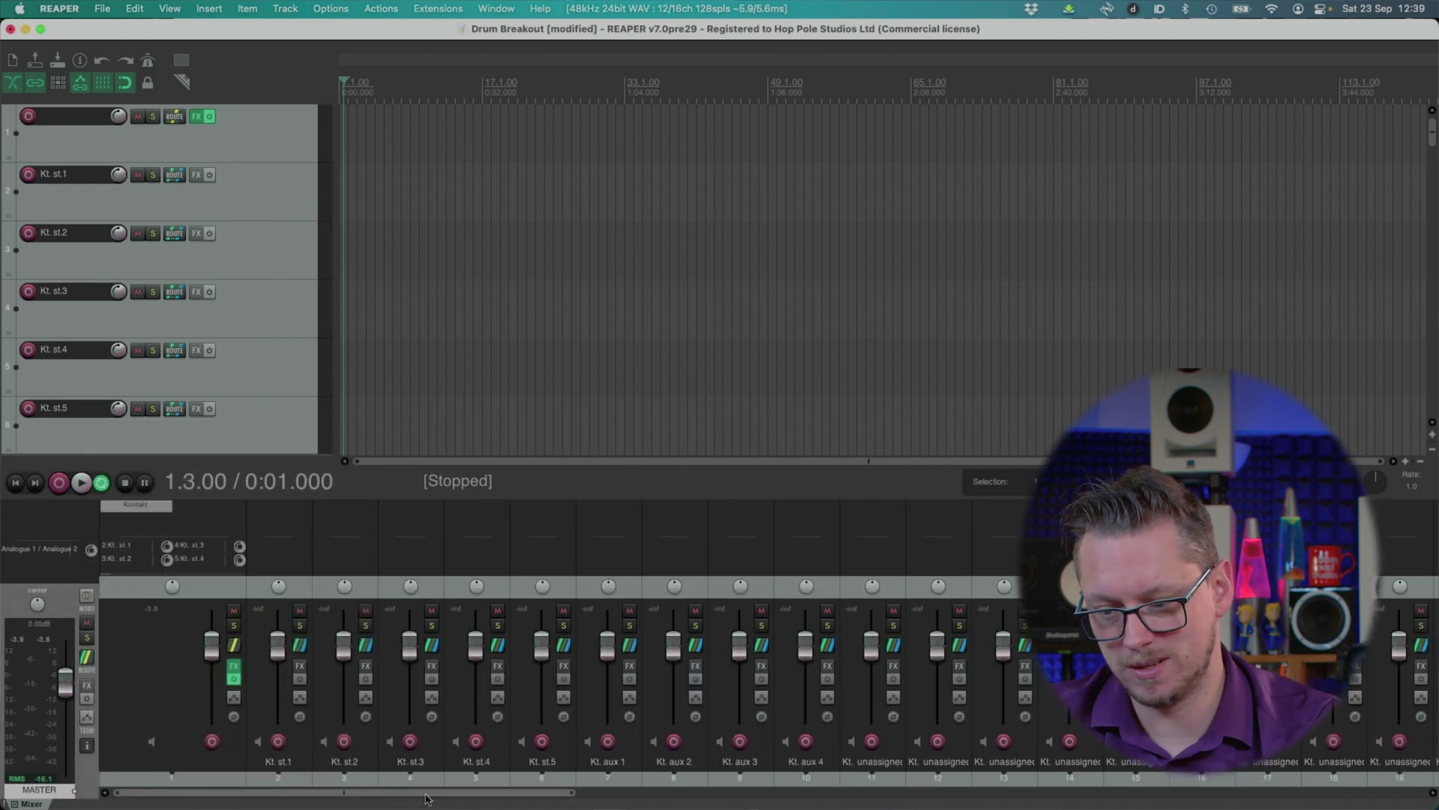
Open Kontakt from Track 1 and audition the snare to check its output levels.
{"action": "left_click", "coordinate": [147, 508]}
{"action": "left_click", "coordinate": [931, 459]}
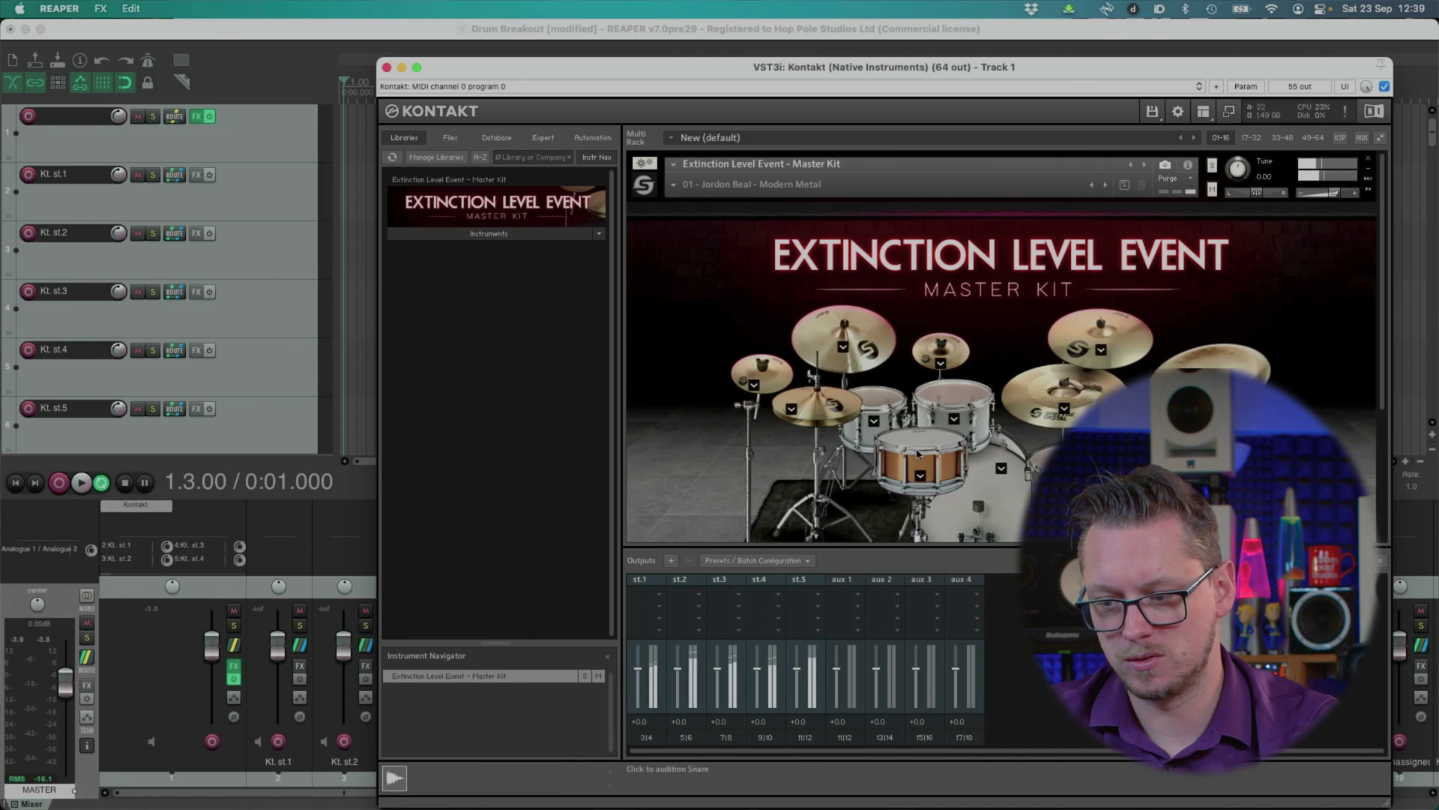
{"action": "left_click", "coordinate": [617, 86]}
{"action": "left_click", "coordinate": [757, 57]}
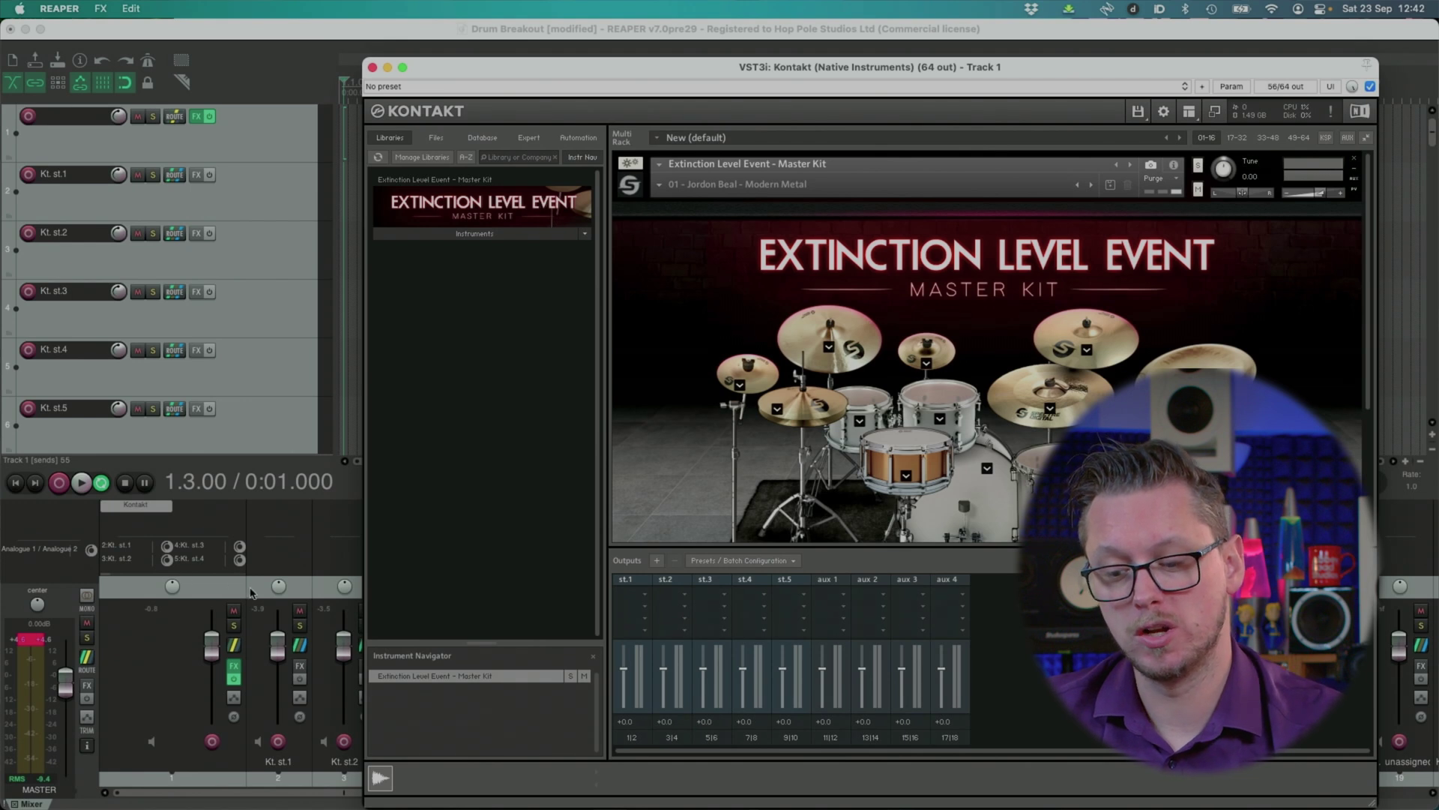
{"action": "left_click", "coordinate": [373, 67]}
Delete all the Kontakt output tracks, leaving only the track that hosts the plug-in.
{"action": "left_click_drag", "start_coordinate": [335, 795], "coordinate": [1417, 793]}
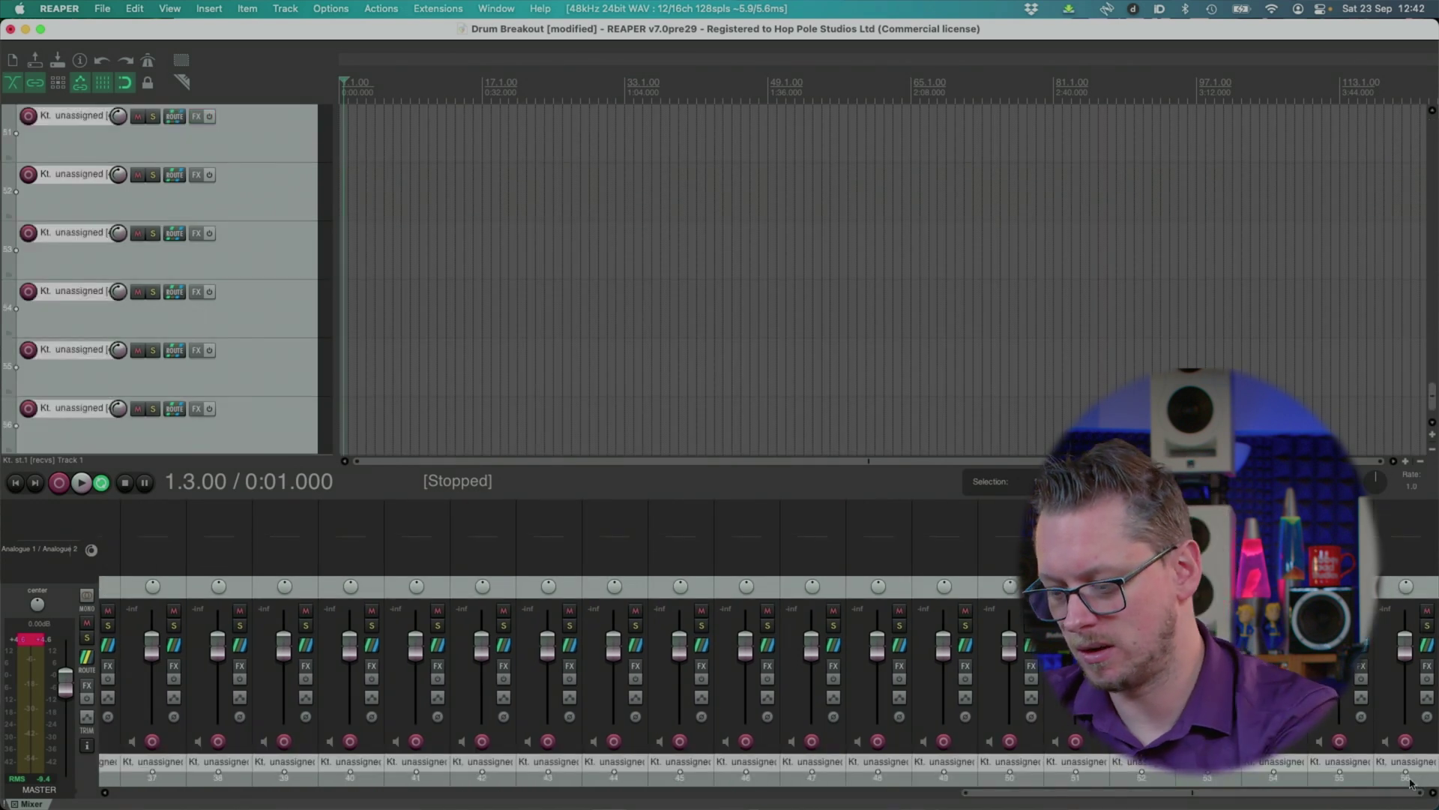
{"action": "key", "text": "Delete"}
{"action": "key", "text": "Return"}
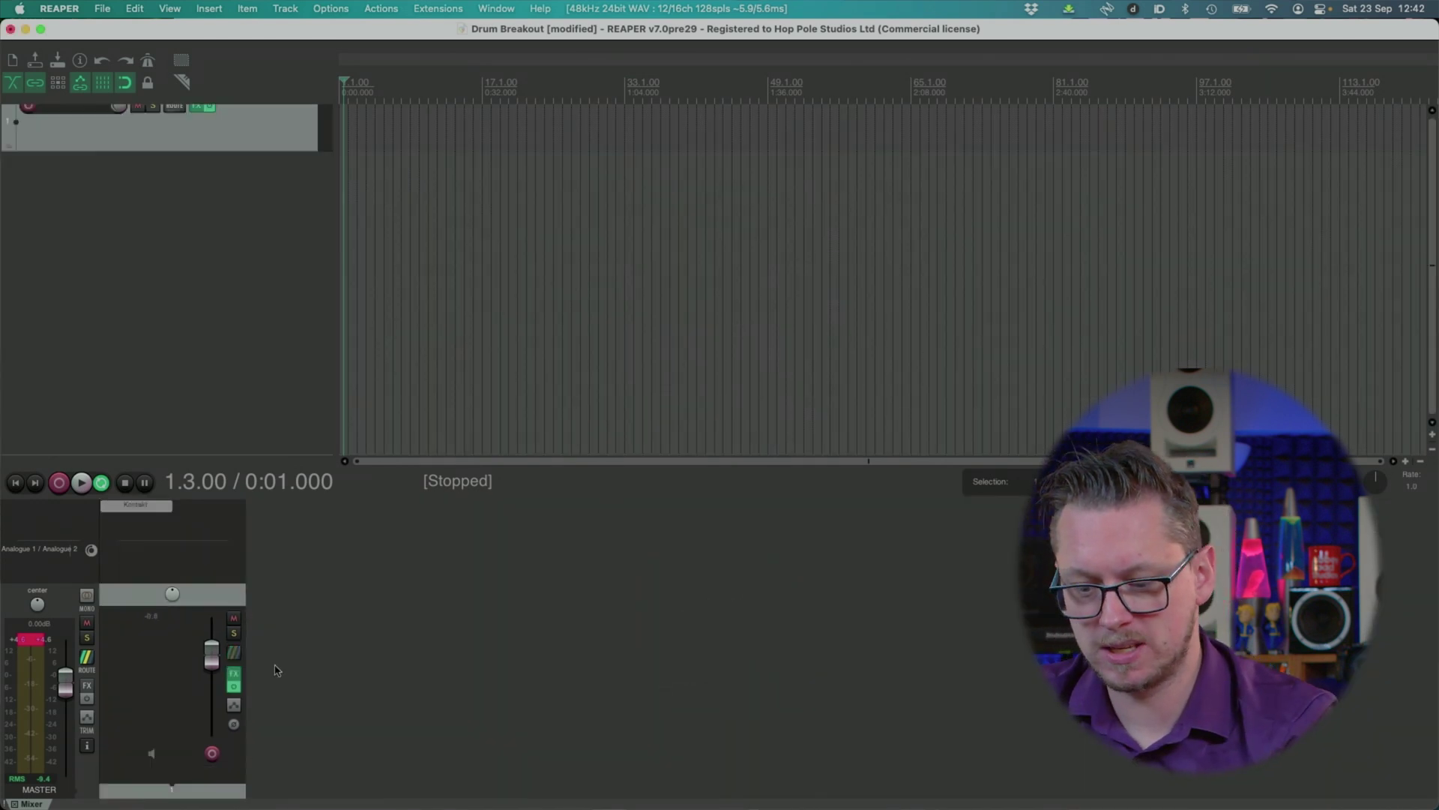
Reopen Track 1's FX chain and close the floating Kontakt window to show the plug-in inside the chain.
{"action": "left_click", "coordinate": [234, 687]}
{"action": "left_click", "coordinate": [235, 686]}
{"action": "left_click", "coordinate": [135, 505]}
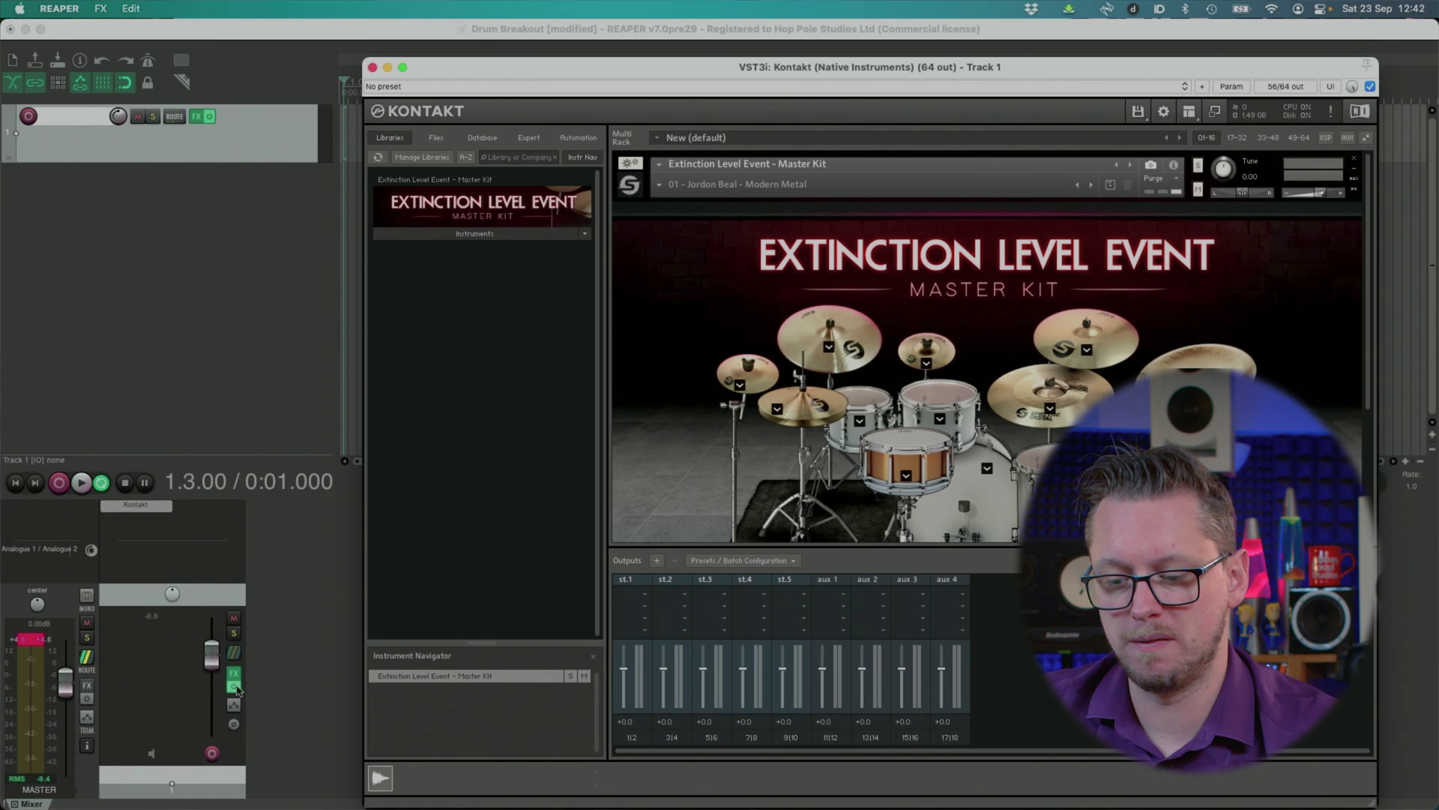
{"action": "left_click", "coordinate": [235, 686]}
{"action": "left_click", "coordinate": [1309, 66]}
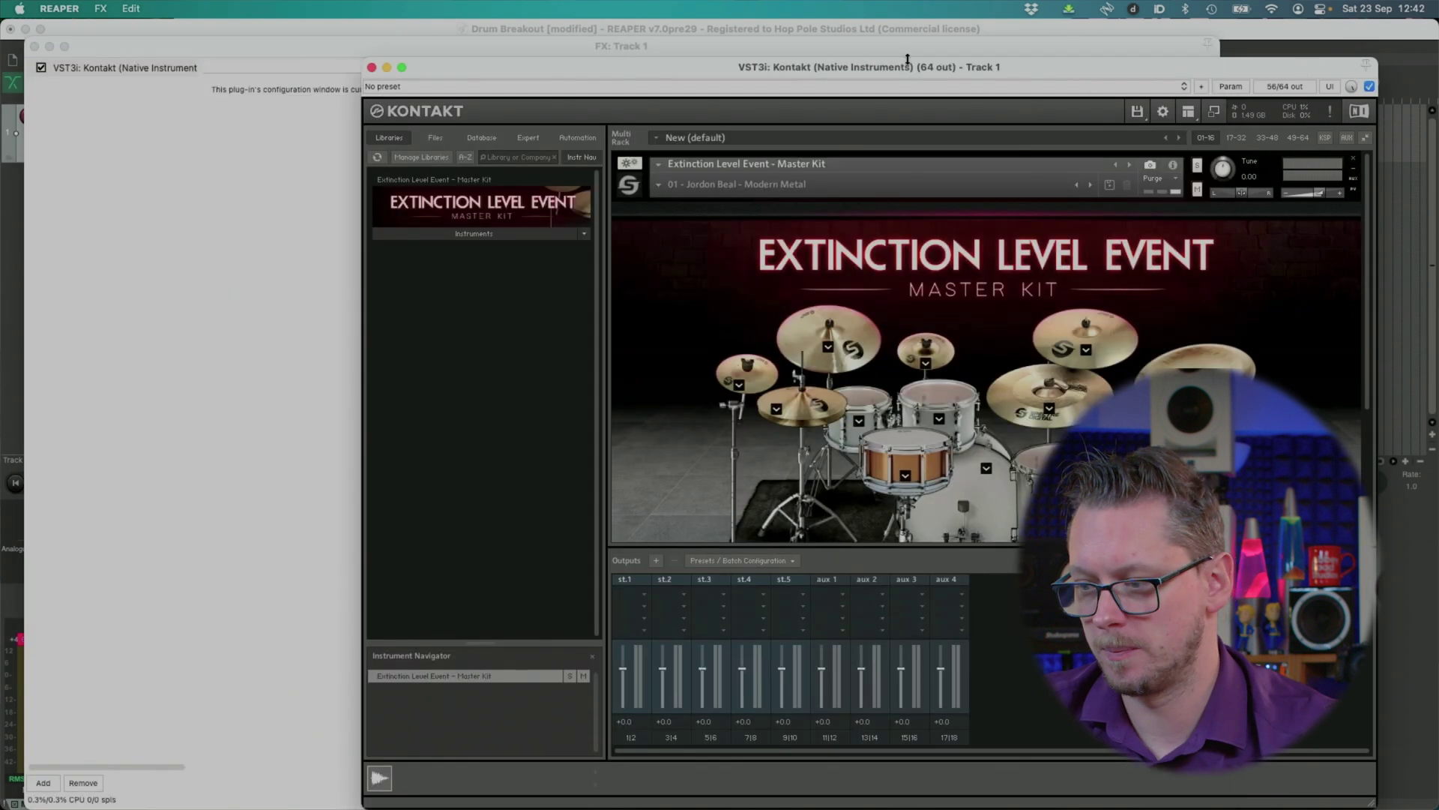
{"action": "left_click", "coordinate": [371, 67]}
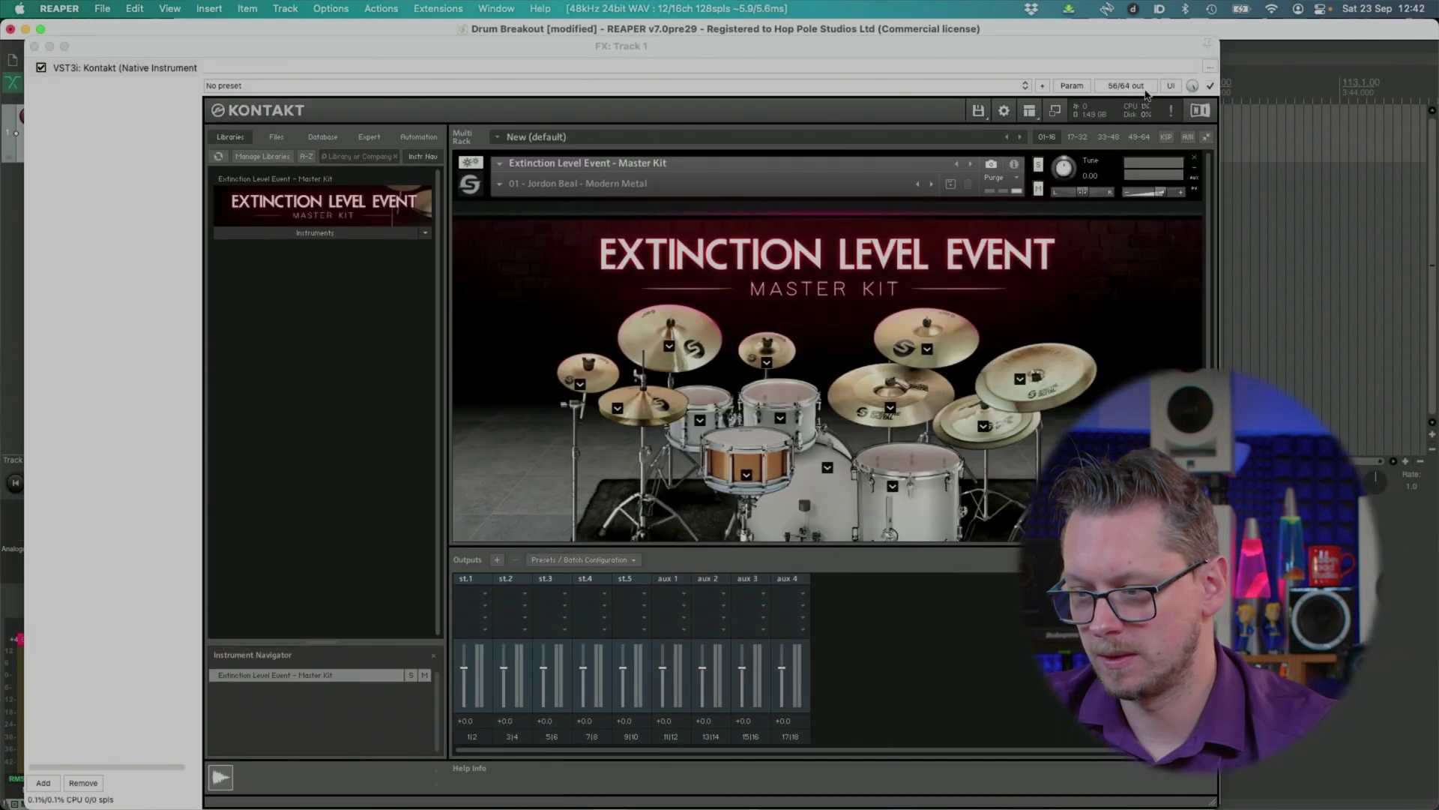
In Kontakt's pin connector, request a VST3 bus channel count of 2 channels per bus.
{"action": "left_click", "coordinate": [1123, 87]}
{"action": "left_click_drag", "start_coordinate": [1084, 35], "coordinate": [912, 43]}
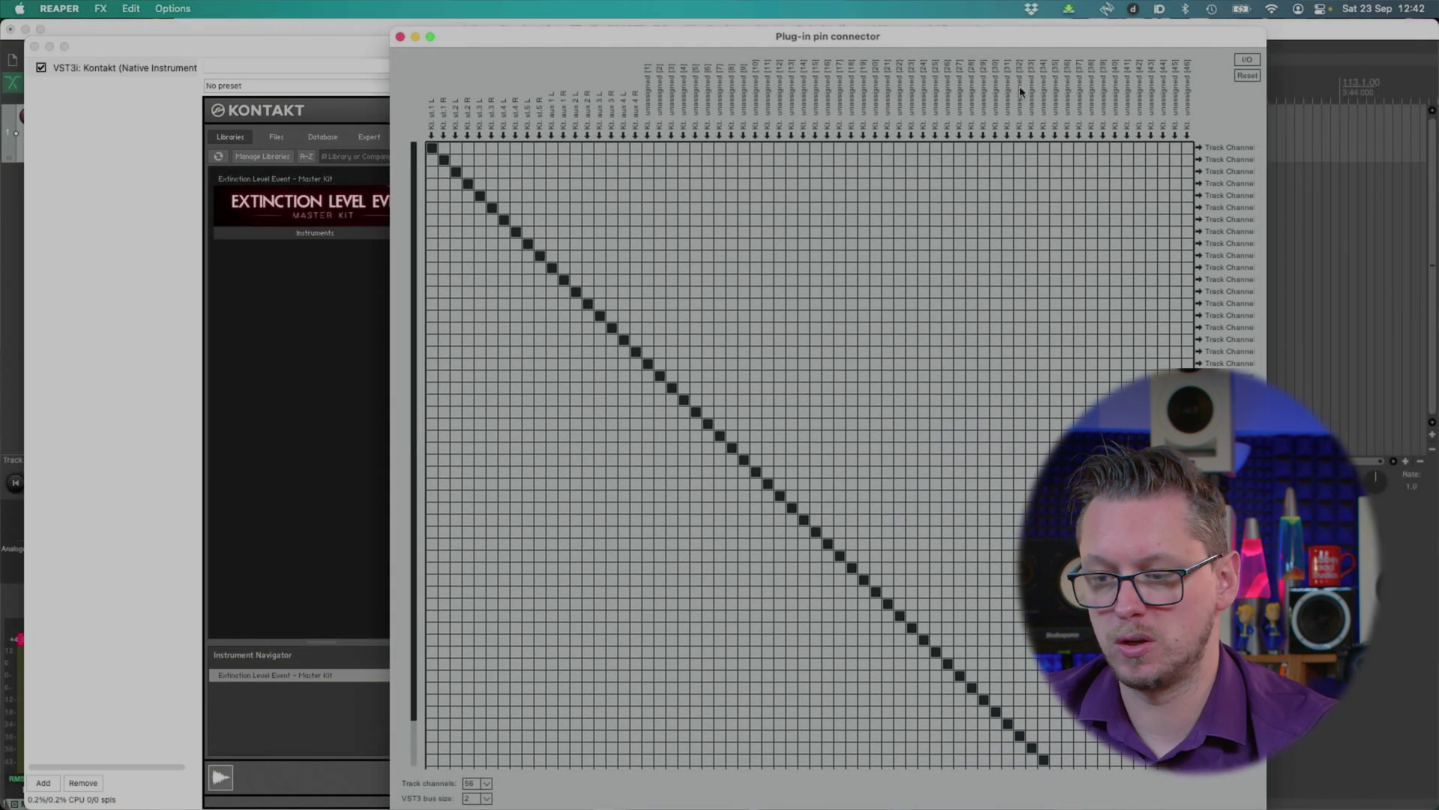
{"action": "left_click", "coordinate": [1249, 60]}
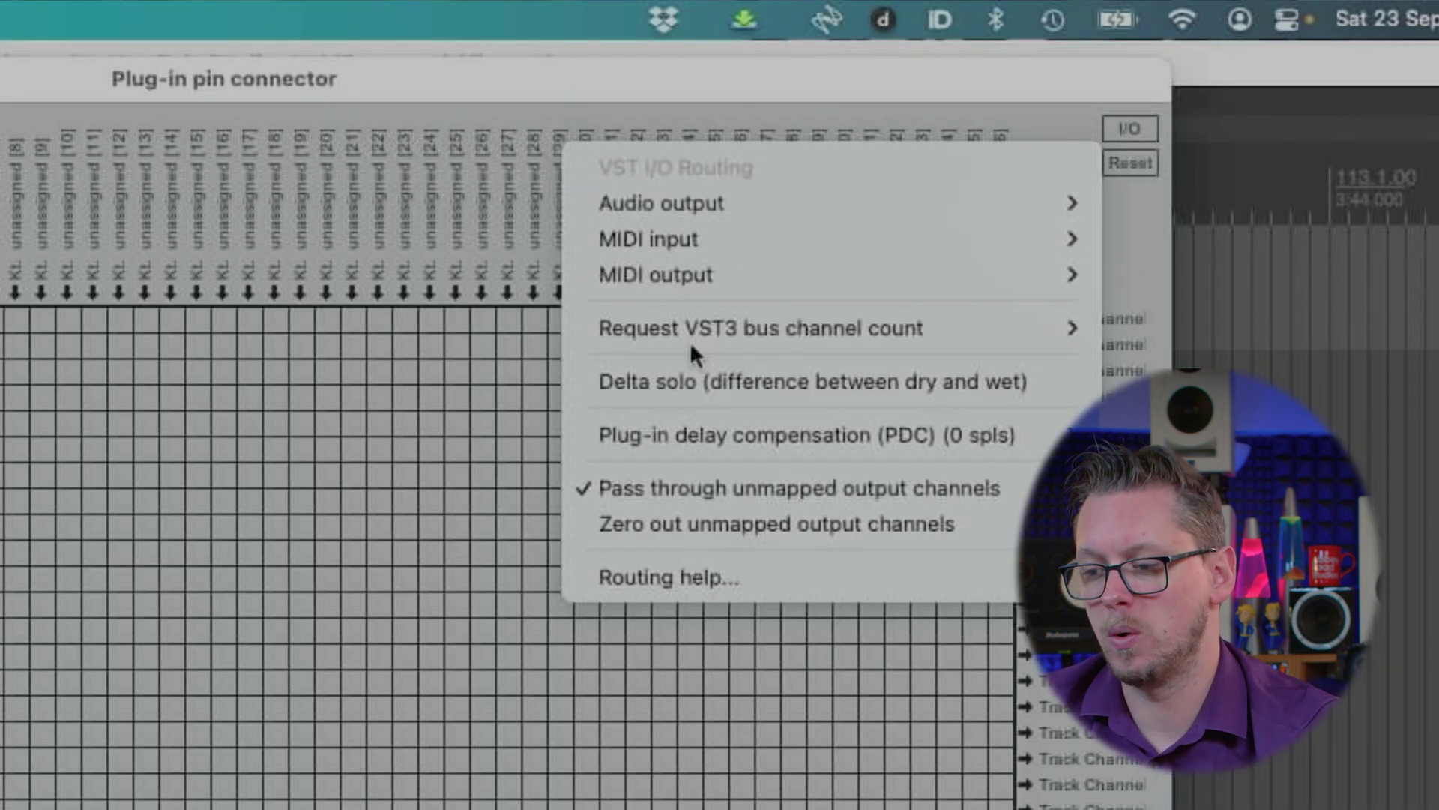
{"action": "mouse_move", "coordinate": [685, 334]}
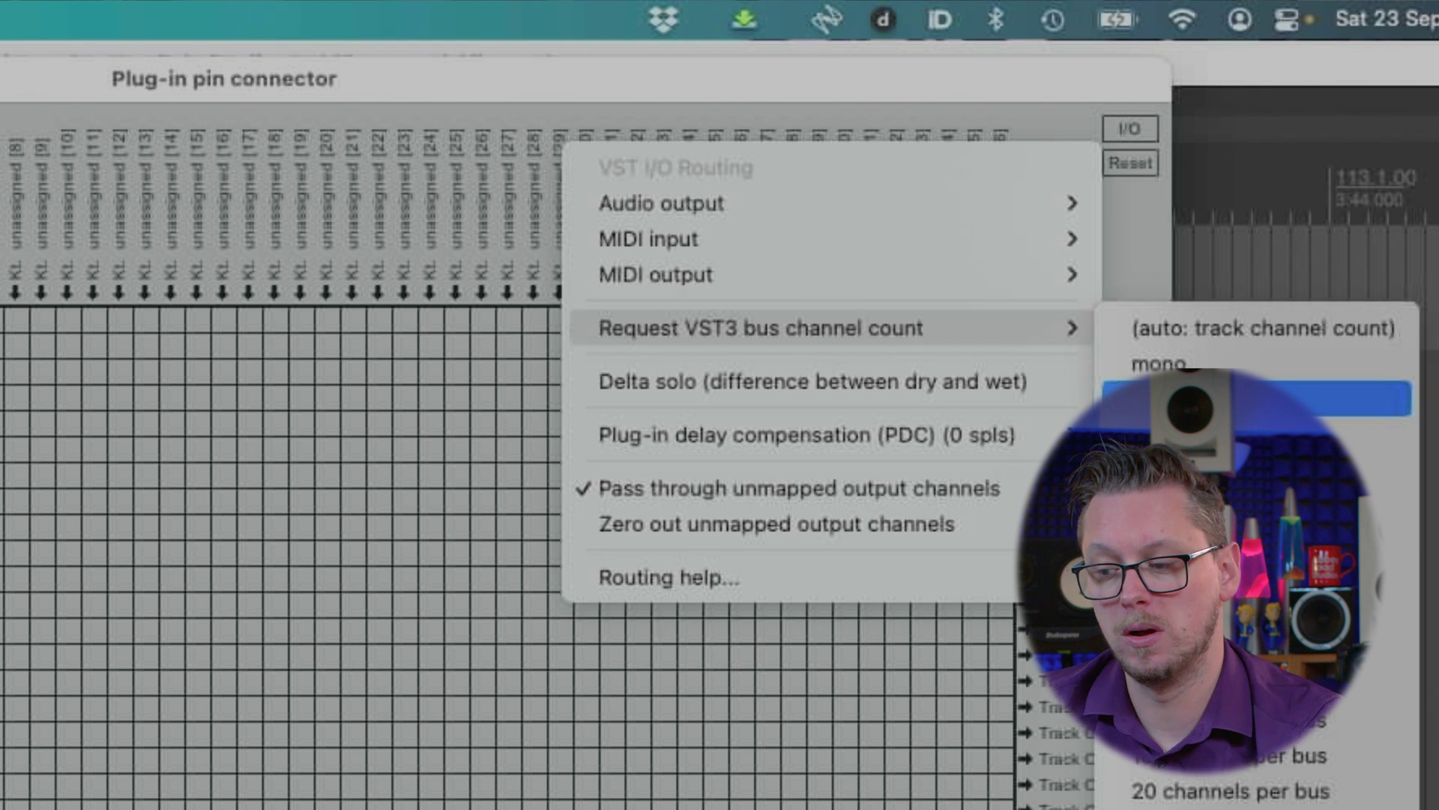
{"action": "left_click", "coordinate": [1139, 398]}
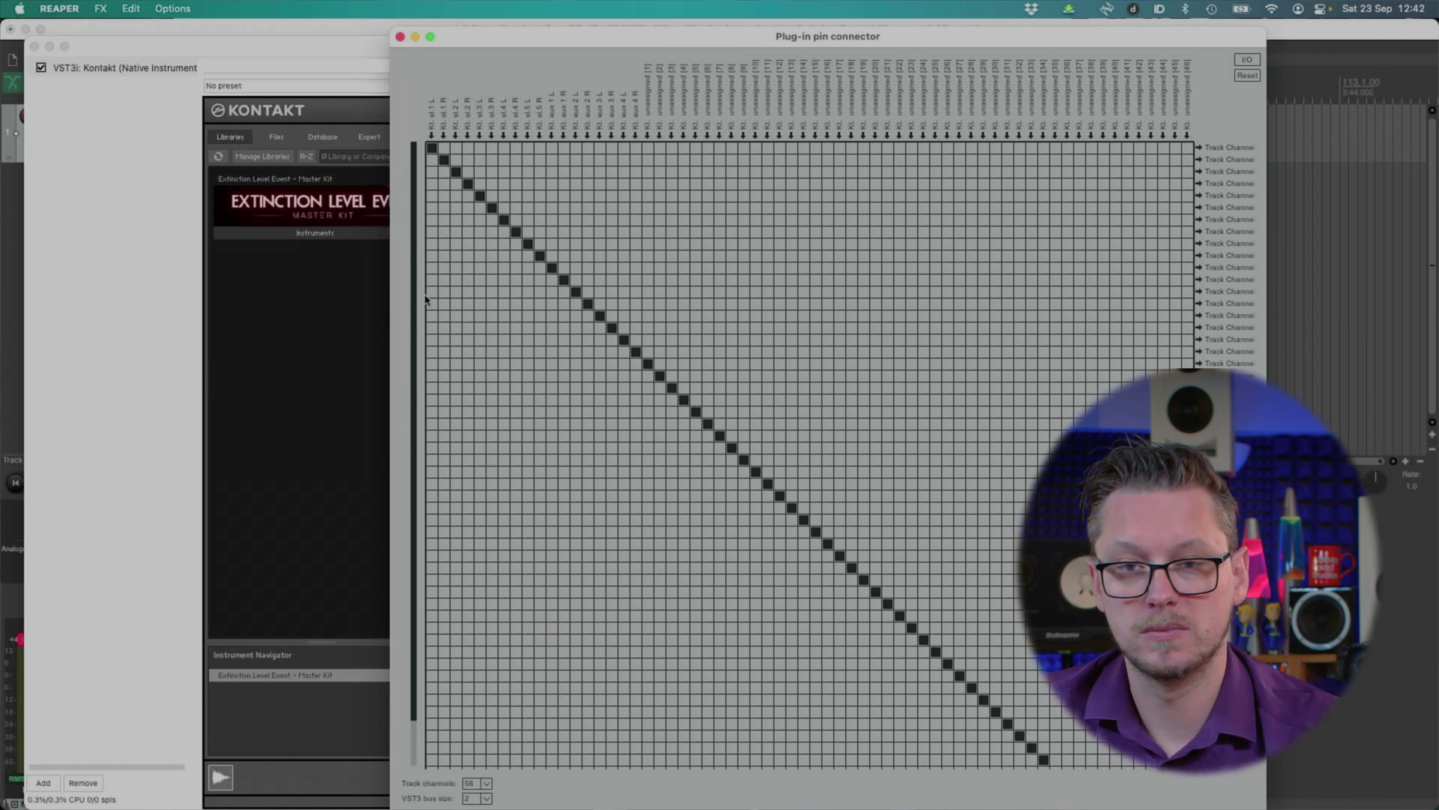
{"action": "left_click", "coordinate": [400, 36]}
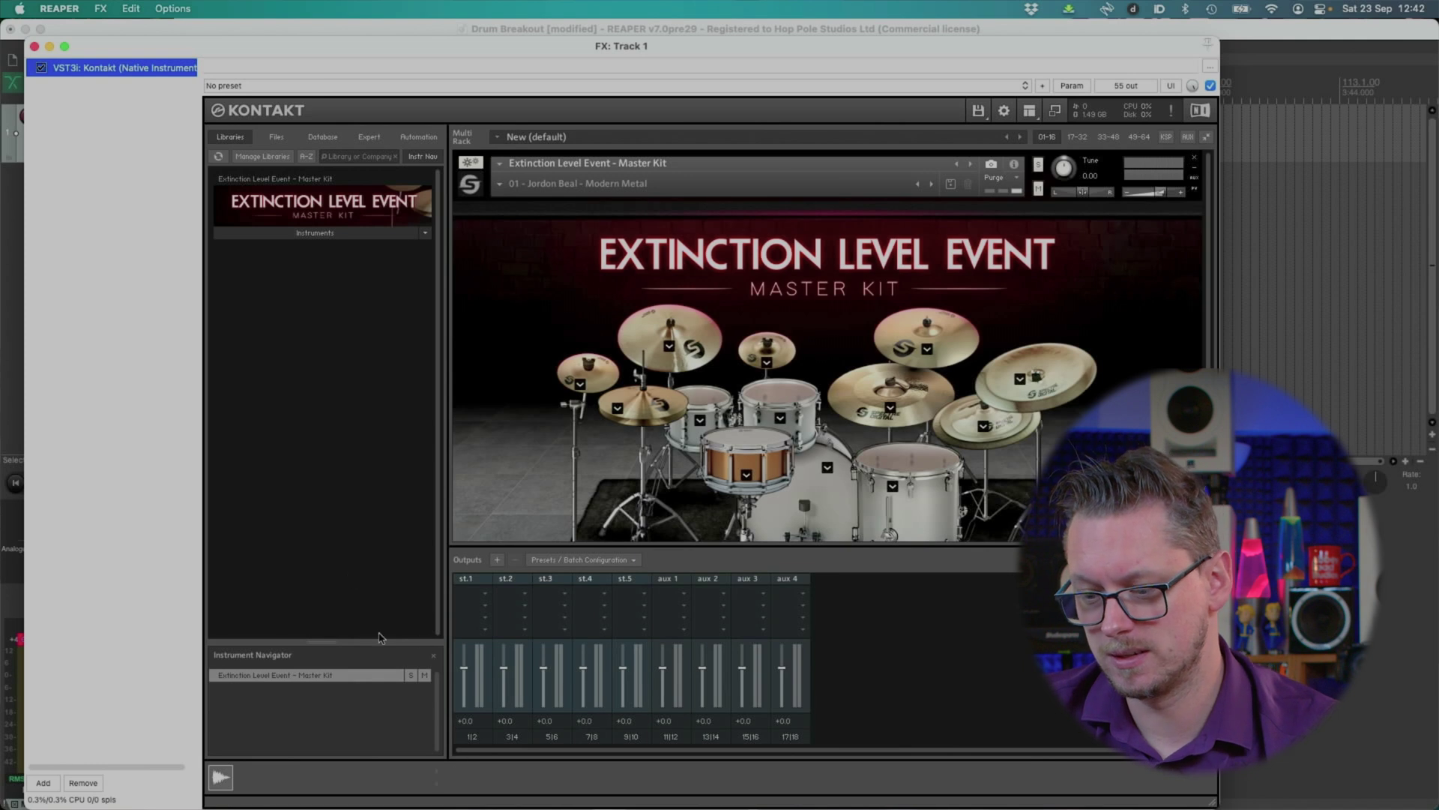
Build multichannel routing for the output of the selected Kontakt instance on Track 1.
{"action": "scroll", "coordinate": [1183, 162], "scroll_direction": "down", "scroll_amount": 3}
{"action": "left_click", "coordinate": [132, 8]}
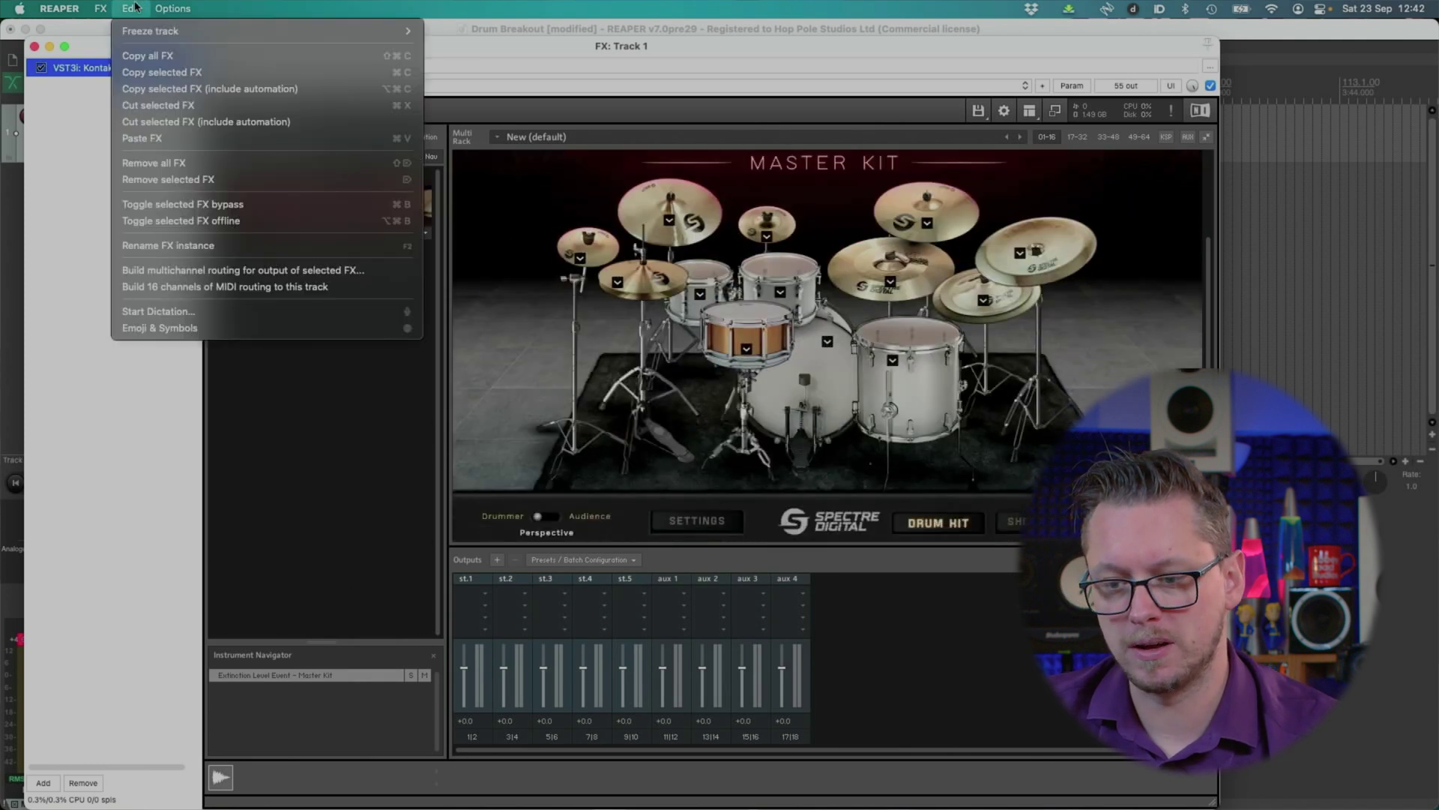
{"action": "left_click", "coordinate": [145, 276]}
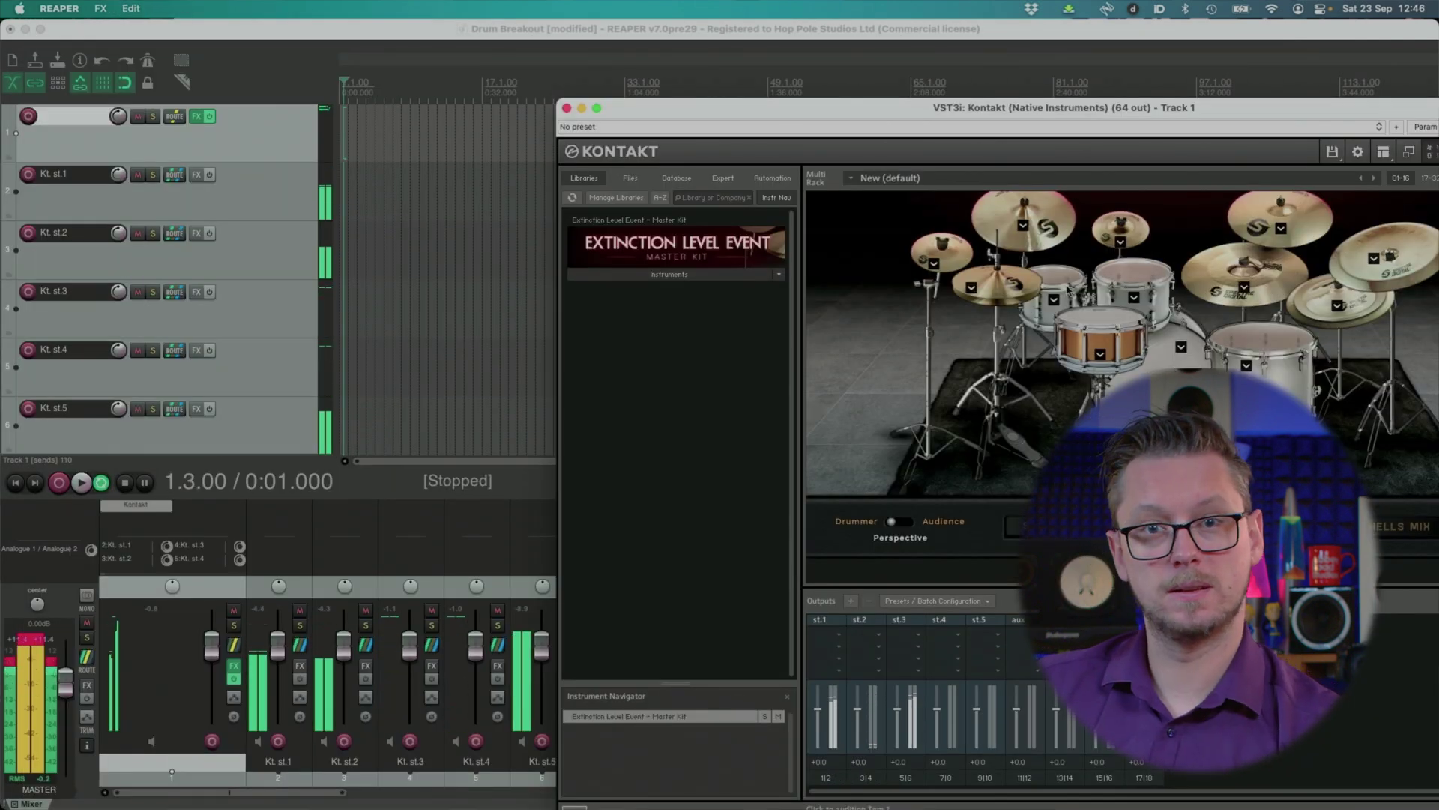
Look at the floor tom's sample options in Kontakt, dismiss them unchanged, and close the plug-in window.
{"action": "left_click", "coordinate": [1247, 364]}
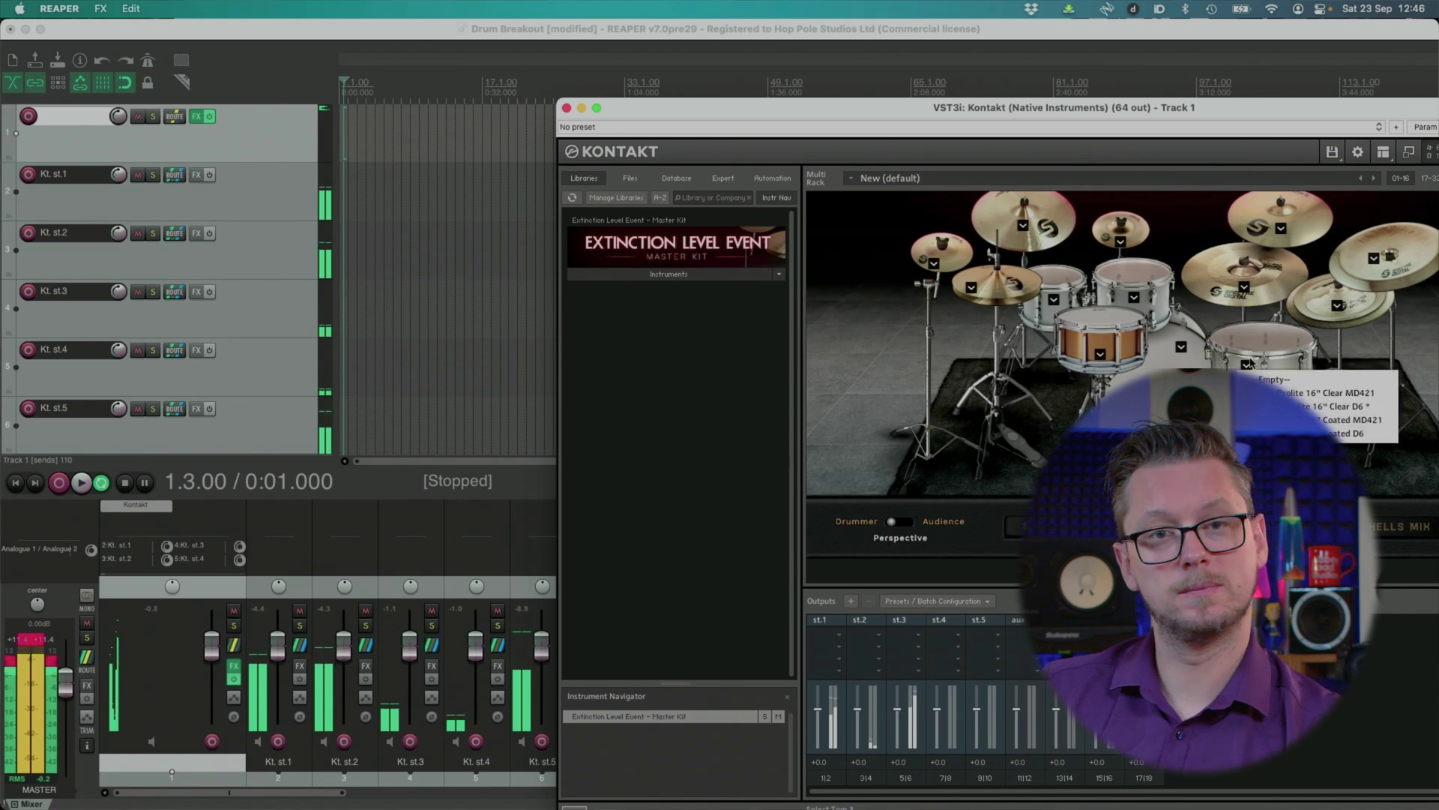
{"action": "left_click", "coordinate": [863, 344]}
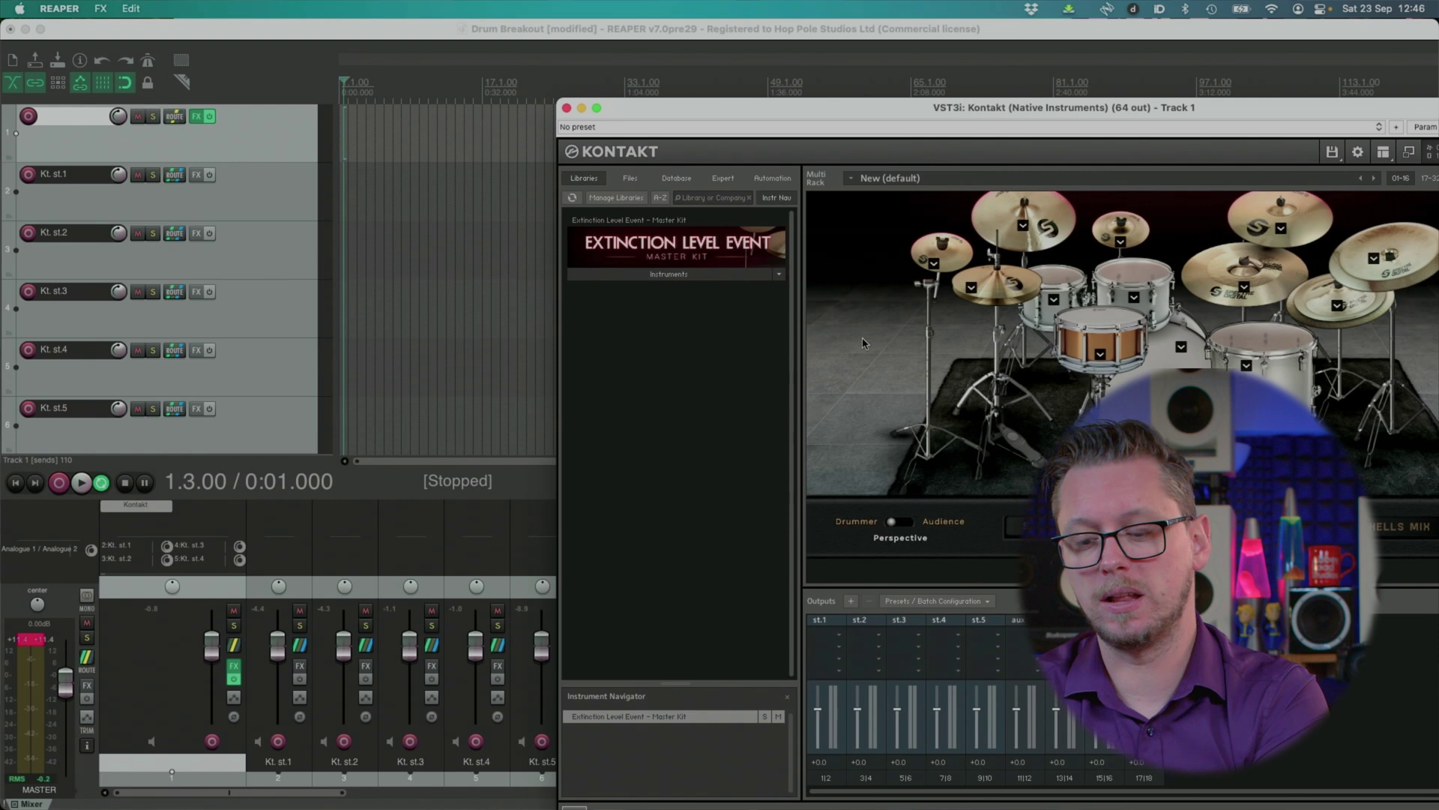
{"action": "left_click", "coordinate": [567, 109]}
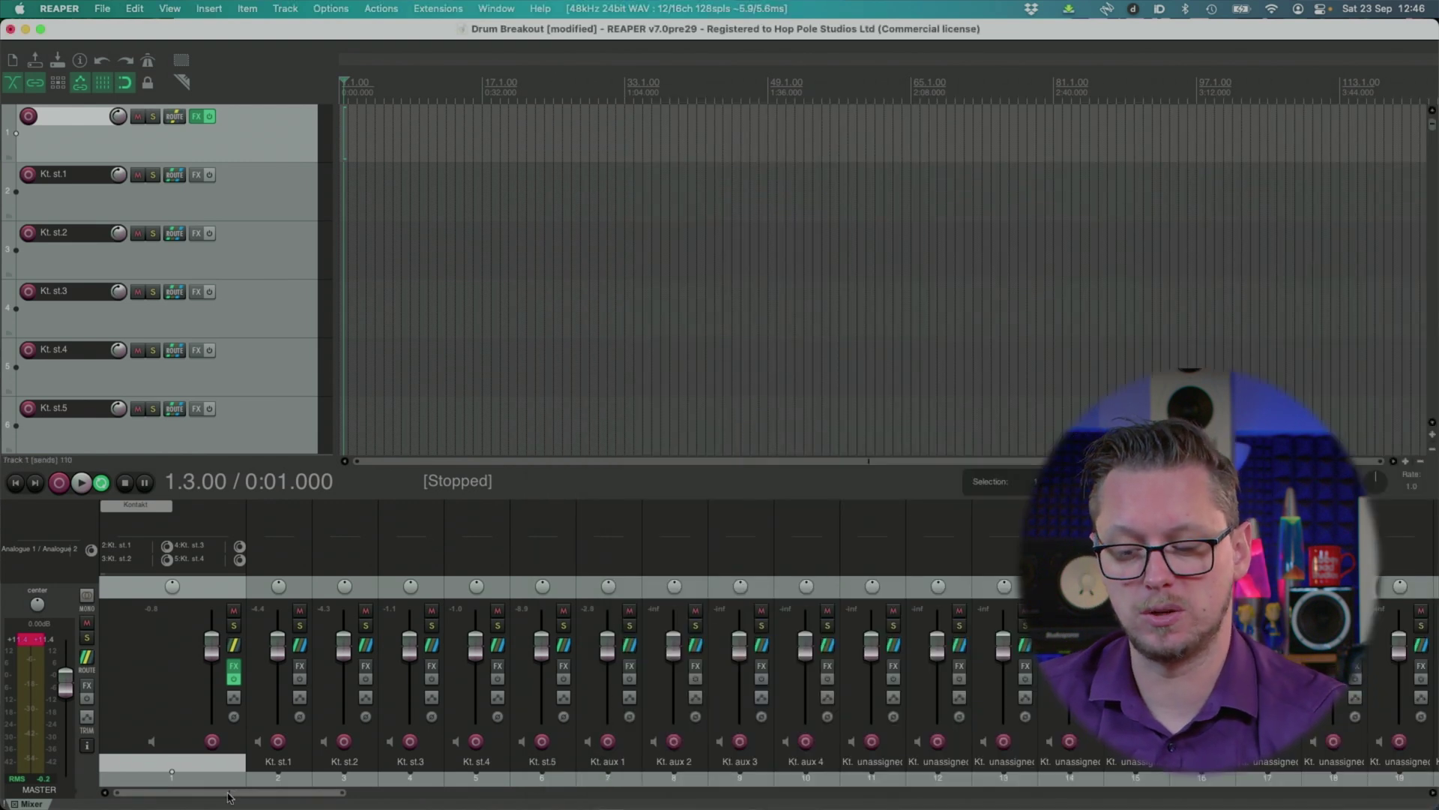
Select the Kontakt host track together with its output tracks and save them as a track template named Drum Routing.
{"action": "left_click", "coordinate": [272, 780]}
{"action": "left_click", "coordinate": [202, 779]}
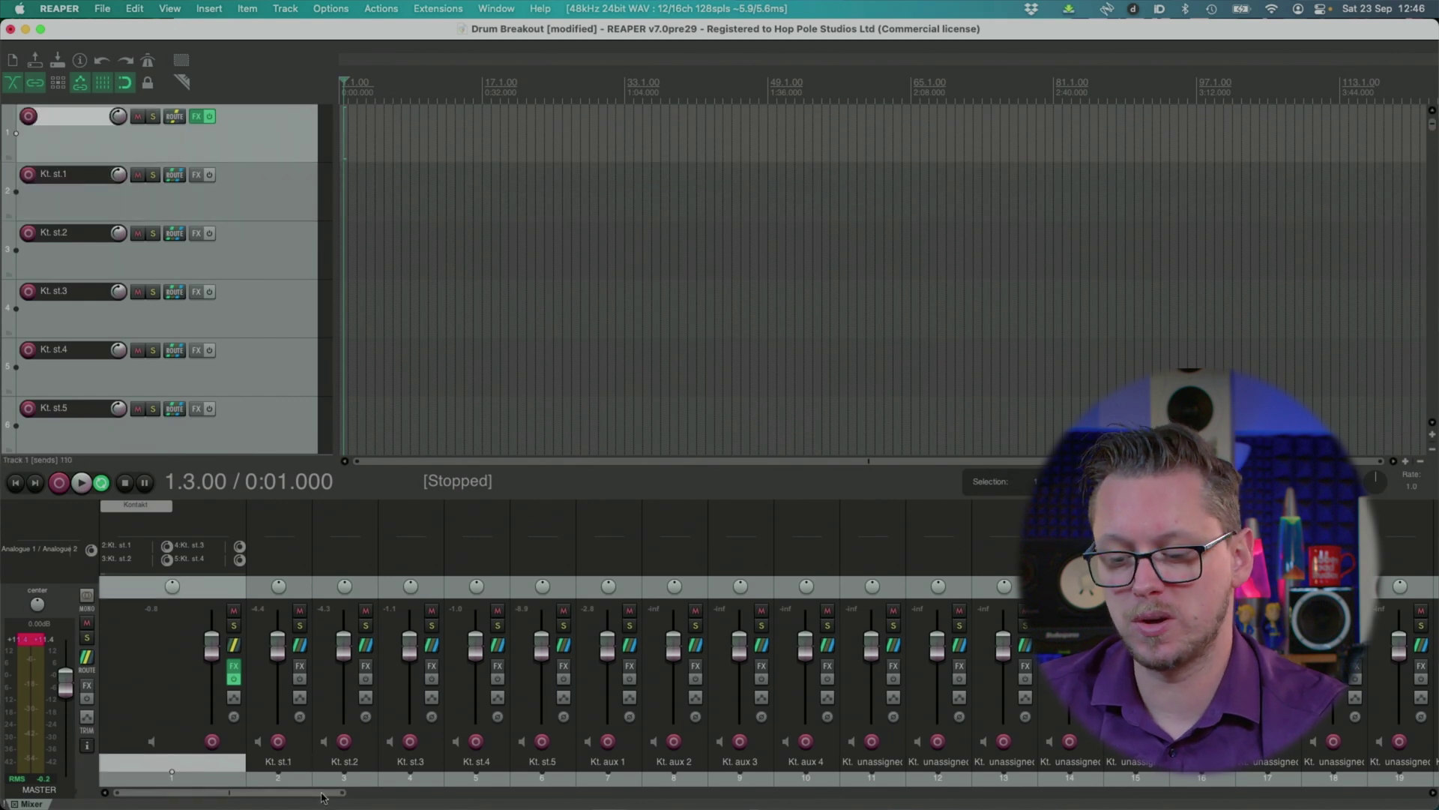
{"action": "left_click_drag", "start_coordinate": [304, 794], "coordinate": [1383, 789]}
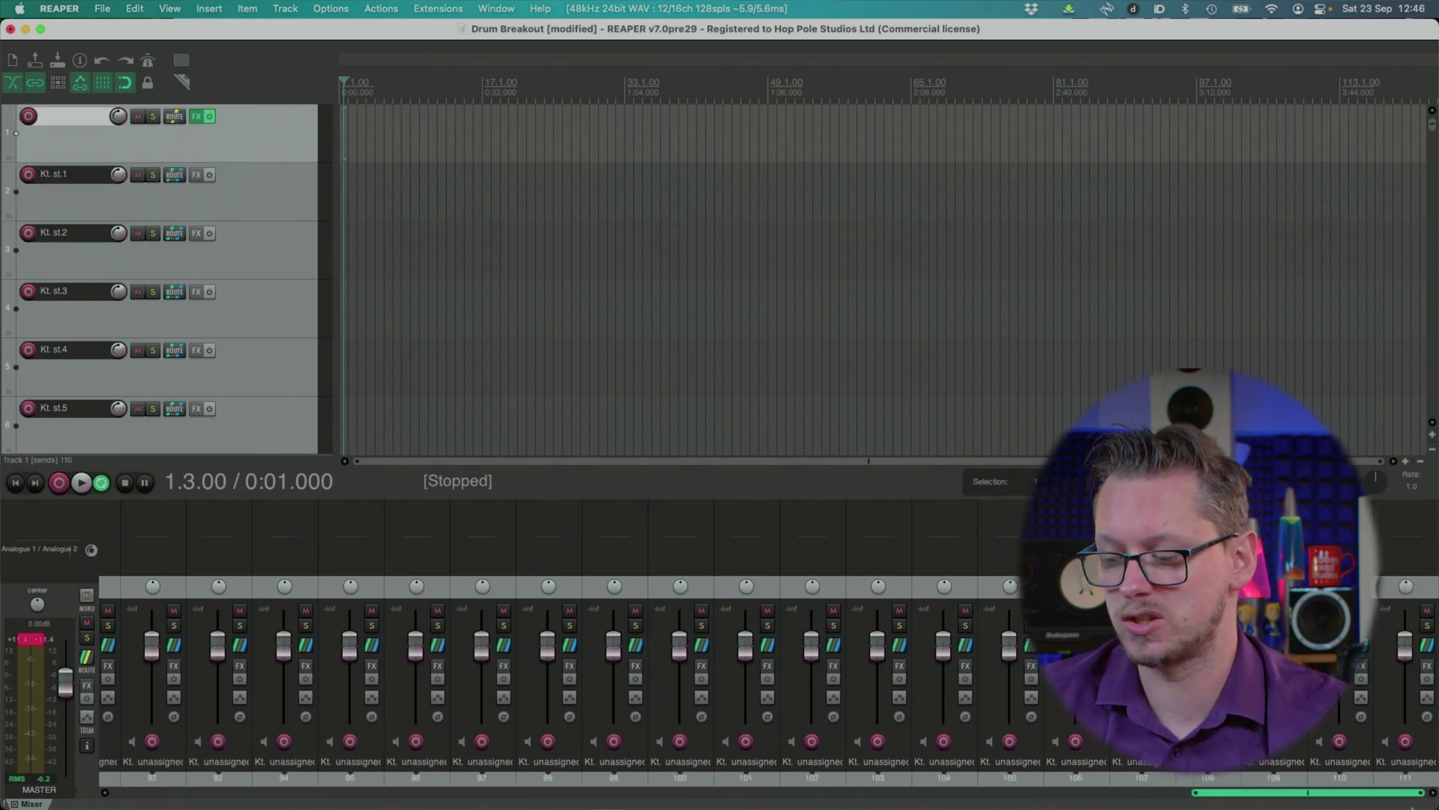
{"action": "left_click", "coordinate": [545, 780], "text": "shift"}
{"action": "scroll", "coordinate": [1162, 795], "scroll_direction": "left", "scroll_amount": 5}
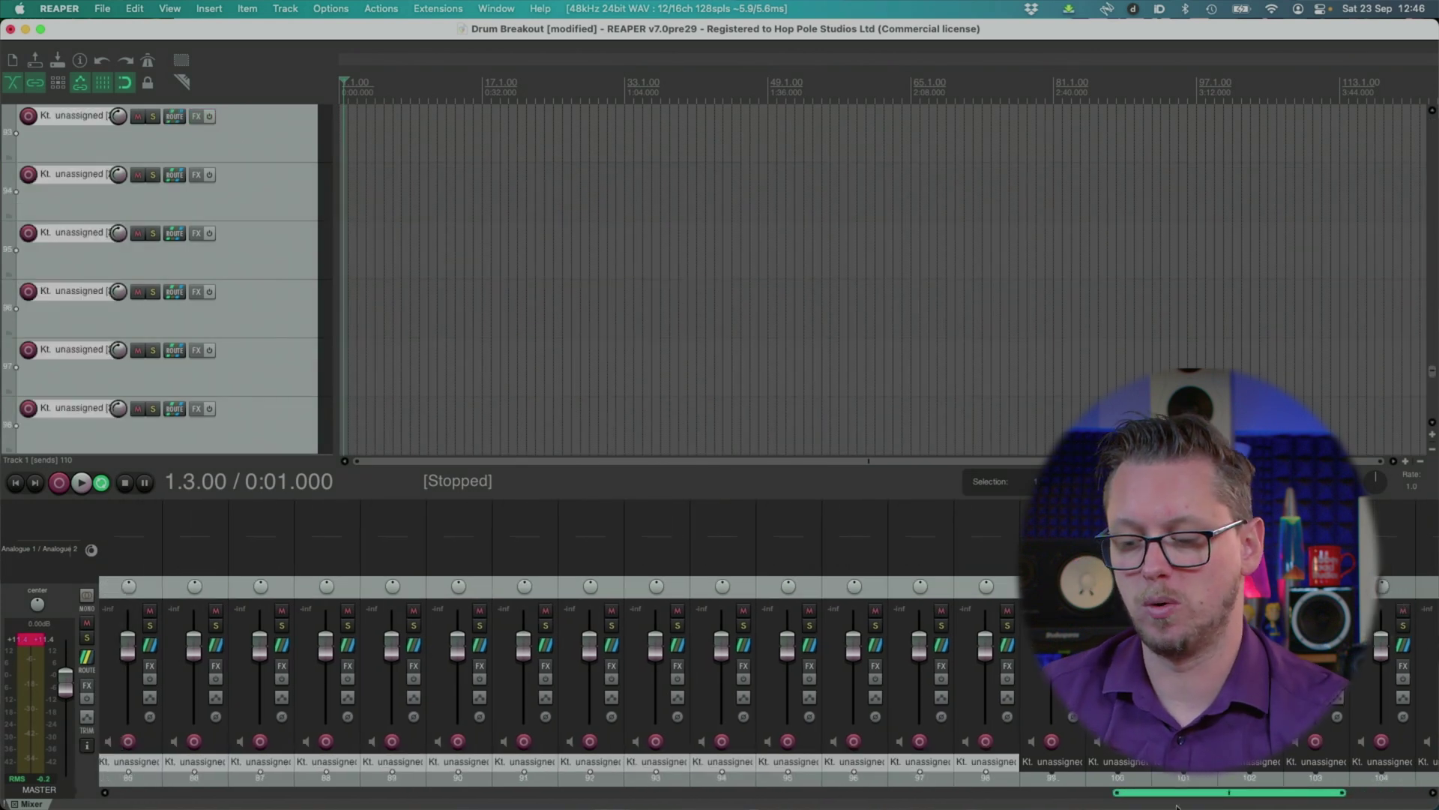
{"action": "scroll", "coordinate": [1177, 803], "scroll_direction": "left", "scroll_amount": 10}
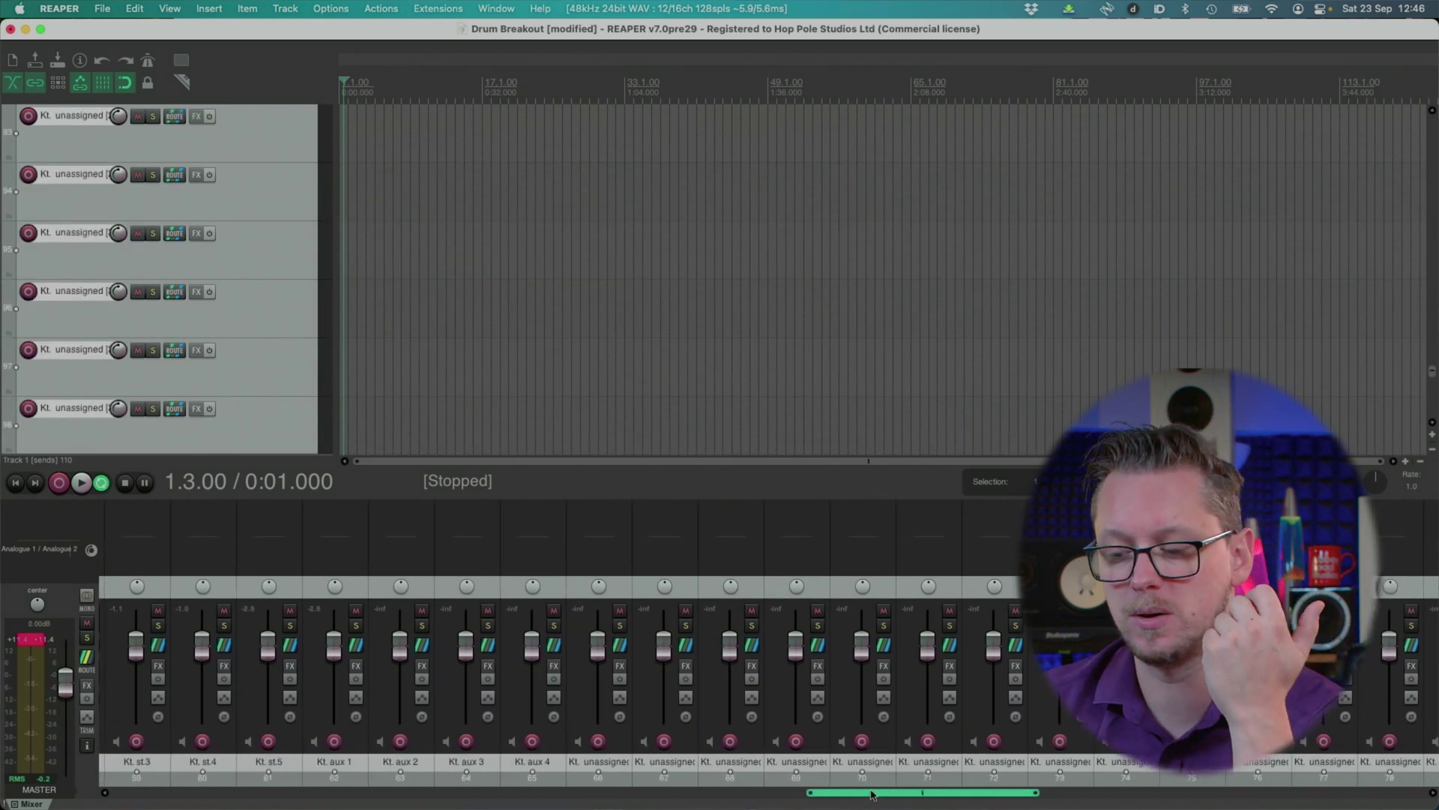
{"action": "left_click", "coordinate": [285, 8]}
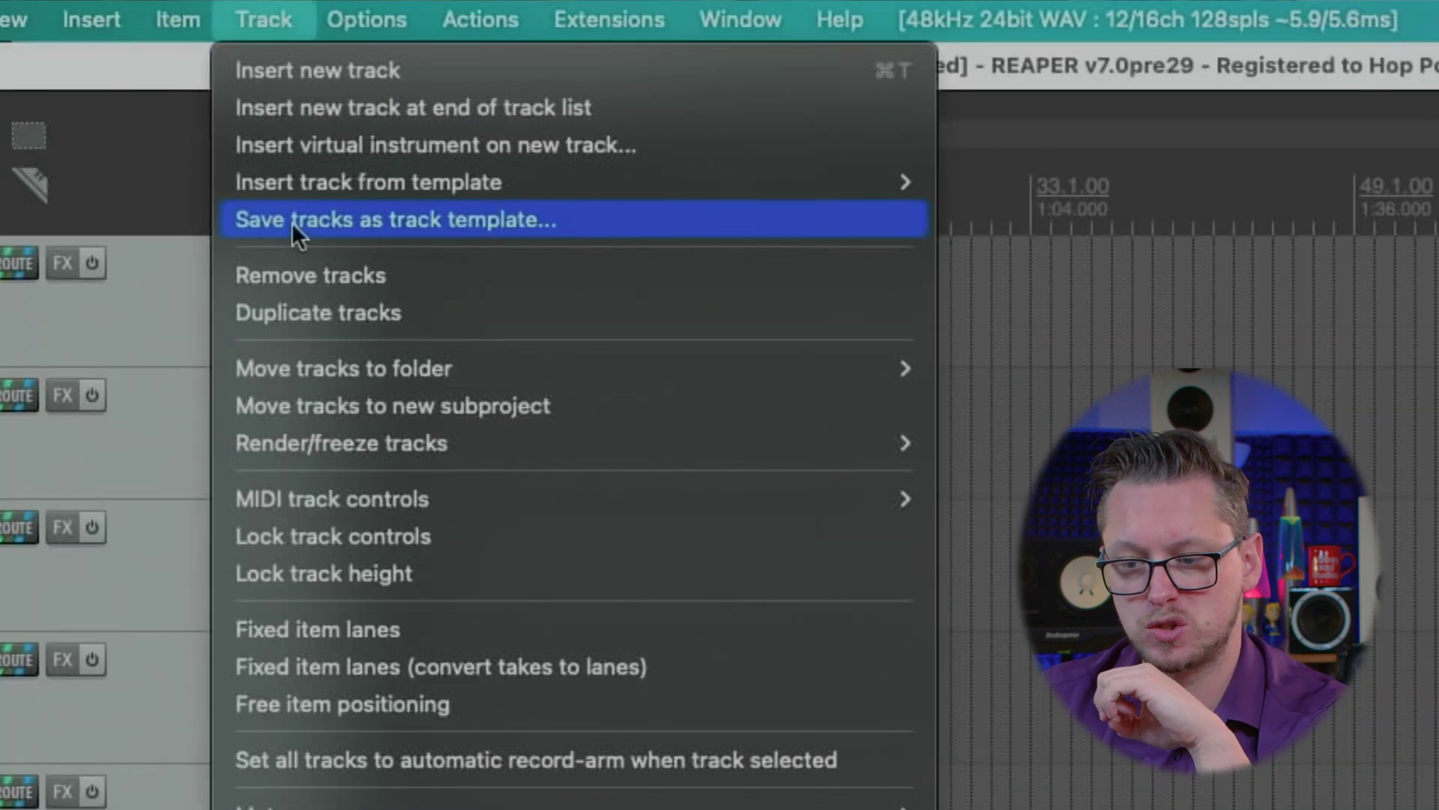
{"action": "left_click", "coordinate": [291, 222]}
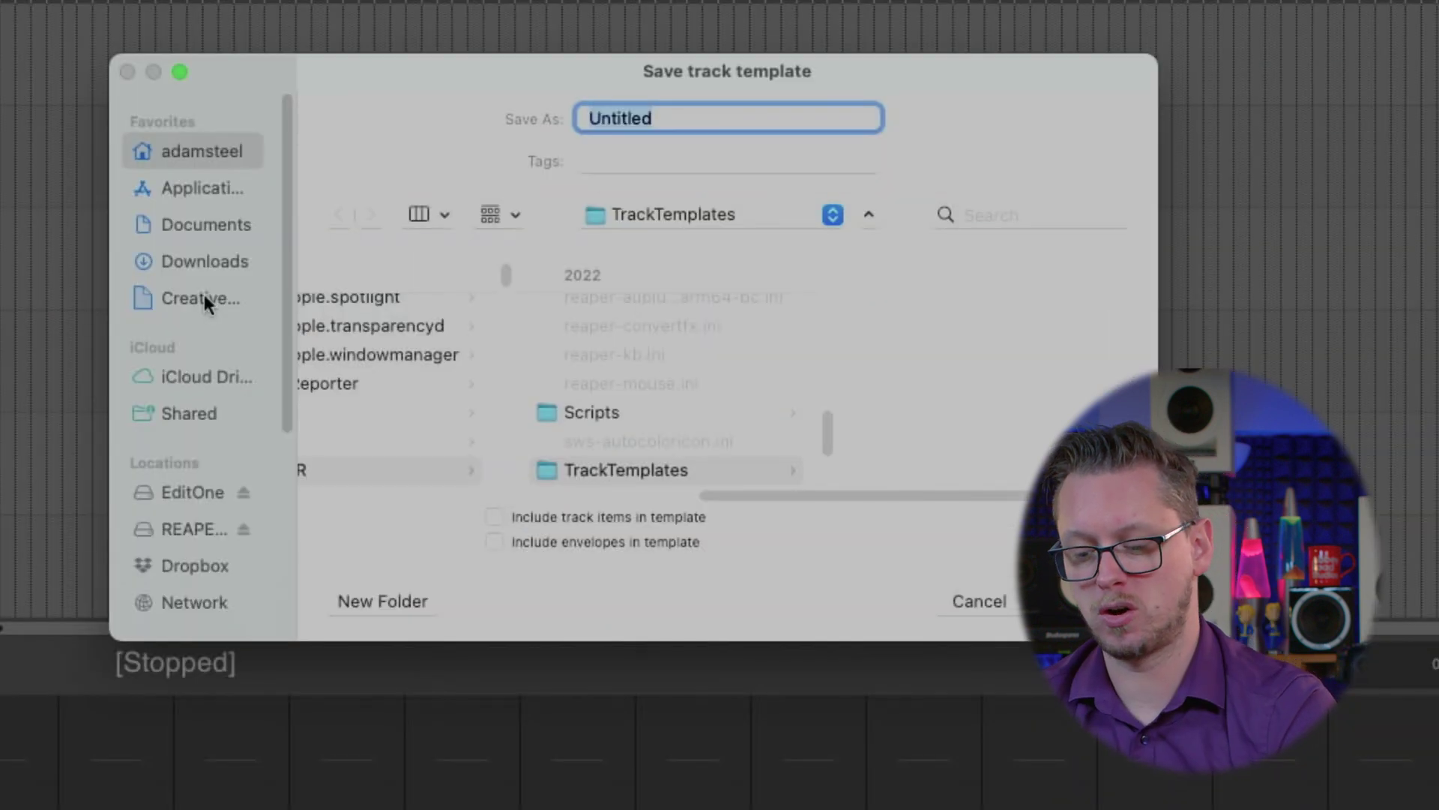
{"action": "type", "text": "Drum Routing"}
{"action": "key", "text": "Return"}
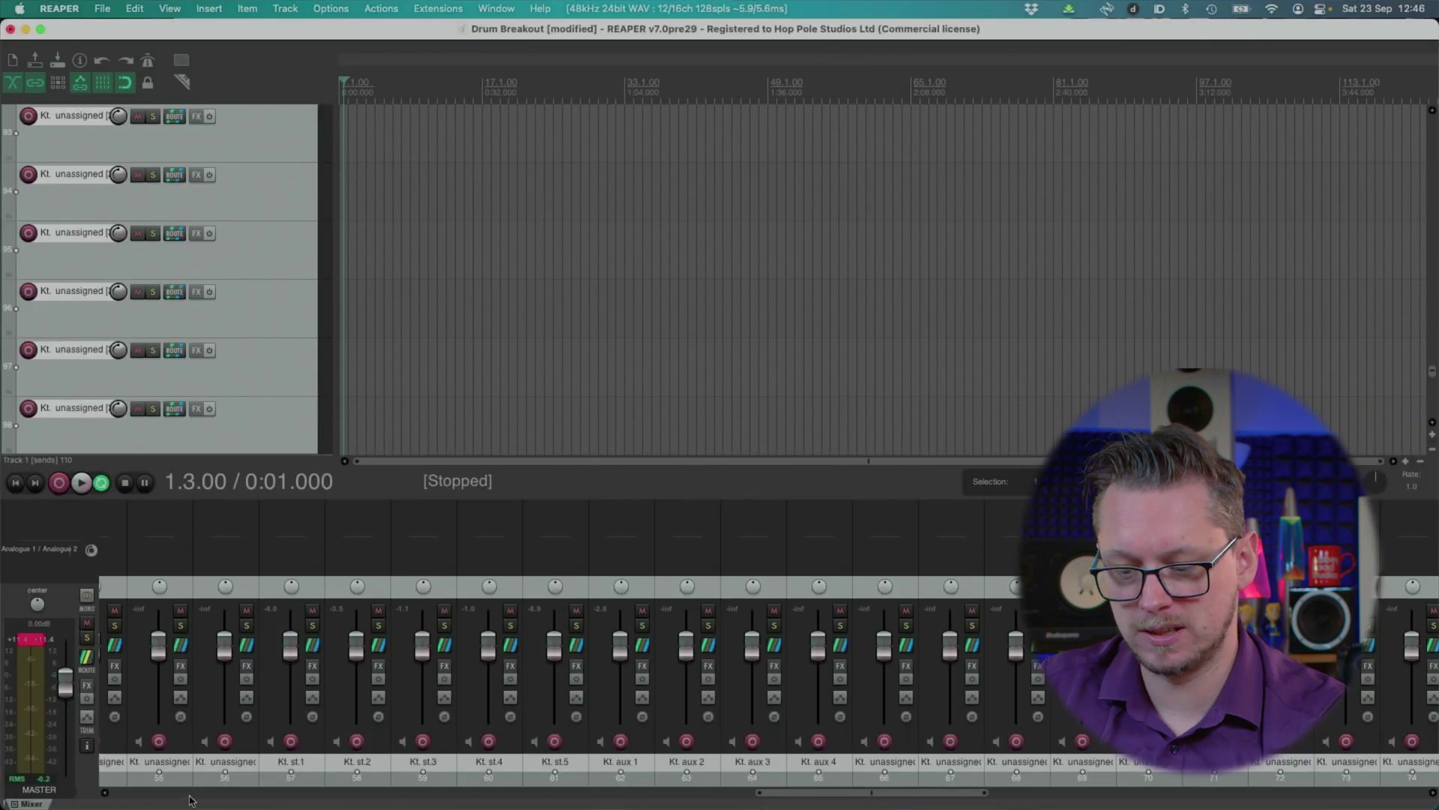
Delete all tracks from the Drum Breakout project.
{"action": "left_click", "coordinate": [189, 796]}
{"action": "left_click", "coordinate": [146, 790]}
{"action": "left_click", "coordinate": [149, 778]}
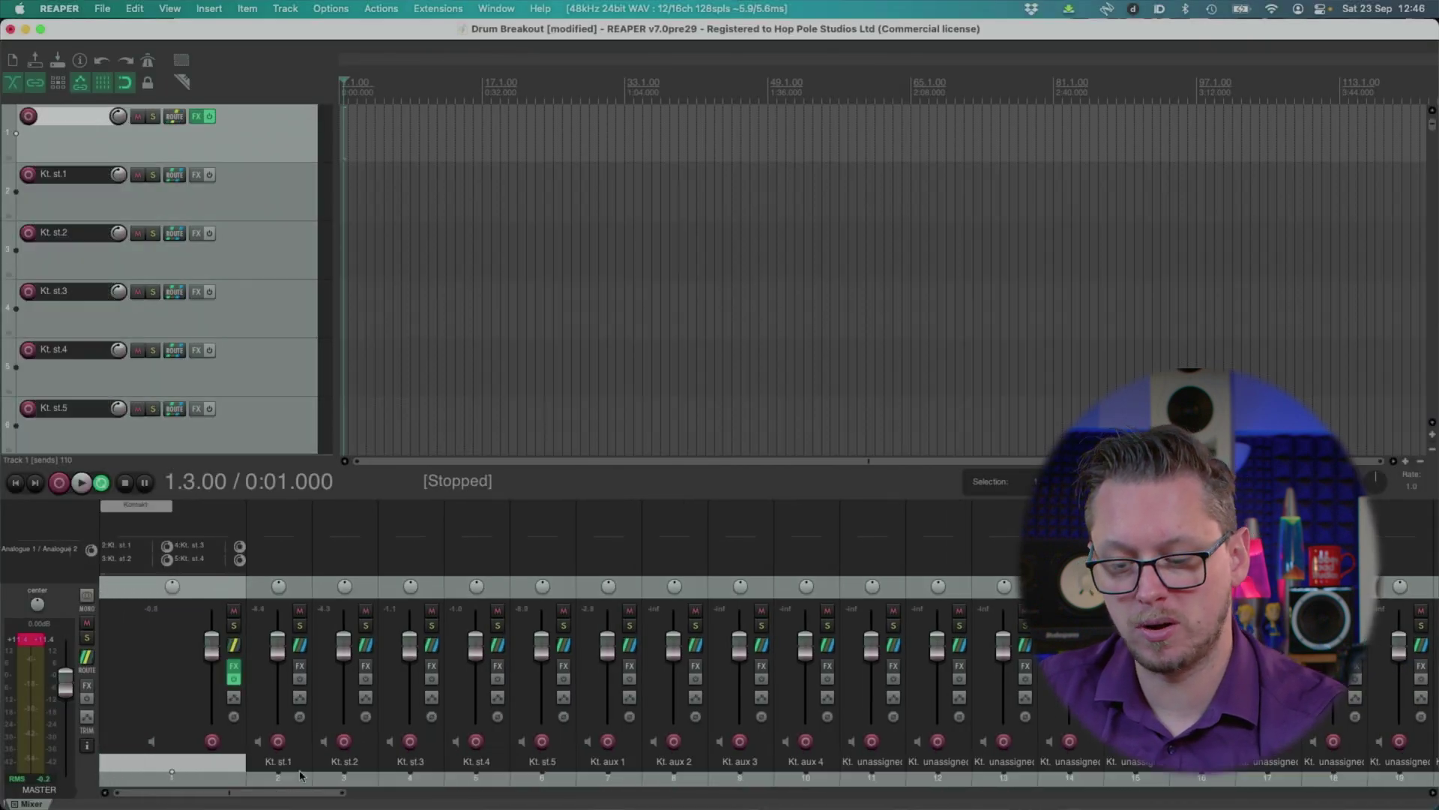
{"action": "key", "text": "super+a"}
{"action": "key", "text": "Delete"}
{"action": "key", "text": "Return"}
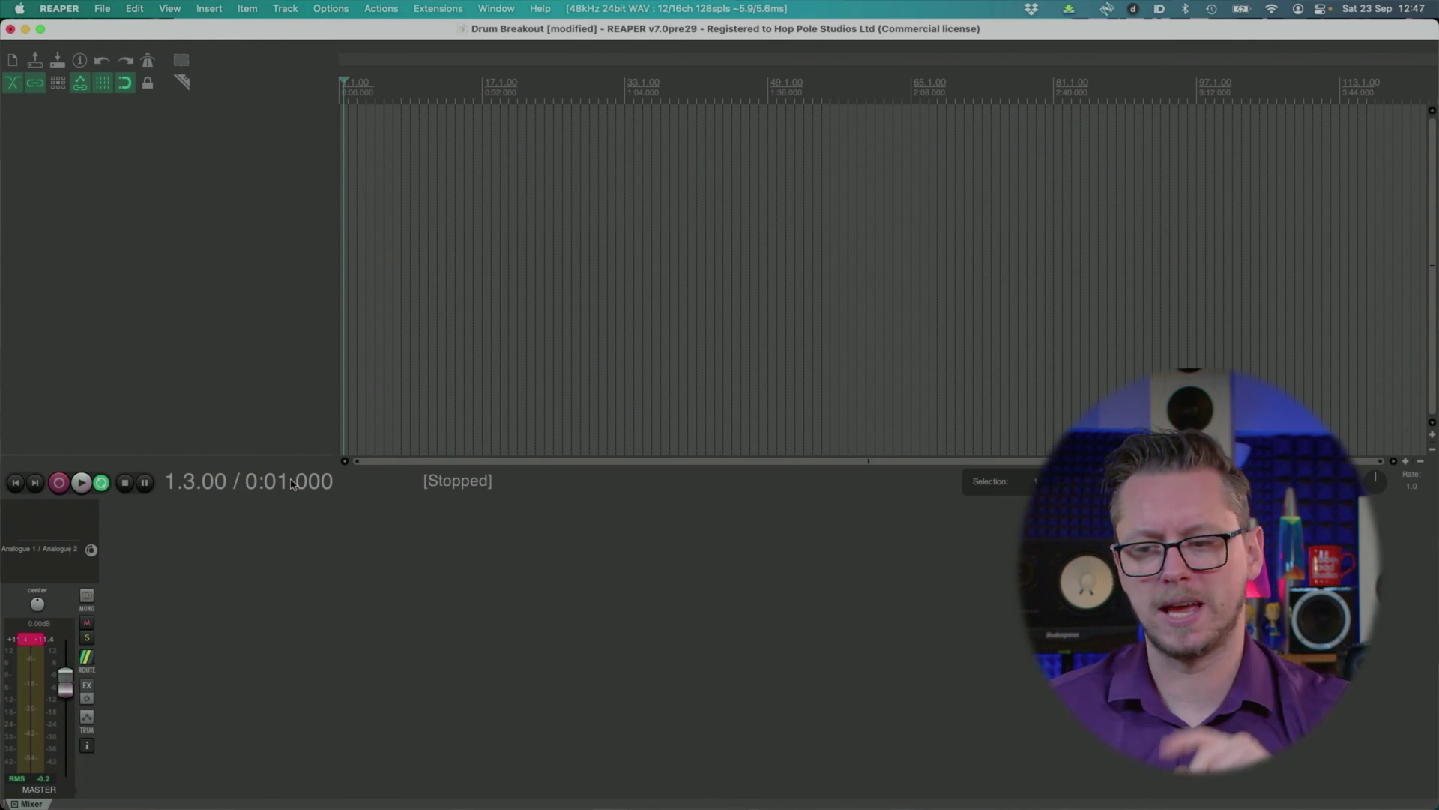
Insert the tracks from the Drum Routing track template into the empty project.
{"action": "left_click", "coordinate": [334, 6]}
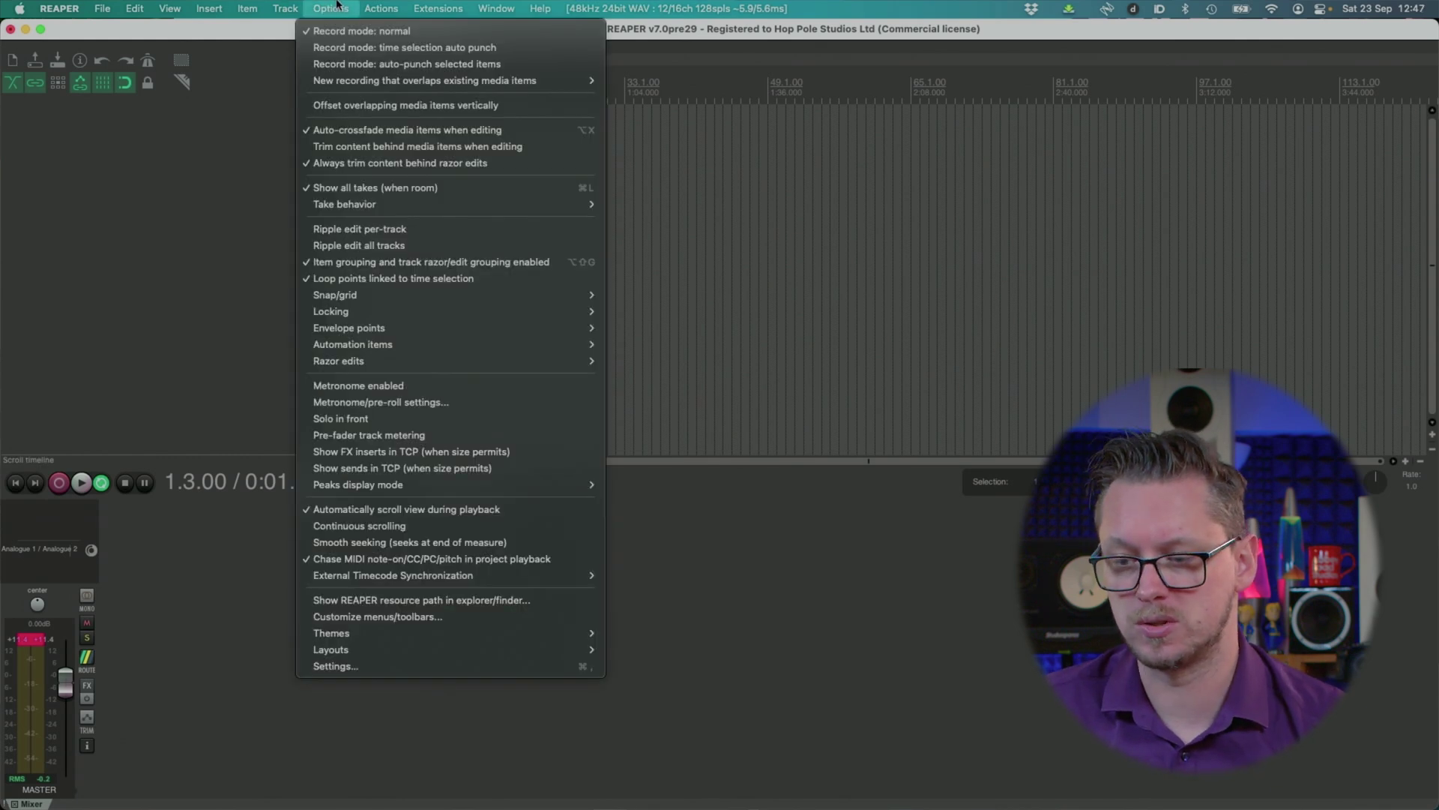
{"action": "mouse_move", "coordinate": [278, 4]}
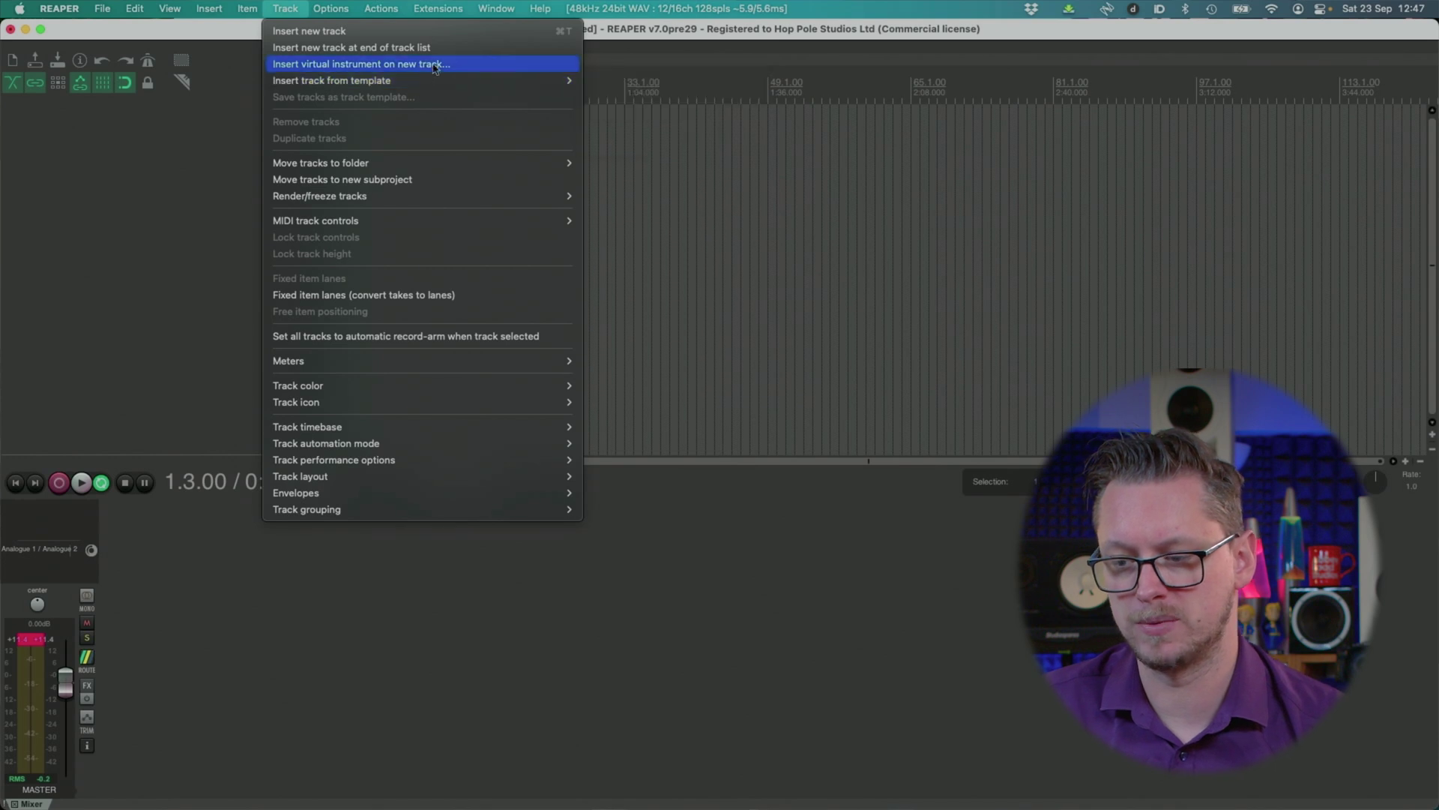
{"action": "mouse_move", "coordinate": [574, 81]}
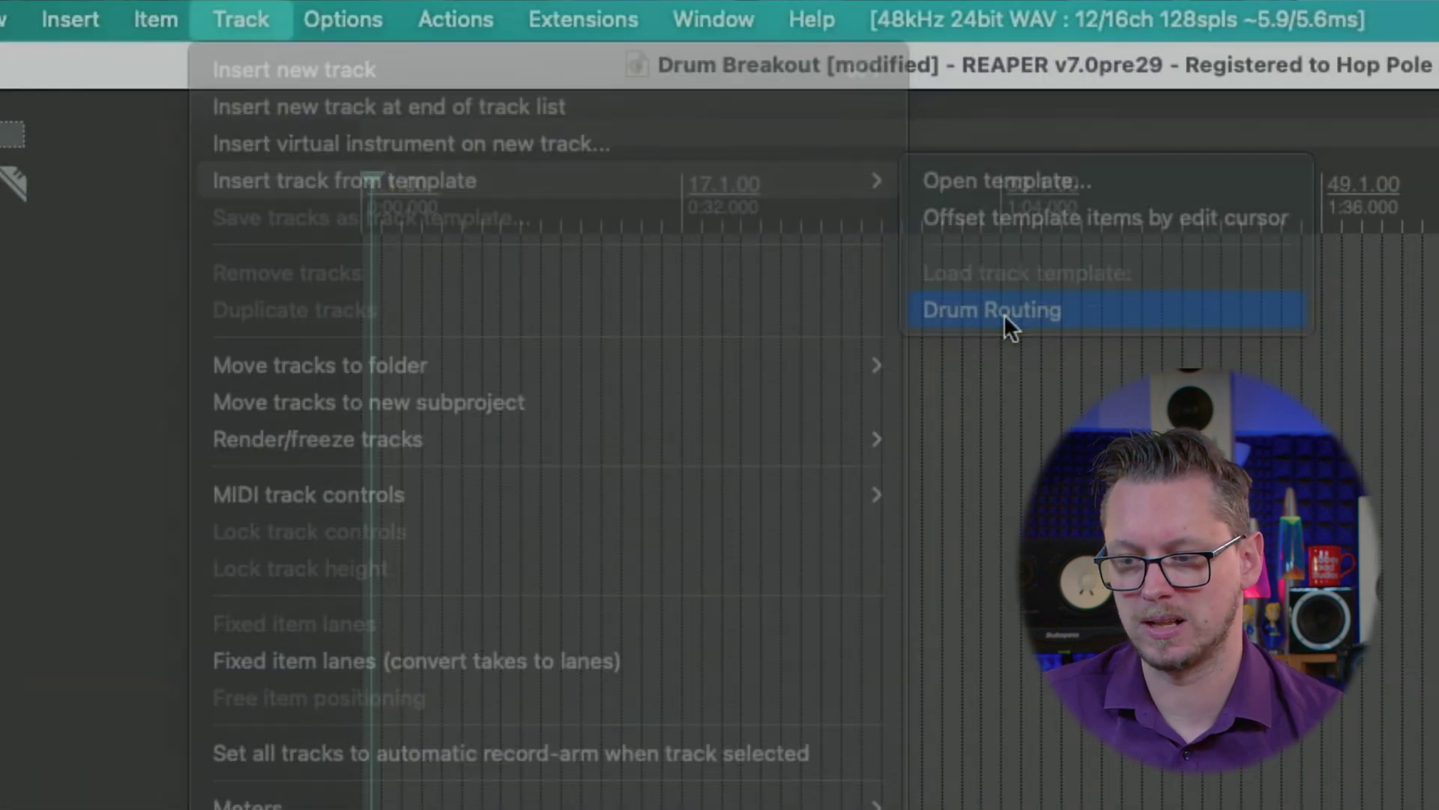
{"action": "left_click", "coordinate": [1005, 314]}
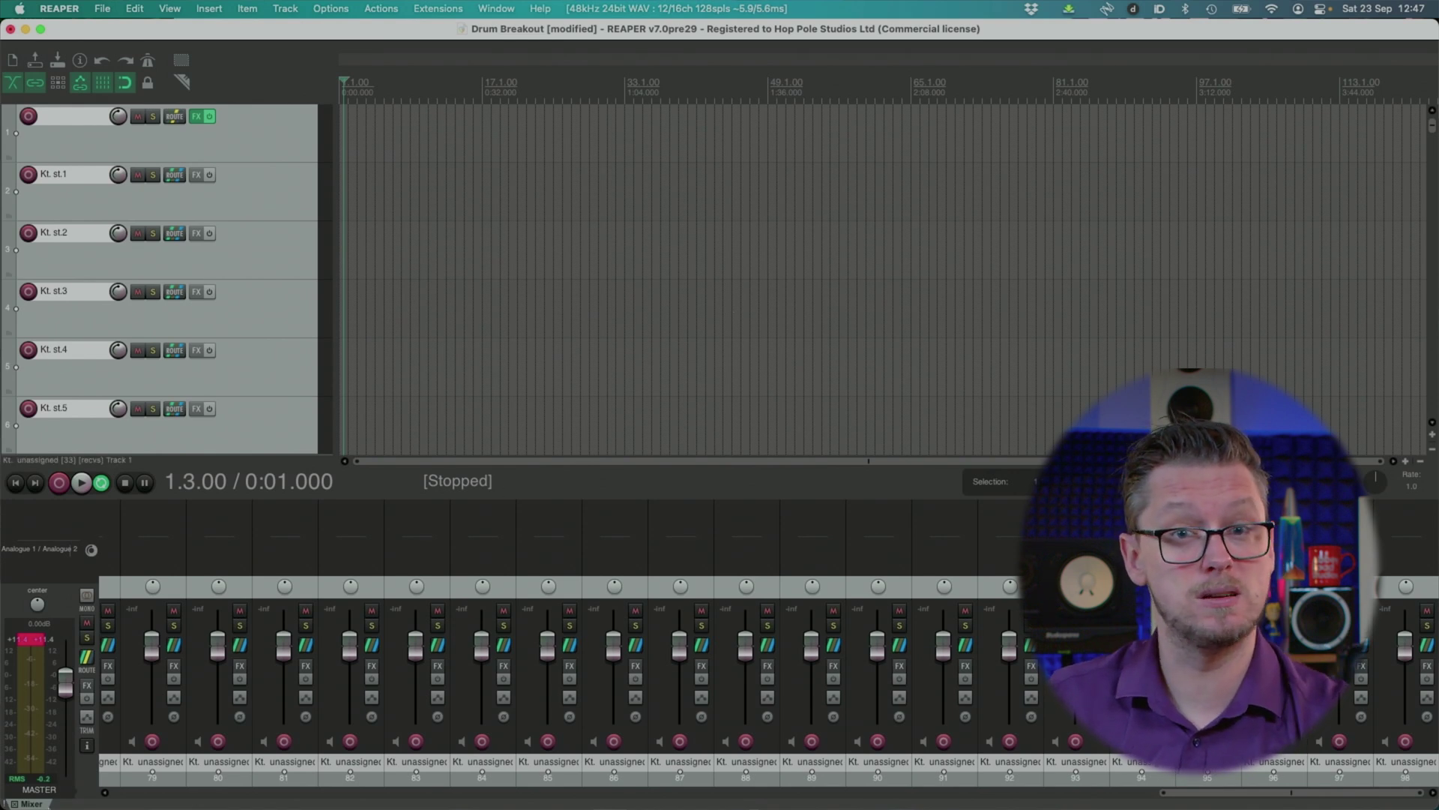
{"action": "left_click", "coordinate": [339, 794]}
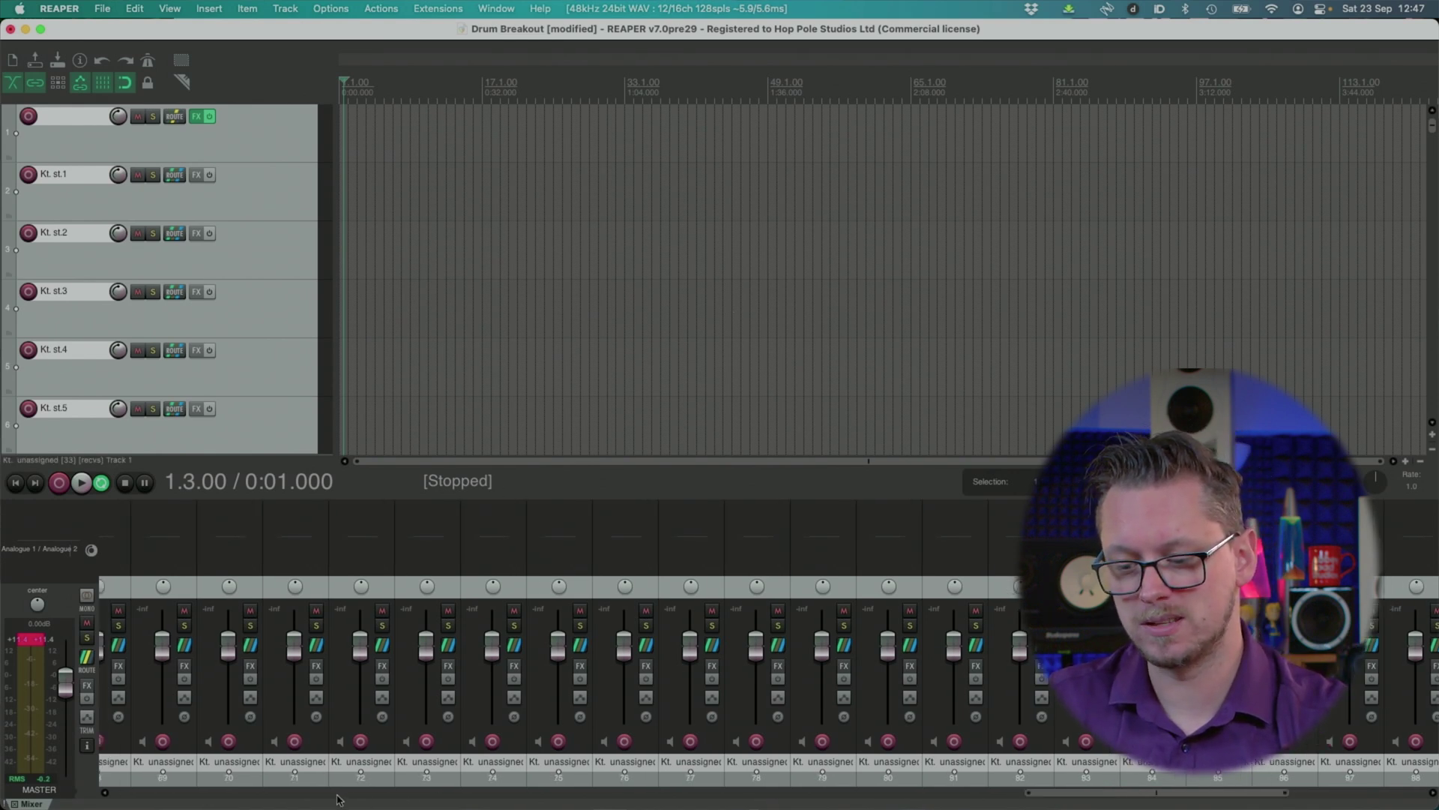
{"action": "left_click_drag", "start_coordinate": [308, 794], "coordinate": [165, 789]}
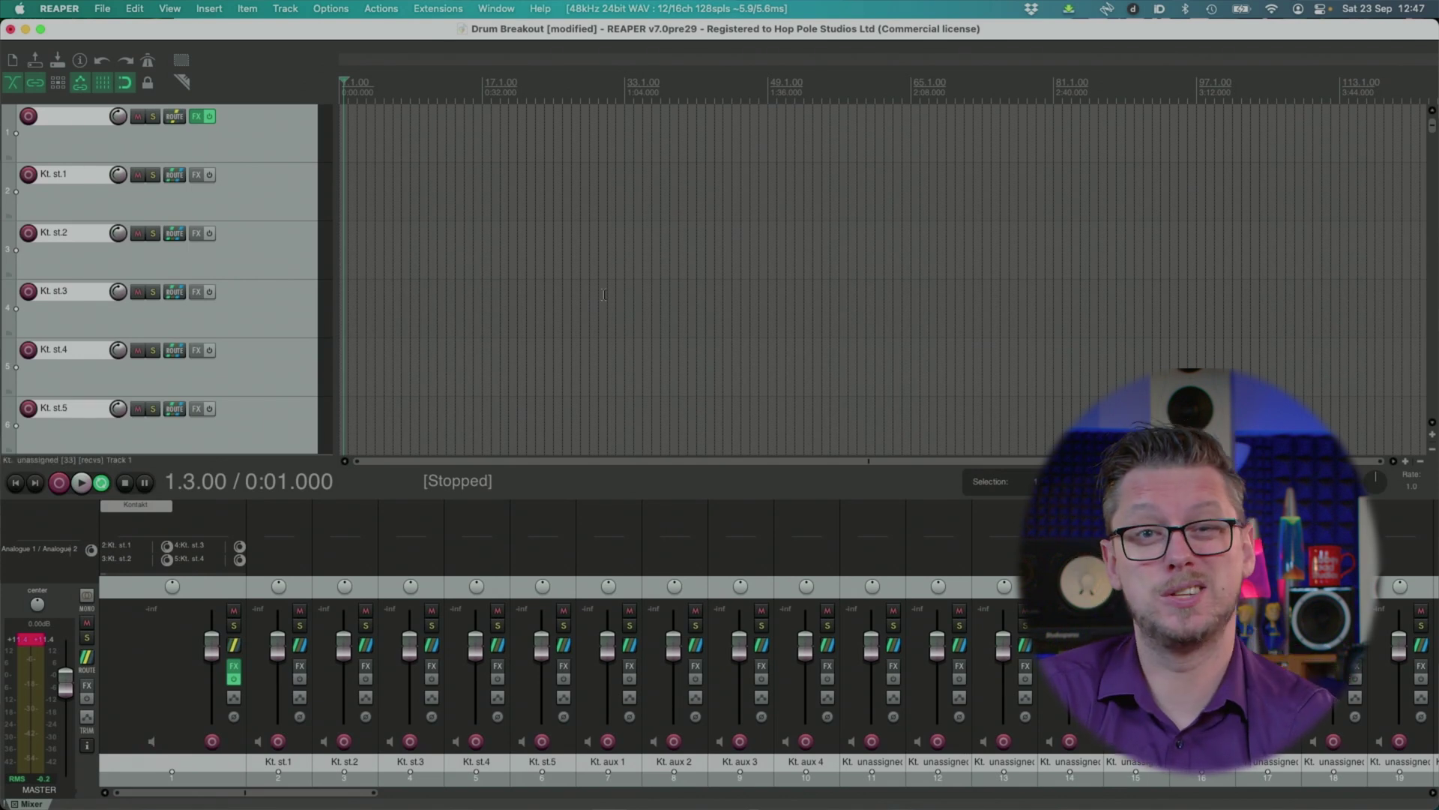
Create a new project tab and paste into it tracks 1 to 15 copied from the Drum Breakout project.
{"action": "left_click", "coordinate": [102, 9]}
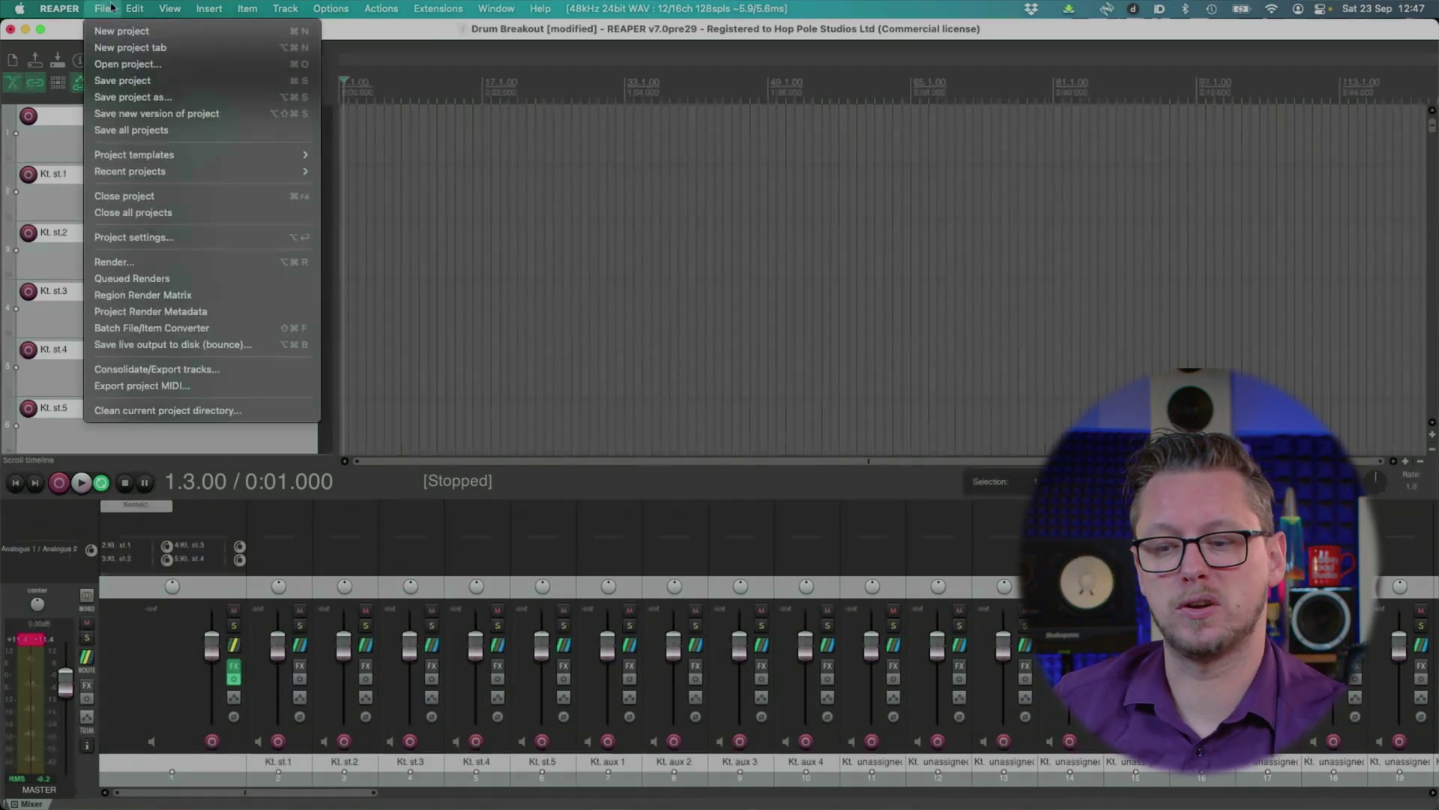
{"action": "left_click", "coordinate": [128, 45]}
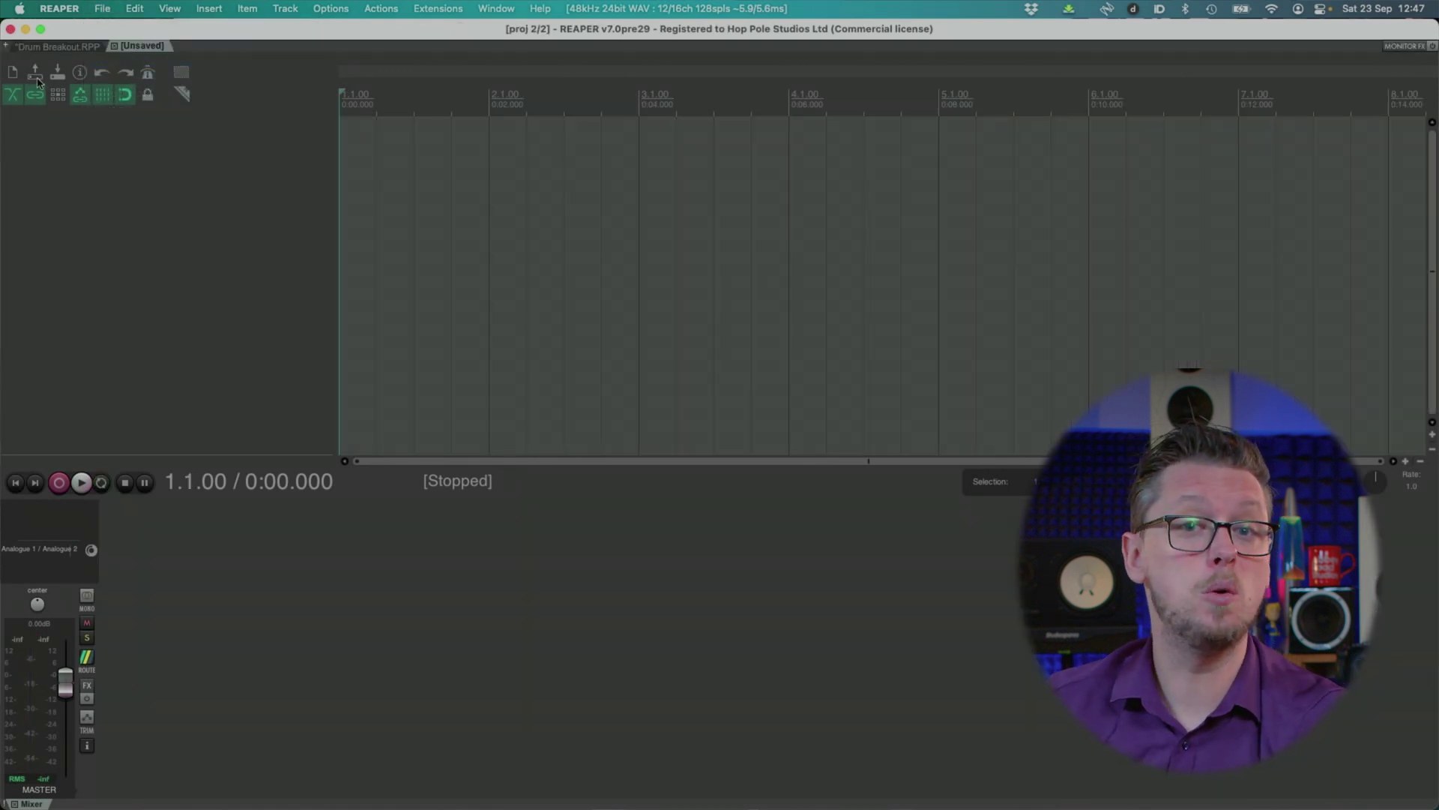
{"action": "left_click", "coordinate": [87, 51]}
{"action": "left_click", "coordinate": [221, 764]}
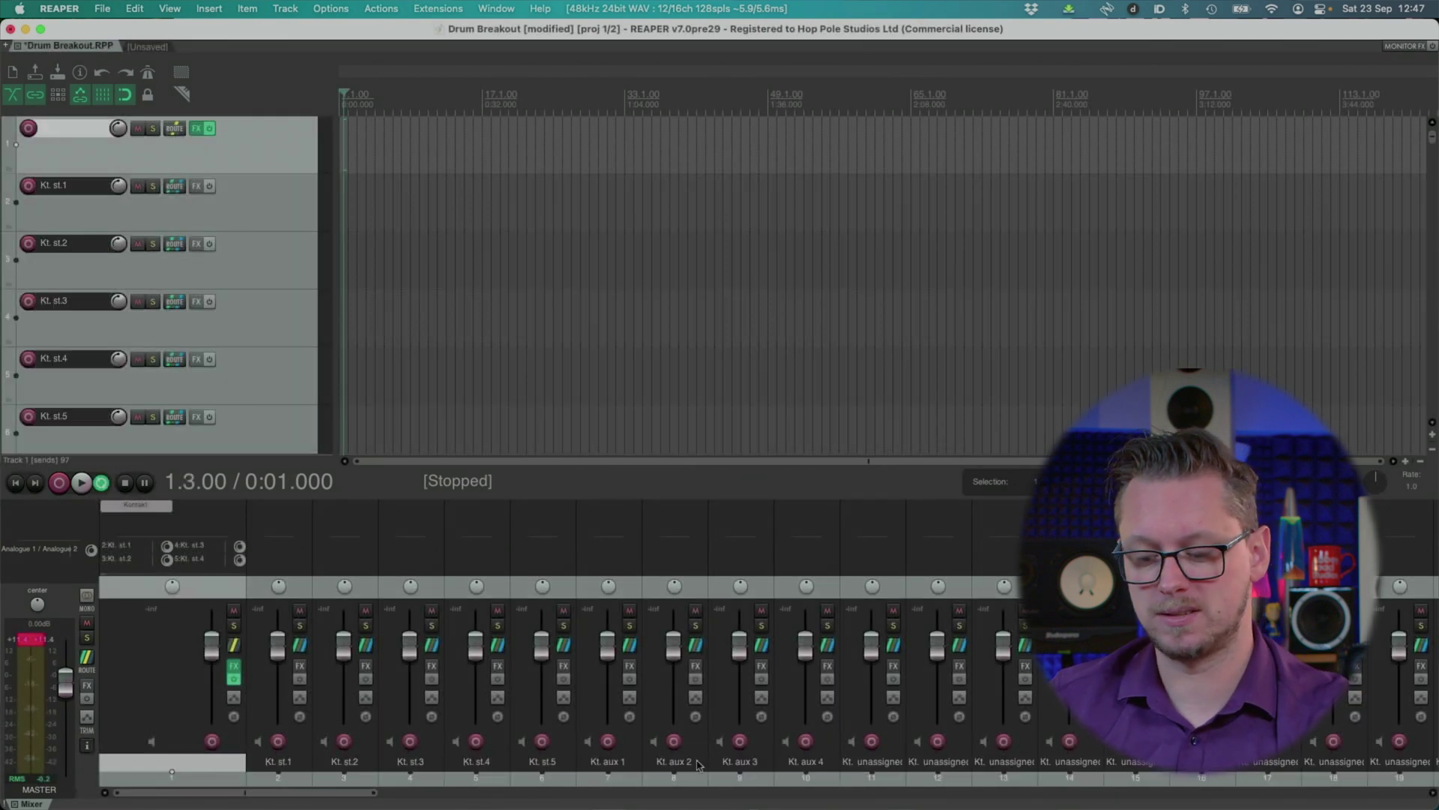
{"action": "left_click", "coordinate": [1159, 780]}
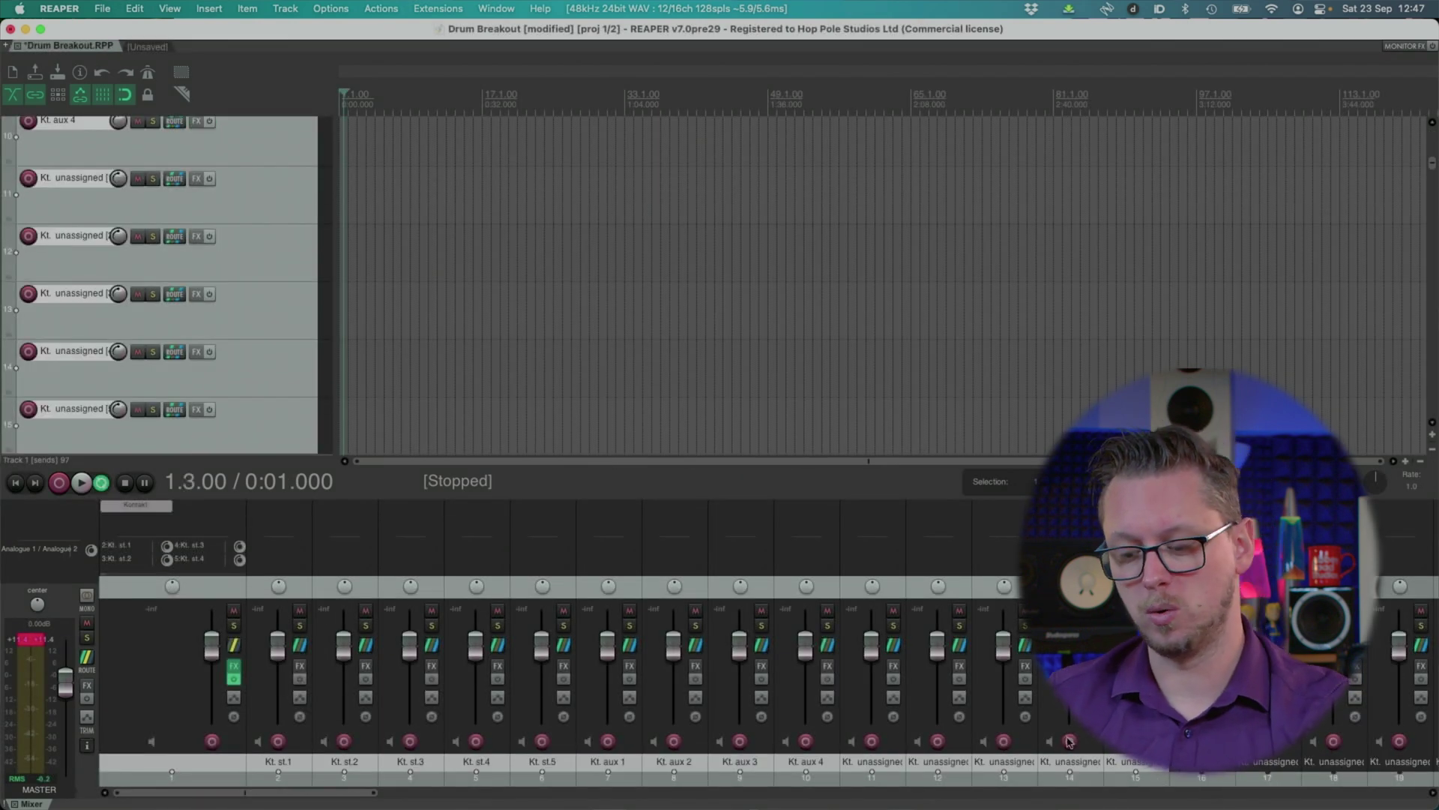
{"action": "left_click", "coordinate": [160, 49]}
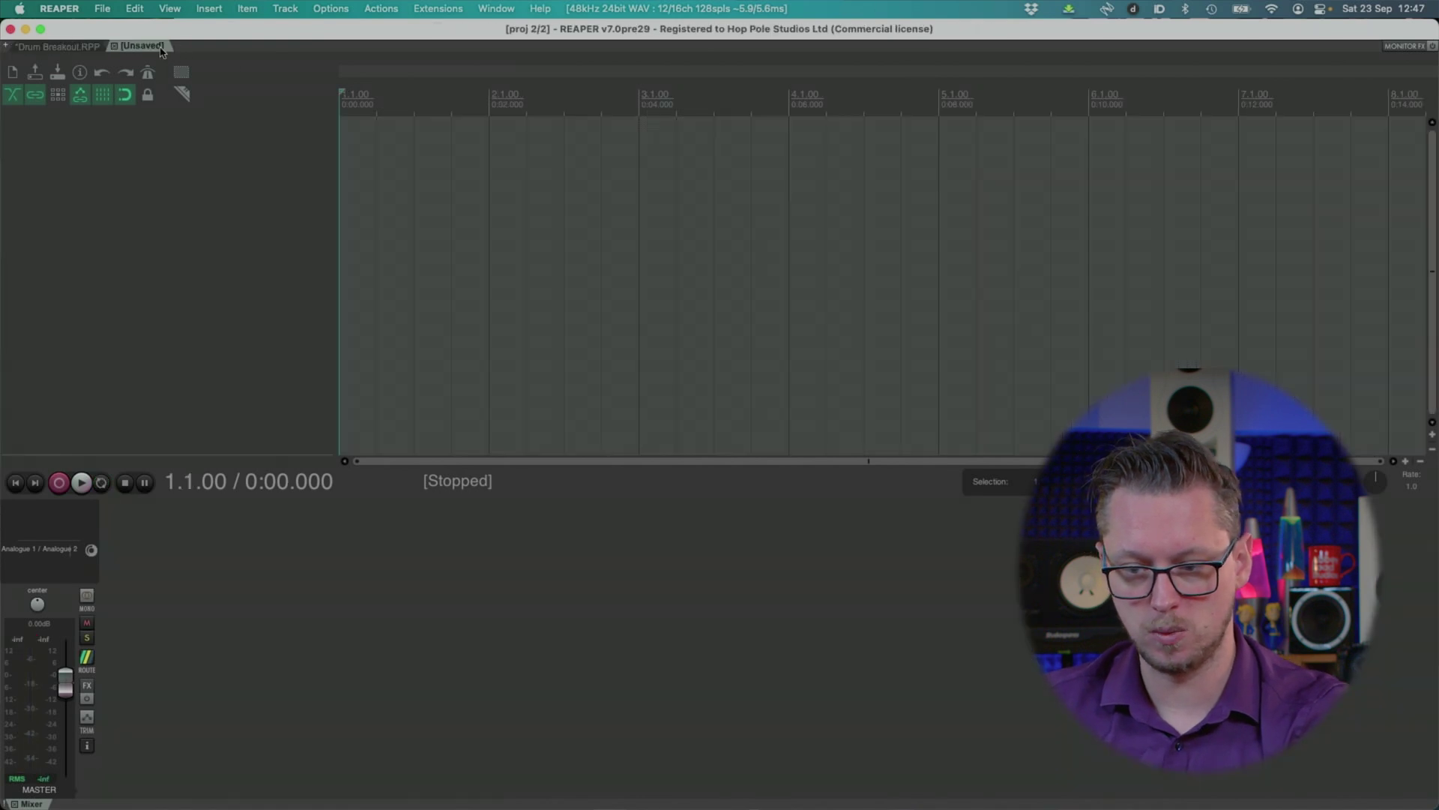
{"action": "key", "text": "super+v"}
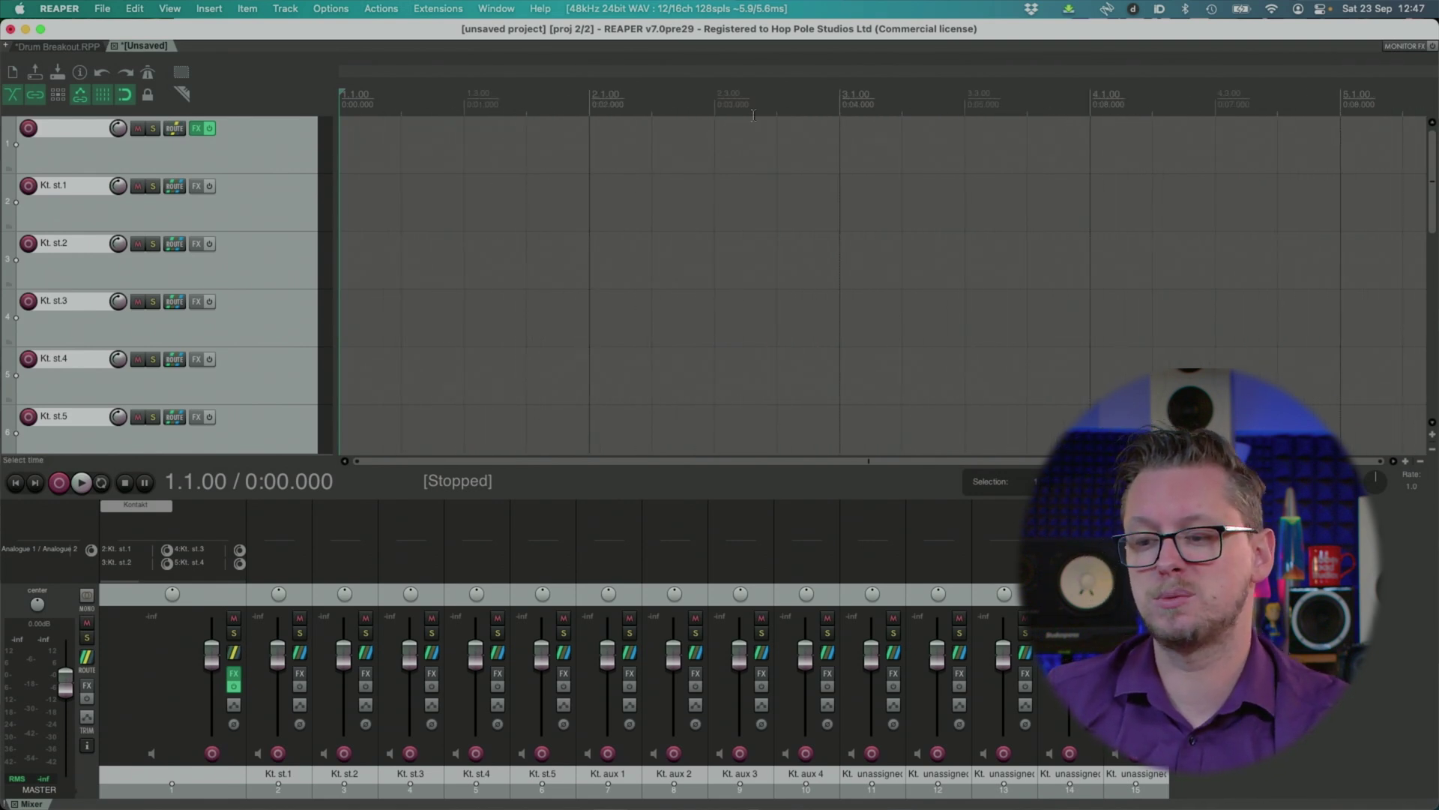
{"action": "scroll", "coordinate": [576, 135], "scroll_direction": "down", "scroll_amount": 5}
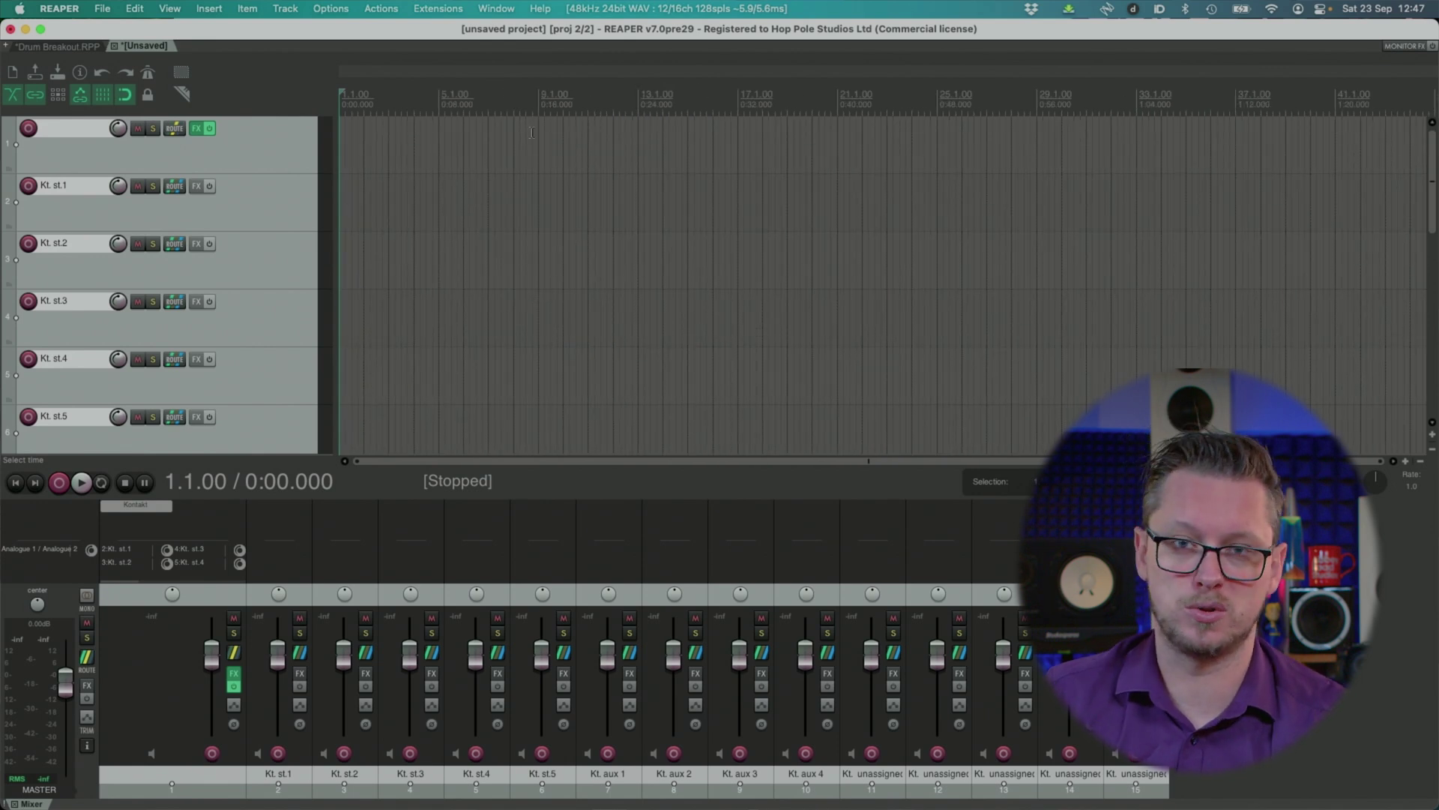